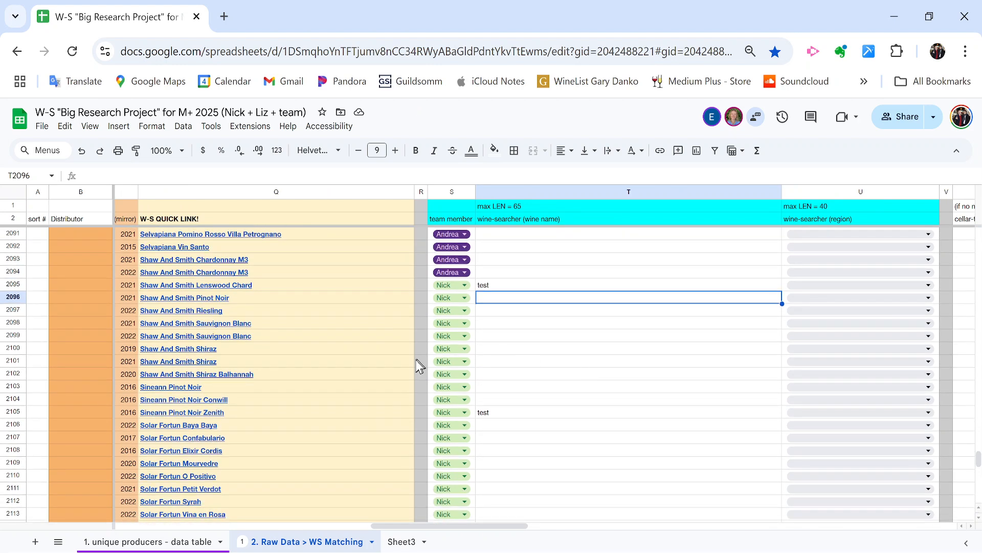
scroll(251, 277, up, 1)
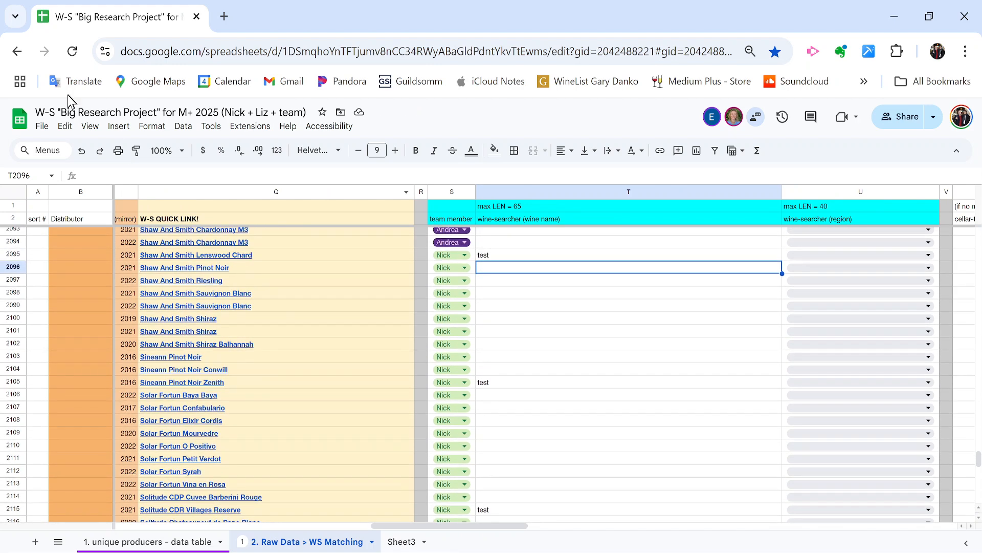
click(69, 111)
click(563, 304)
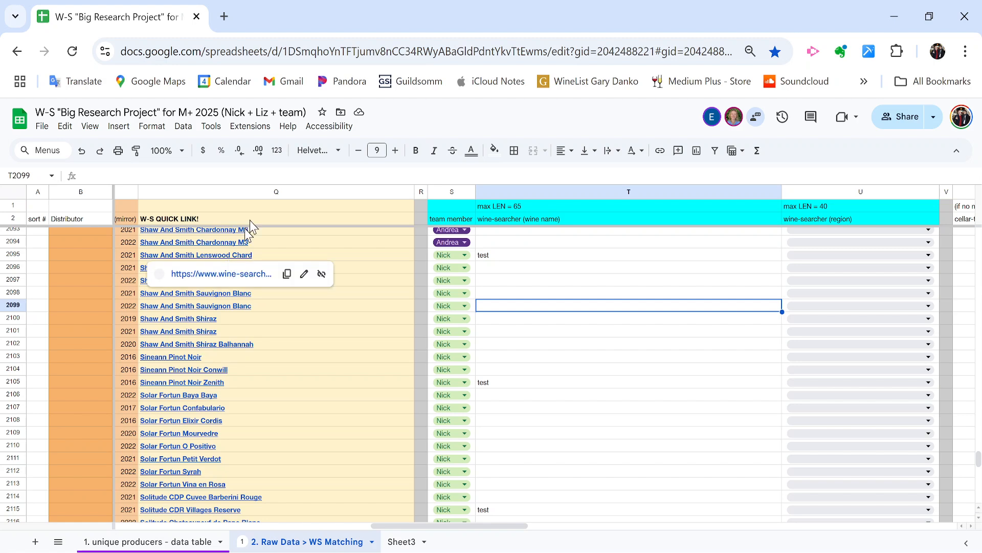
click(269, 195)
click(593, 370)
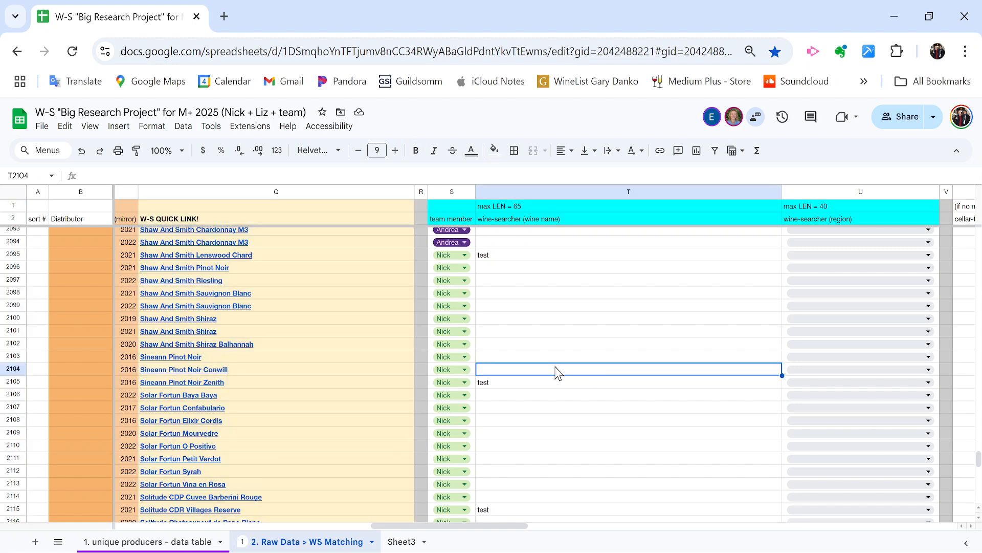
- Open the wine-searcher quick link for Shaw And Smith Lenswood Chard in row 2095 and look over the wine's page
scroll(558, 372, down, 1)
click(202, 250)
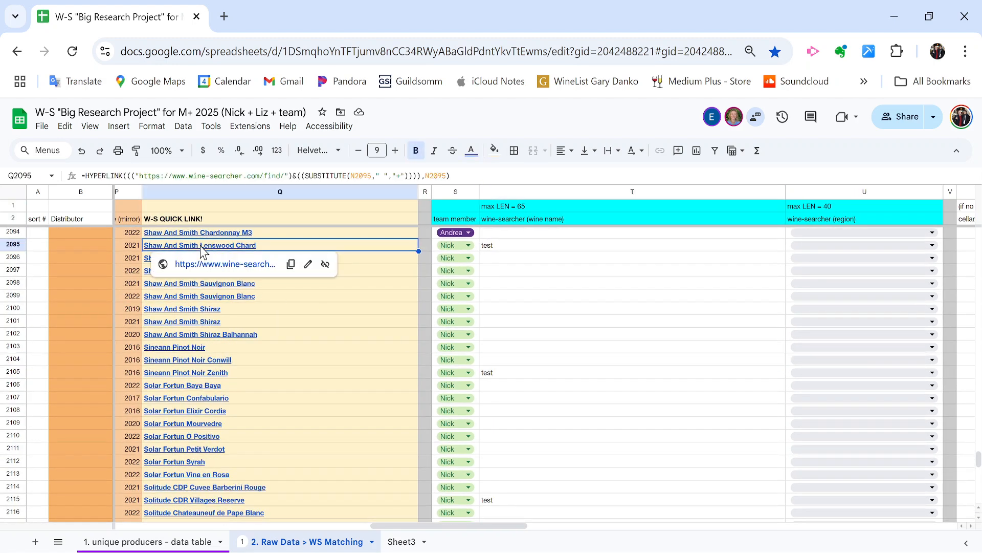
click(211, 265)
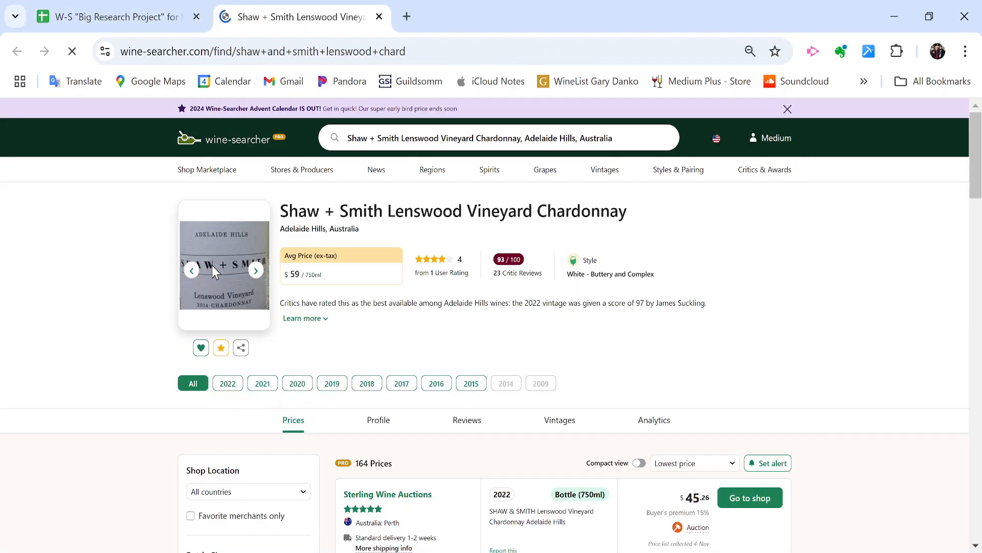
drag(280, 211, 405, 315)
click(935, 282)
scroll(873, 388, down, 10)
scroll(874, 388, up, 10)
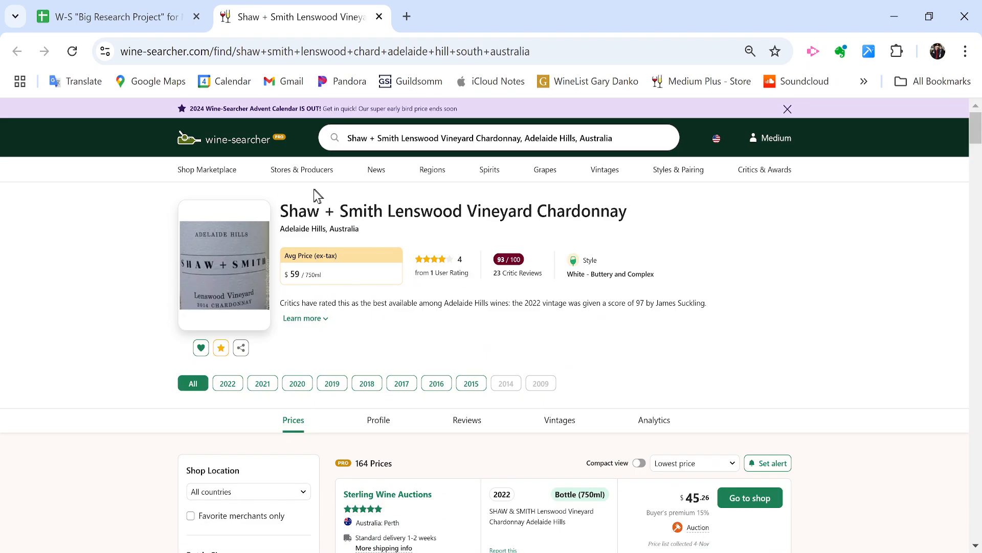
- Copy the wine name "Shaw + Smith Lenswood Vineyard Chardonnay" from its page into the wine name cell T2095
drag(303, 210, 561, 211)
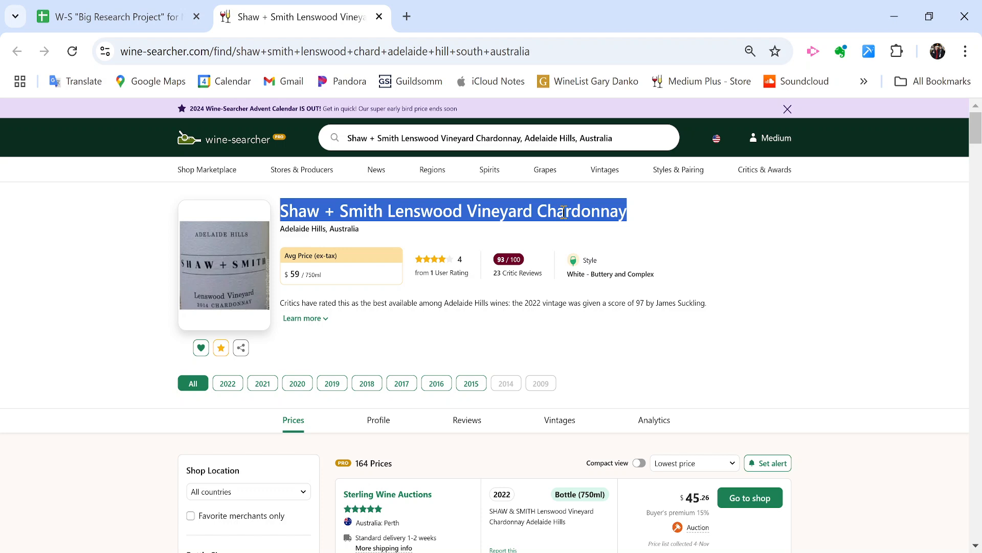
click(89, 6)
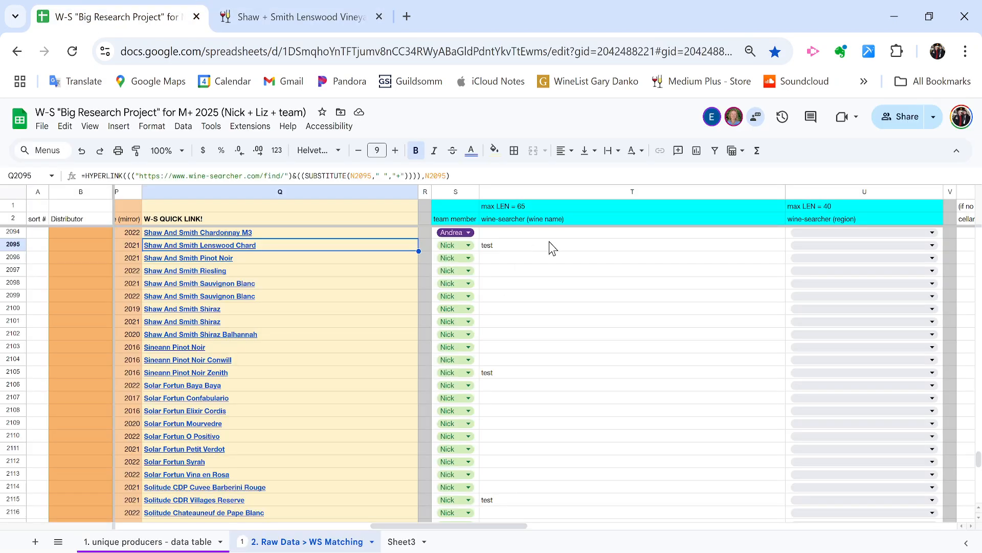
click(302, 16)
click(117, 16)
mouse_move(151, 249)
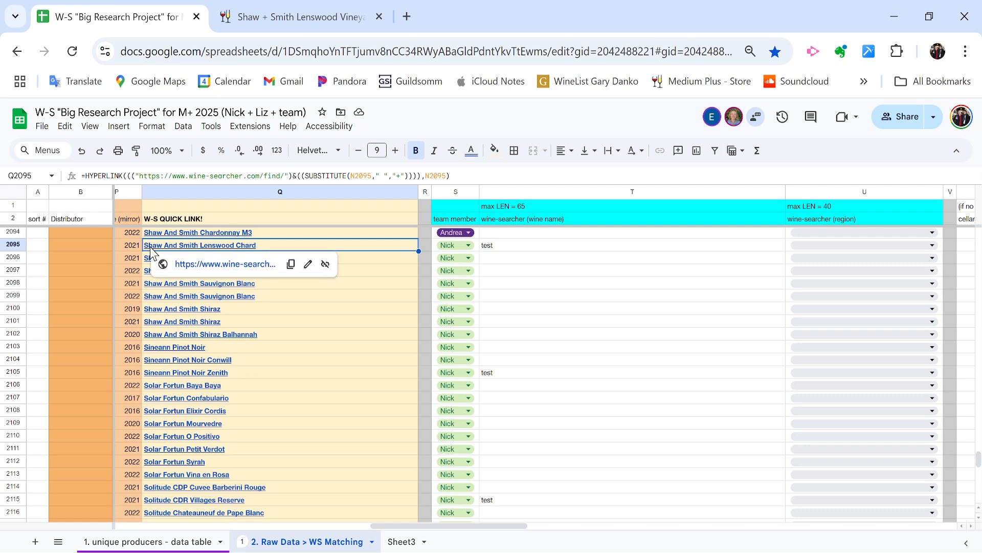
click(522, 250)
click(291, 2)
triple_click(382, 210)
key(ctrl+c)
click(184, 9)
key(ctrl+v)
key(Return)
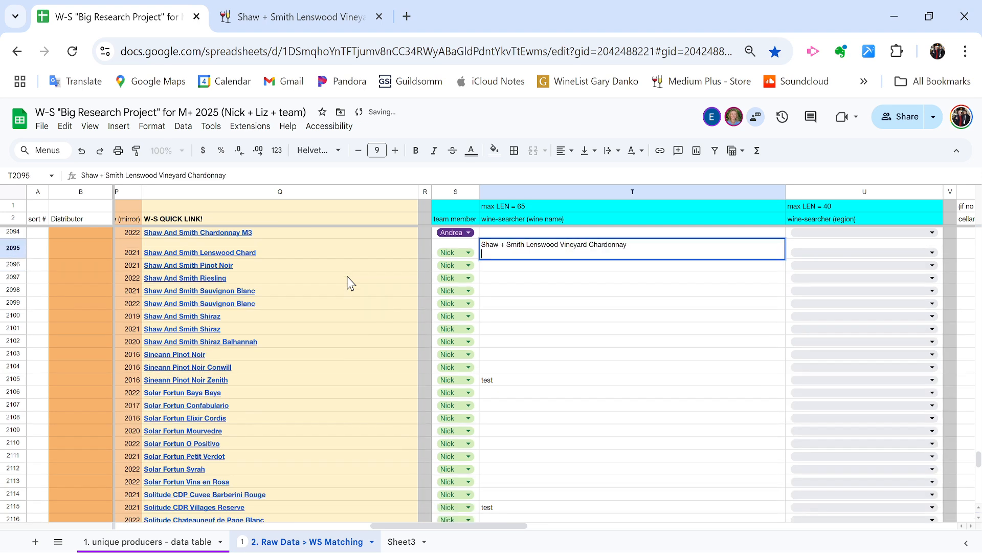
- Copy the region "Adelaide Hills, Australia" from the wine's page into the region cell U2095
key(ctrl+Tab)
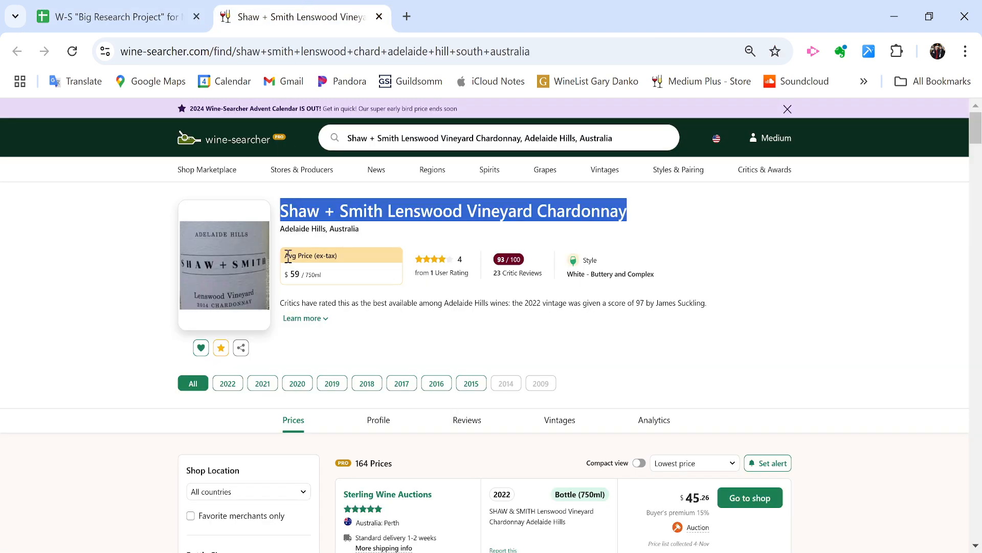
triple_click(300, 235)
key(ctrl+c)
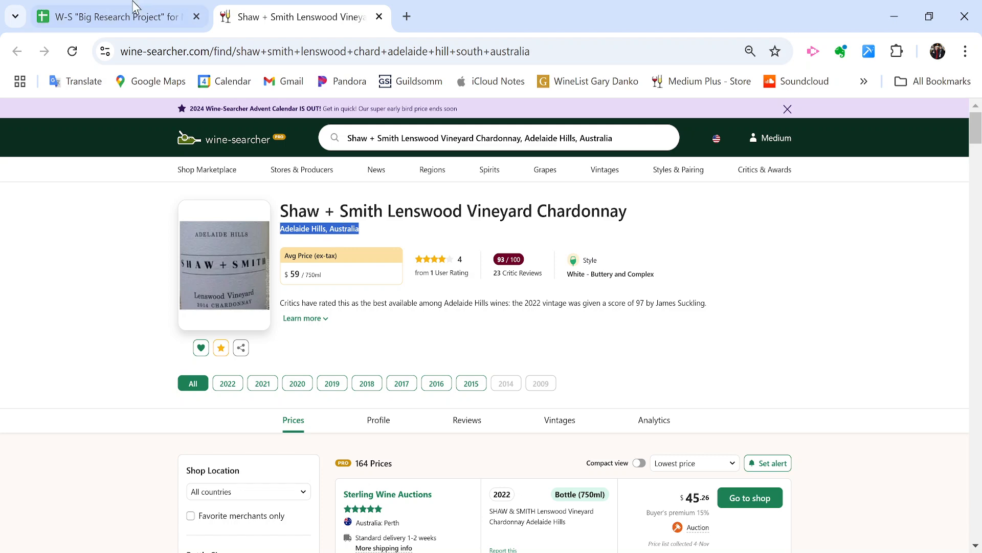
key(ctrl+Tab)
key(Right)
key(Up)
key(ctrl+v)
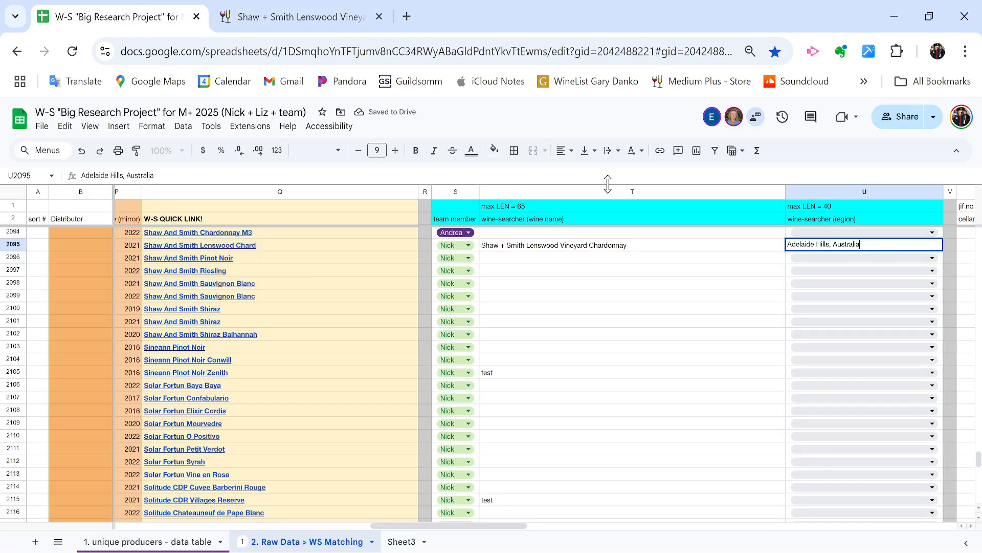
key(Left)
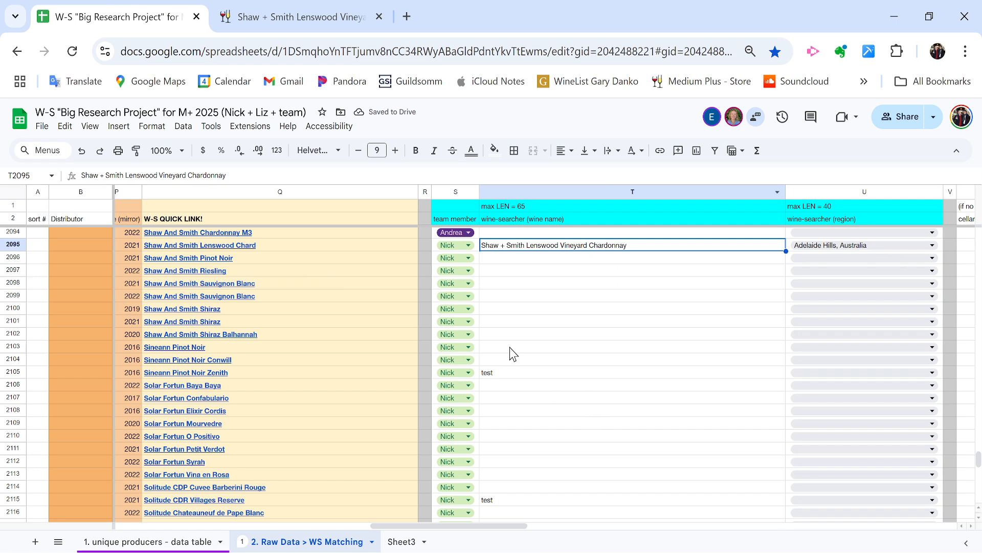
- Switch to Calculator, compute 20 × 3 and 3 × 60, and return to the spreadsheet
click(528, 374)
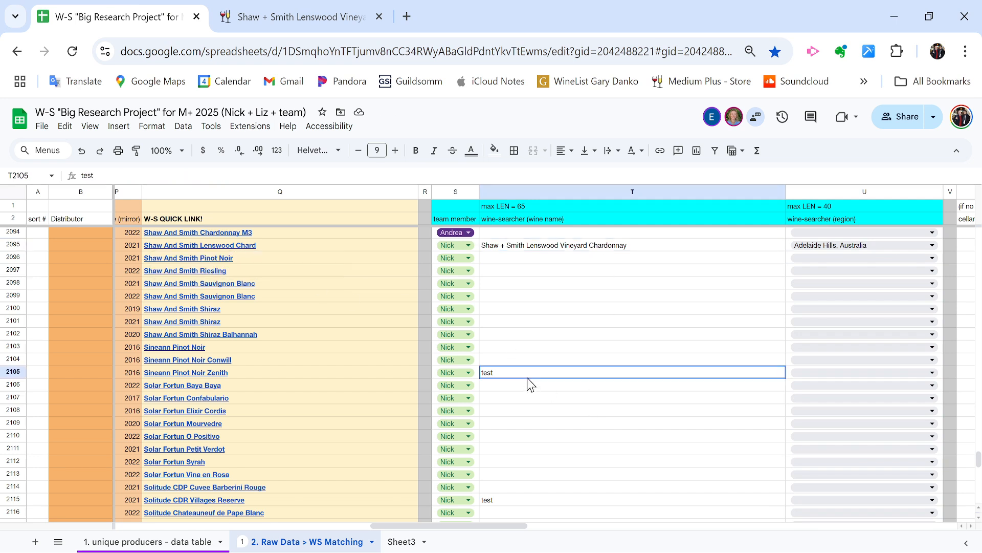
click(336, 552)
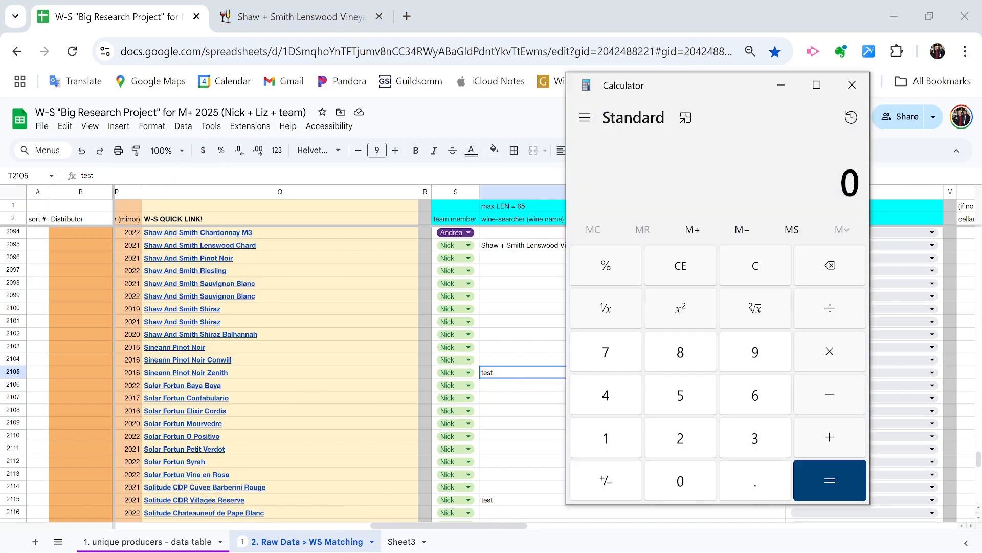
text(20 × 3)
key(Return)
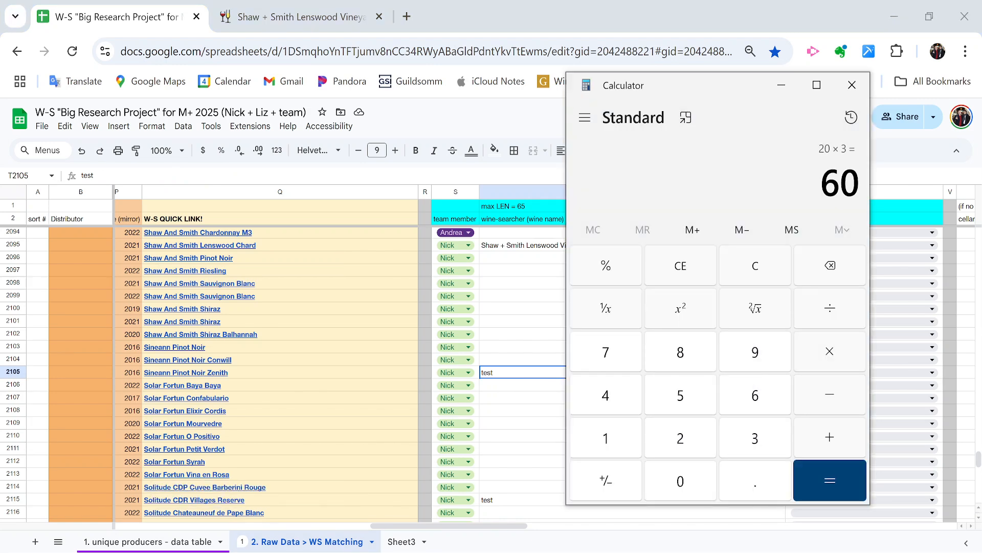
key(Escape)
text(3*60)
key(Return)
key(alt+Tab)
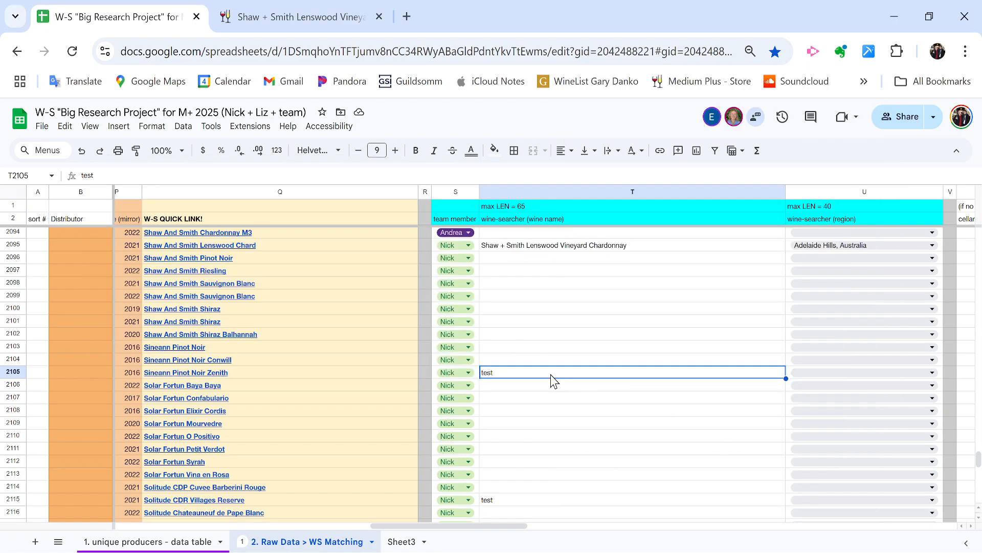
- Open the wine-searcher quick link for Sineann Pinot Noir Zenith in row 2105 and close the previous wine's page
click(223, 370)
click(236, 391)
click(307, 8)
key(ctrl+w)
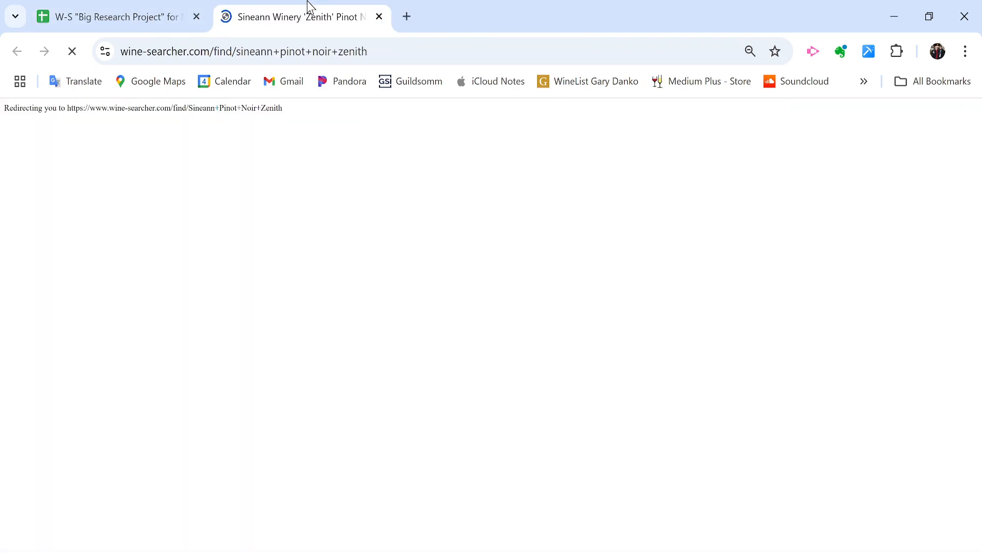
- Copy the wine name "Sineann Winery 'Zenith' Pinot Noir" from its page over the test entry in cell T2105
triple_click(399, 212)
key(ctrl+c)
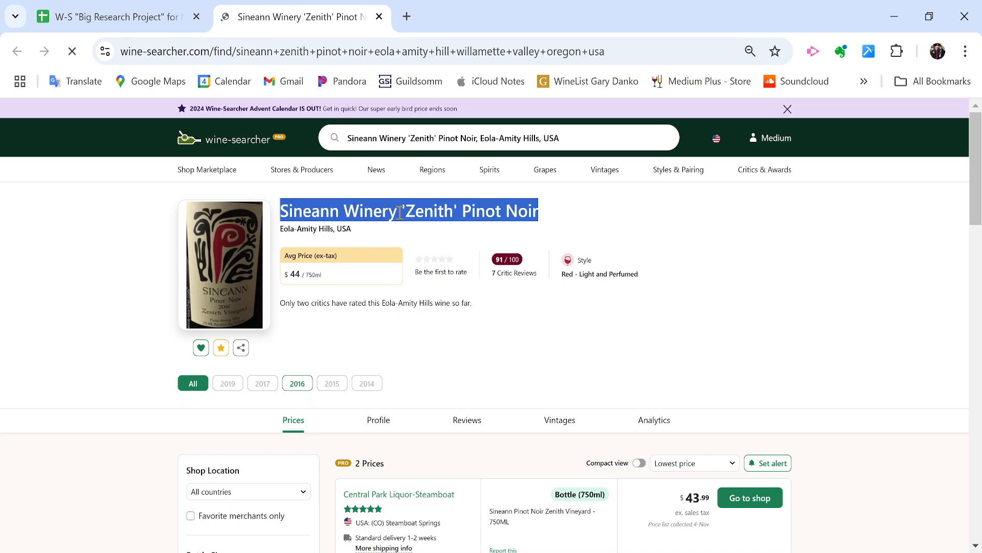
click(169, 10)
key(Right)
key(Right)
key(Right)
key(ctrl+v)
key(Tab)
key(Left)
key(Return)
key(BackSpace)
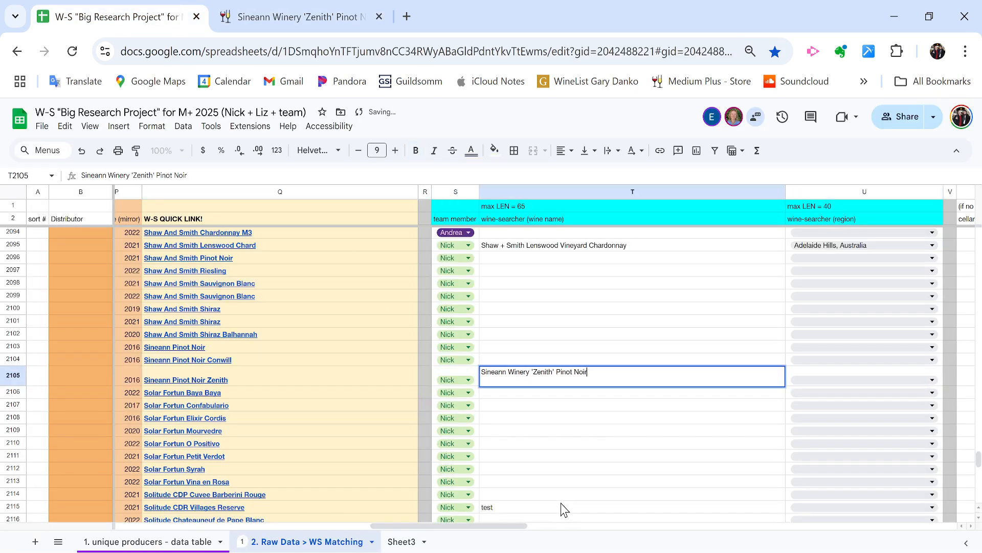
key(Tab)
- Copy the region "Eola-Amity Hills, USA" from the wine's page into the region cell U2105
click(313, 9)
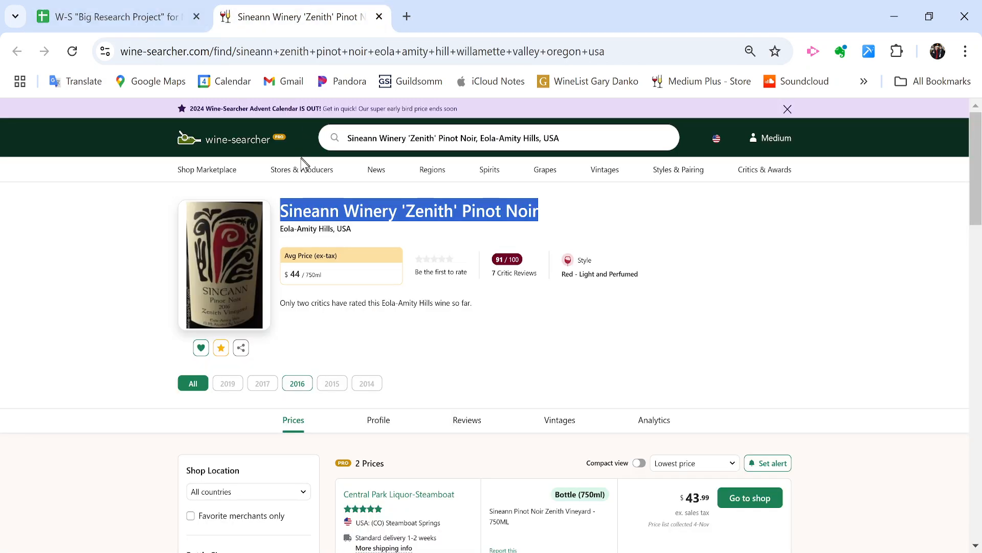
triple_click(316, 230)
key(ctrl+c)
click(118, 17)
key(Return)
key(ctrl+v)
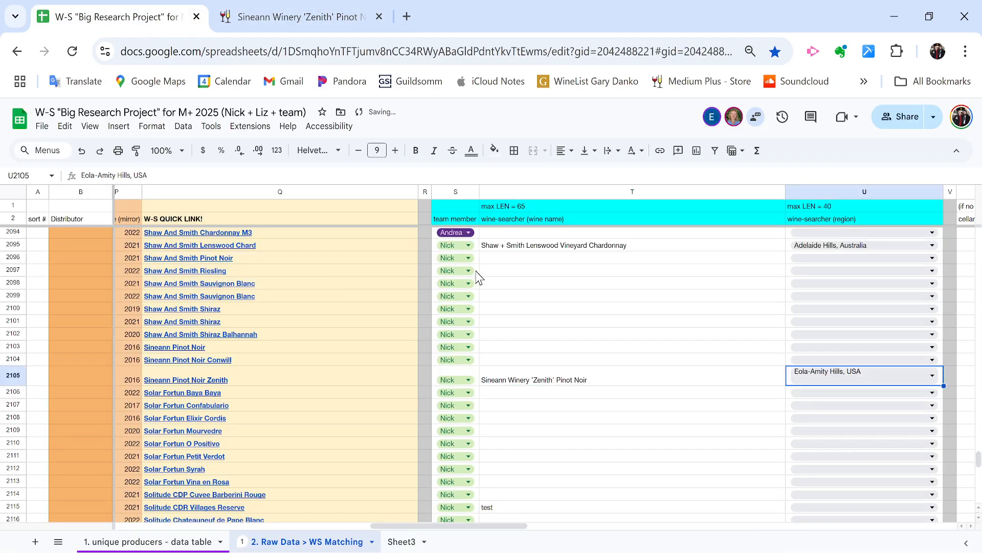
key(Return)
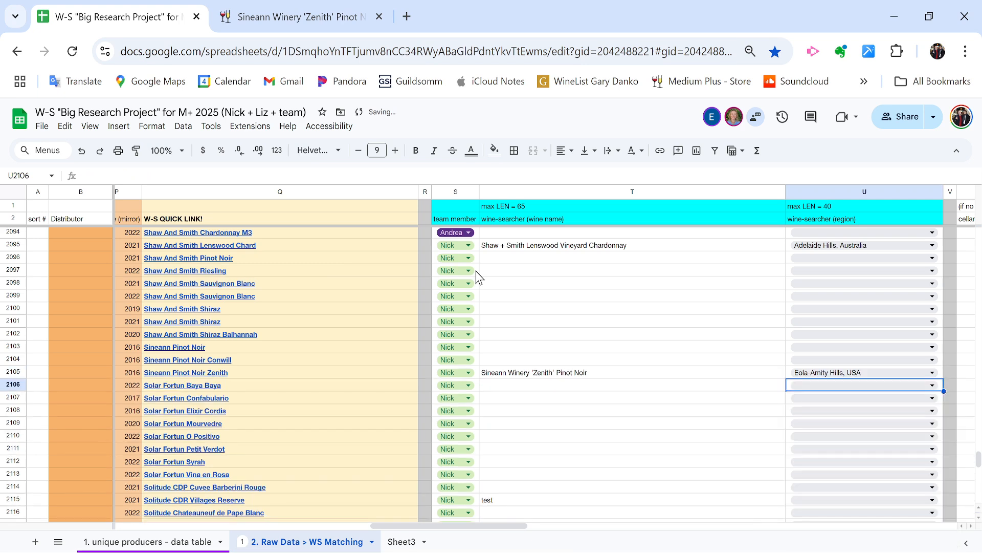
- Copy the link address of Sineann Pinot Noir Zenith and load it in a new tab with a run of extra "h" characters appended
click(298, 371)
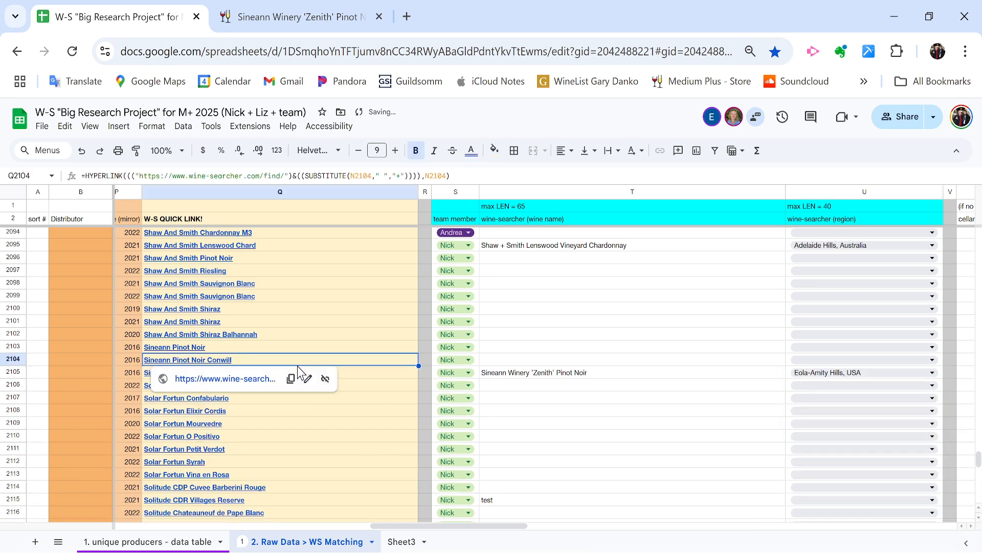
click(572, 374)
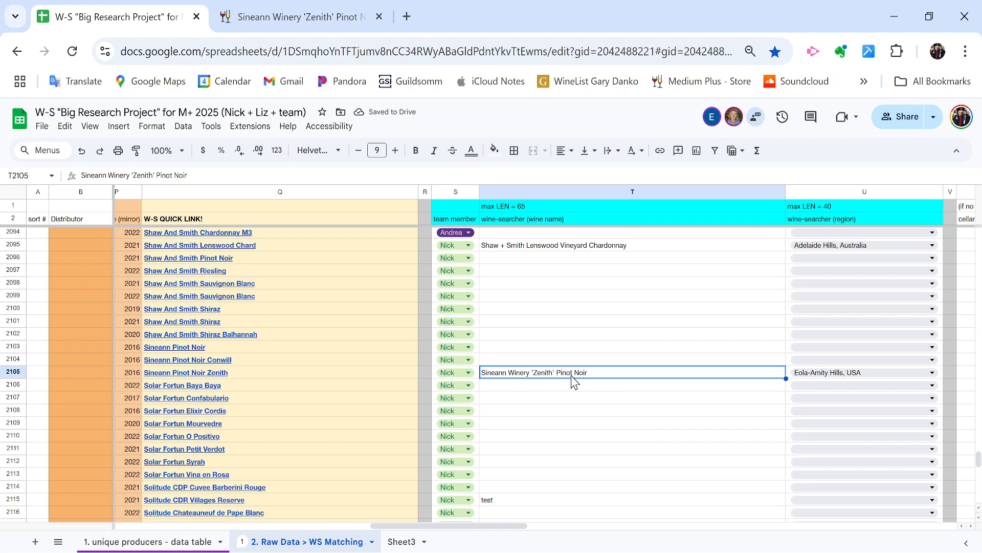
click(293, 377)
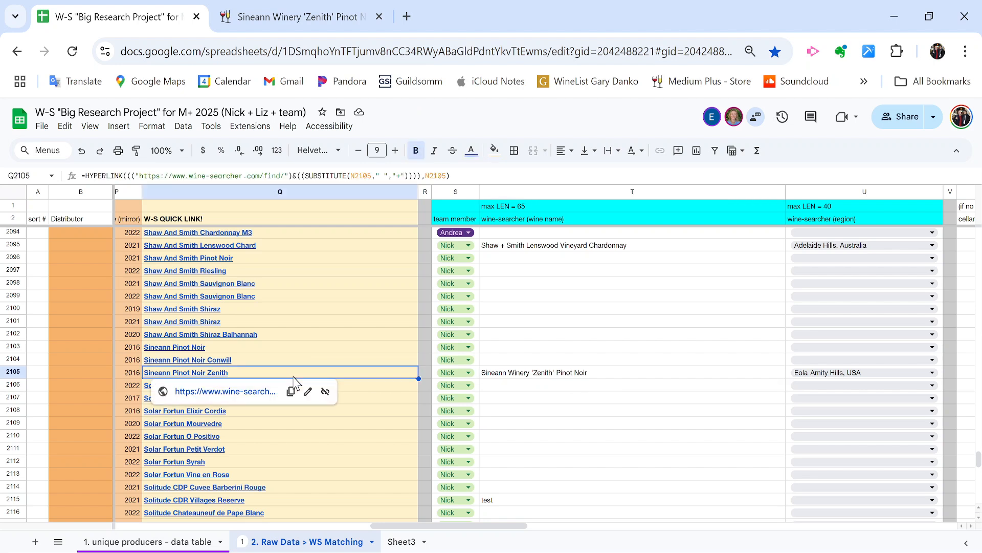
right_click(249, 396)
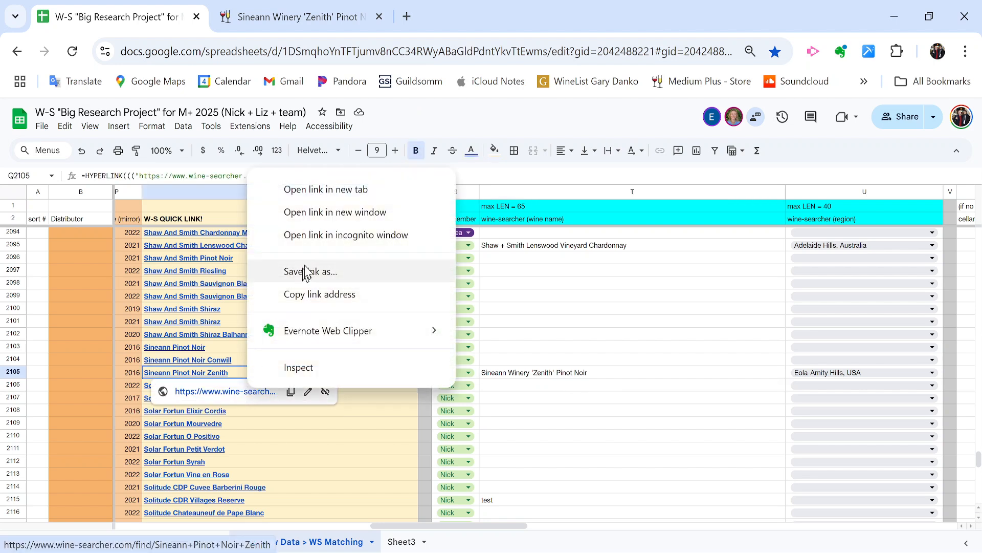
click(338, 295)
key(ctrl+t)
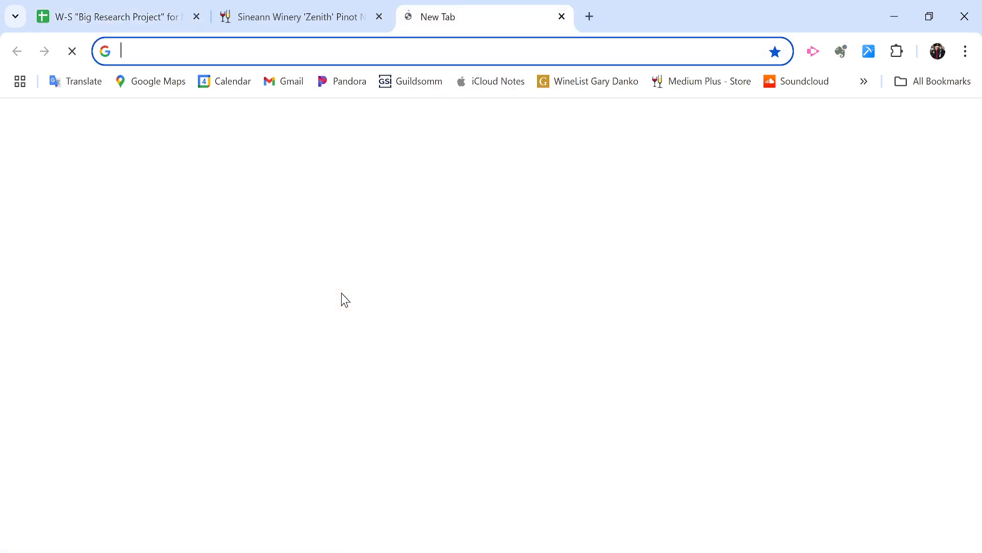
key(ctrl+v)
text(hhhhhhhhhhhhhh)
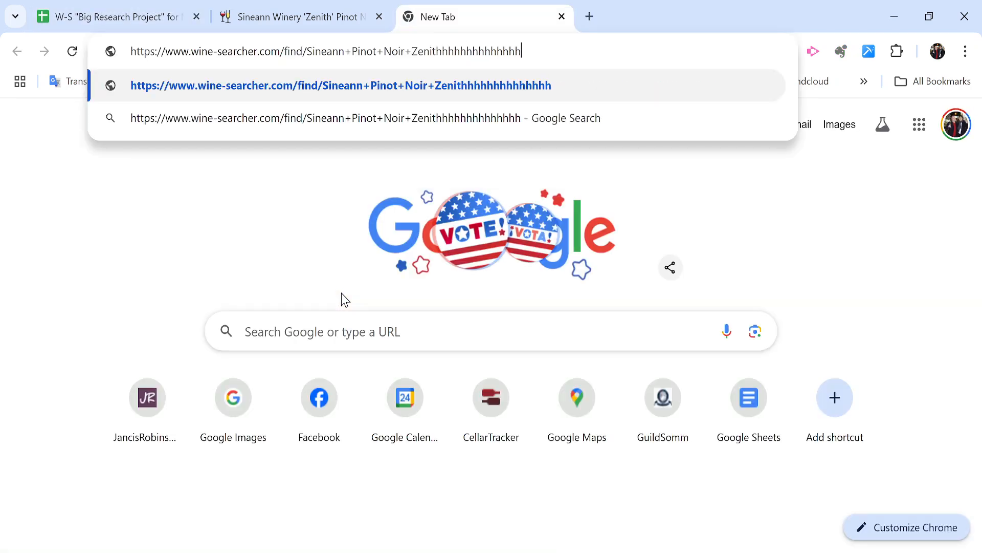
key(Return)
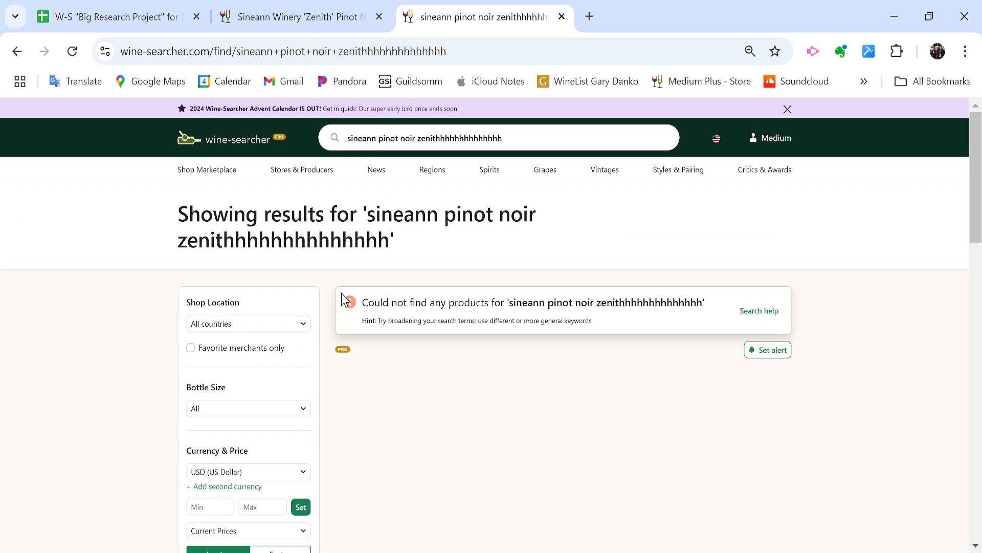
- Enter "NO EXACT MATCH" in both the wine name and region cells of row 2106 in the spreadsheet
click(108, 17)
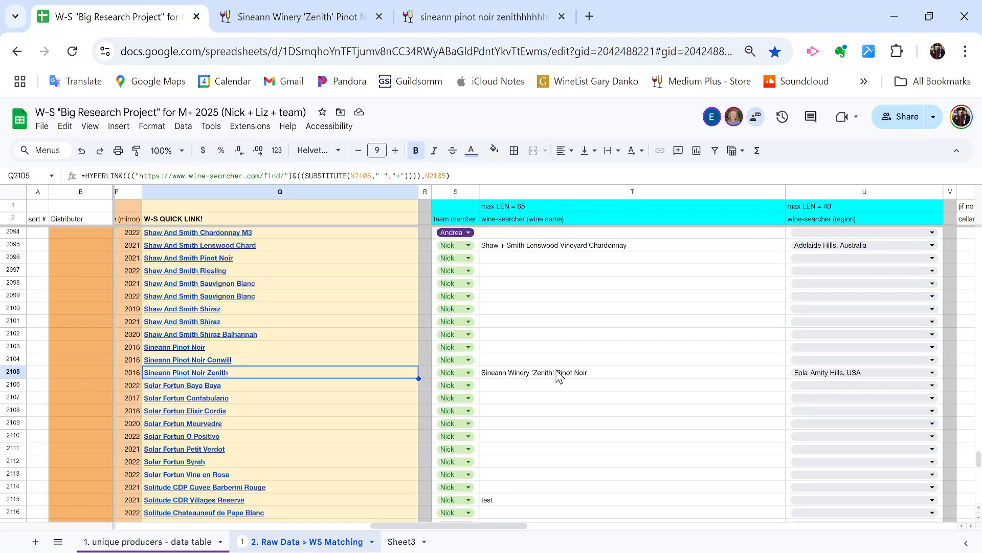
key(Down)
key(Right)
key(Right)
key(Right)
text(NO)
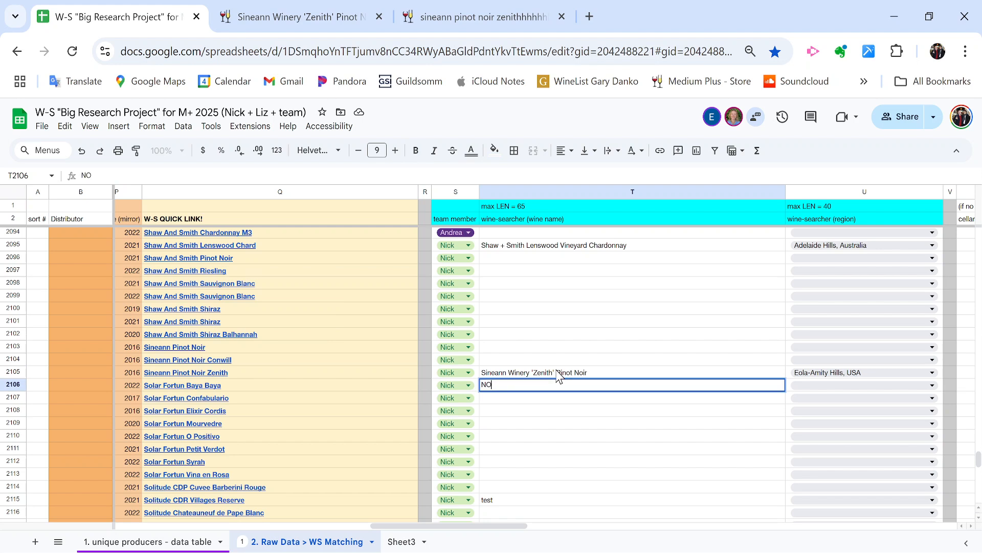
key(Return)
key(Up)
key(ctrl+c)
key(Right)
key(ctrl+v)
key(Left)
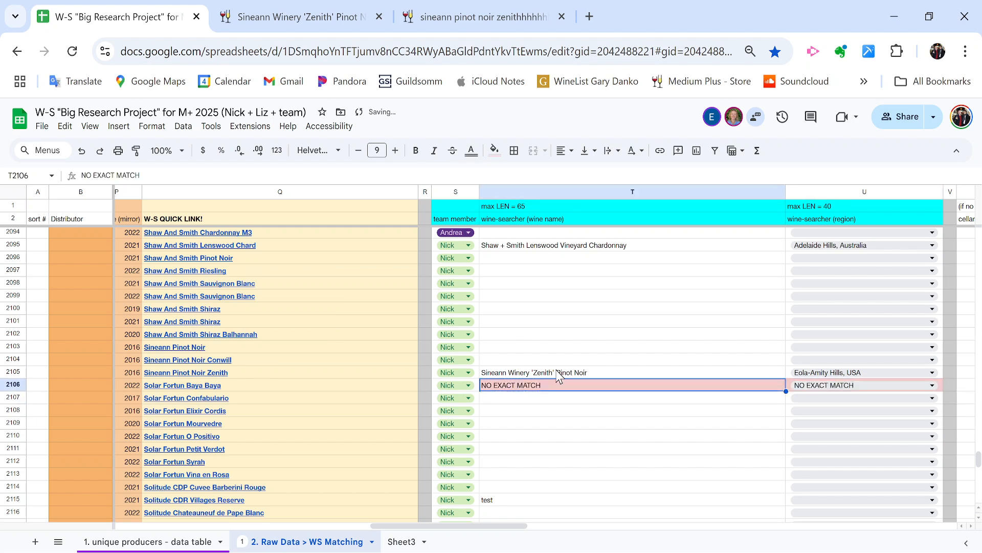
- Undo the "NO EXACT MATCH" entries in row 2106
key(ctrl+z)
key(ctrl+z)
key(Left)
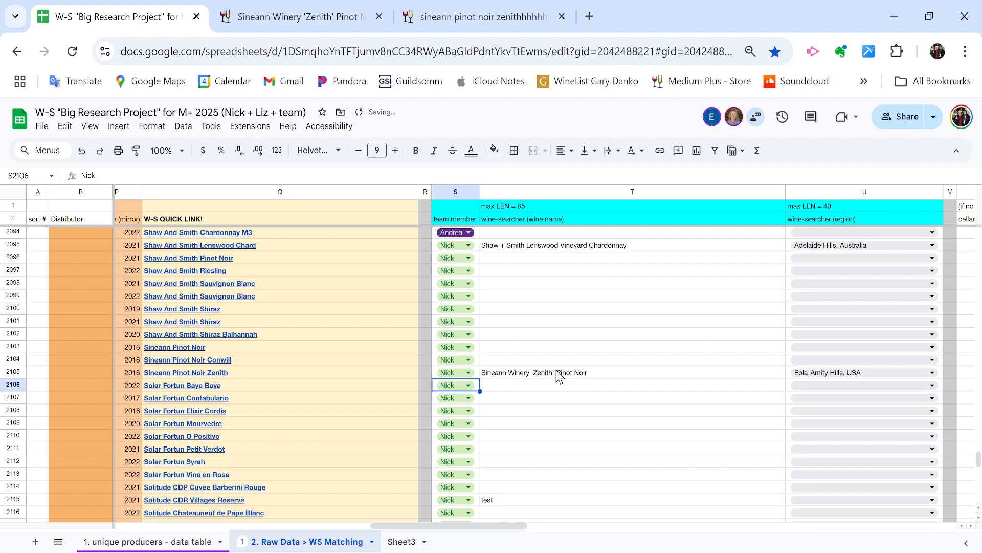
- Open the wine-searcher page linked for Solar Fortun Baya Baya in row 2106
key(Up)
key(Left)
click(182, 384)
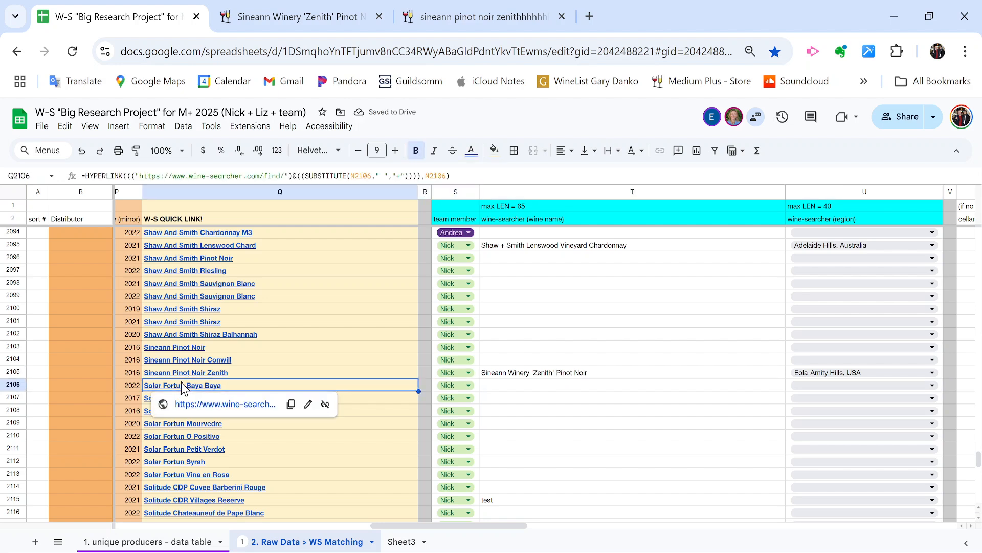
click(195, 404)
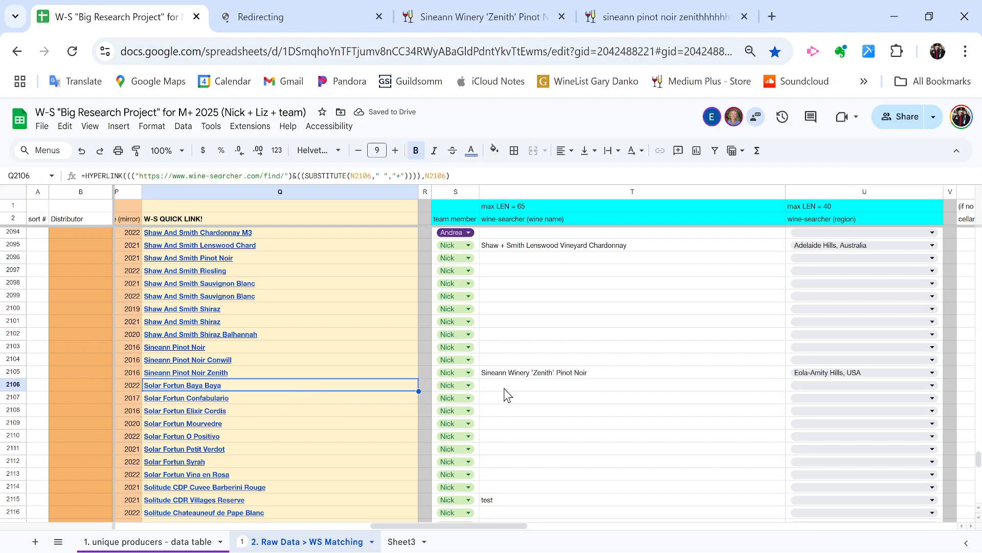
click(302, 16)
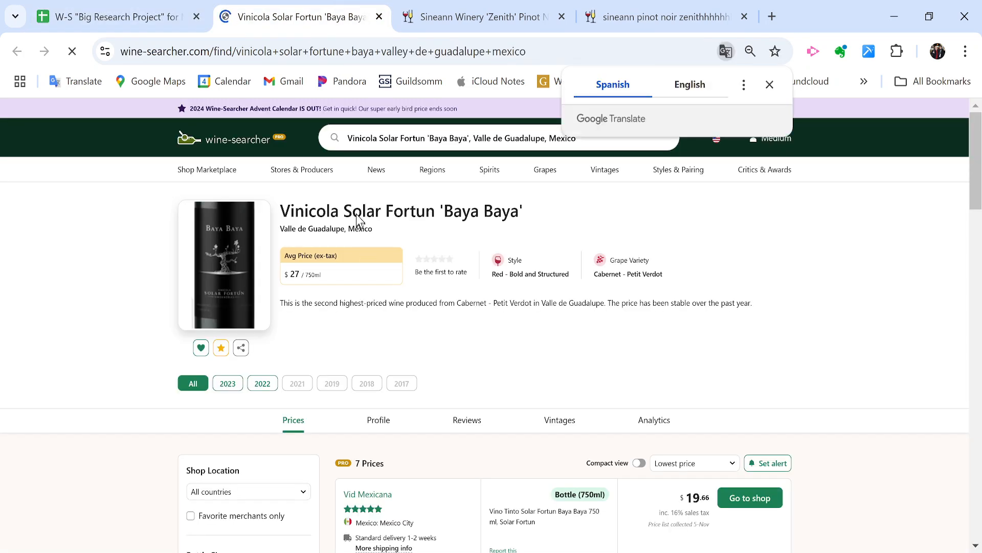
- Copy the wine name "Vinicola Solar Fortun 'Baya Baya'" from its page into the wine name cell T2106
triple_click(399, 211)
click(109, 15)
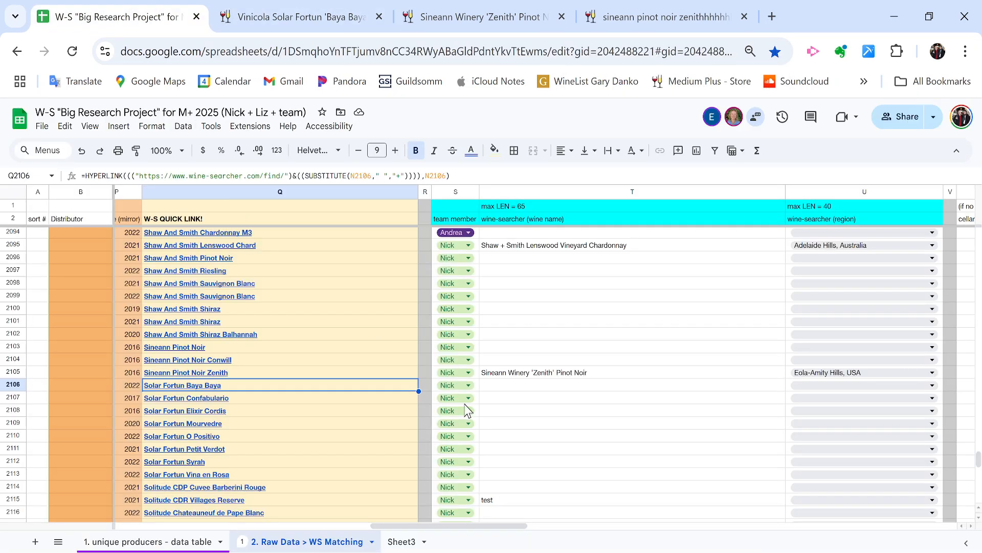
key(Right)
key(Right)
key(Right)
key(Return)
key(ctrl+v)
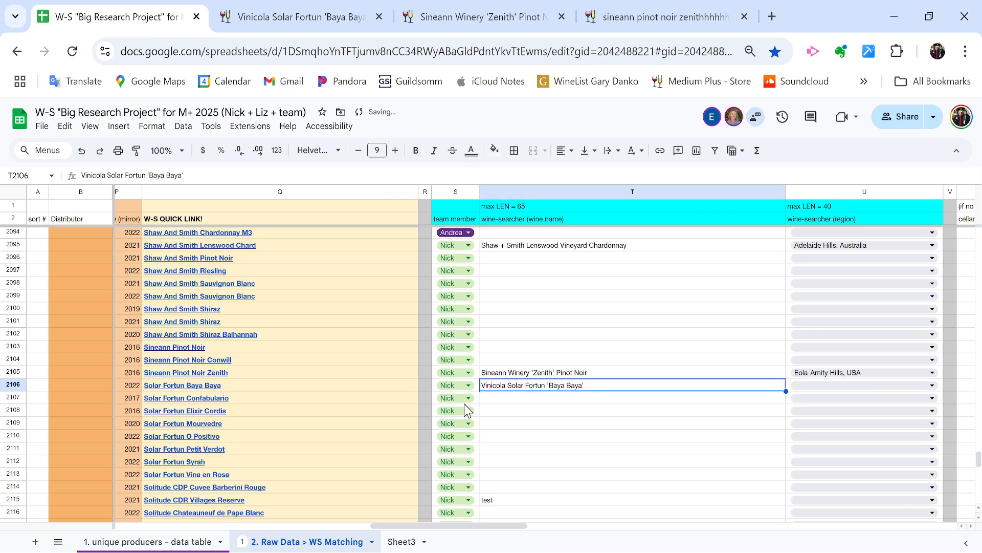
key(Return)
- Copy the region "Valle de Guadalupe, Mexico" from the Baya Baya page into the region cell U2106
key(Up)
click(399, 12)
click(289, 10)
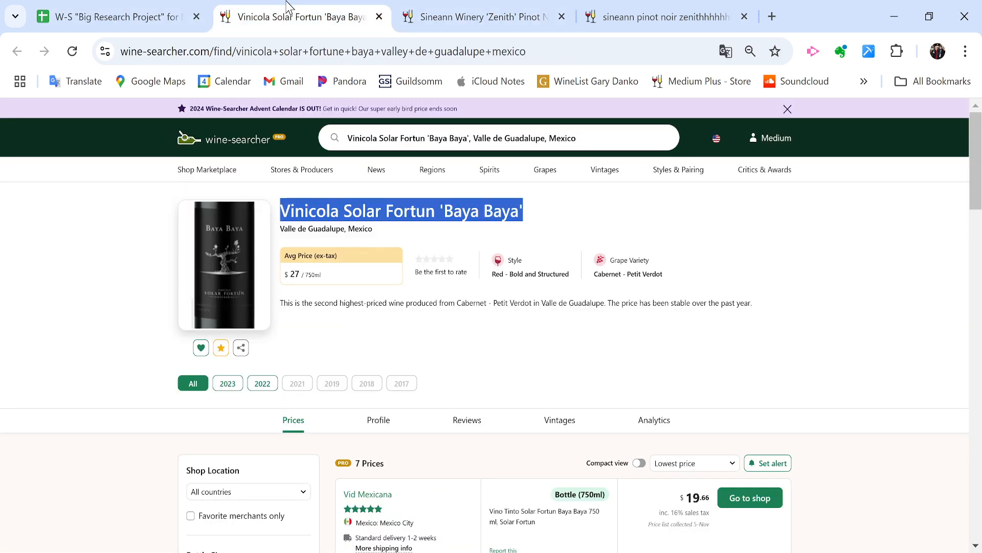
triple_click(315, 228)
key(ctrl+c)
click(117, 16)
key(Right)
key(ctrl+v)
key(Left)
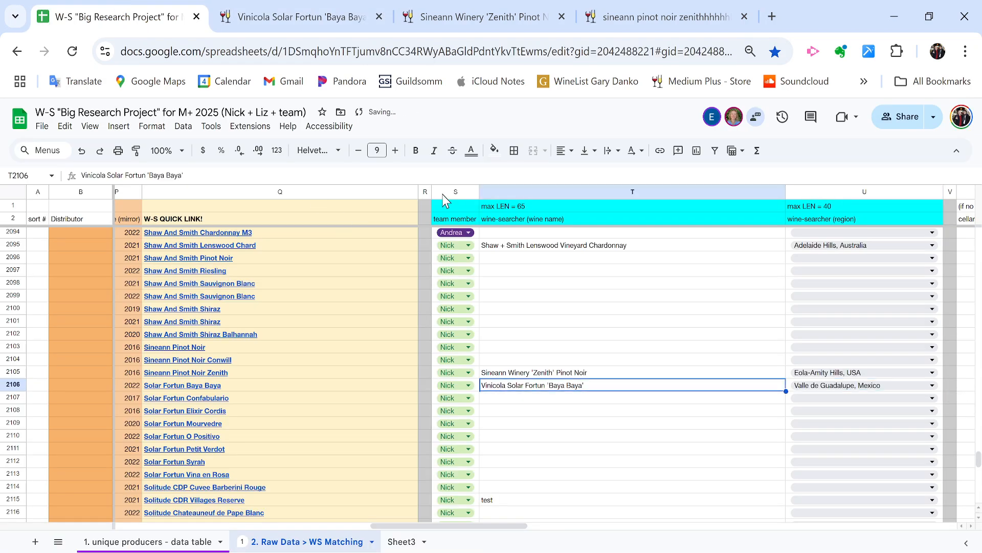
- Close the three open wine-searcher tabs
click(676, 13)
key(ctrl+w)
key(ctrl+w)
key(ctrl+w)
- Examine the completed rows at the start of the sheet, including the "NO EXACT MATCH" entries in row 6 and its cellar-tracker name
scroll(668, 290, up, 20)
click(668, 290)
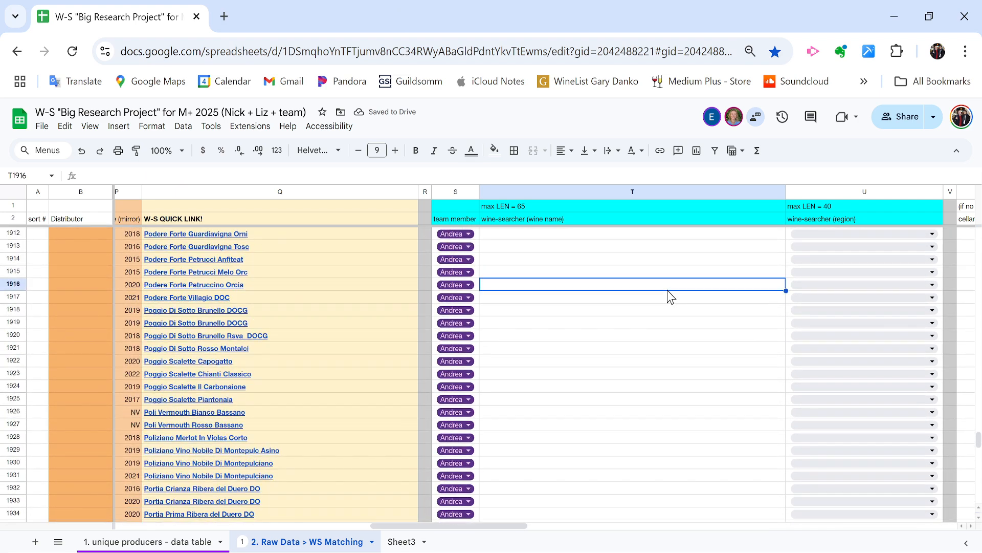
key(ctrl+Up)
key(ctrl+Up)
key(ctrl+Up)
key(ctrl+Up)
key(ctrl+Up)
key(ctrl+Up)
key(Down)
key(Down)
key(Down)
key(Down)
key(Down)
key(Down)
key(Left)
key(Left)
key(Left)
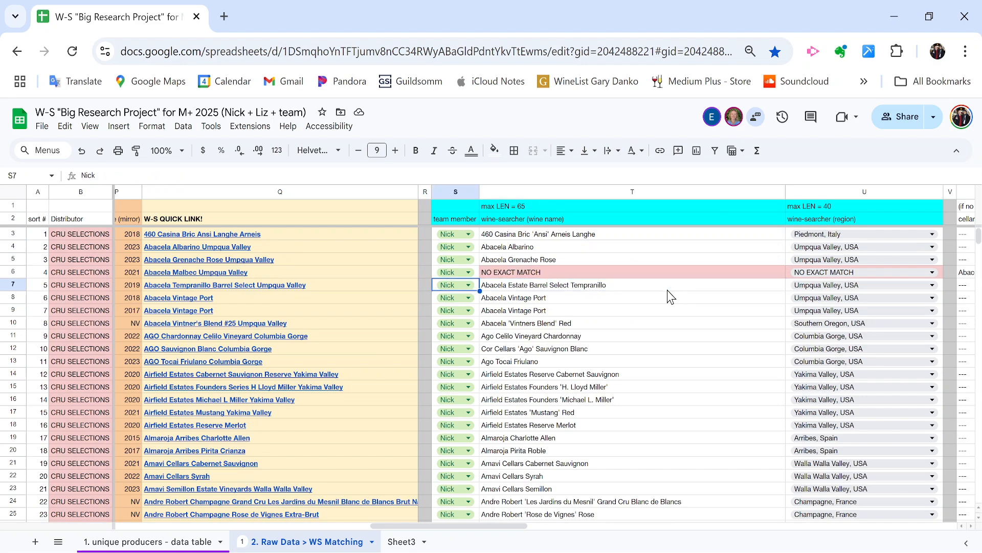
key(Up)
key(Right)
scroll(668, 290, right, 4)
scroll(667, 290, right, 3)
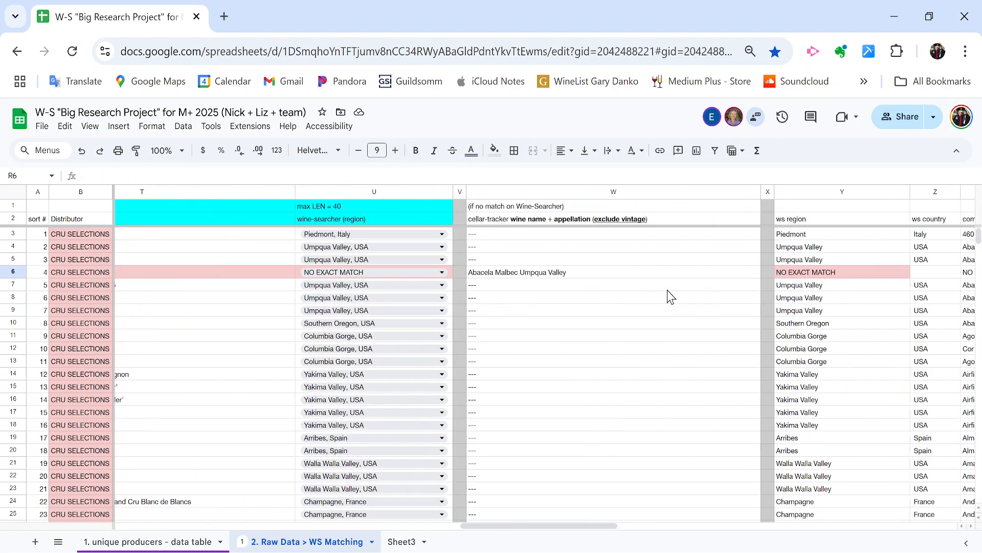
- Hide columns W through AP in the spreadsheet
click(531, 193)
scroll(532, 197, right, 8)
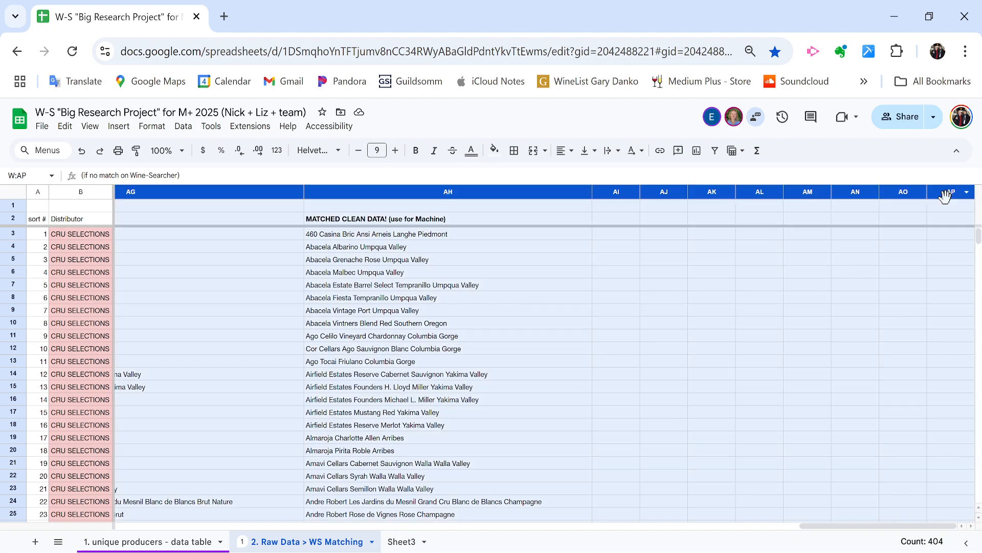
shift+click(950, 193)
right_click(947, 194)
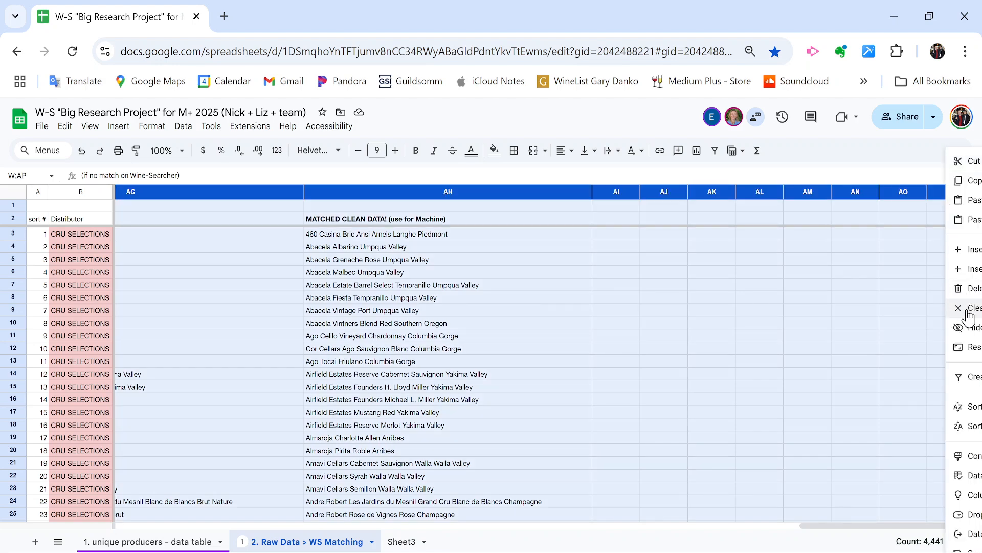
click(971, 347)
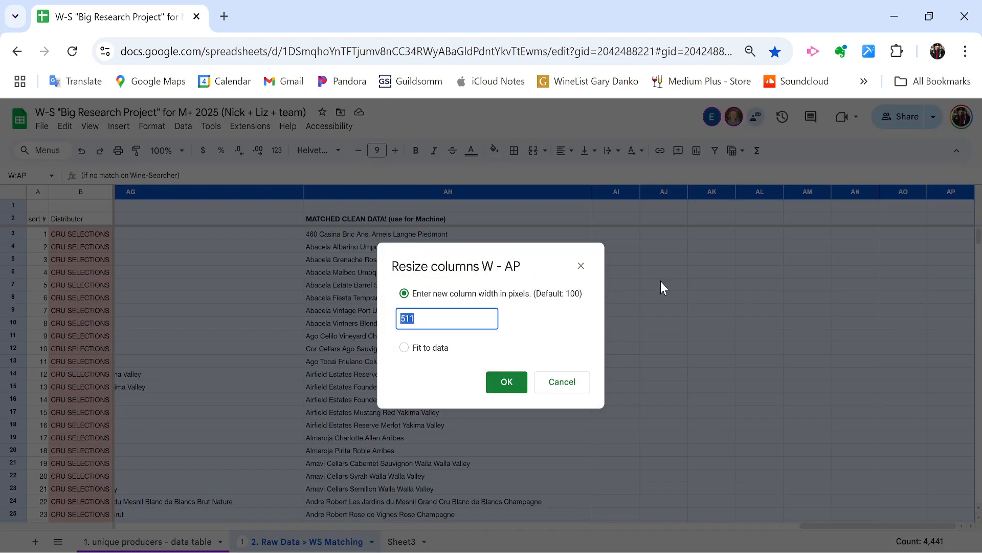
key(Escape)
right_click(839, 192)
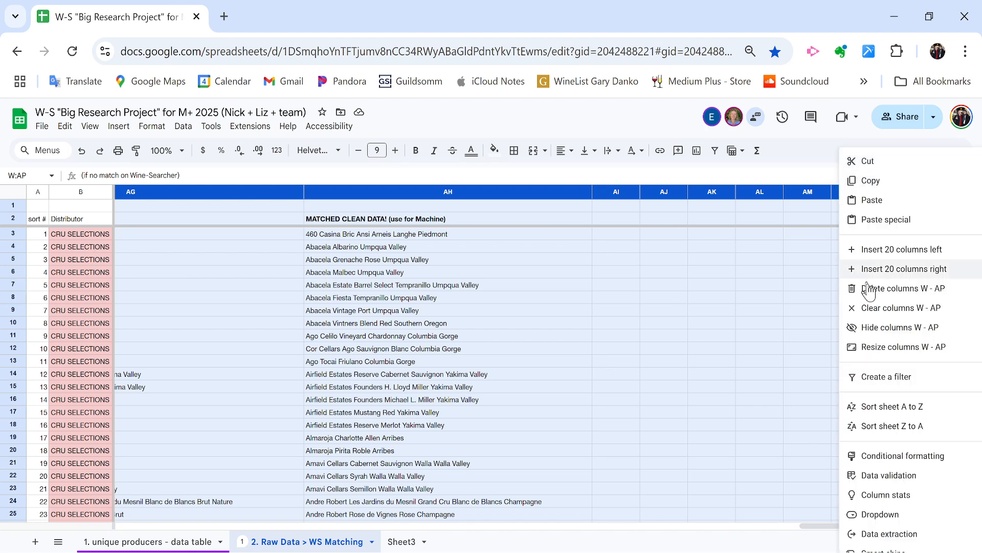
click(882, 325)
- Look through the wine name column down to the Solitude wines around row 2115
click(705, 339)
key(ctrl+Down)
key(ctrl+Down)
key(ctrl+Down)
key(ctrl+Down)
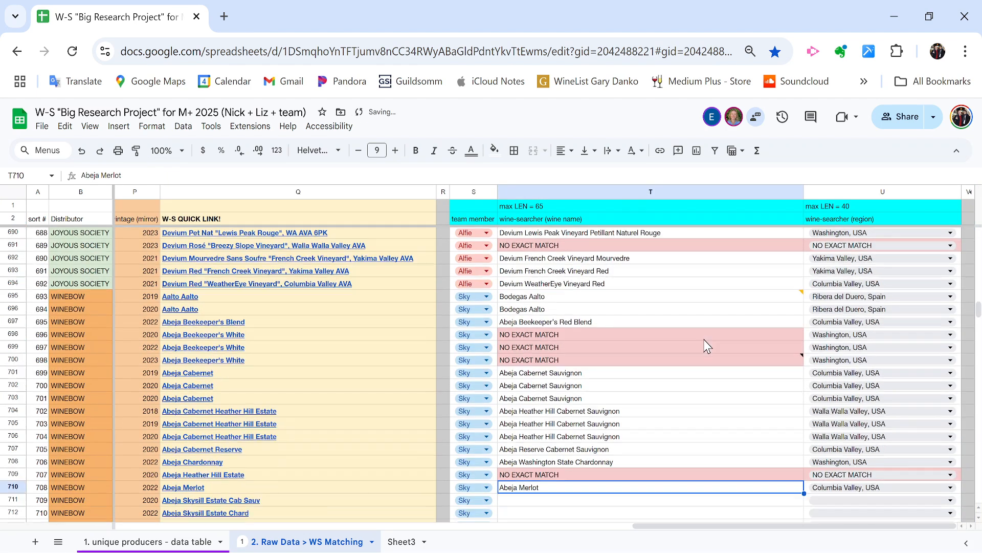
key(ctrl+Down)
key(ctrl+Down)
key(ctrl+Down)
key(ctrl+Down)
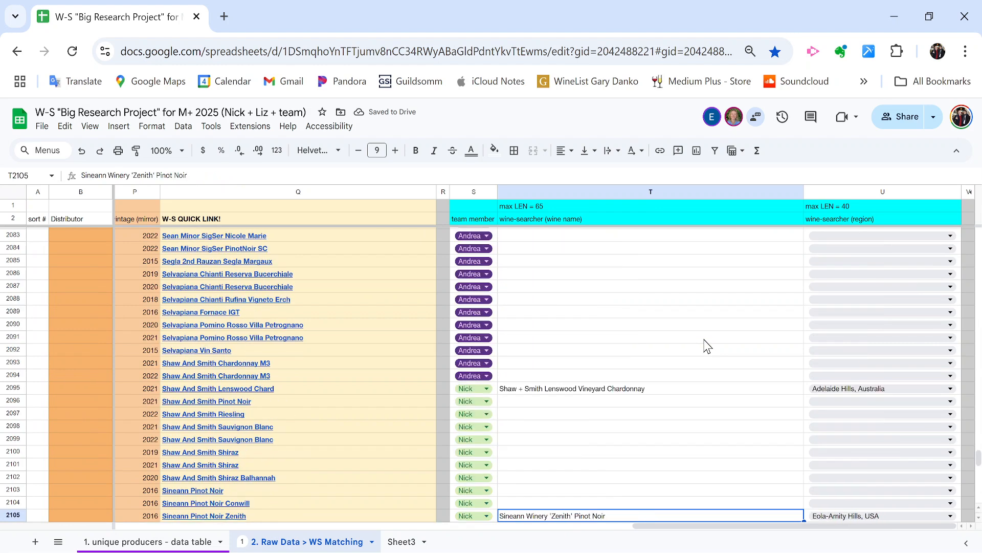
scroll(384, 340, up, 5)
scroll(358, 348, down, 3)
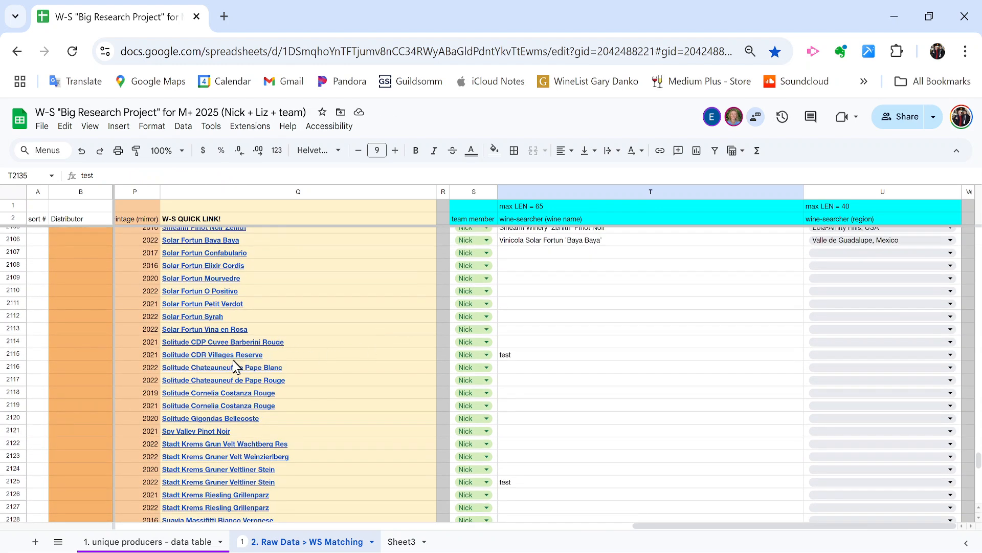
- Open the wine-searcher results linked for Solitude CDR Villages Reserve in row 2115
click(229, 360)
click(224, 379)
click(251, 6)
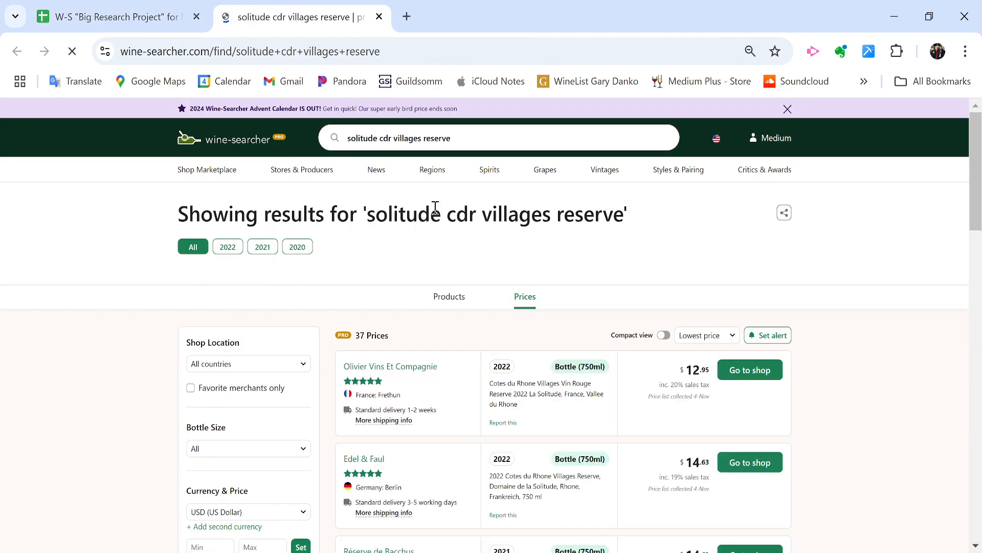
- Remove "cdr" from the search phrase and open the suggested Domaine de la Solitude Cotes du Rhone Villages Reserve, France
double_click(383, 137)
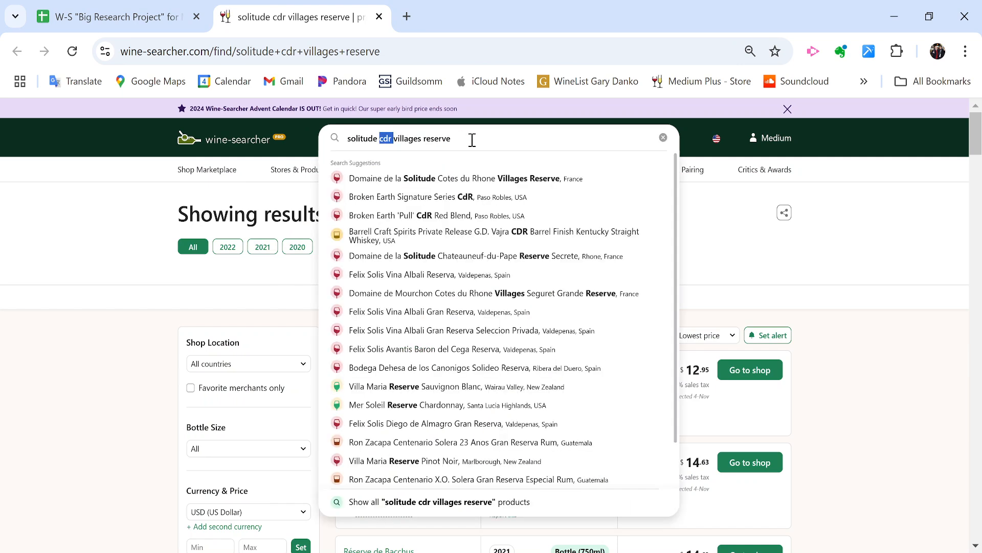
key(BackSpace)
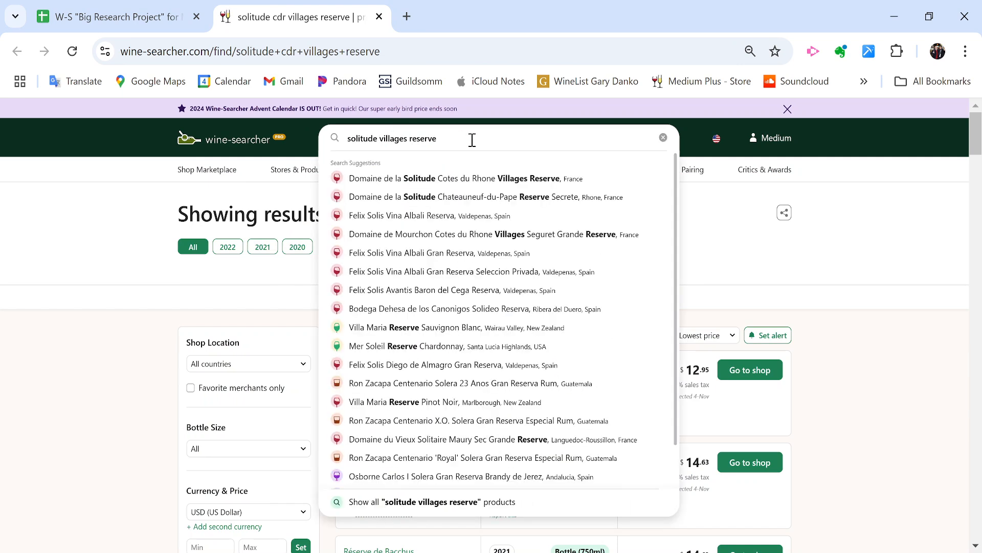
click(491, 177)
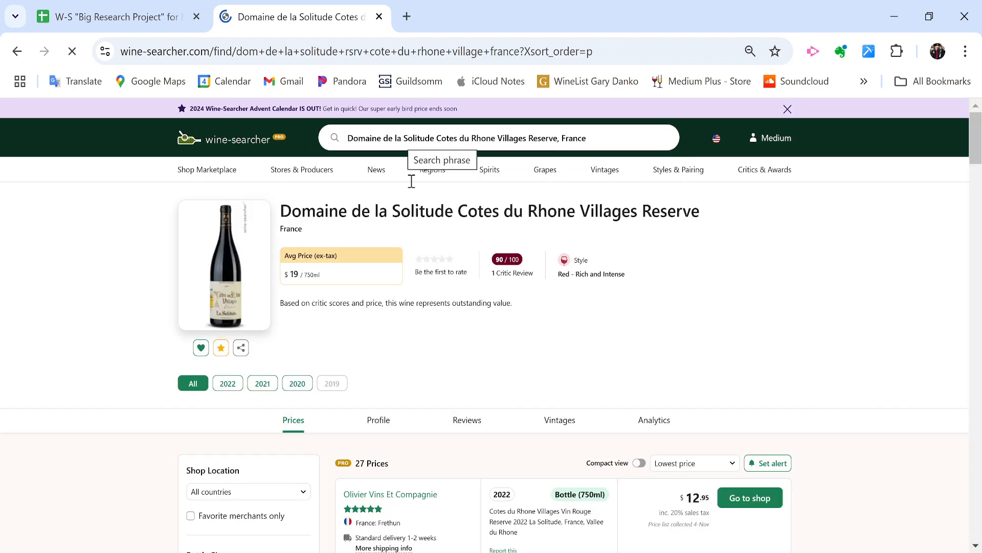
- Replace "test" in cell T2115 with the wine name "Domaine de la Solitude Cotes du Rhone Villages Reserve" copied from its page
triple_click(440, 212)
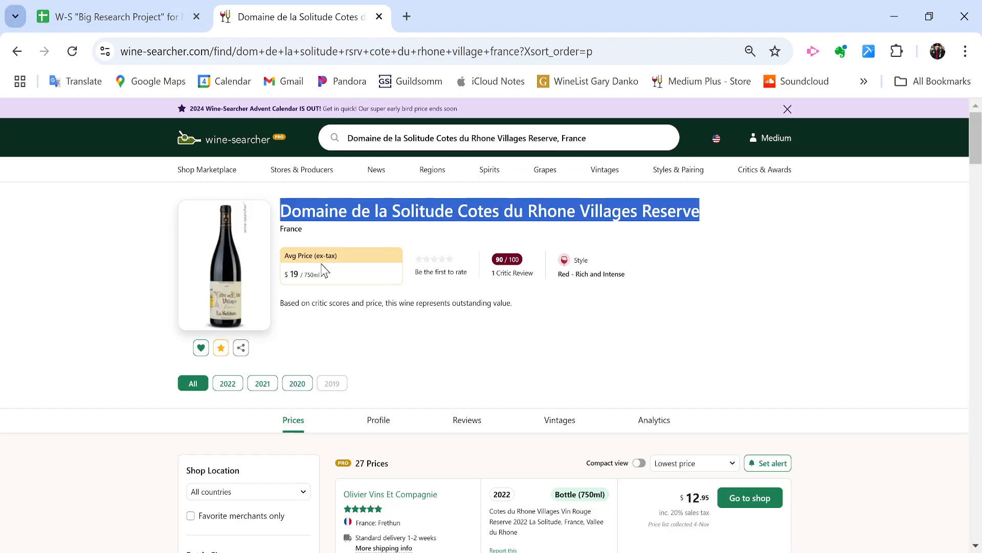
key(ctrl+shift+Tab)
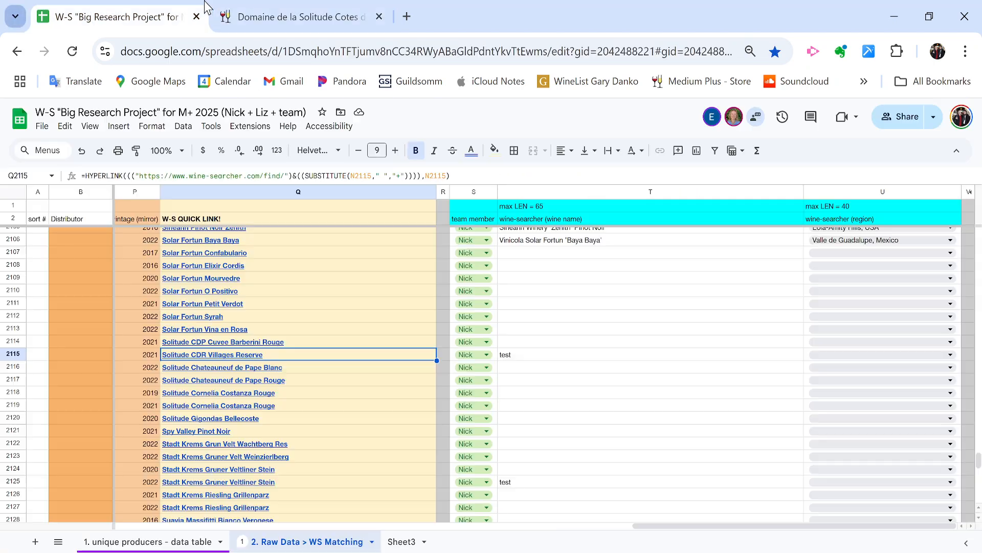
click(532, 345)
key(Down)
key(Return)
key(ctrl+a)
key(ctrl+v)
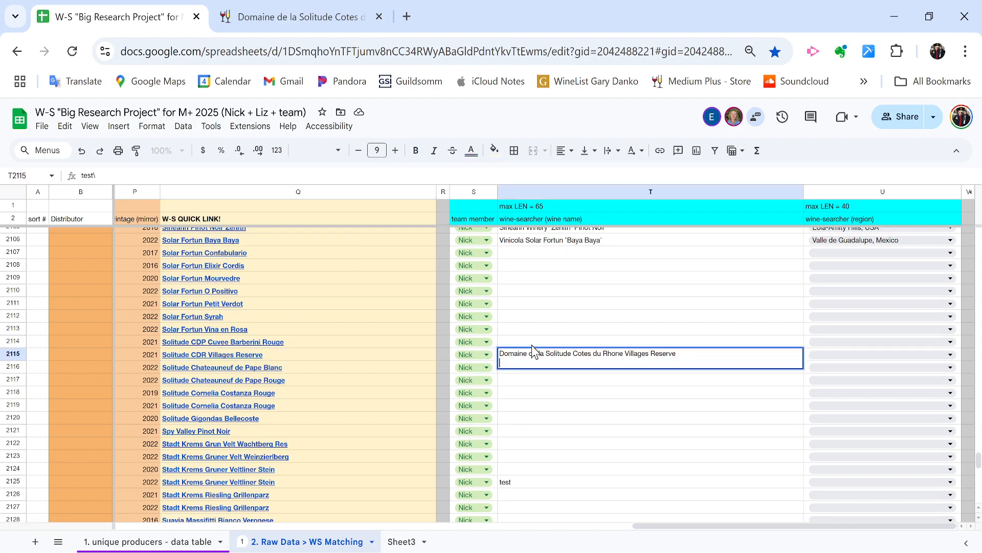
key(Return)
- Remove the trailing line break from the wine name in cell T2115
key(Up)
key(Return)
key(BackSpace)
key(Return)
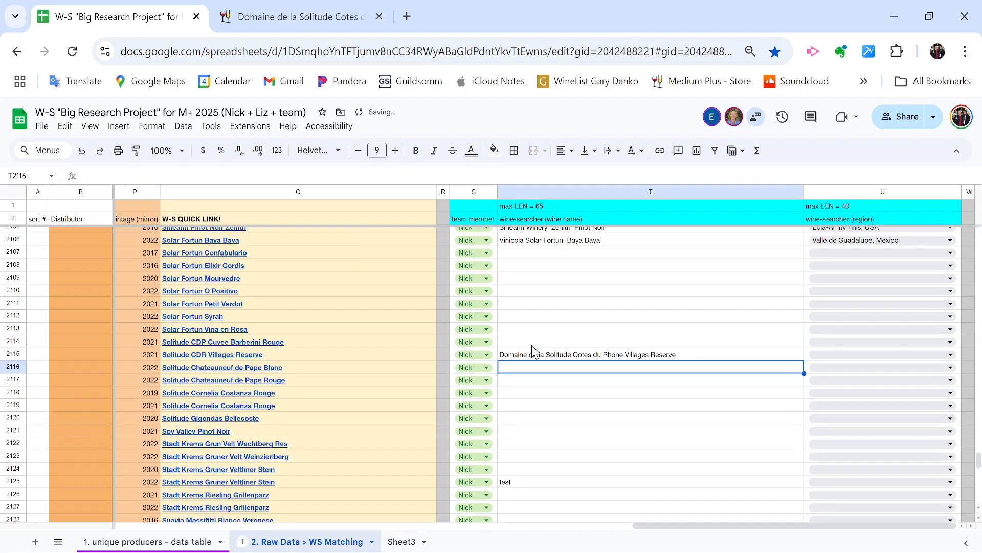
- Copy the region "France" from the Domaine de la Solitude page into the region cell U2115
click(244, 10)
double_click(290, 229)
key(ctrl+c)
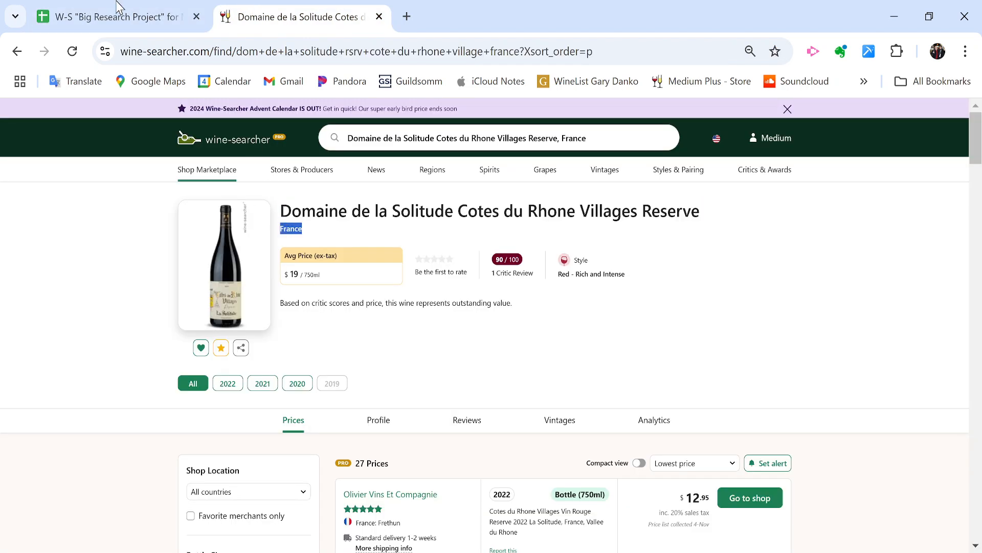
click(128, 15)
key(Up)
key(Right)
key(ctrl+v)
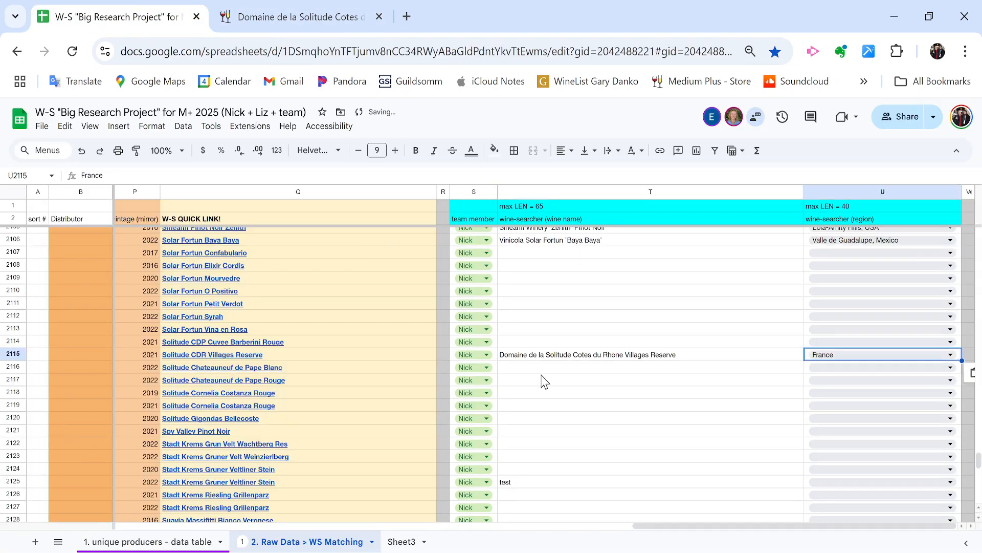
- Close the wine's page and reopen the Solitude CDR Villages Reserve search from its link in row 2115
key(Left)
key(Left)
key(Left)
key(Left)
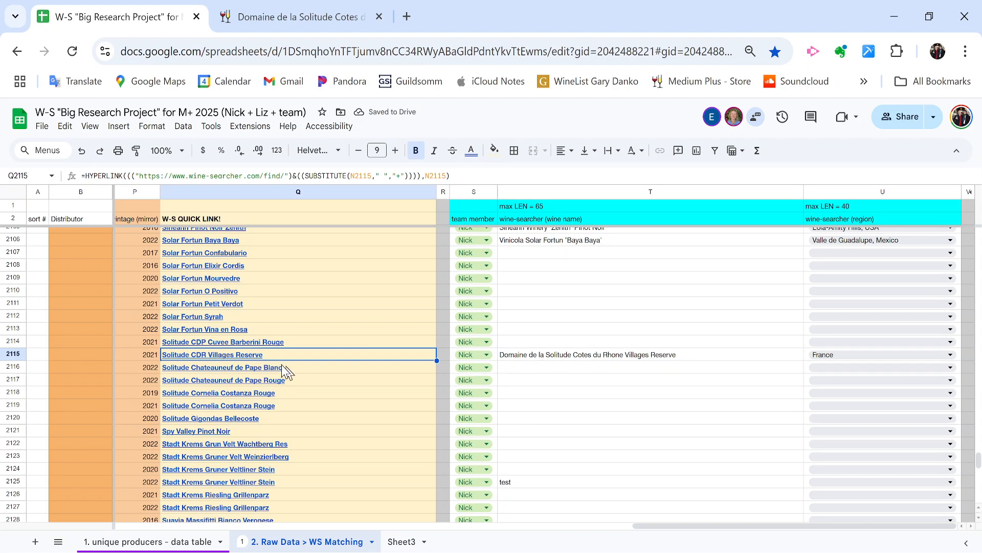
click(409, 11)
key(ctrl+w)
click(347, 8)
key(ctrl+w)
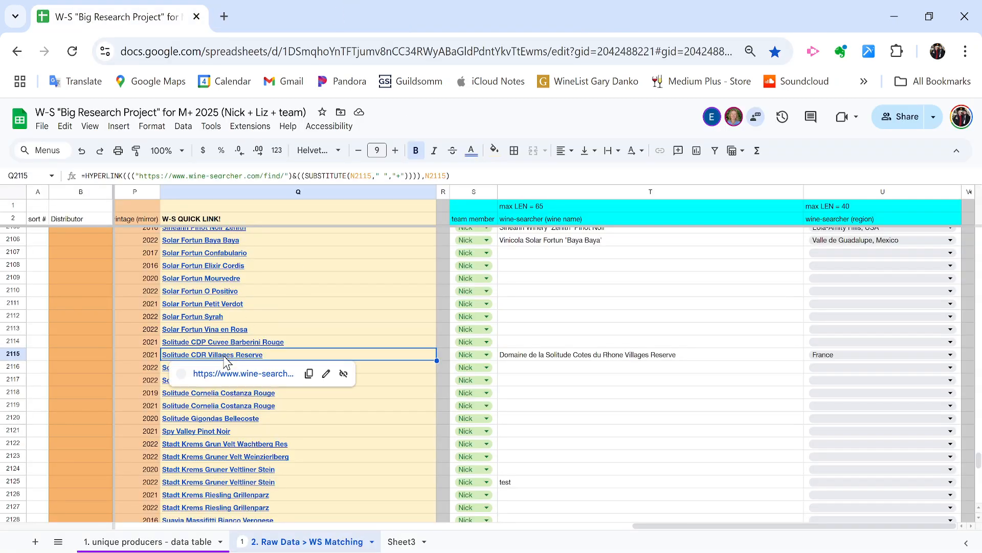
click(215, 373)
click(282, 10)
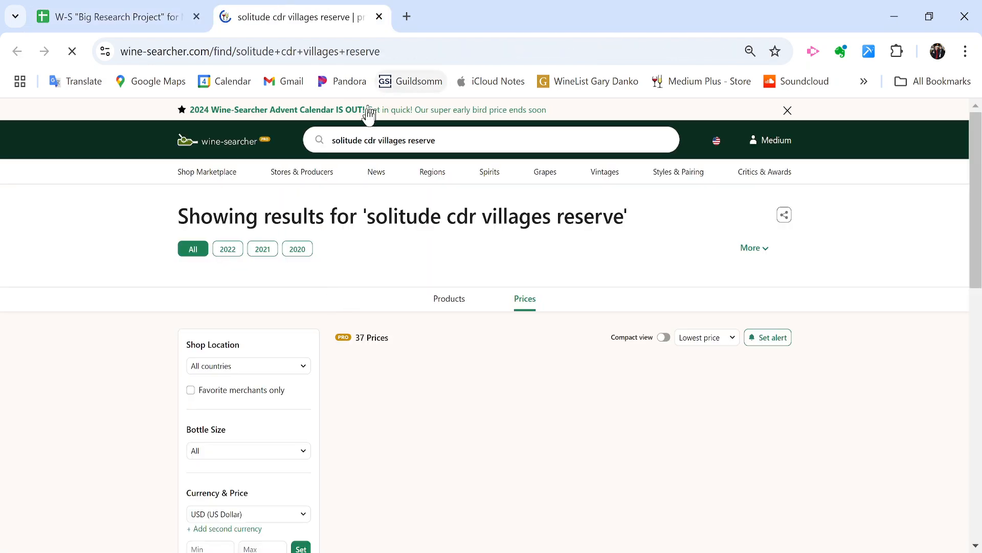
double_click(382, 140)
key(ctrl+shift+Right)
key(BackSpace)
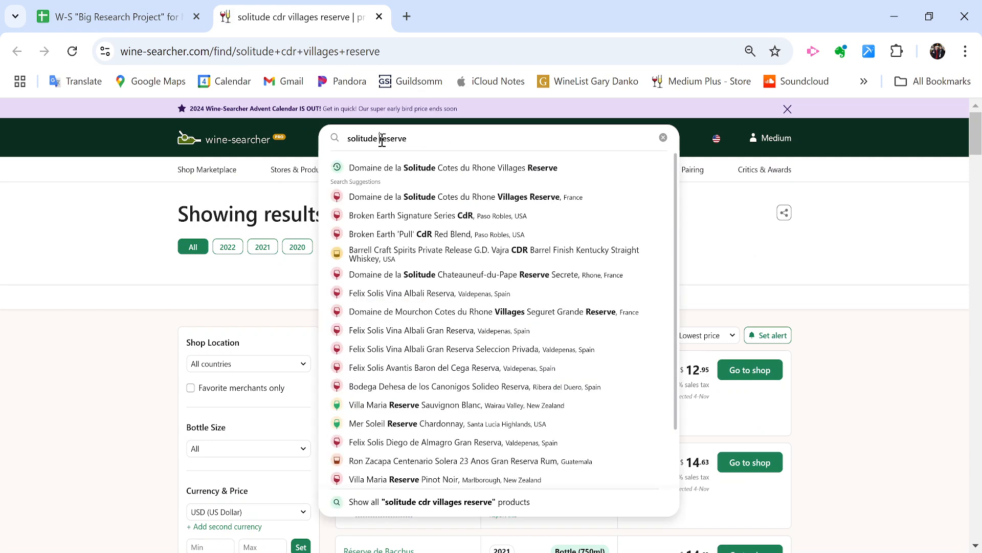
key(ctrl+z)
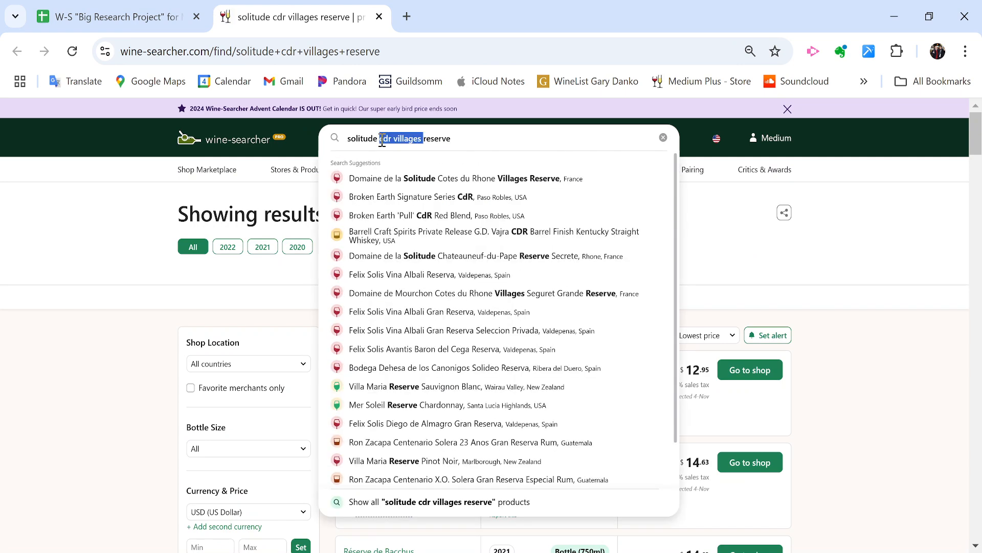
click(94, 333)
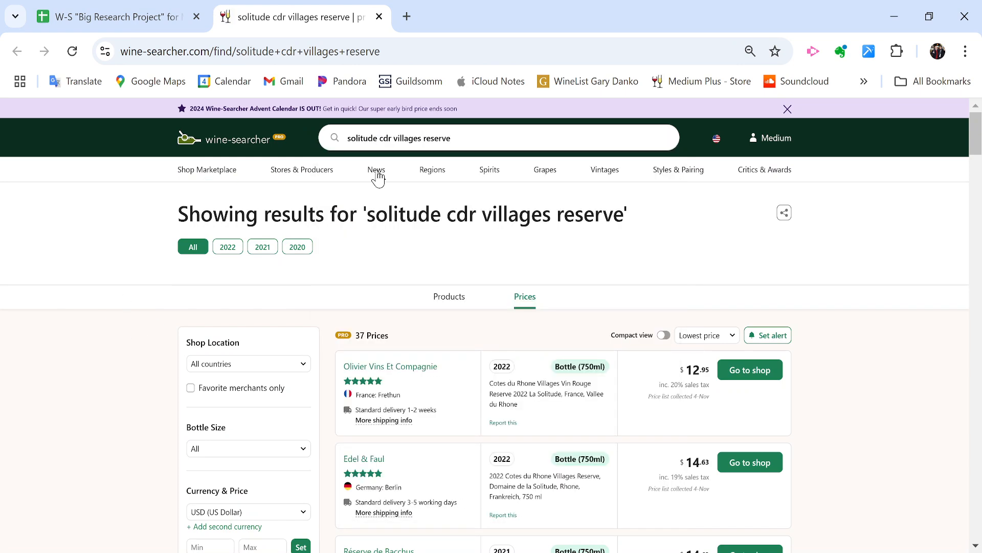
- Bring up suggestions for "solitude cdr villages reserve" and open Domaine de la Solitude Cotes du Rhone Villages Reserve, France
click(460, 140)
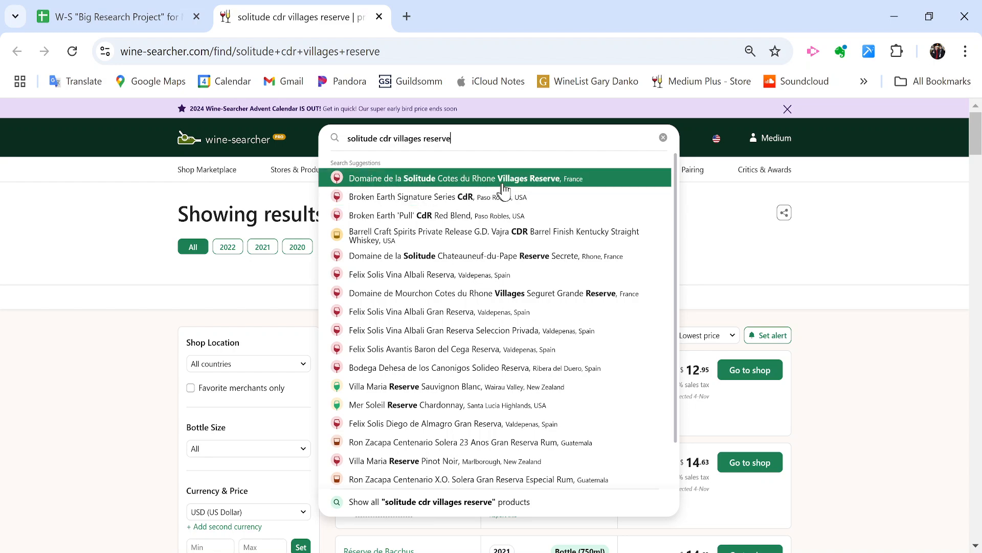
click(535, 186)
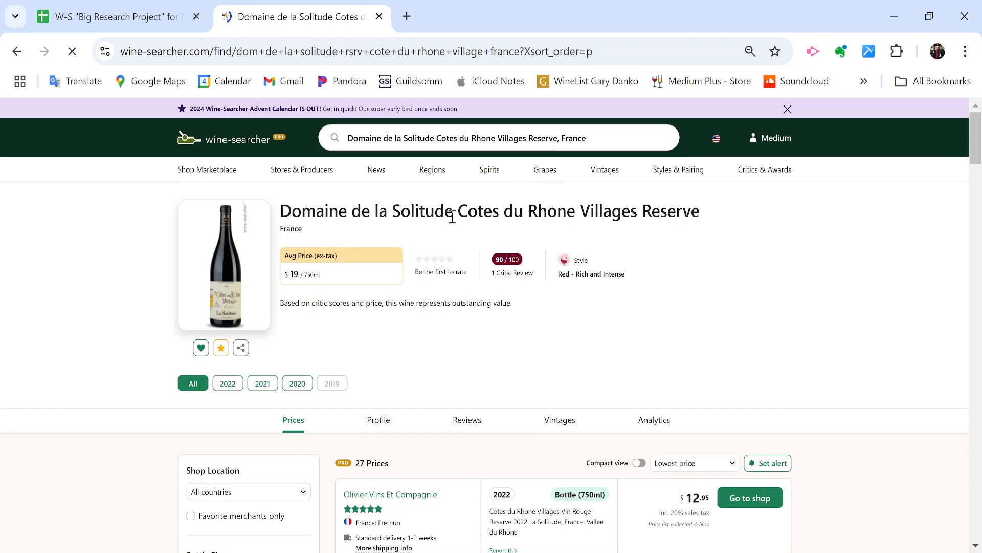
- Return to the spreadsheet, open the row 2125 Stadt Krems Gruner Veltliner Stein link, and close the Domaine de la Solitude page
triple_click(453, 219)
click(129, 7)
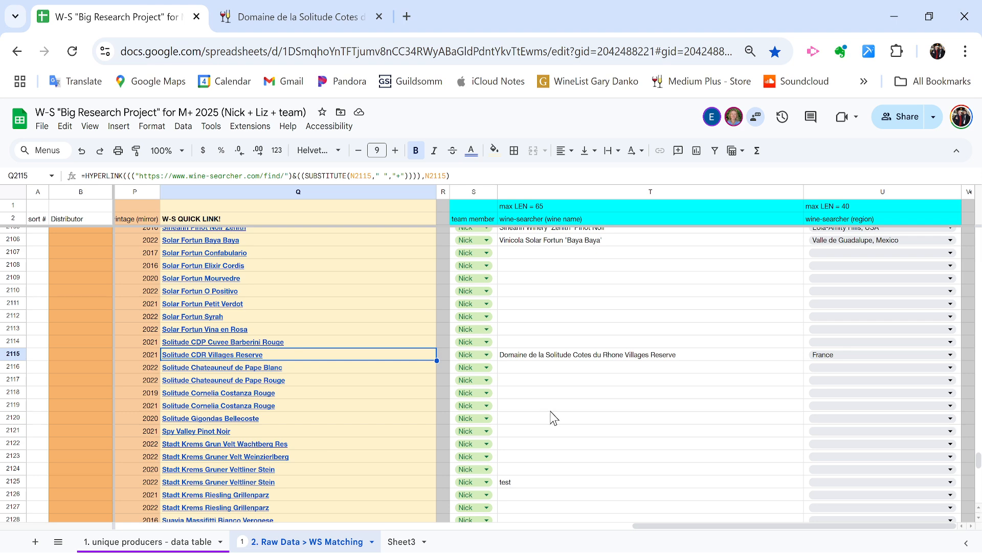
scroll(429, 331, down, 3)
click(316, 310)
ctrl+click(232, 328)
click(257, 8)
key(ctrl+w)
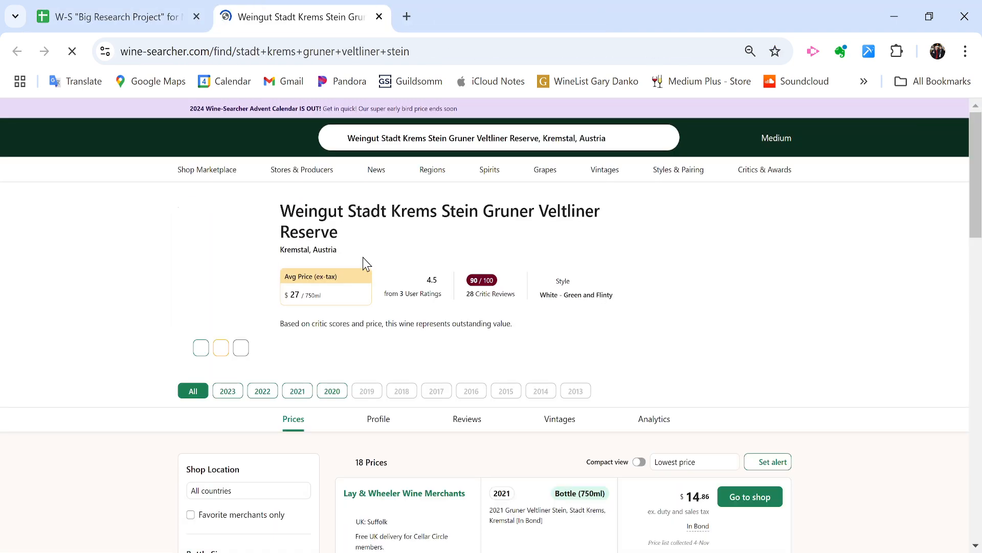
- Copy the name "Weingut Stadt Krems Stein Gruner Veltliner Reserve" from its page into T2125 and remove the trailing line break
triple_click(313, 221)
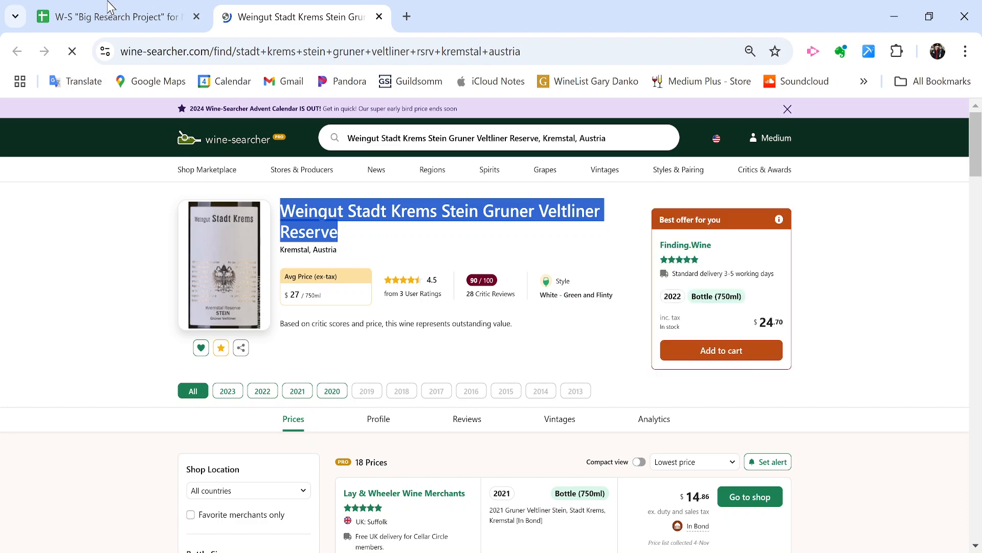
click(109, 8)
double_click(514, 311)
key(ctrl+v)
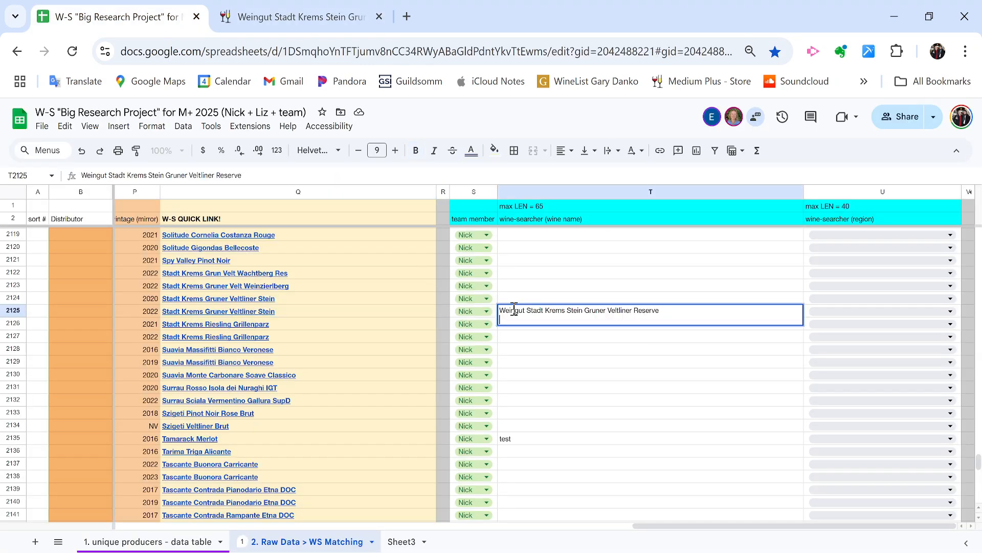
key(Return)
key(Up)
key(Return)
key(BackSpace)
key(Return)
key(Up)
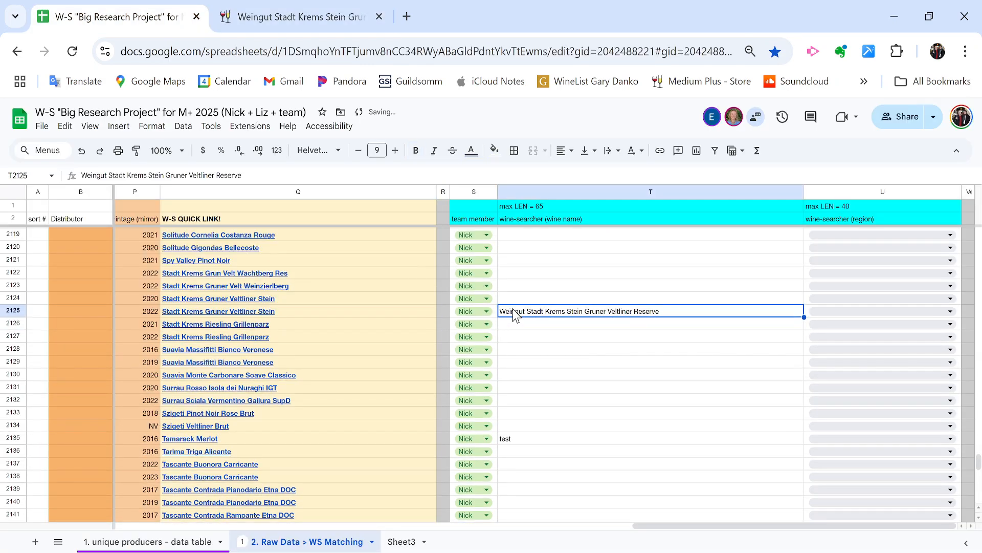
- Compare the wine name in T2125 with the Stadt Krems Gruner Veltliner Stein link in the same row
key(Left)
key(Left)
key(Left)
key(Right)
key(Right)
key(Right)
click(287, 311)
click(659, 316)
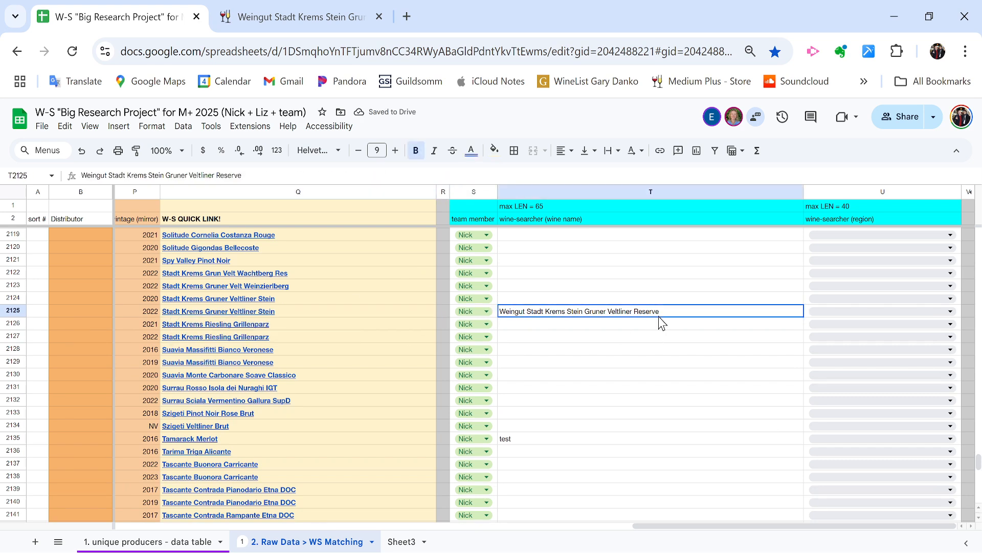
- Check wine-searcher's suggestions for "Weingut Stadt Krems Stein" and "Weingut Stadt Krems Stein gruner" for a non-Reserve version
click(299, 16)
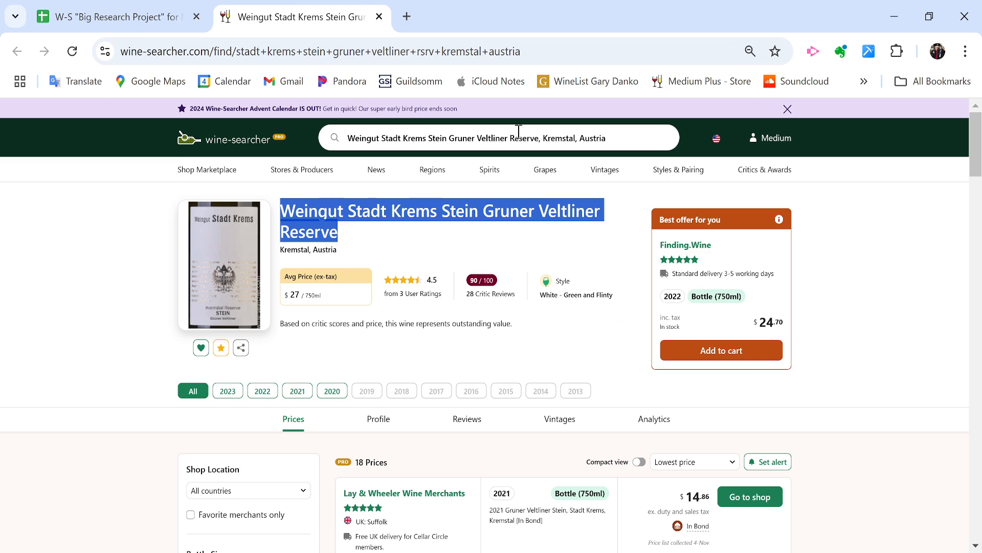
drag(450, 143, 750, 119)
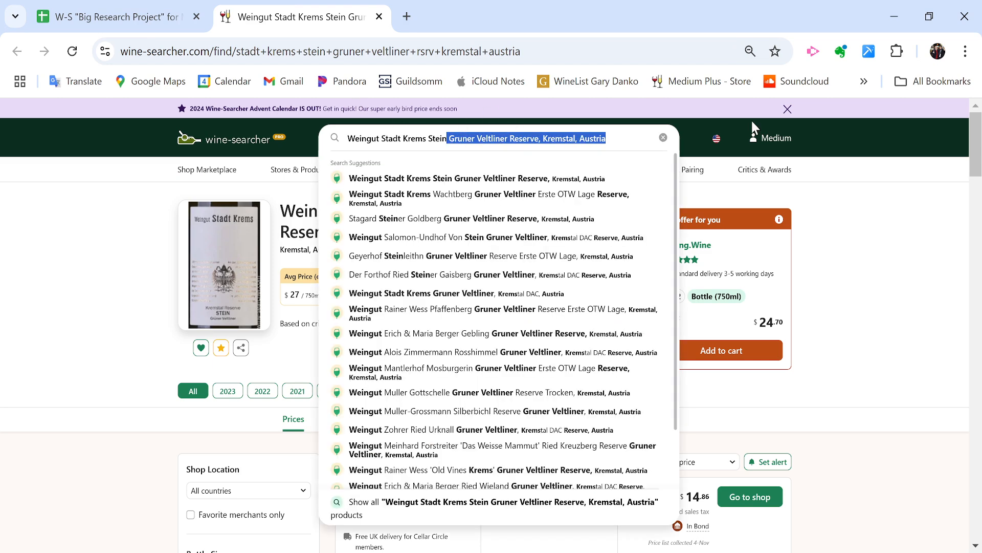
key(BackSpace)
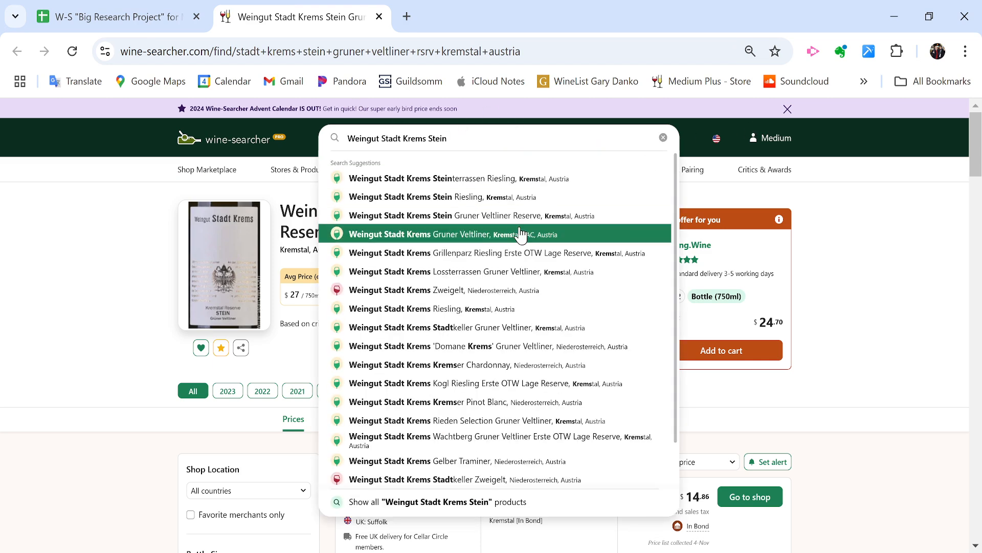
click(68, 7)
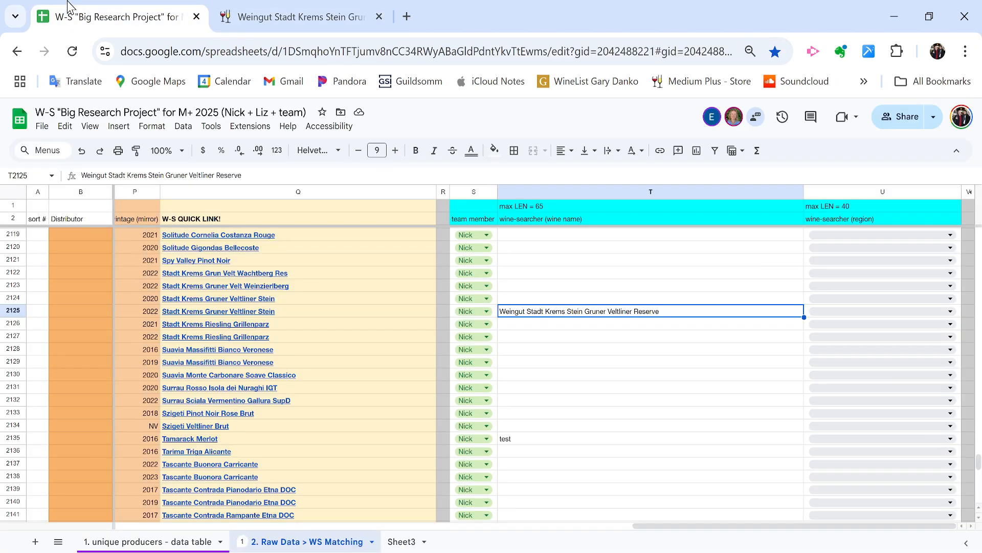
key(ctrl+Tab)
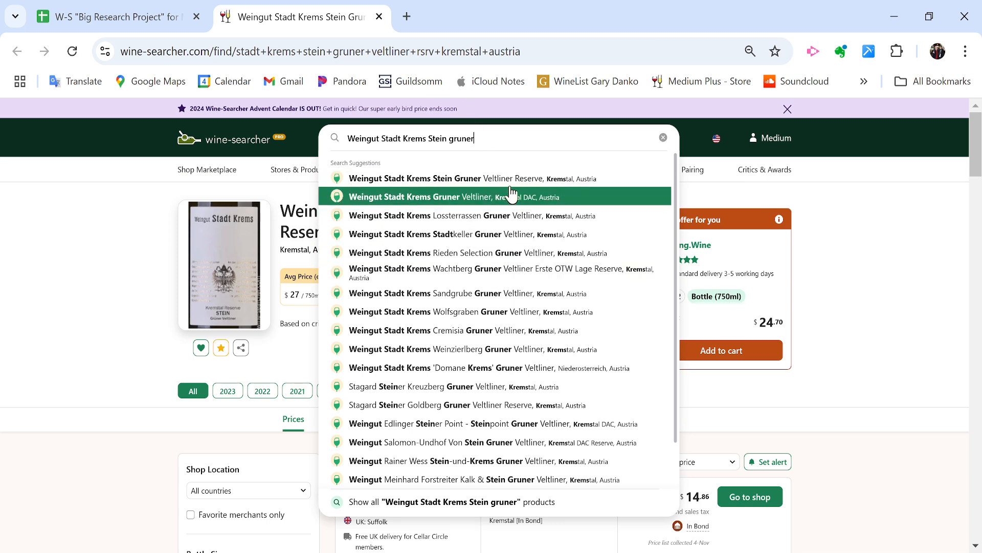
click(84, 9)
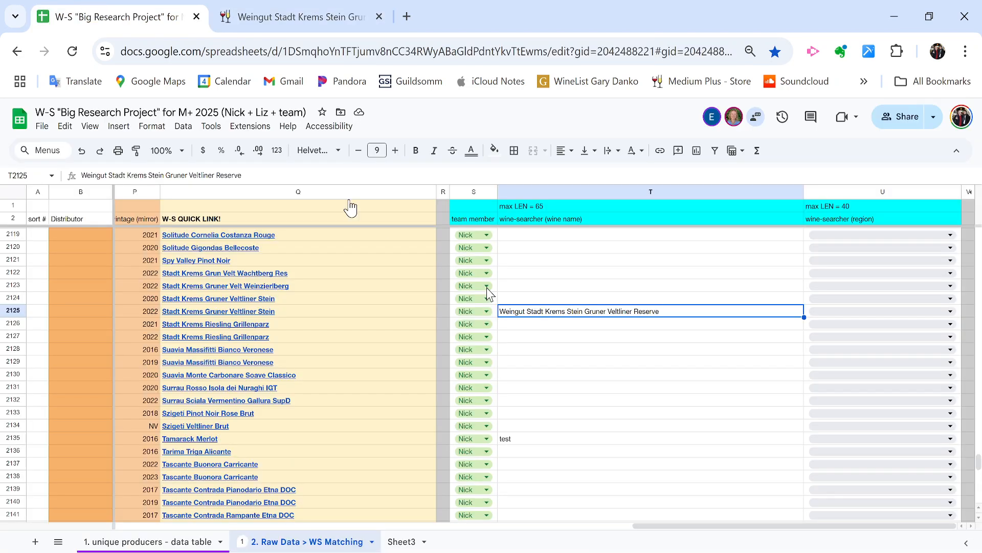
- Remove "Reserve" from the wine name in T2125, leaving "Weingut Stadt Krems Stein Gruner Veltliner"
double_click(537, 310)
key(BackSpace)
key(BackSpace)
key(BackSpace)
key(BackSpace)
key(BackSpace)
key(BackSpace)
key(BackSpace)
key(BackSpace)
key(Return)
key(Up)
- Search wine-searcher for the wine name copied from T2125 and compare the page it leads to with the spreadsheet entry
key(ctrl+c)
click(223, 7)
key(ctrl+a)
key(ctrl+v)
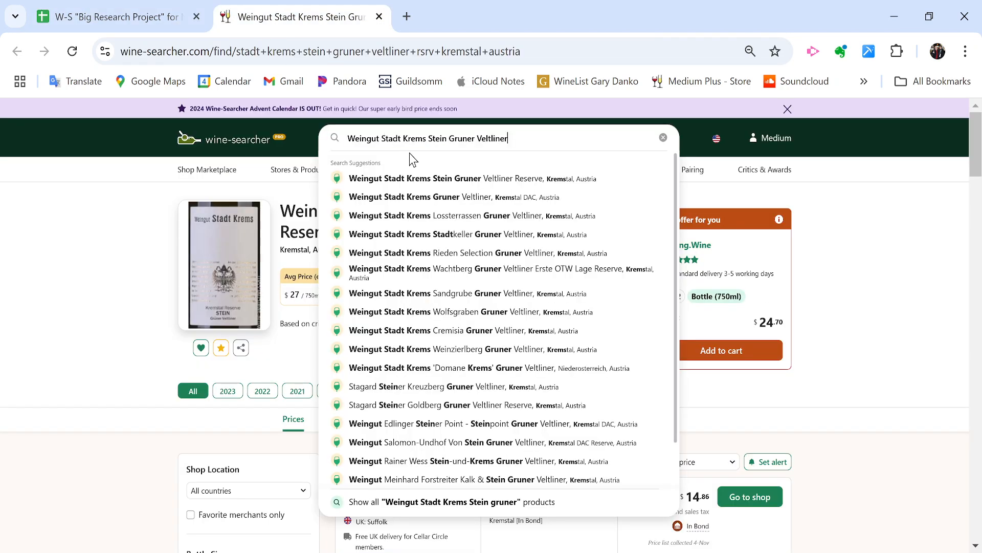
key(Return)
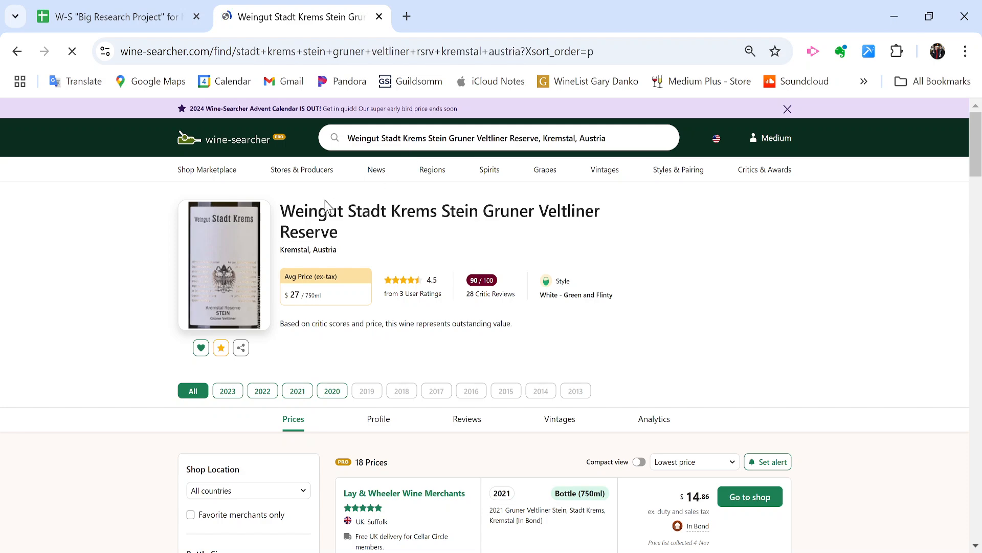
double_click(324, 225)
triple_click(323, 226)
key(ctrl+Page_Up)
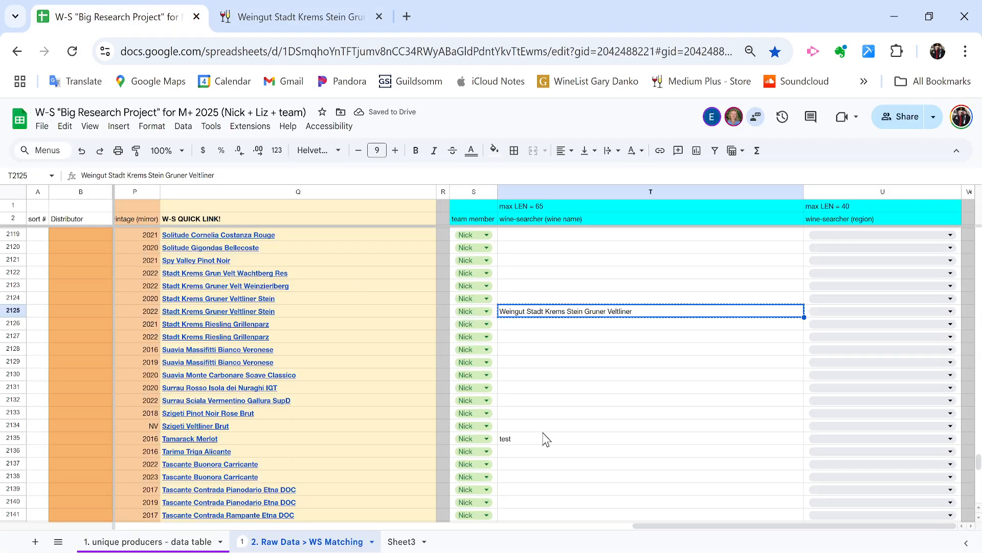
key(ctrl+Page_Down)
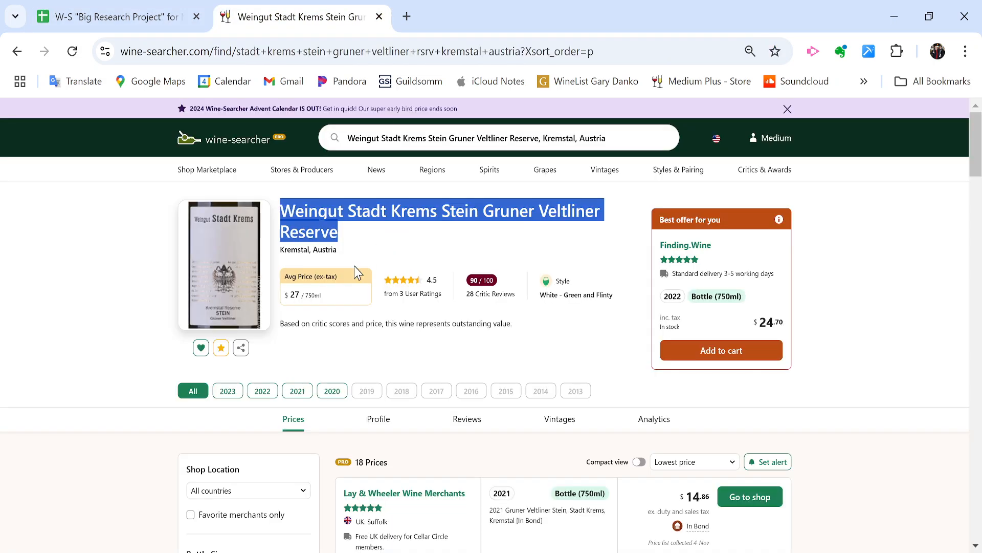
- Copy the region "Kremstal, Austria" from the Stadt Krems page into the region cell U2125
triple_click(302, 250)
key(ctrl+Page_Up)
key(Right)
key(ctrl+v)
key(Left)
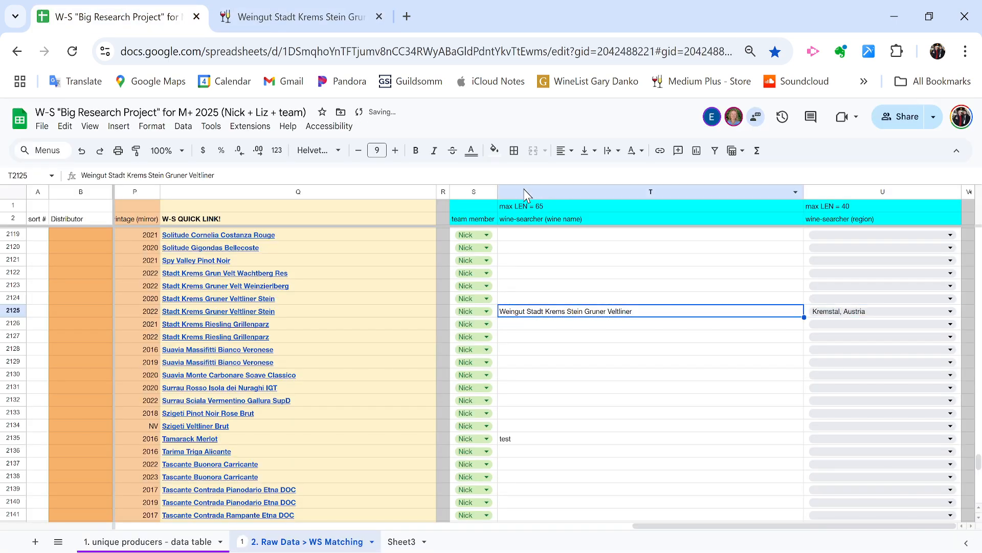
- Review the completed name and region in row 2125 against that row's link text
click(336, 438)
click(643, 314)
key(Left)
key(Left)
key(Left)
key(Right)
key(Right)
key(Right)
- Open the Tamarack Merlot link in row 2135 and close the Stadt Krems page
scroll(643, 314, down, 2)
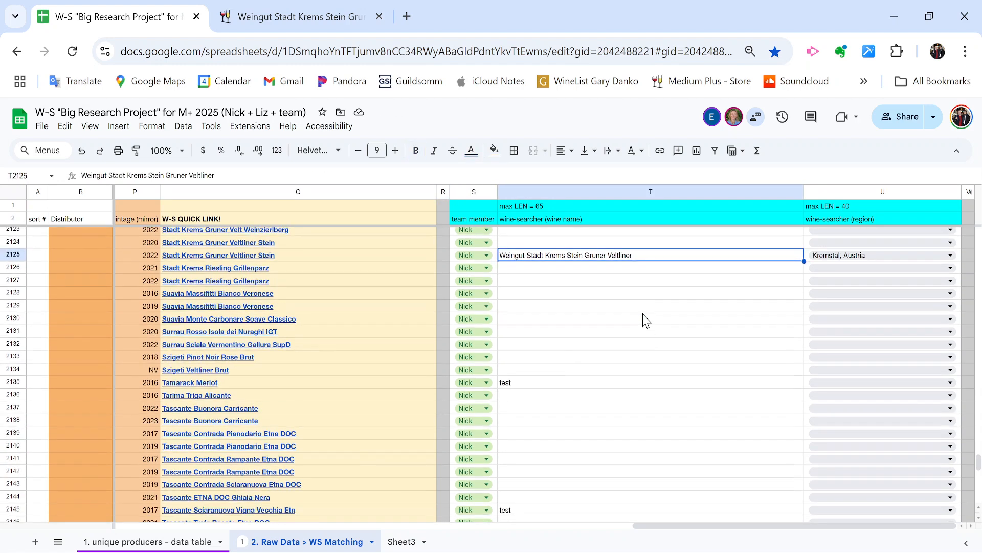
click(327, 380)
ctrl+click(211, 398)
click(293, 3)
key(ctrl+w)
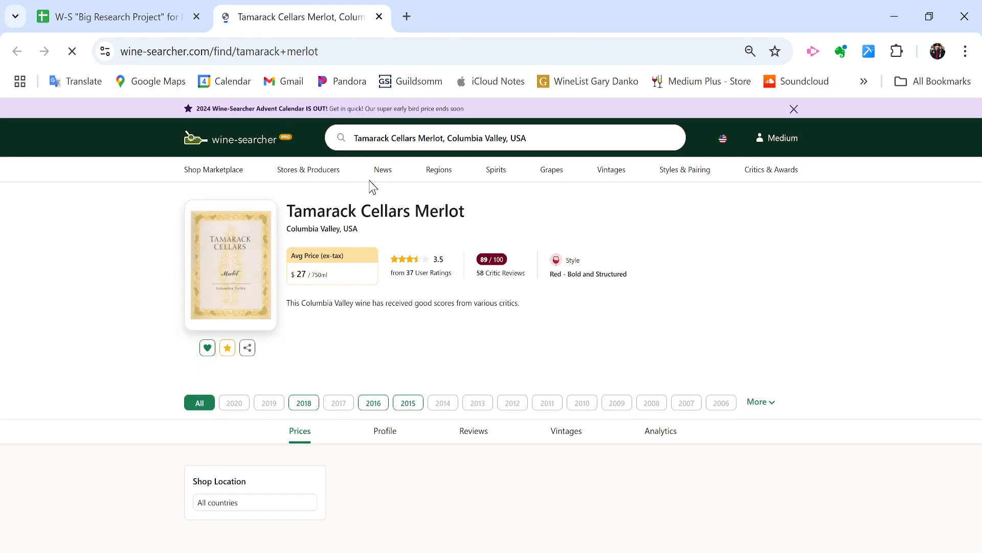
- Replace the "test" entry in T2135 with the name "Tamarack Cellars Merlot" copied from its page
triple_click(358, 211)
click(208, 7)
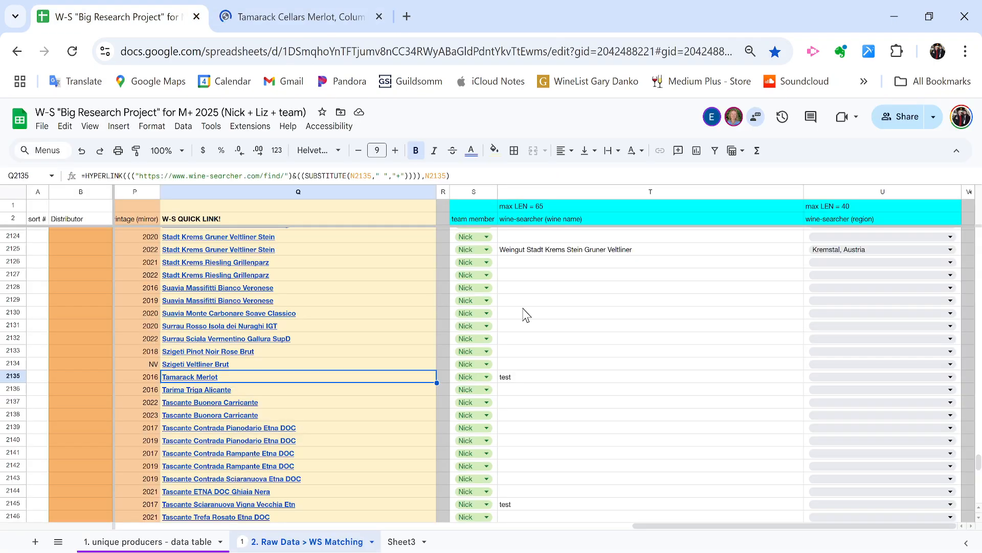
key(ctrl+v)
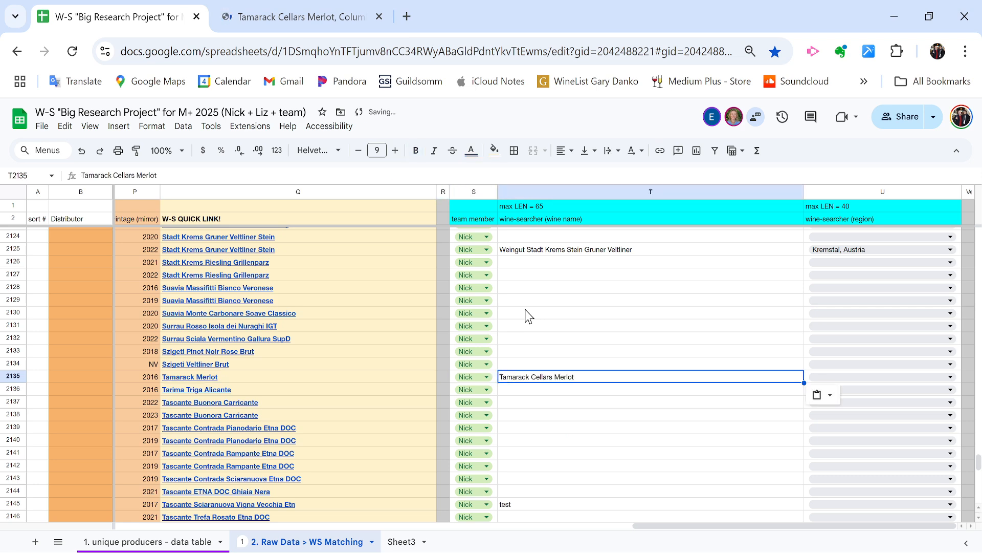
- Copy the region "Columbia Valley, USA" from the Tamarack Cellars Merlot page into the region cell U2135
click(341, 2)
double_click(305, 229)
click(305, 229)
key(ctrl+c)
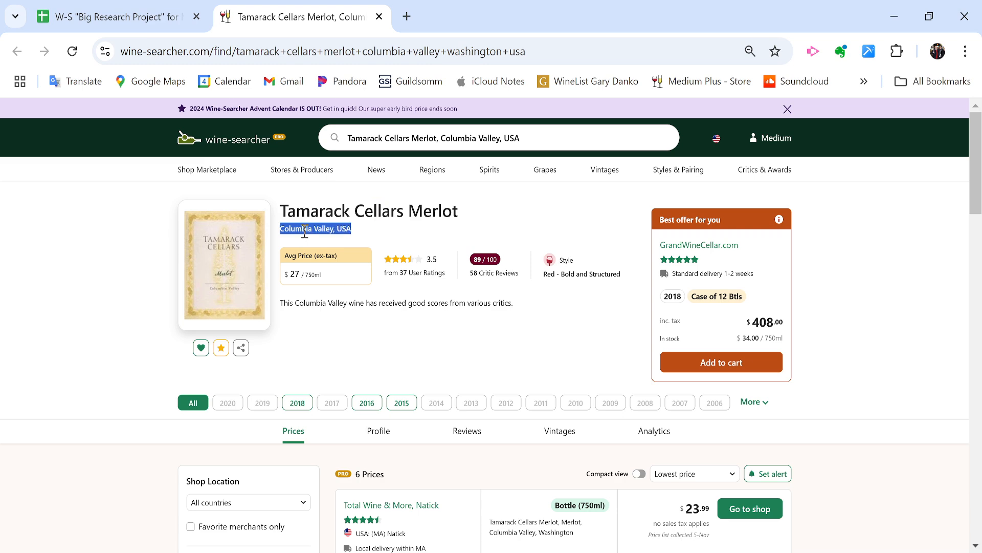
click(169, 10)
key(Tab)
key(ctrl+v)
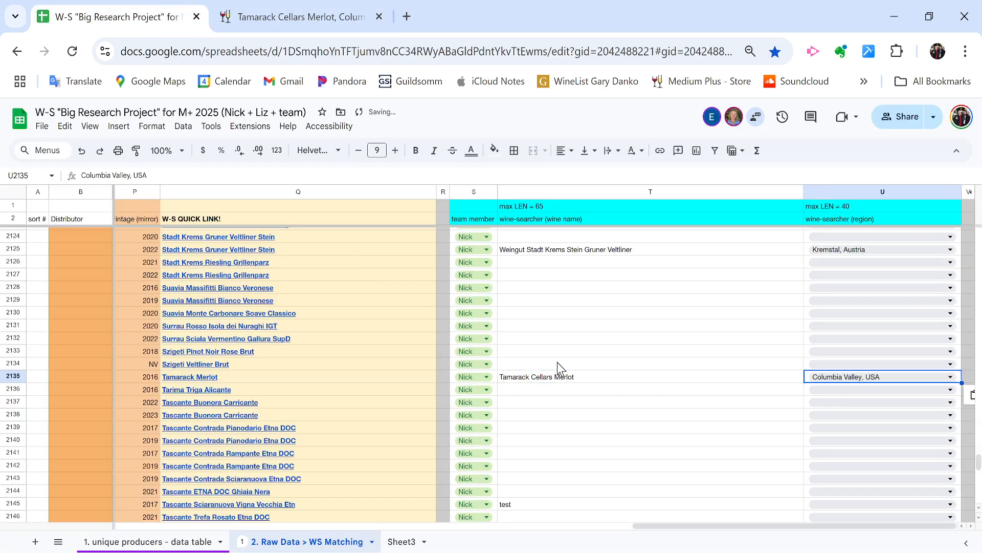
- Open the Tascante Sciaranuova Vigna Vecchia Etn link in row 2145 and close the Tamarack page
scroll(422, 406, down, 2)
click(353, 435)
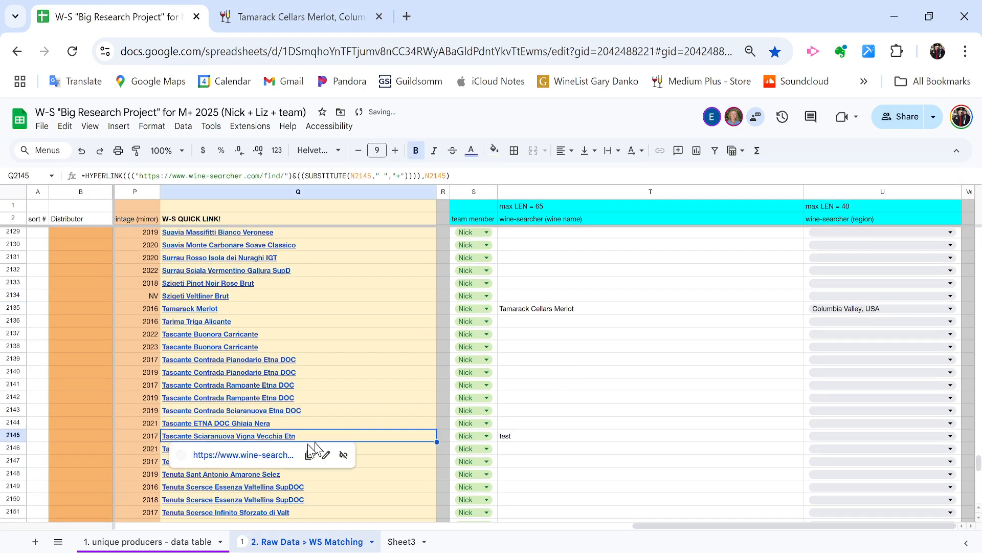
click(274, 455)
click(221, 7)
key(ctrl+w)
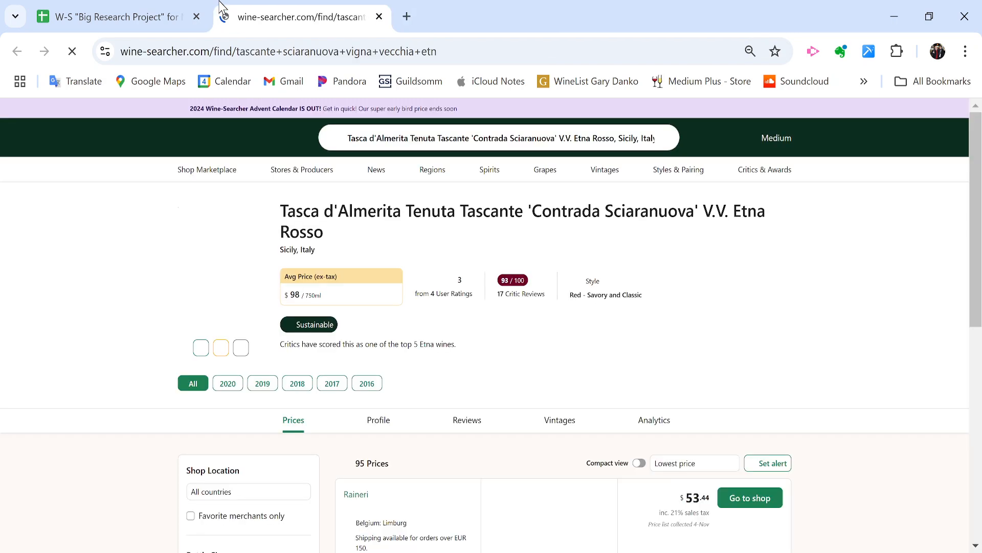
- Replace the "test" entry in T2145 with "Tasca d'Almerita Tenuta Tascante 'Contrada Sciaranuova' V.V. Etna Rosso" copied from its page
triple_click(475, 207)
click(208, 2)
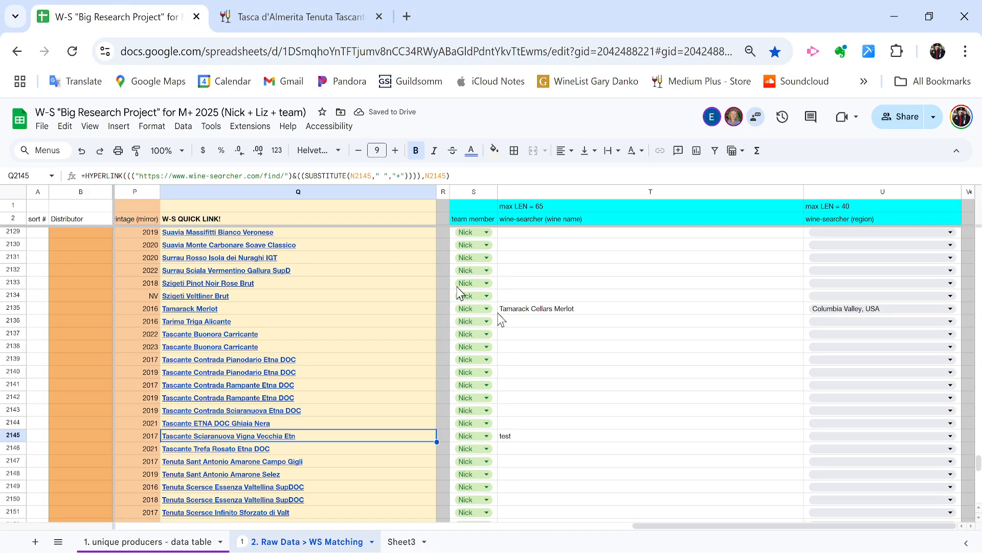
key(Right)
key(Right)
key(Right)
key(Return)
key(ctrl+a)
key(ctrl+v)
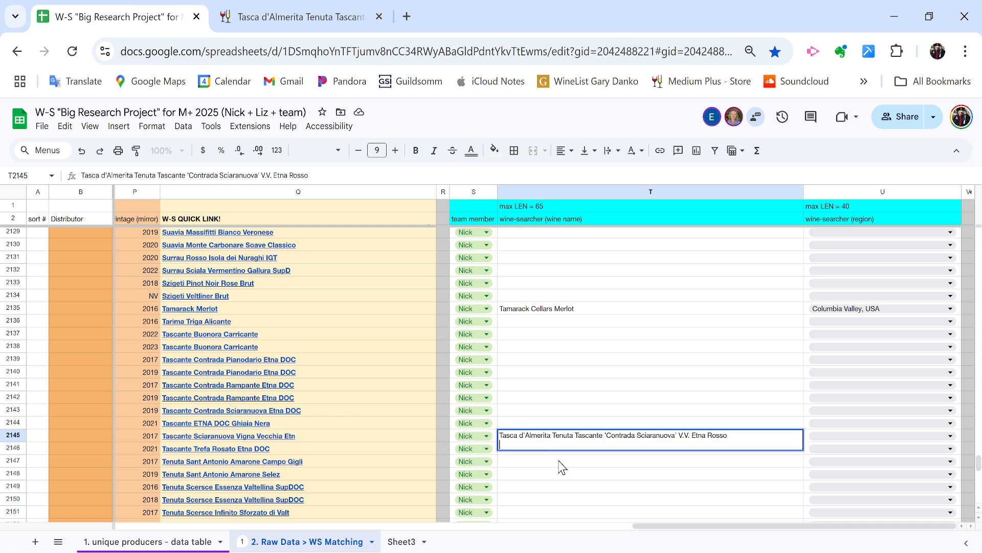
key(Return)
key(Up)
key(Left)
key(Left)
key(Left)
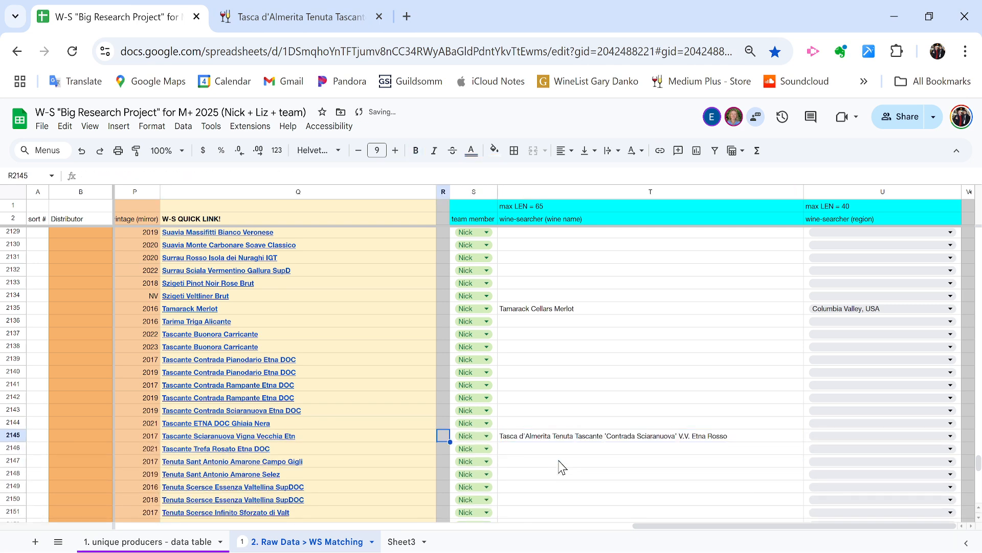
key(Right)
key(Right)
key(Right)
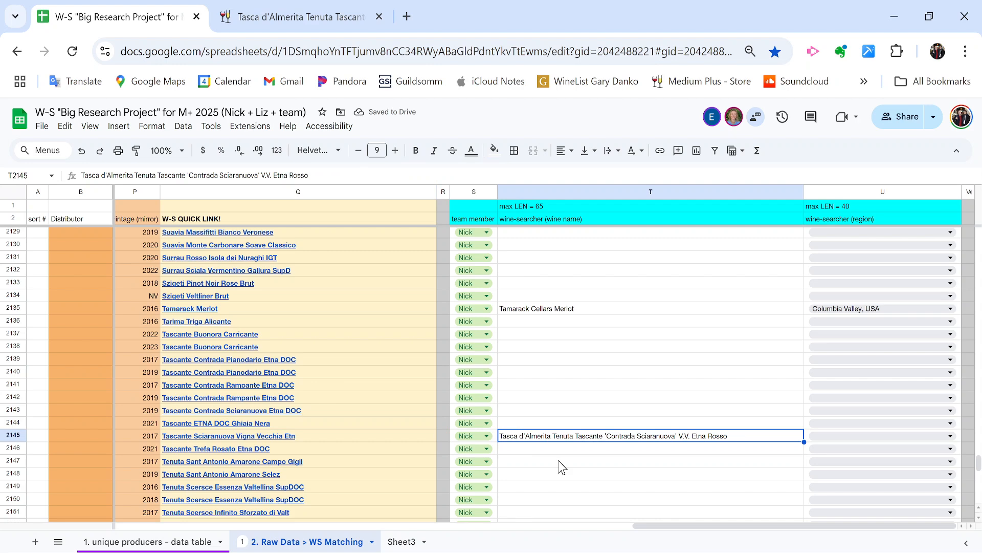
- Copy the region "Sicily, Italy" from the Tasca d'Almerita page into the region cell U2145
click(233, 20)
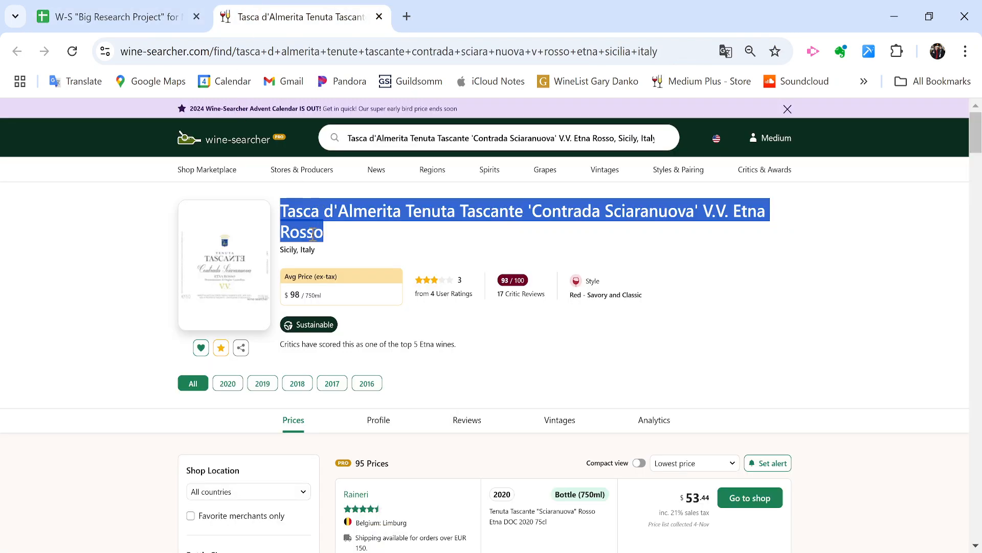
click(311, 255)
triple_click(311, 251)
key(ctrl+c)
key(ctrl+Page_Up)
key(Right)
key(ctrl+v)
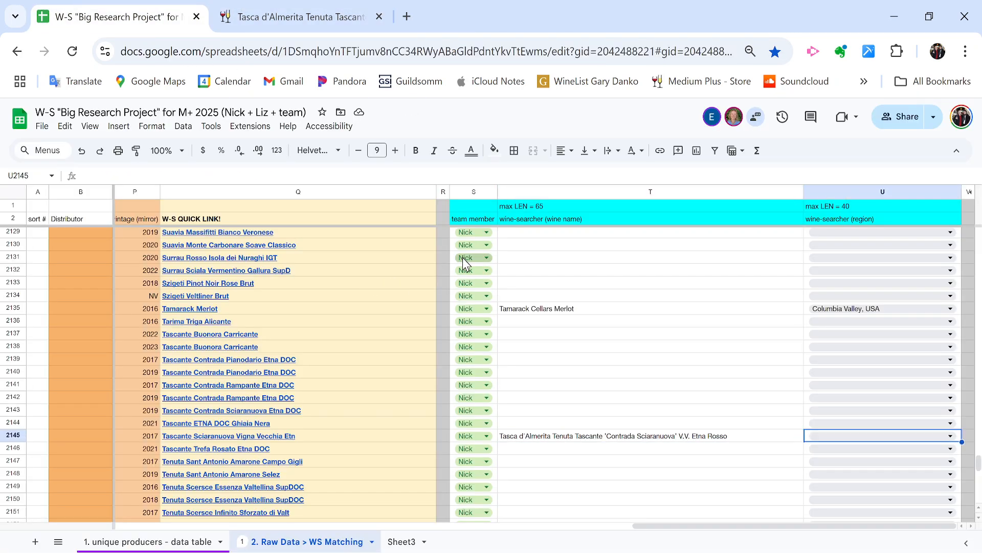
- Open the Terra Blanca Onyx link in row 2155 and close the Tasca d'Almerita page
scroll(689, 502, down, 3)
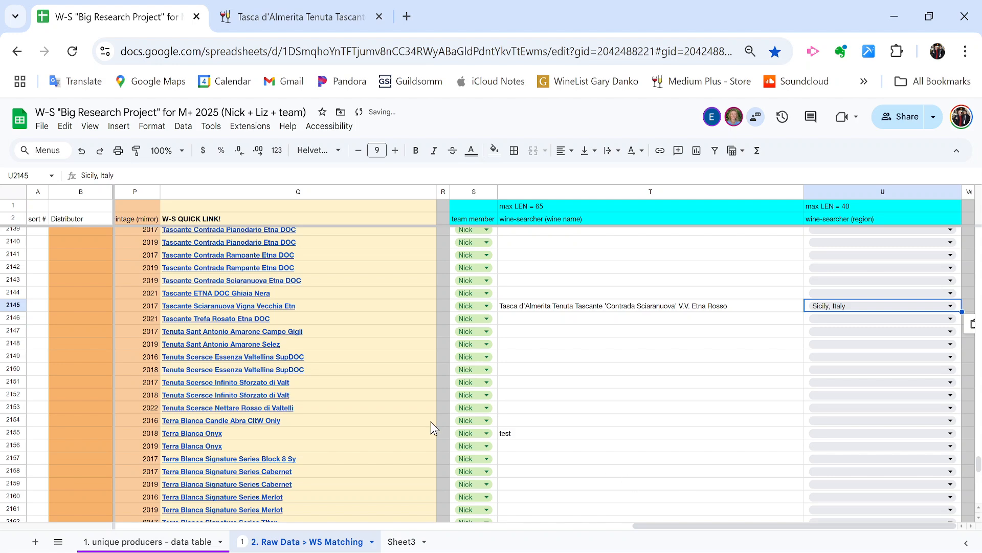
click(364, 439)
click(259, 451)
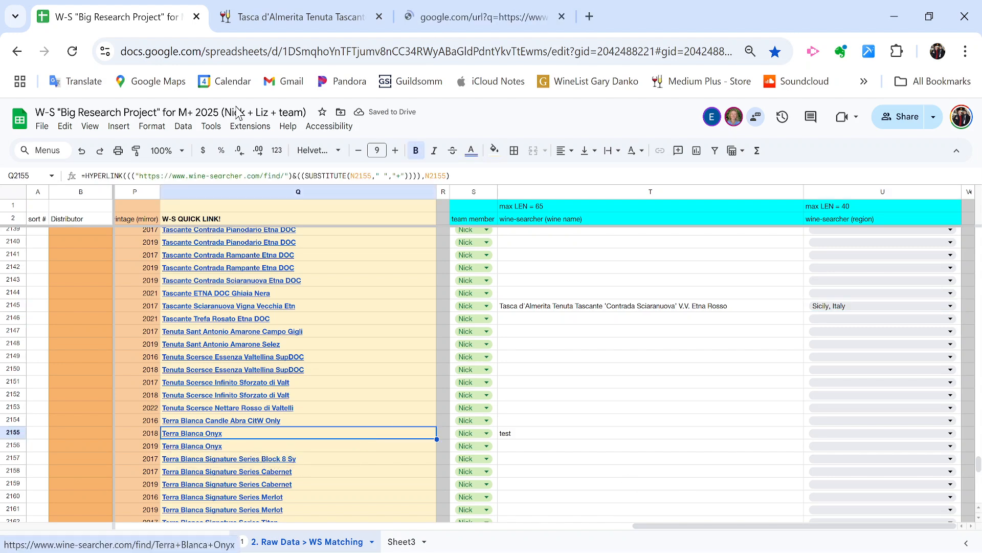
click(261, 8)
key(ctrl+w)
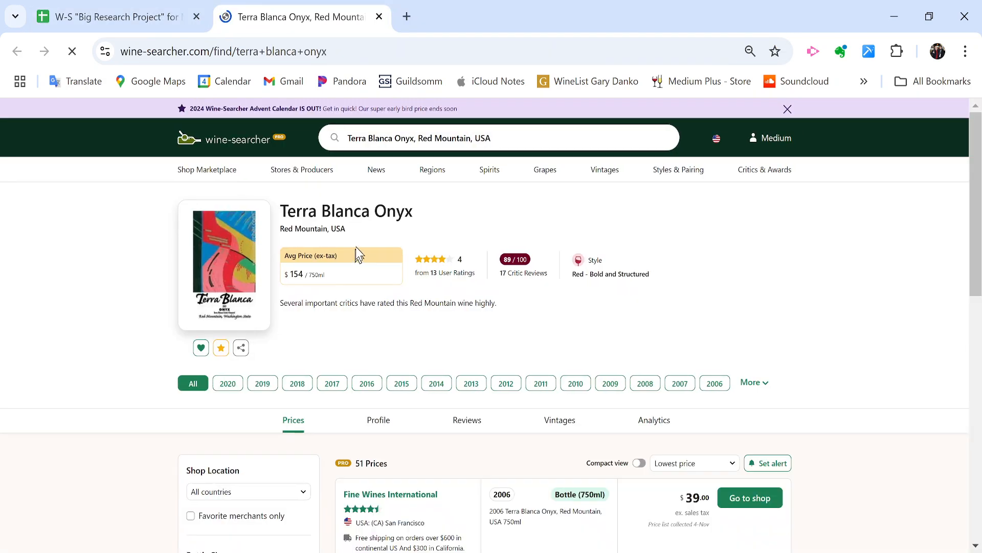
- Replace the "test" entry in T2155 with the wine name "Terra Blanca Onyx" copied from its wine-searcher page
triple_click(354, 210)
click(190, 10)
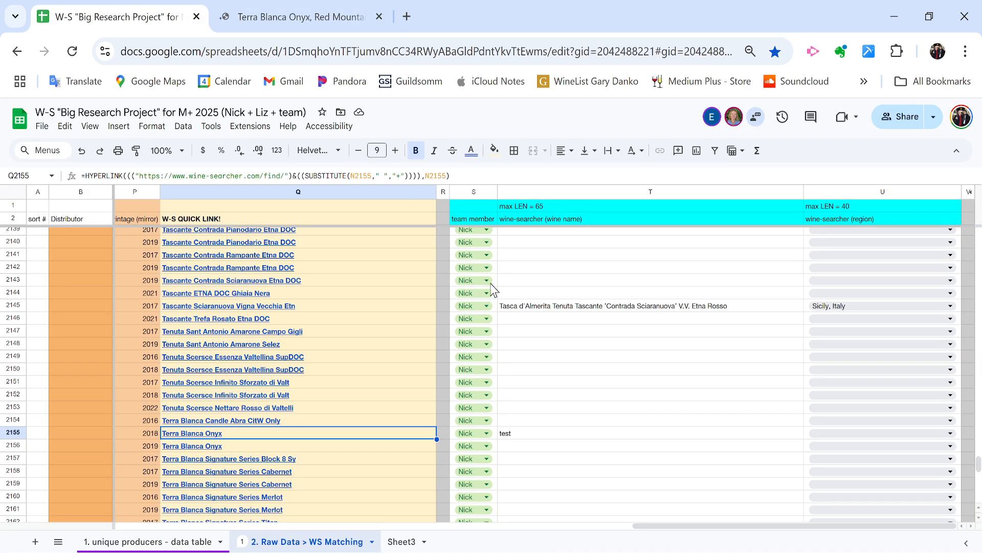
key(Right)
key(Right)
key(ctrl+v)
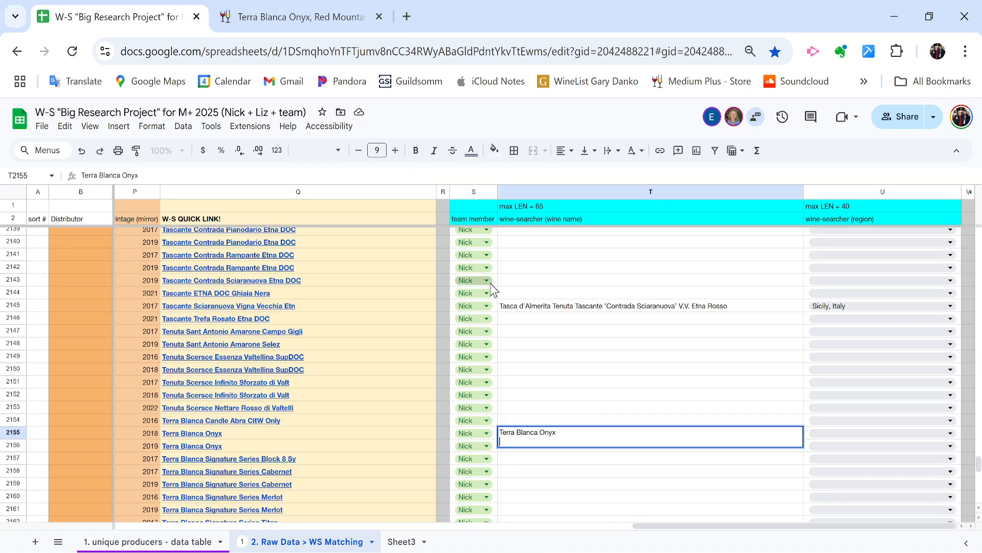
key(Return)
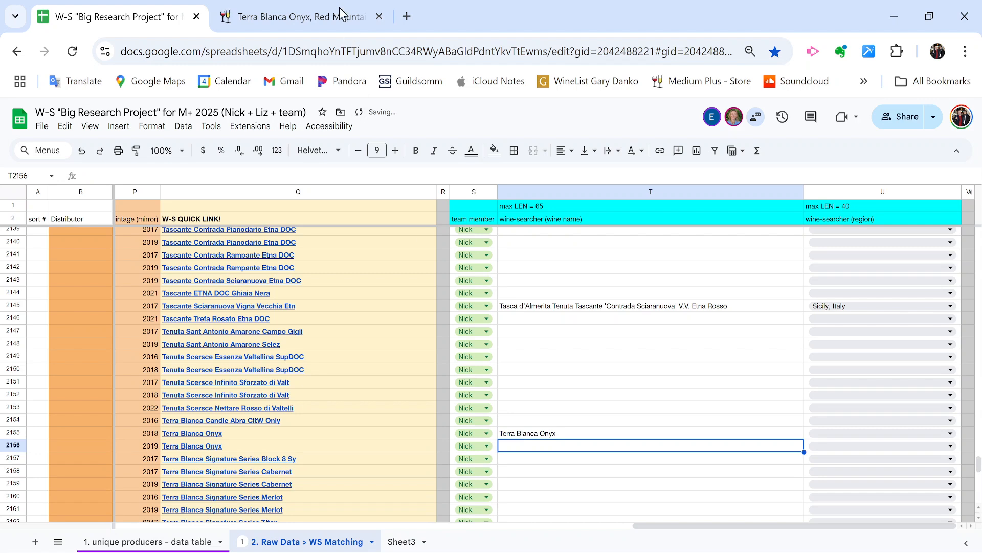
- Copy the region "Red Mountain, USA" from the Terra Blanca Onyx page into the region cell U2155
click(313, 7)
triple_click(315, 228)
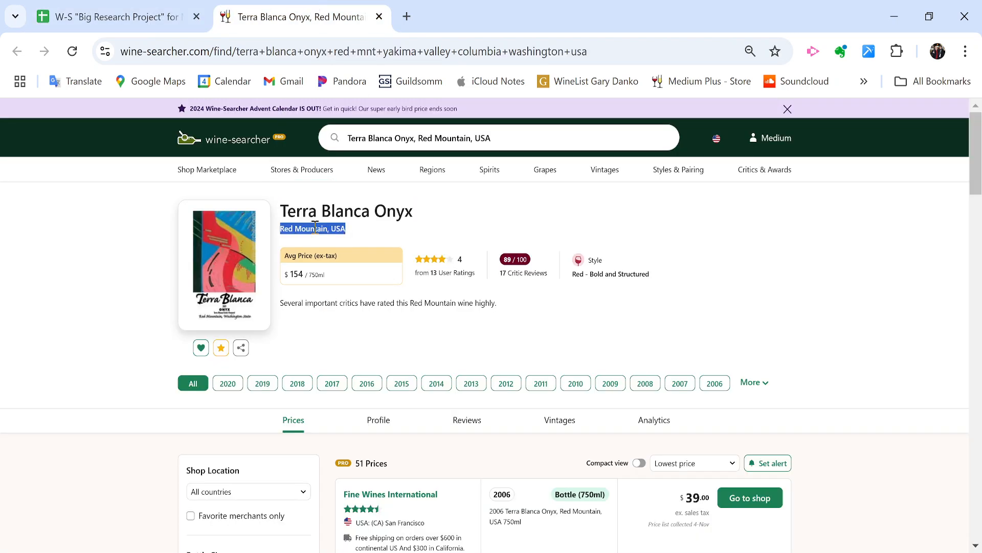
key(ctrl+Tab)
key(Up)
key(Right)
key(ctrl+v)
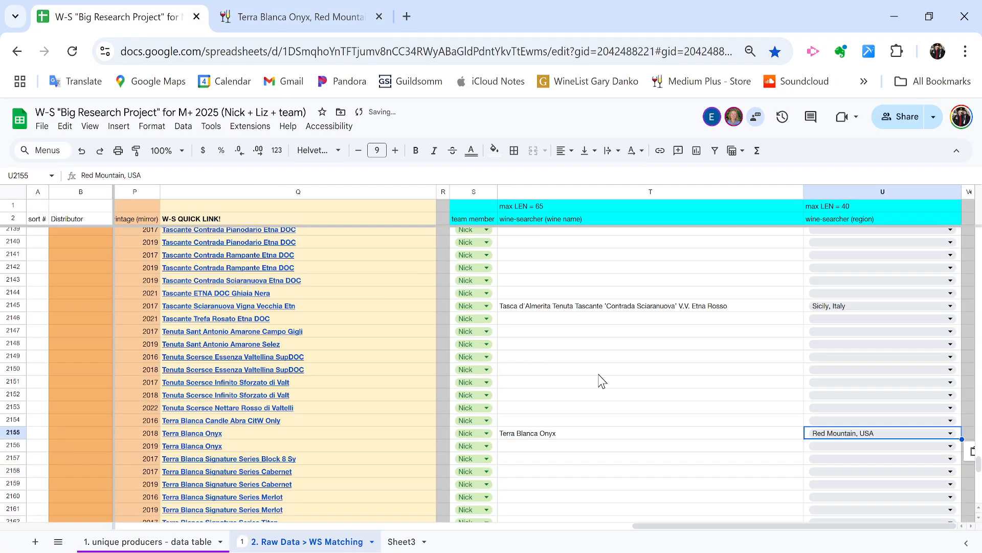
- Open the The Vice House Cabernet Sauv link in row 2165 and close the Terra Blanca Onyx page
scroll(639, 402, down, 3)
click(576, 450)
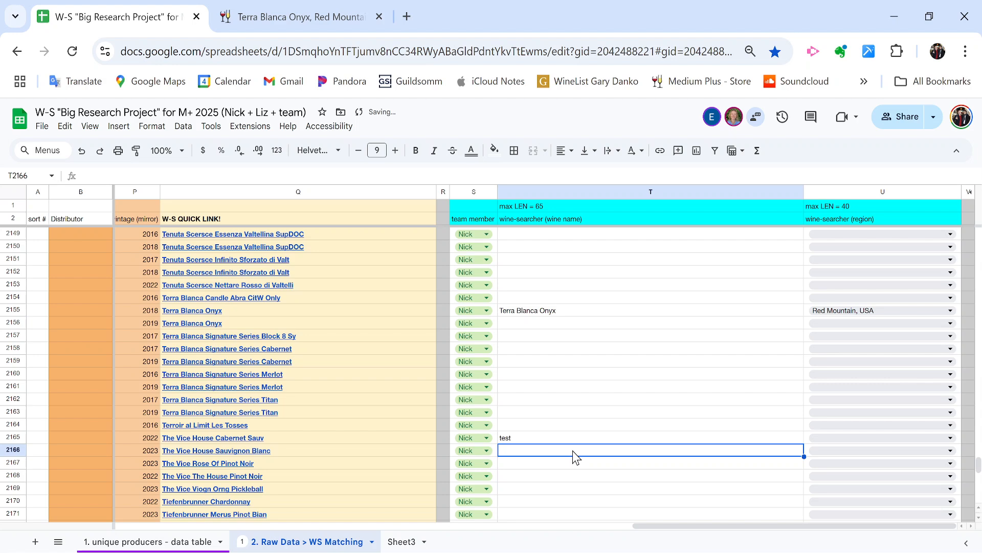
click(205, 439)
click(215, 454)
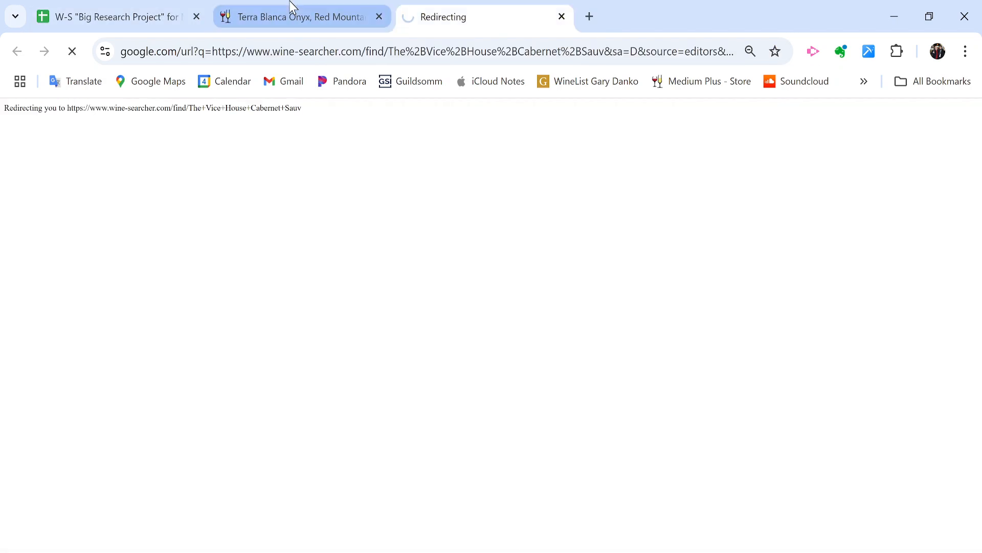
middle_click(292, 9)
- Replace the "test" entry in T2165 with "The Vice 'The House' Cabernet Sauvignon" copied from its page, without a trailing line break
triple_click(351, 210)
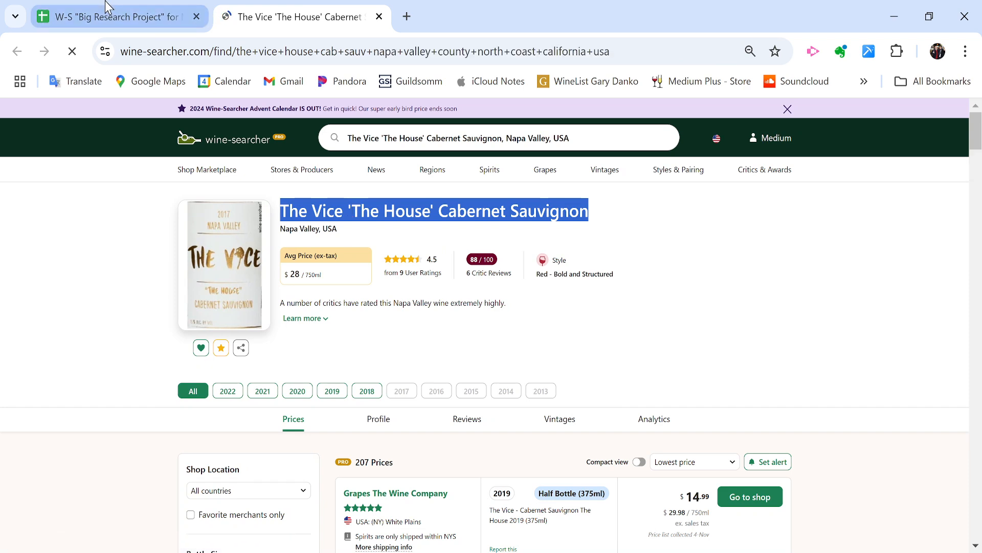
click(109, 11)
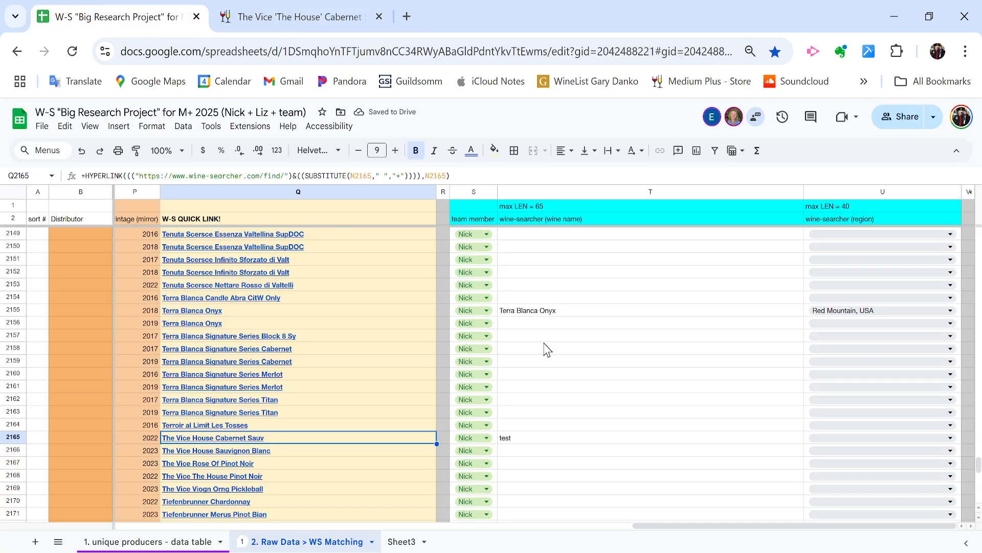
click(575, 481)
click(507, 415)
key(Down)
key(Down)
key(Return)
key(ctrl+a)
key(ctrl+v)
key(Return)
key(Up)
key(Return)
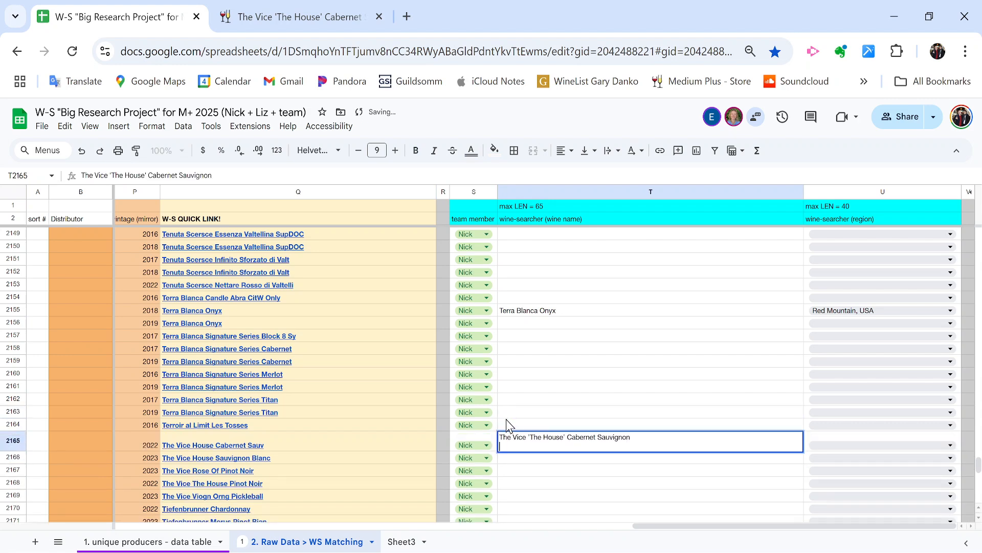
key(BackSpace)
key(Return)
- Copy the region "Napa Valley, USA" from The Vice page into the region cell U2165
click(294, 20)
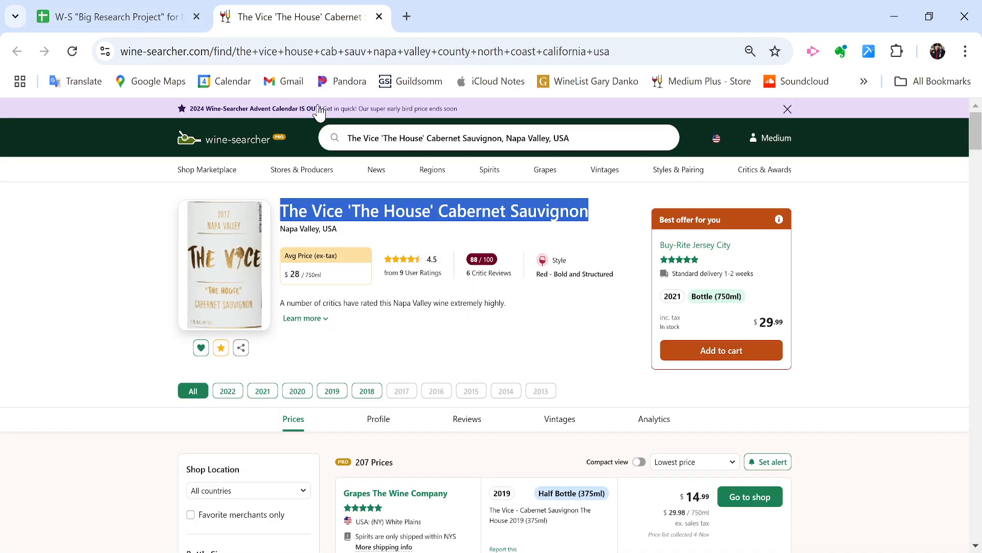
triple_click(300, 230)
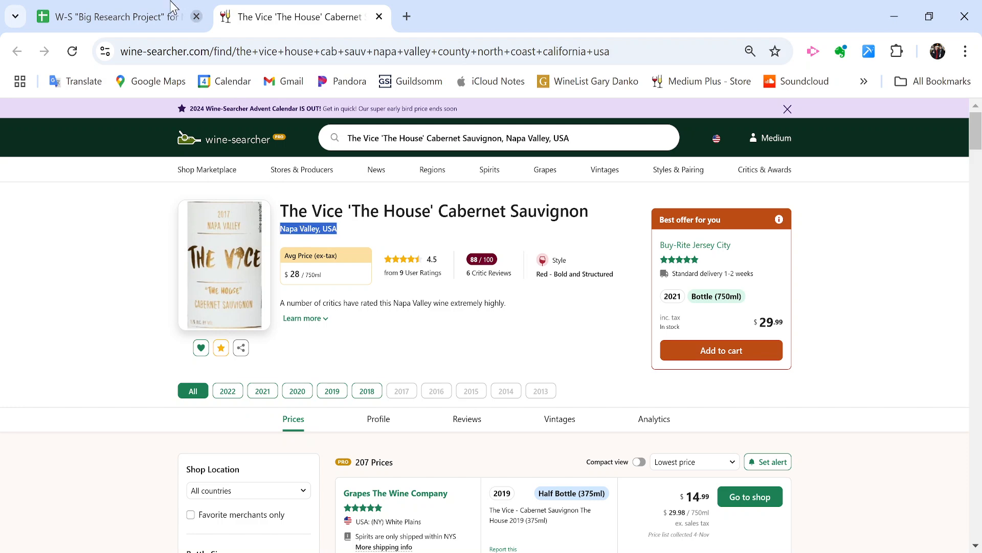
click(201, 24)
key(Up)
key(Right)
key(ctrl+v)
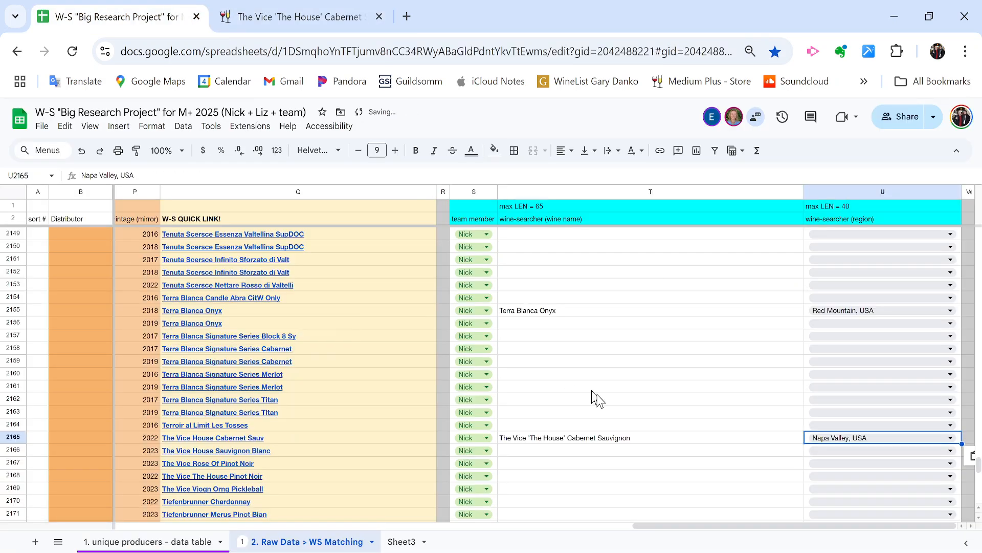
- Open the Tiefenbrunner Pinot Nero link in row 2175 and close The Vice page
scroll(628, 425, down, 2)
scroll(628, 424, down, 1)
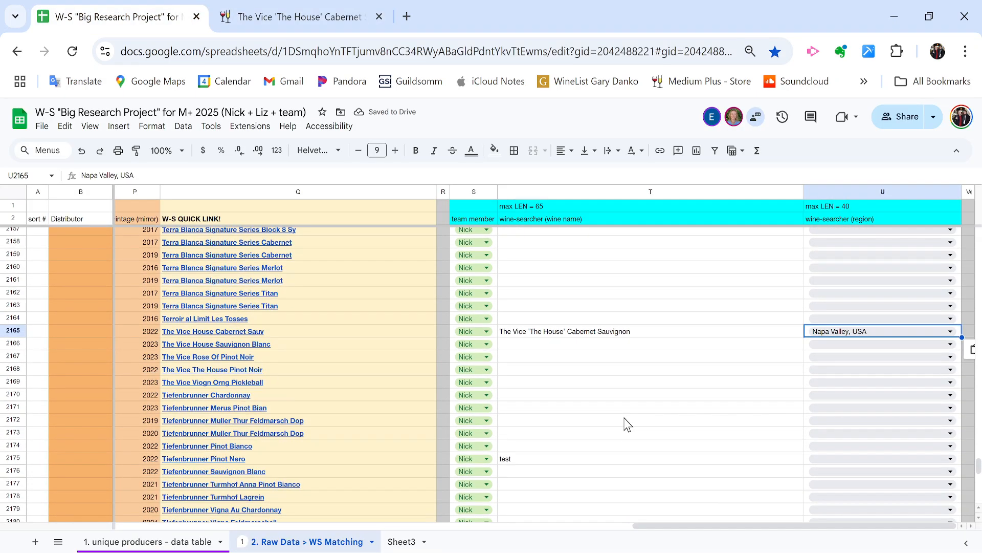
click(371, 463)
click(205, 475)
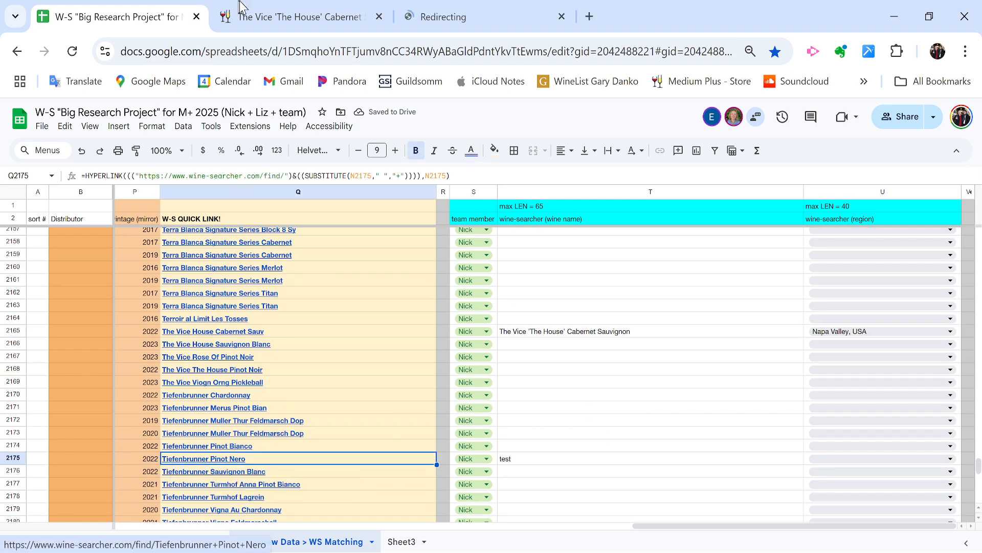
click(259, 7)
key(ctrl+w)
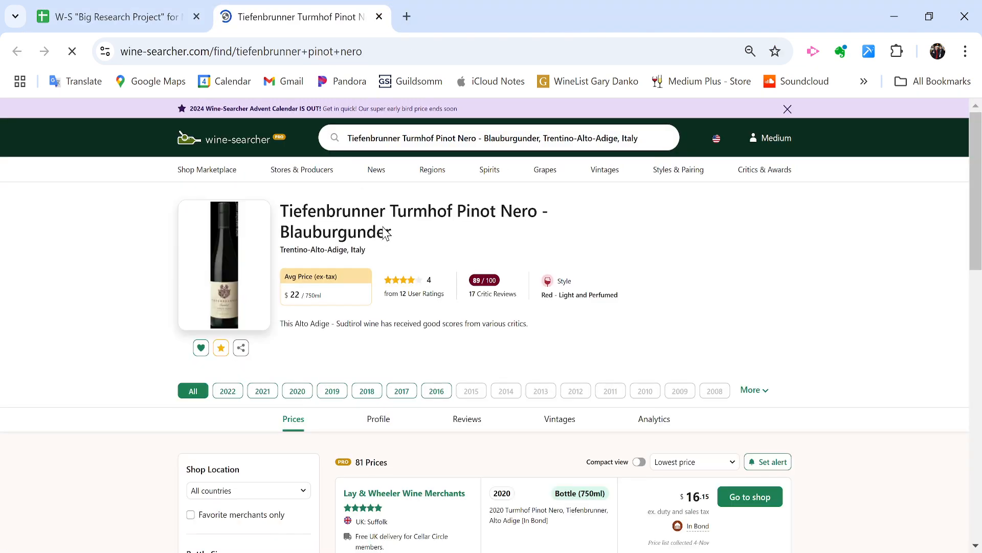
- Replace the "test" entry in T2175 with "Tiefenbrunner Turmhof Pinot Nero - Blauburgunder" copied from its wine-searcher page
triple_click(360, 236)
key(ctrl+c)
click(103, 8)
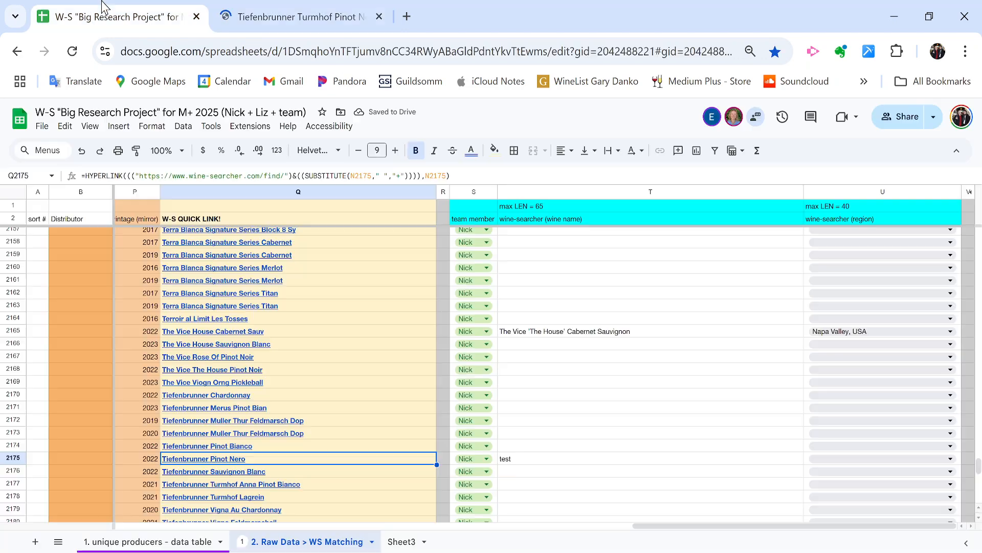
key(Right)
key(Right)
key(Right)
key(Return)
key(ctrl+a)
key(ctrl+v)
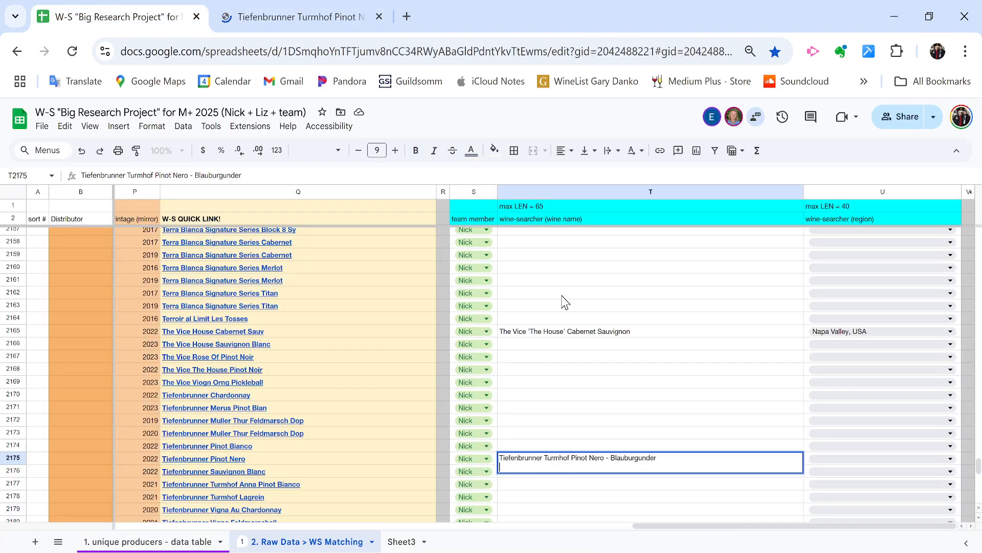
key(Return)
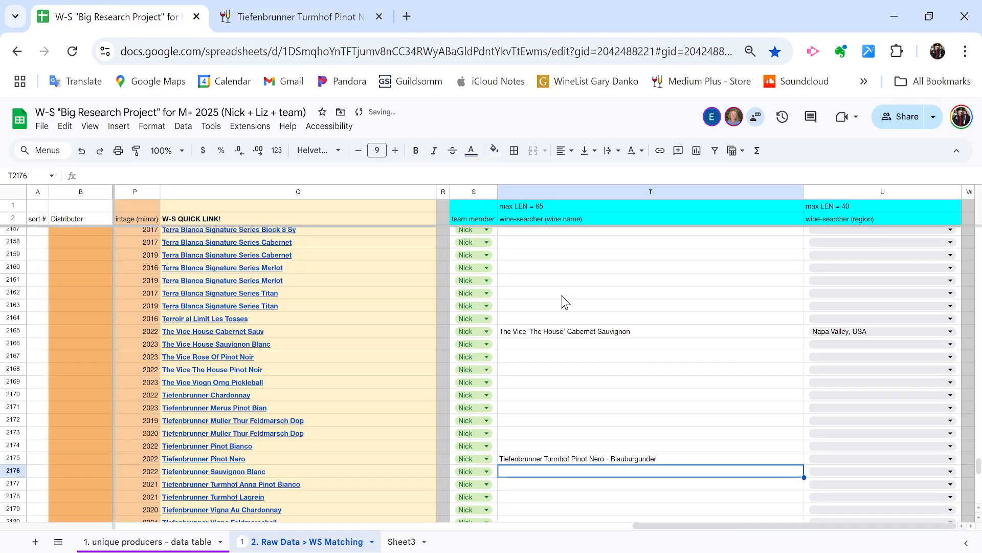
- Copy the region "Trentino-Alto-Adige, Italy" from the Tiefenbrunner page into the region cell U2175
scroll(565, 302, down, 2)
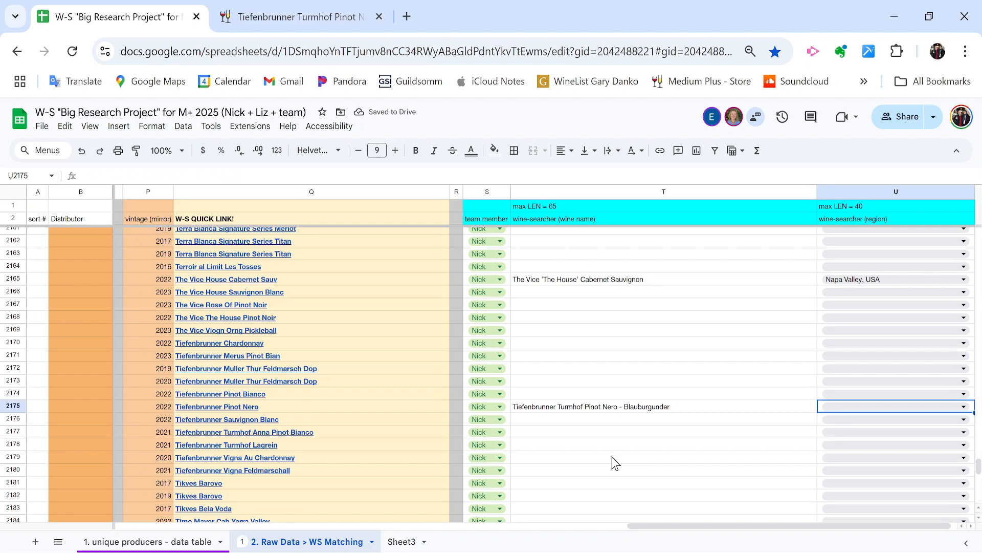
click(336, 10)
triple_click(314, 251)
key(ctrl+c)
key(ctrl+shift+Tab)
key(ctrl+v)
key(Down)
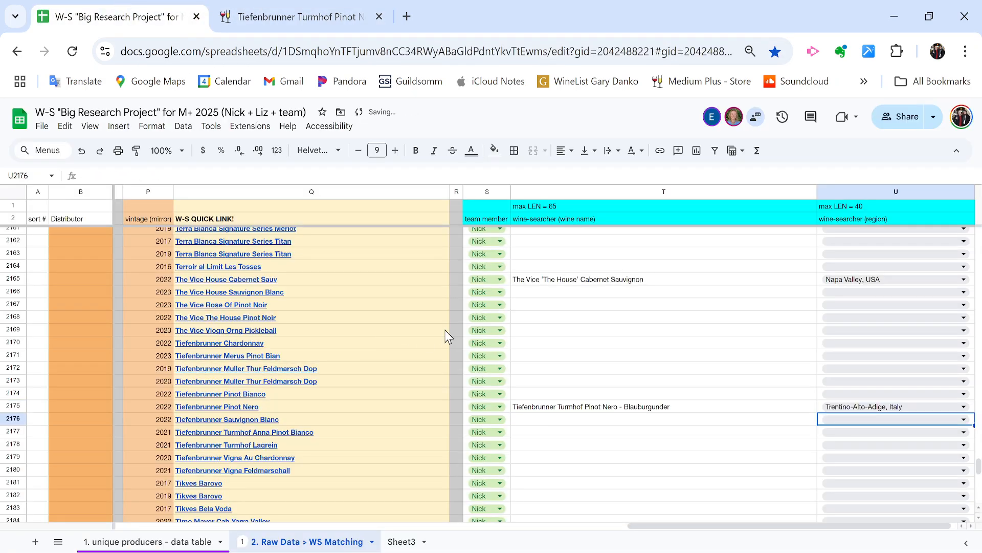
- Open the Timo Mayer Chardonnay Yarra Va link in row 2185 and close the Tiefenbrunner page
key(Left)
key(Up)
key(ctrl+Down)
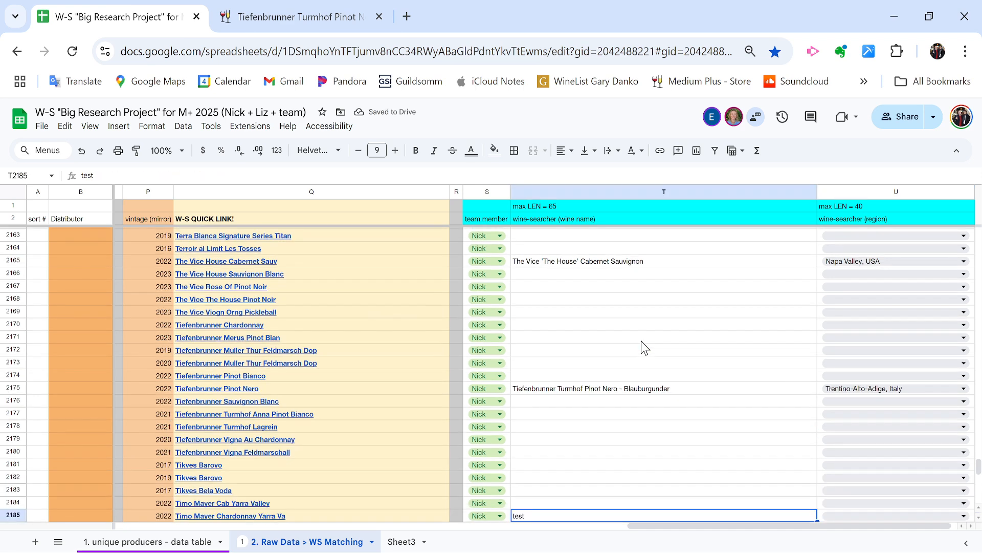
scroll(640, 341, down, 1)
click(320, 447)
click(252, 465)
click(328, 6)
key(ctrl+w)
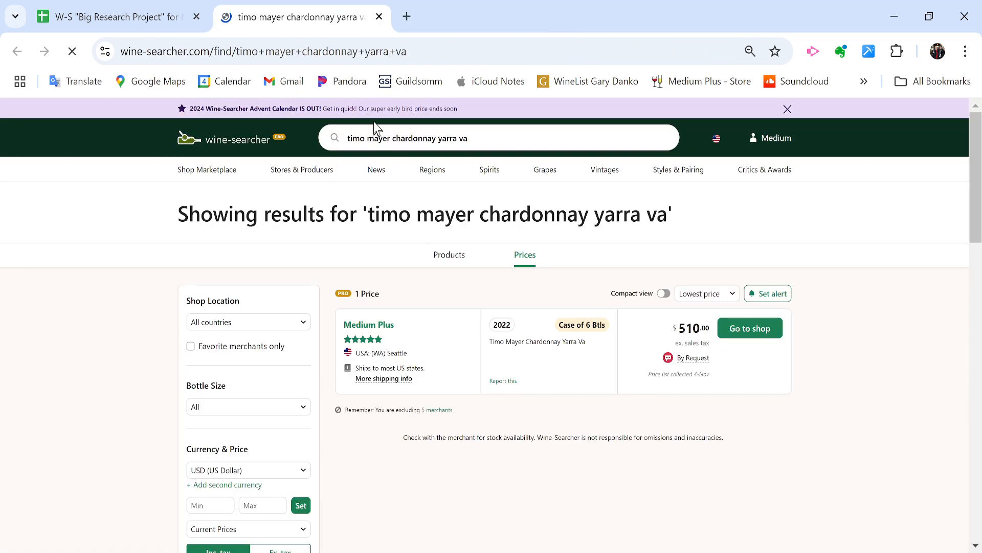
triple_click(357, 140)
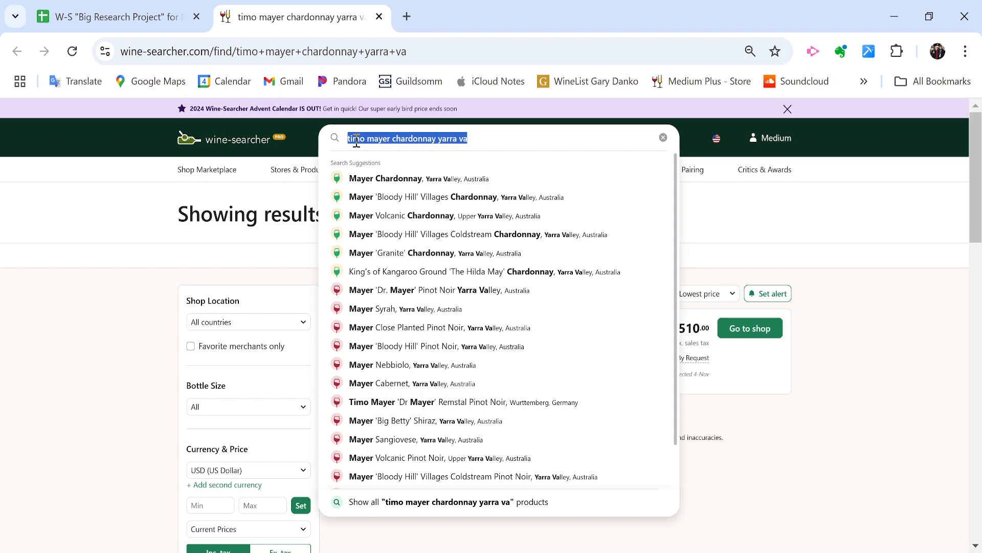
click(392, 182)
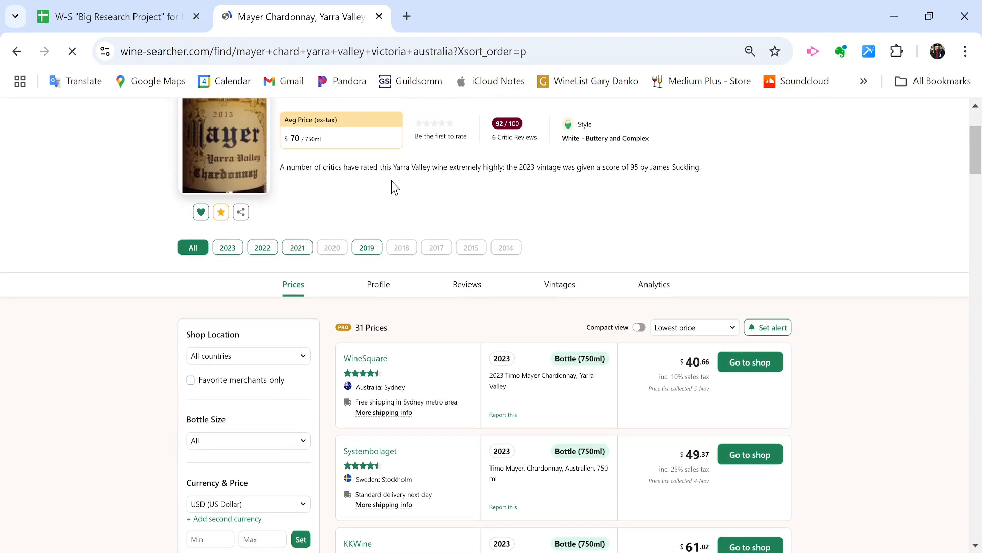
click(428, 141)
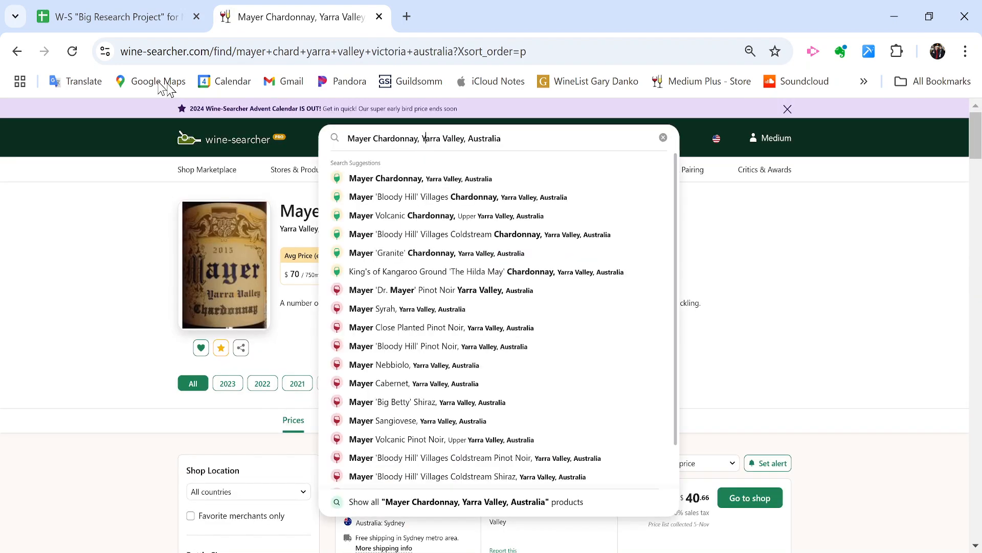
click(18, 54)
click(67, 10)
click(260, 6)
key(ctrl+w)
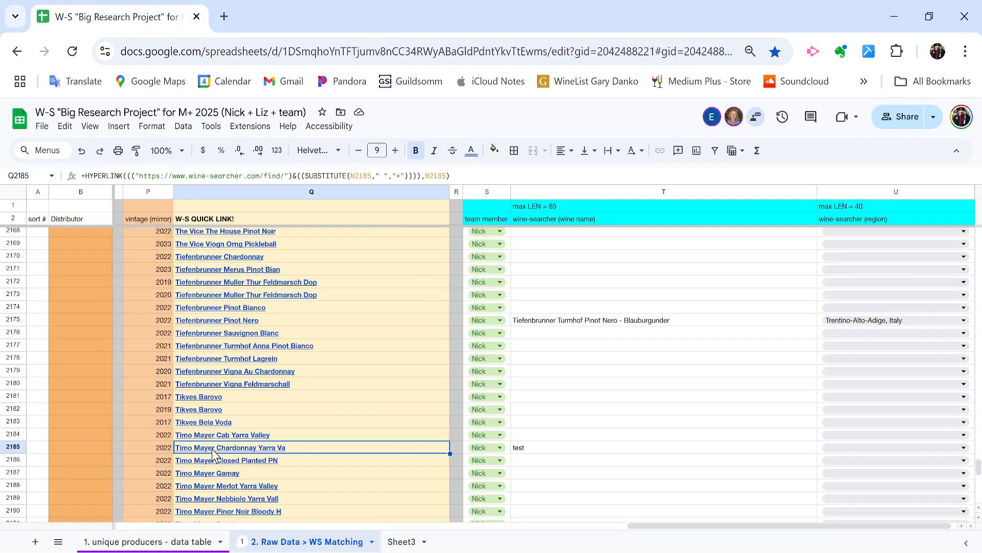
- Reopen the row 2185 Timo Mayer Chardonnay link and choose the search suggestion "Mayer Chardonnay, Yarra Valley, Australia"
mouse_move(215, 453)
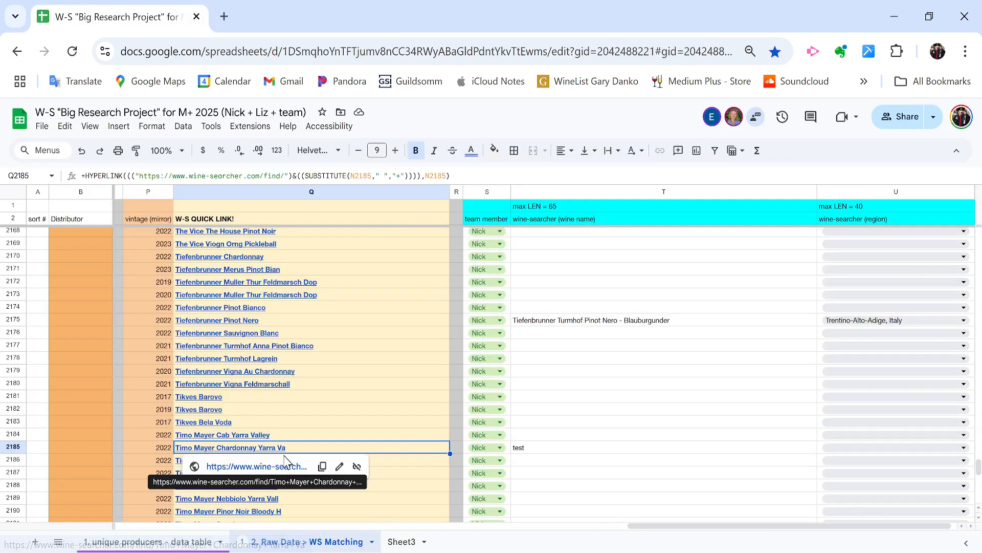
click(280, 466)
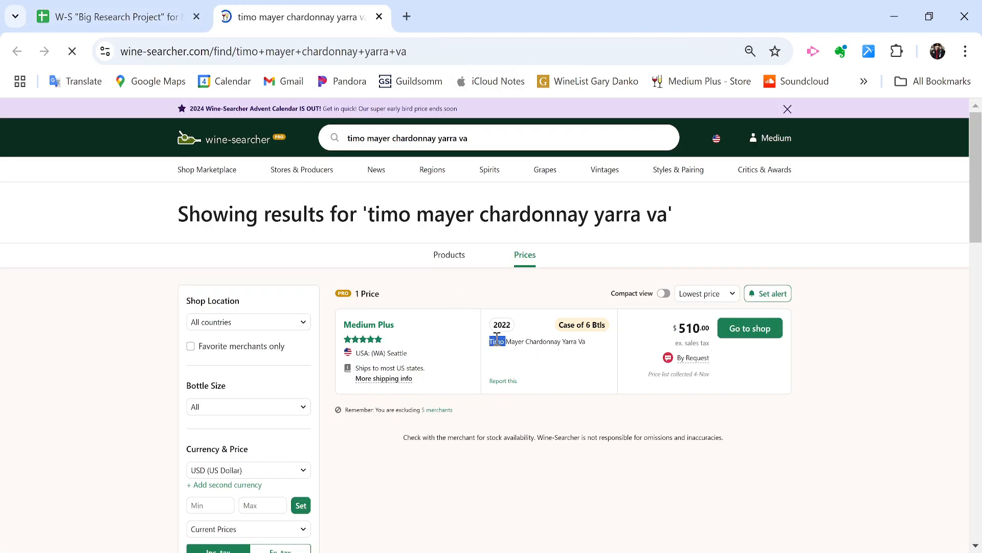
drag(497, 338, 570, 338)
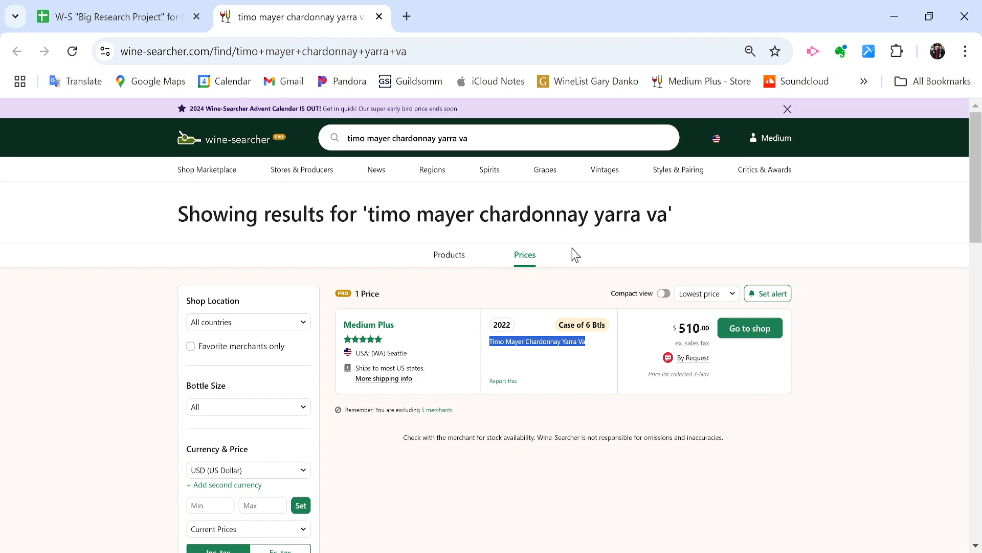
click(471, 139)
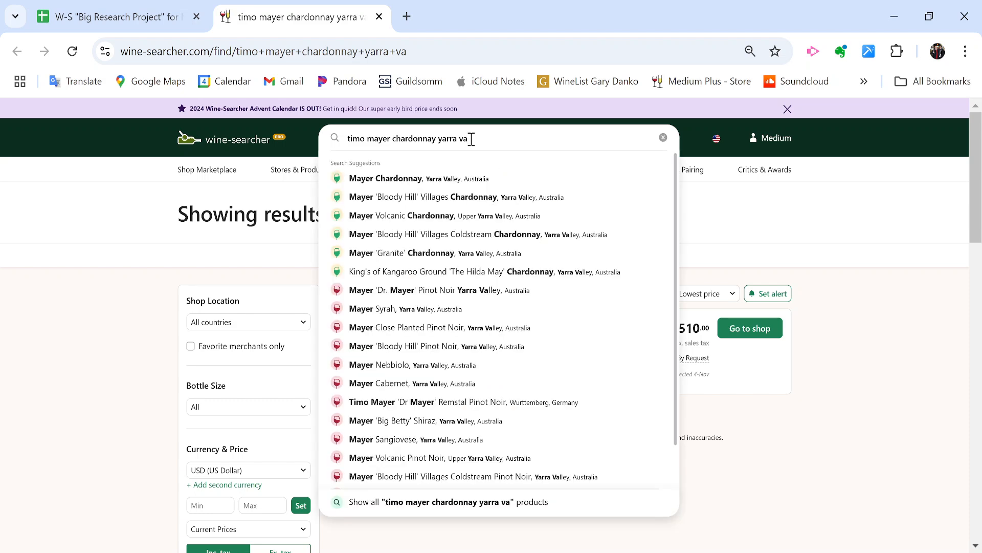
click(454, 181)
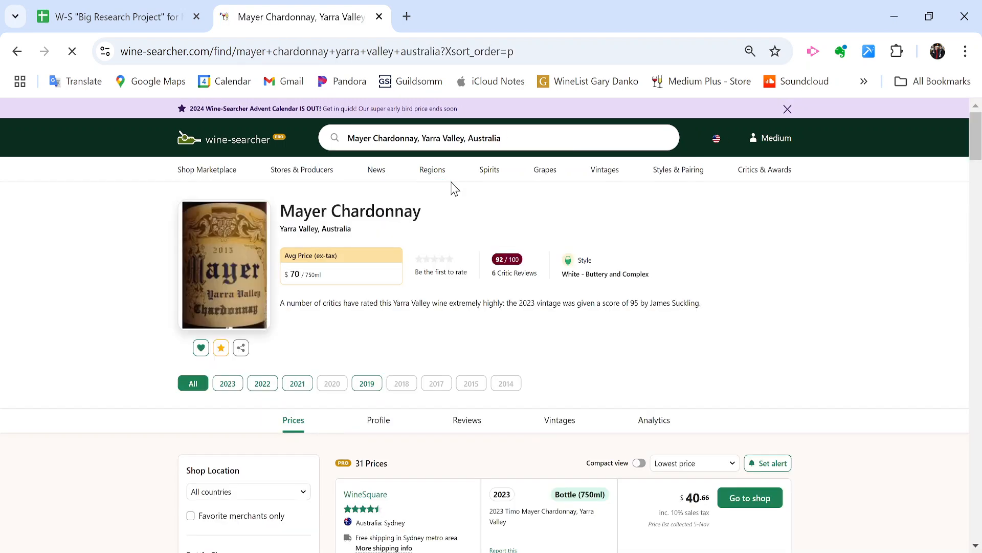
- Compare the Mayer Chardonnay page title with the wine names in the first three merchant listings
triple_click(379, 204)
scroll(621, 252, down, 6)
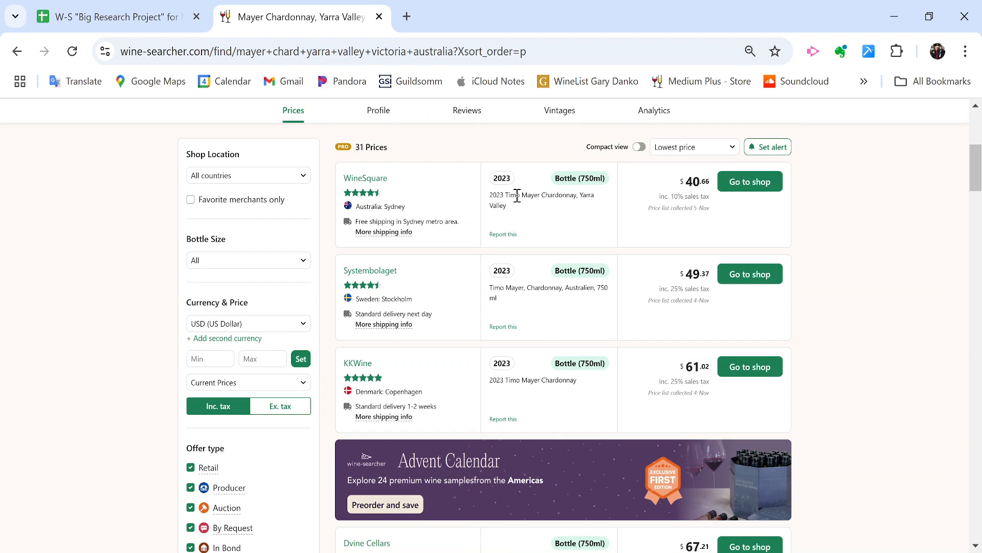
drag(517, 197, 518, 217)
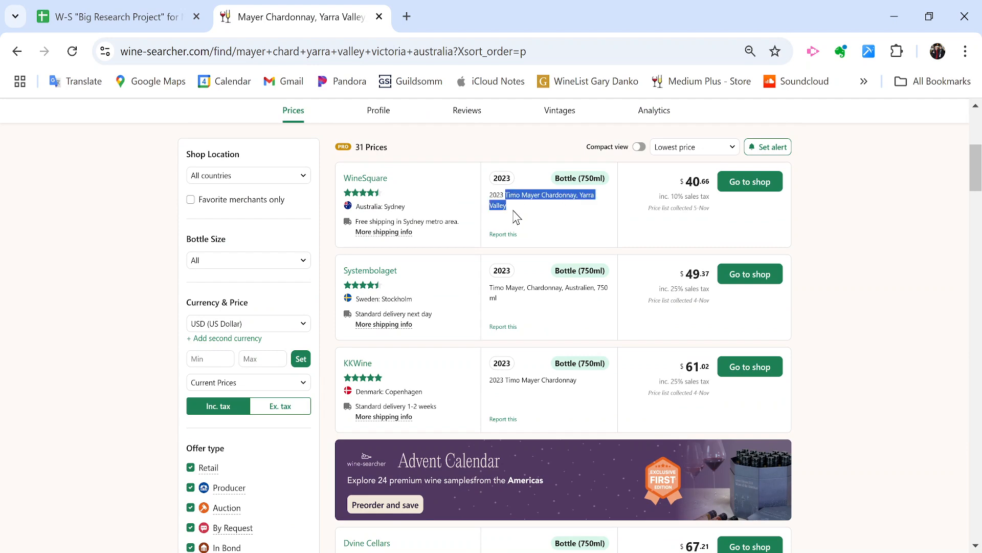
triple_click(510, 289)
triple_click(529, 380)
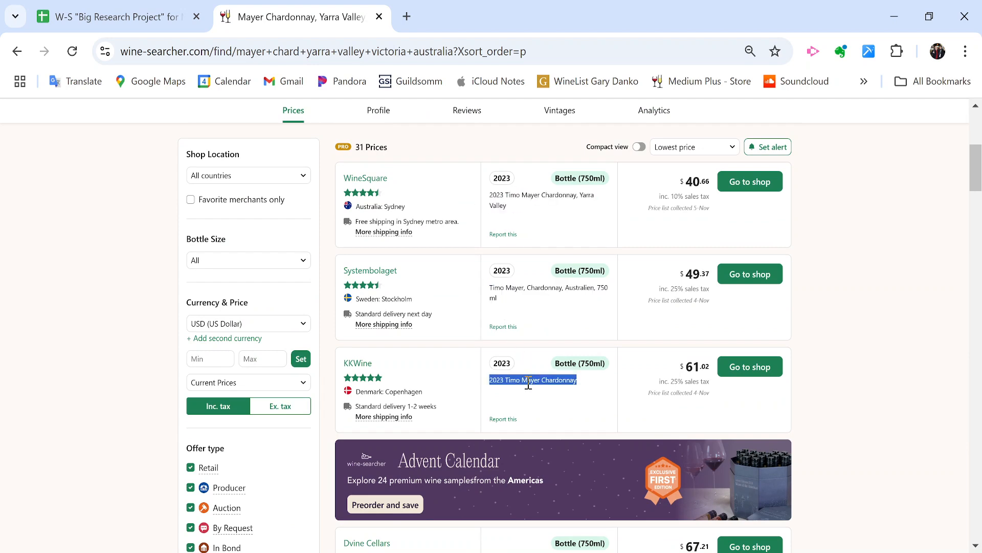
- Copy the wine name "Mayer Chardonnay" from the wine-searcher page into cell T2185, replacing its contents
scroll(529, 383, up, 6)
triple_click(325, 213)
key(ctrl+c)
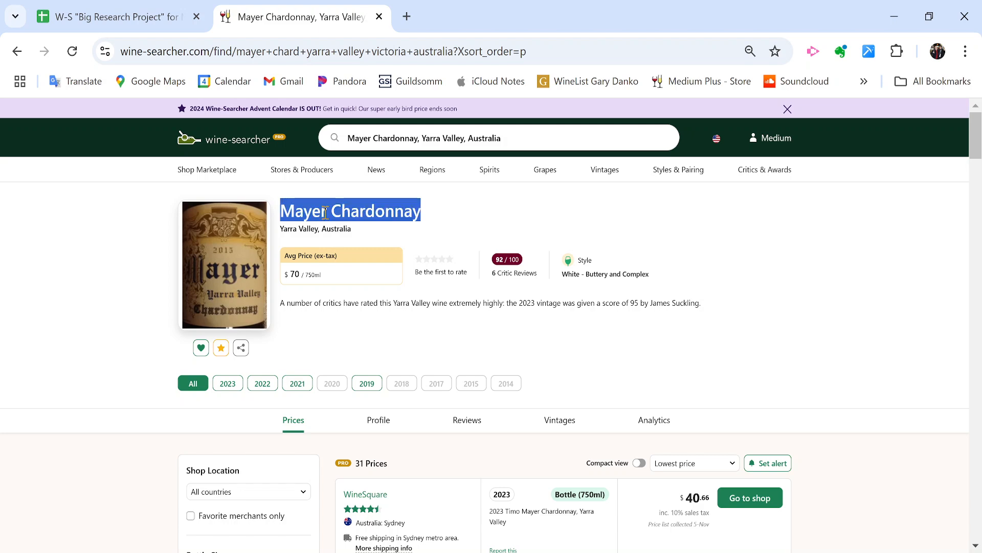
click(109, 10)
key(Right)
key(Right)
key(Right)
key(Right)
key(Return)
key(Escape)
key(Left)
key(Return)
key(ctrl+a)
key(ctrl+v)
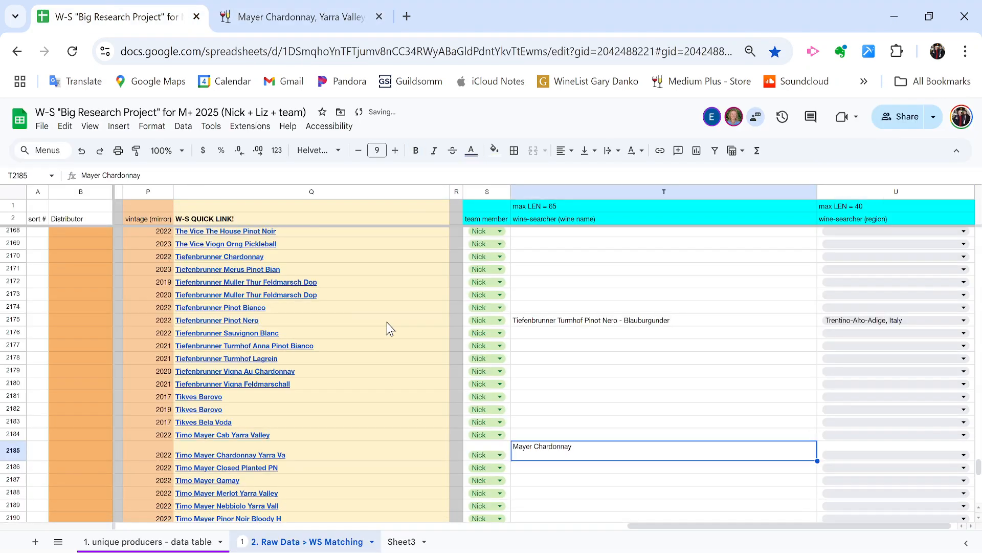
key(Tab)
- Copy the region "Yarra Valley, Australia" from the Mayer Chardonnay page into the region cell U2185
click(300, 17)
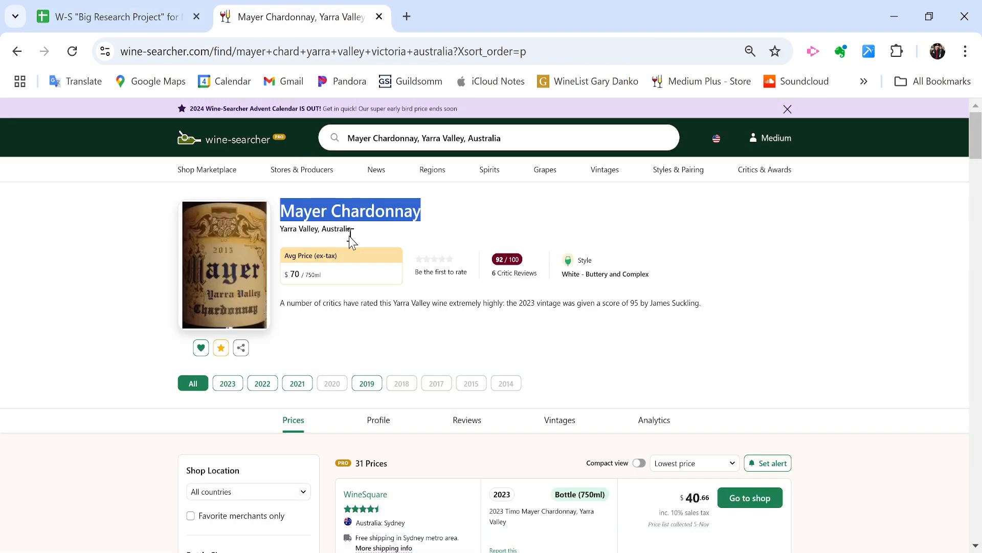
triple_click(338, 228)
key(ctrl+c)
click(118, 17)
key(ctrl+v)
- Open the Tollot Beaut Aloxe Corton link in row 2195 and close the Mayer Chardonnay page
key(Down)
scroll(546, 467, down, 20)
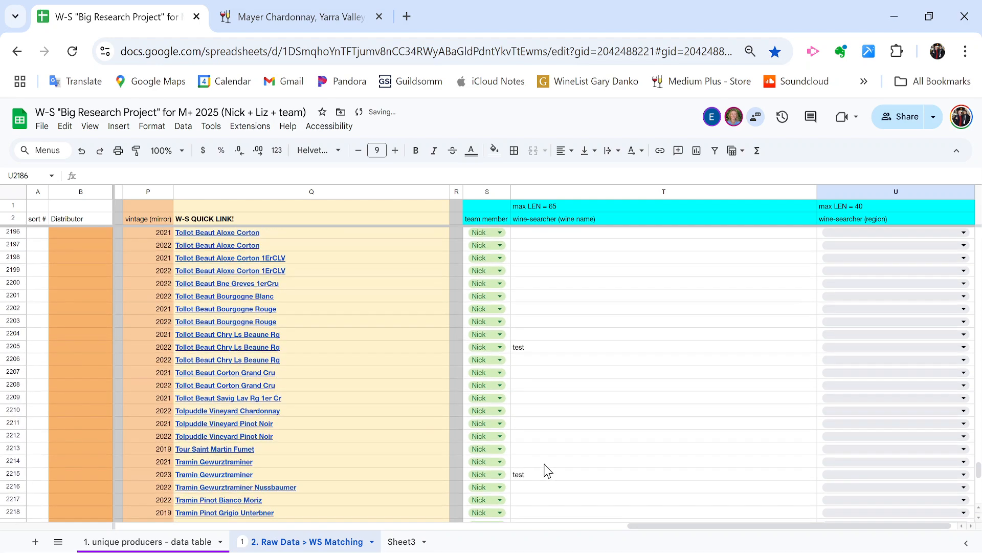
scroll(546, 467, down, 5)
click(546, 468)
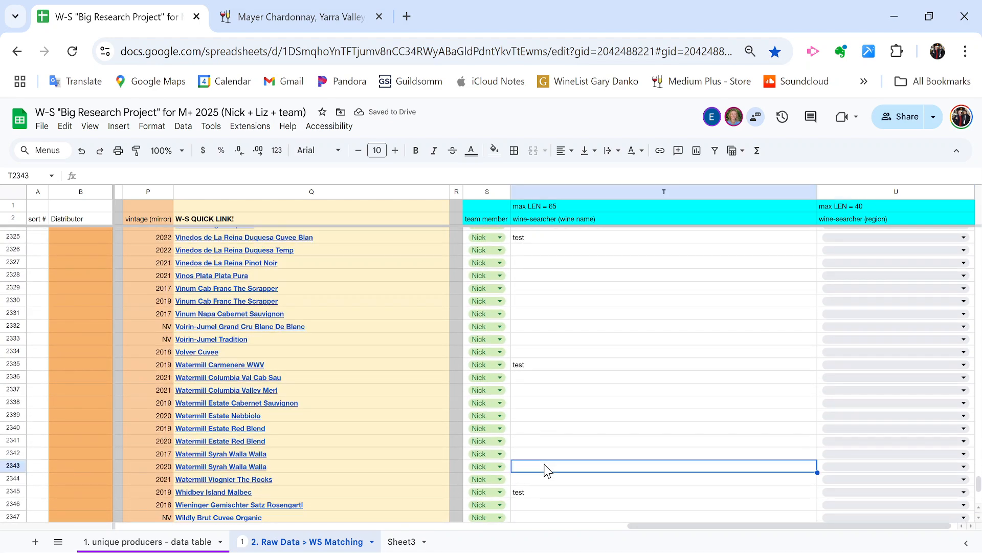
scroll(546, 468, up, 20)
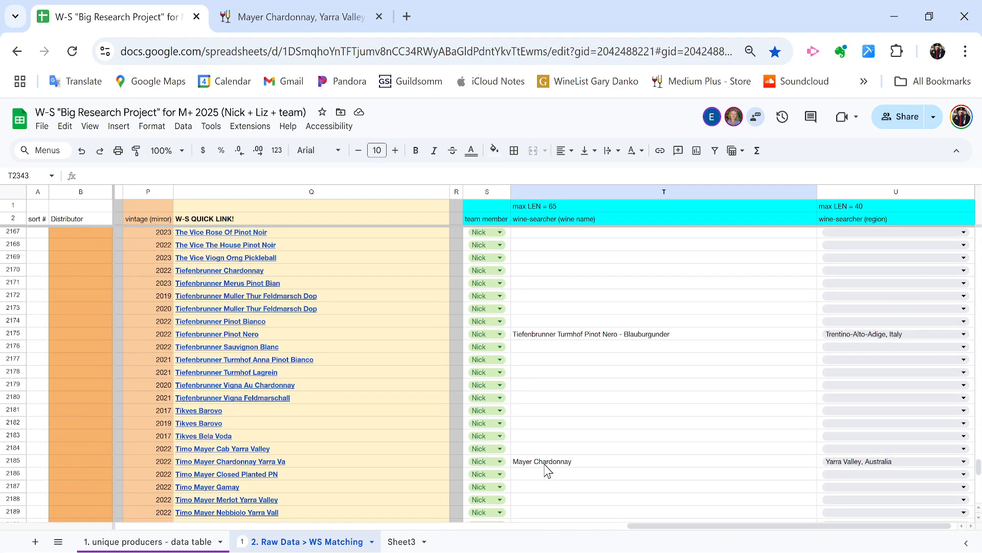
click(267, 343)
click(255, 359)
click(298, 8)
key(ctrl+w)
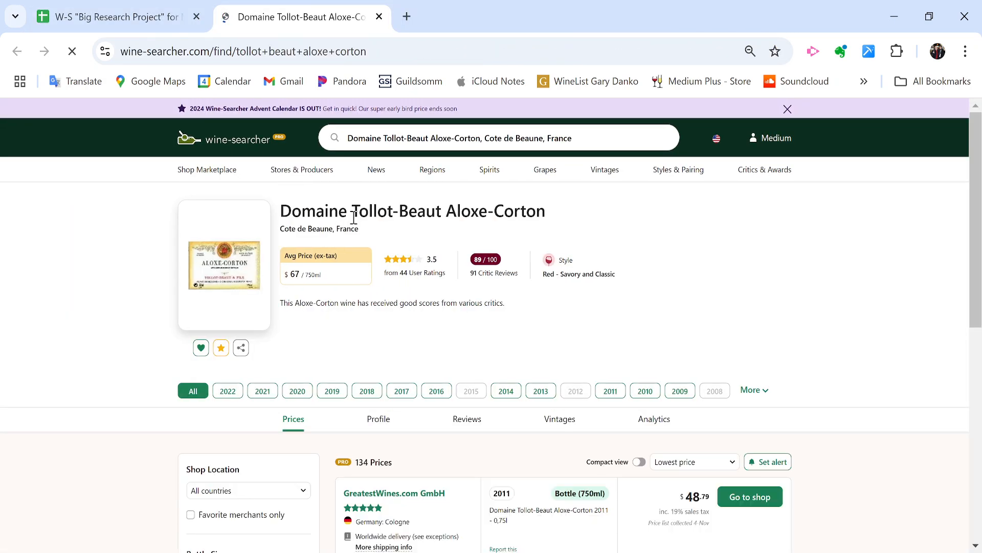
- Copy the wine name "Domaine Tollot-Beaut Aloxe-Corton" from the wine-searcher page into cell T2195
triple_click(358, 211)
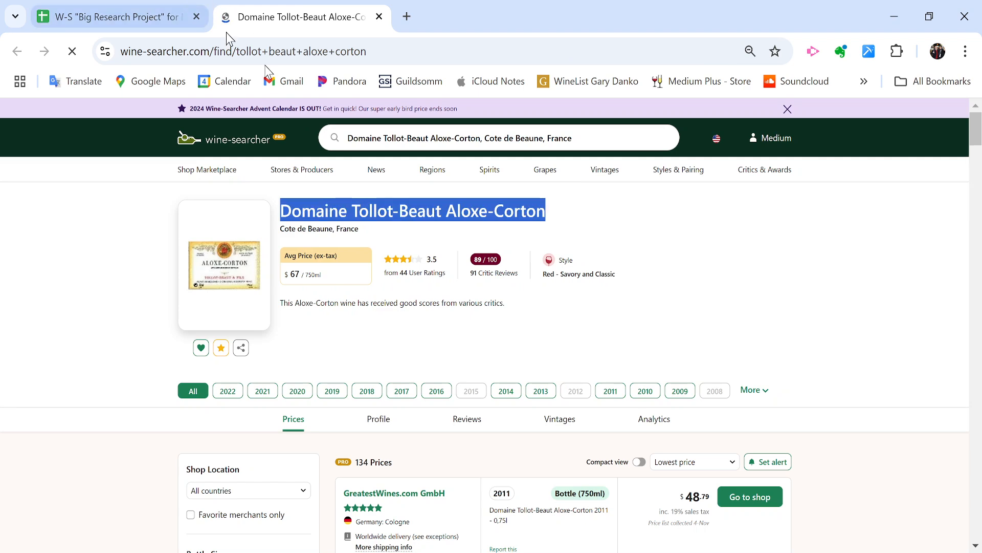
click(187, 1)
key(Right)
key(Right)
key(Right)
key(ctrl+v)
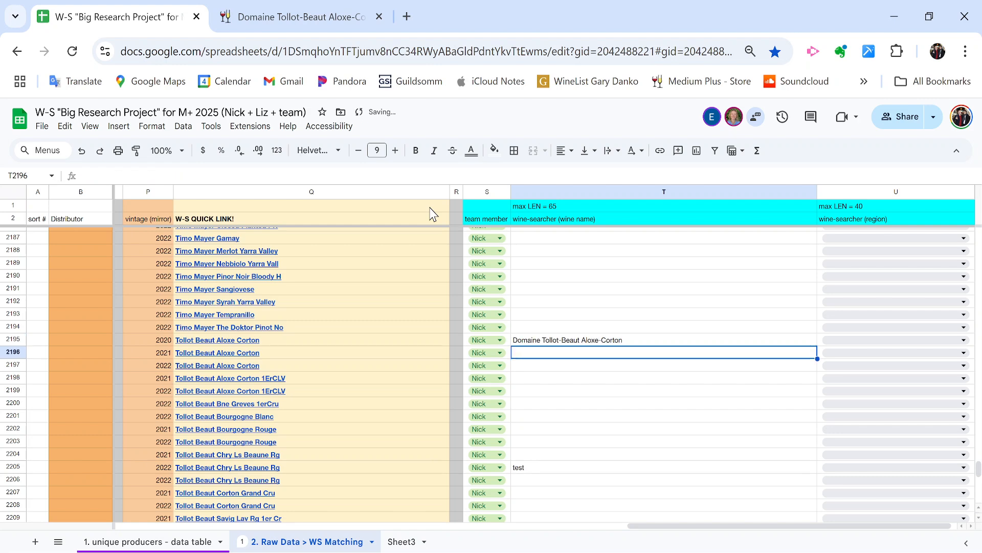
- Copy the region "Cote de Beaune, France" from the Aloxe-Corton page into the region cell U2195
key(Right)
click(290, 23)
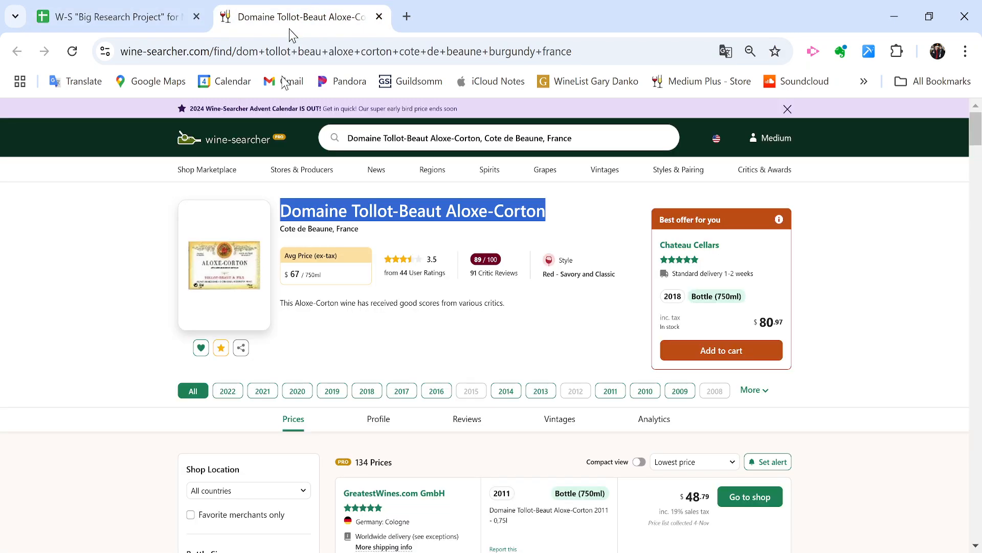
triple_click(312, 229)
key(ctrl+c)
key(ctrl+1)
key(ctrl+v)
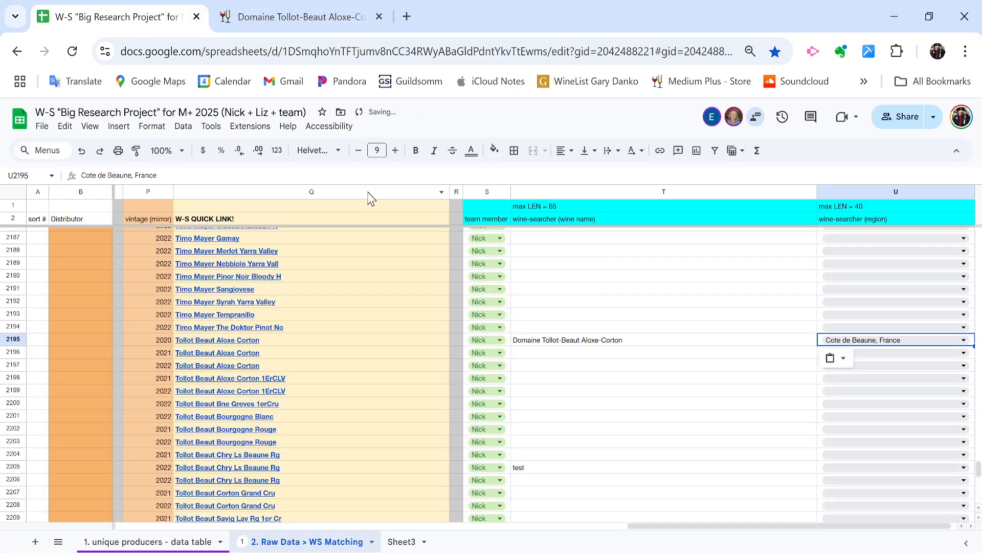
- Open the Tollot Beaut Chry Ls Beaune Rg link in row 2205 and close the Aloxe-Corton page
key(ctrl+Left)
key(Right)
key(ctrl+Down)
key(Down)
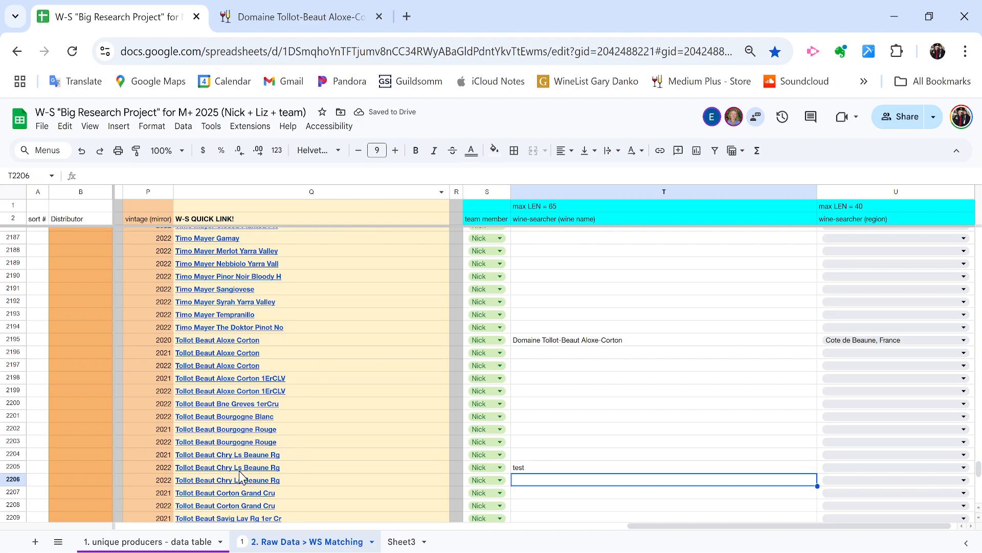
click(236, 467)
scroll(271, 454, down, 1)
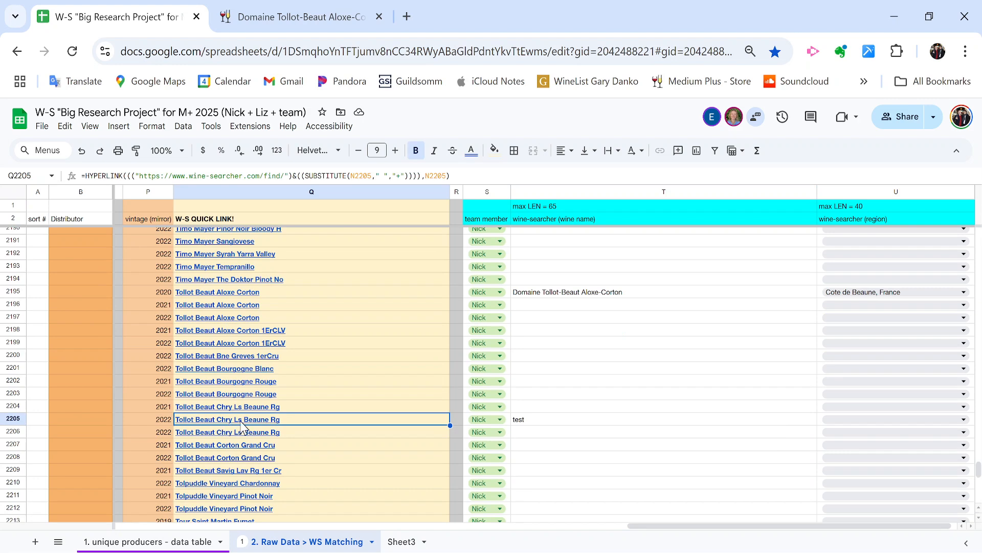
click(294, 427)
key(Up)
click(272, 413)
click(258, 438)
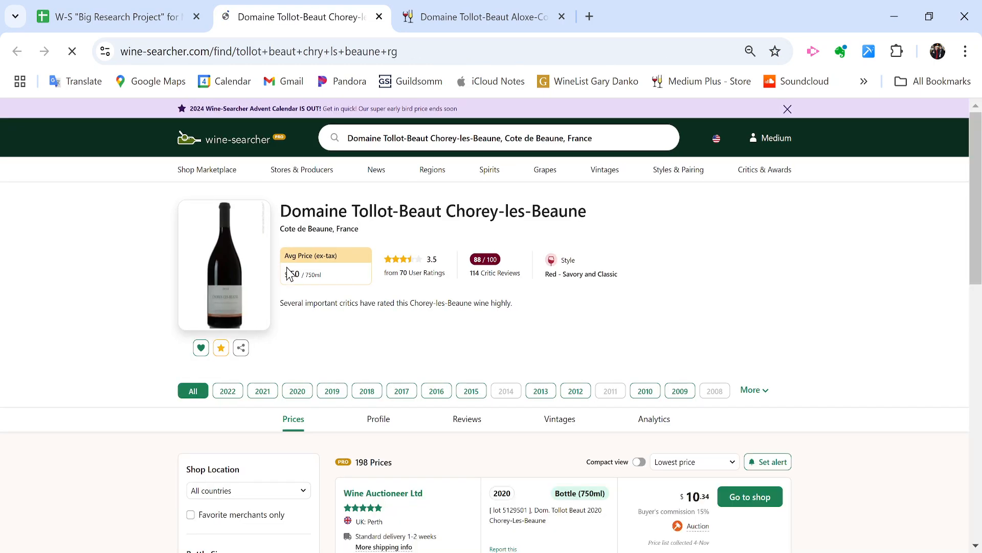
triple_click(453, 212)
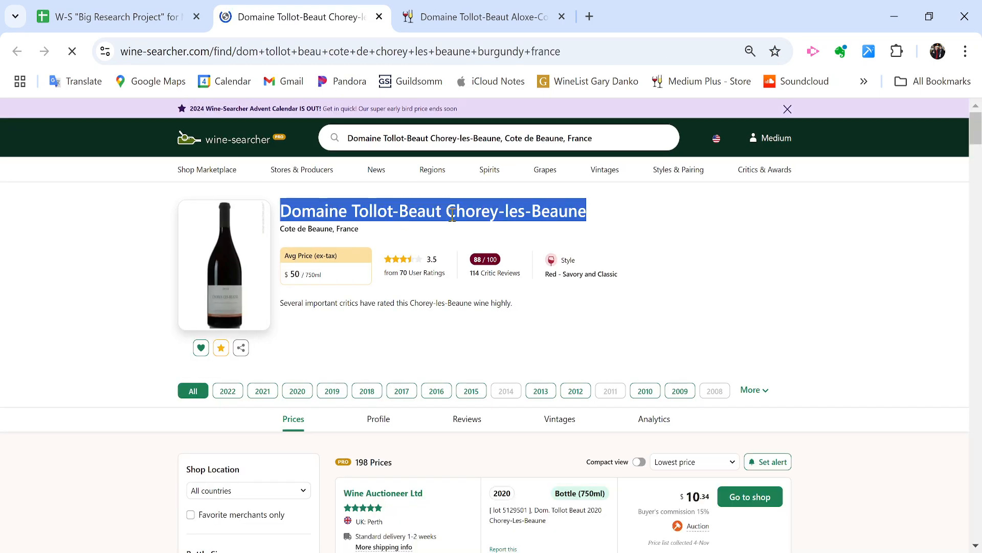
middle_click(456, 4)
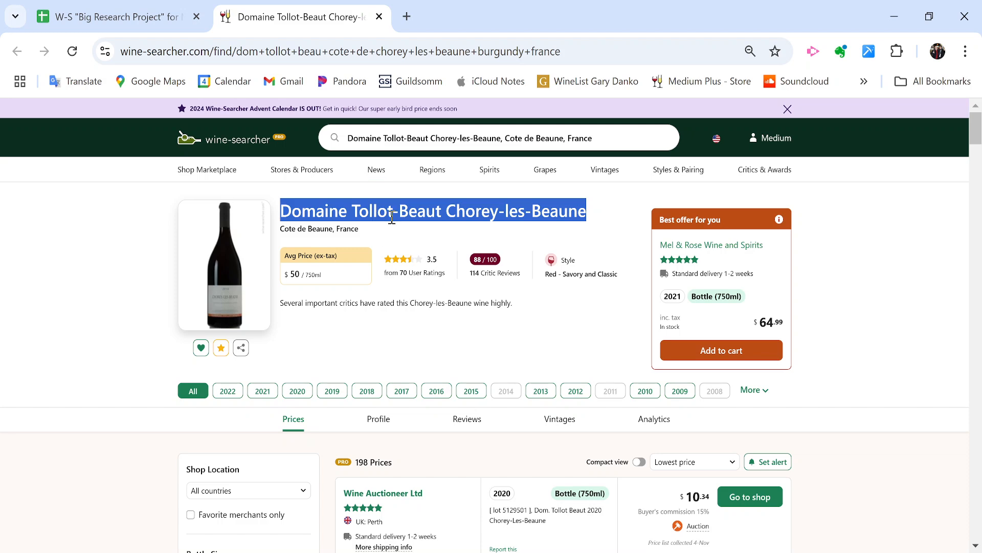
- Replace the placeholder in cell T2205 with the wine name "Domaine Tollot-Beaut Chorey-les-Beaune" copied from the wine-searcher page
triple_click(392, 215)
click(118, 16)
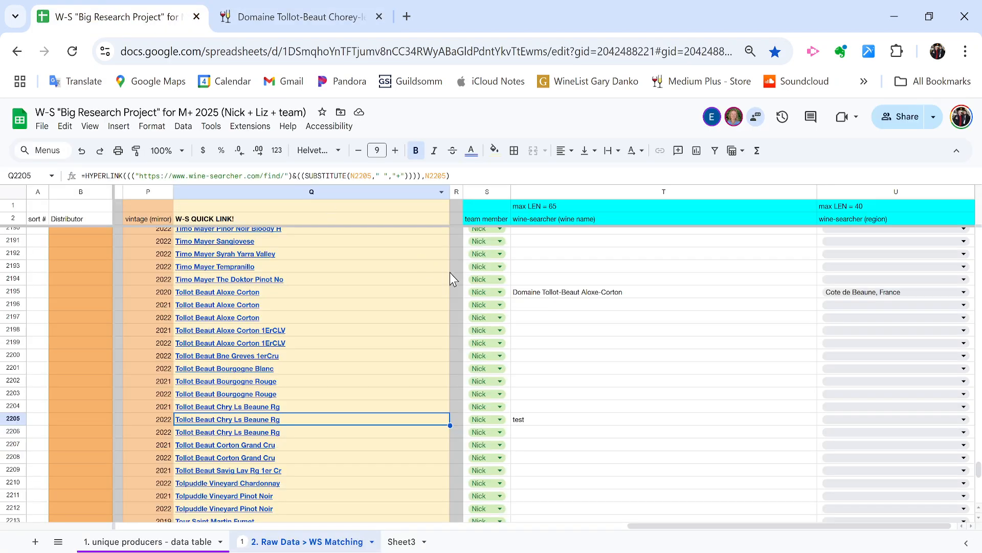
key(Right)
key(Right)
key(Right)
key(Return)
key(ctrl+a)
key(ctrl+v)
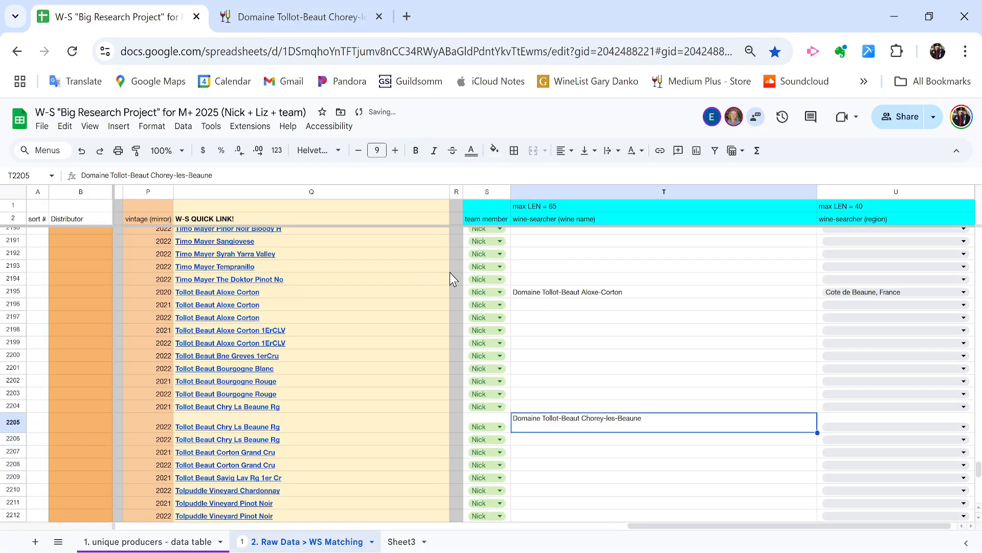
key(Return)
- Copy the region "Cote de Beaune, France" from the Chorey-les-Beaune page into the region cell U2205
click(342, 16)
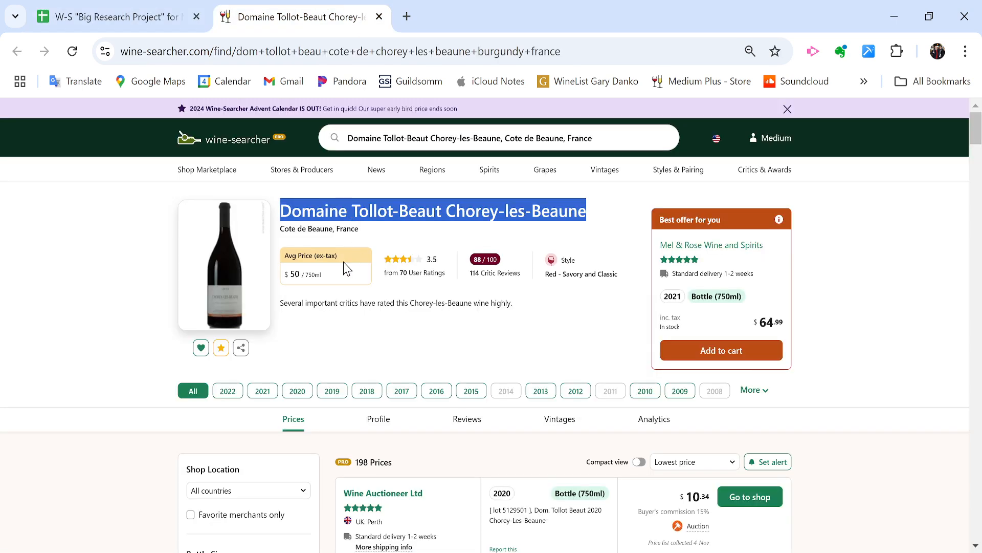
triple_click(318, 233)
click(118, 16)
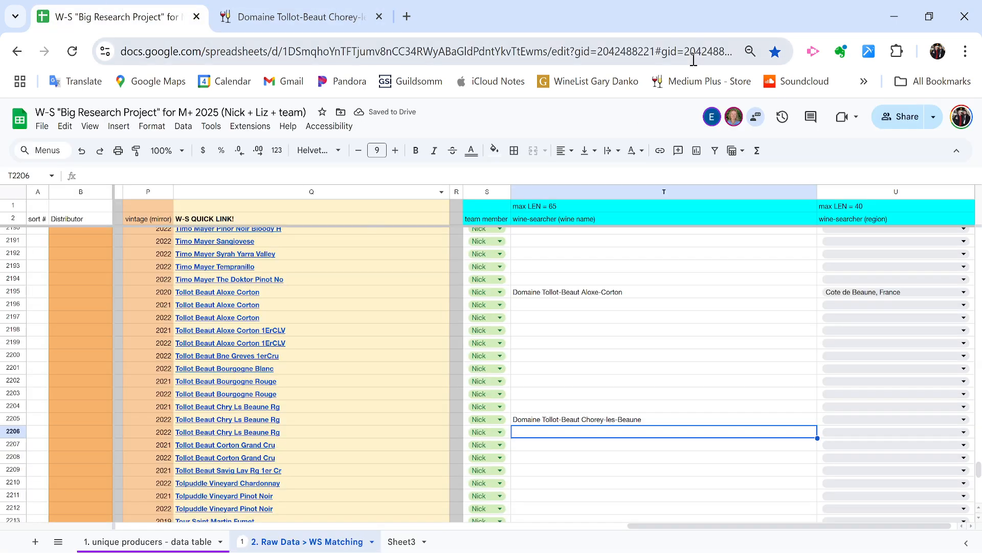
key(Right)
key(ctrl+v)
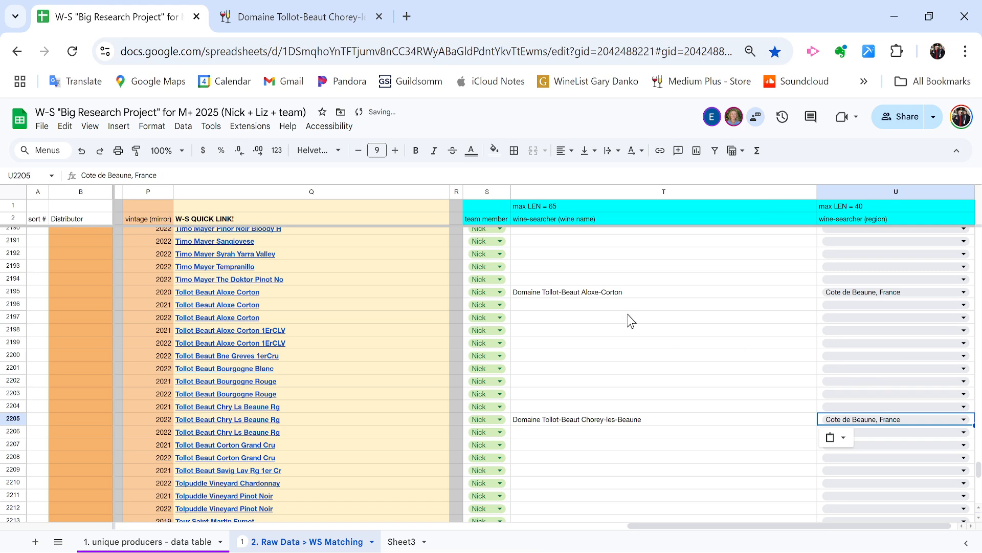
- Open the Tramin Gewurztraminer link in row 2215 and close the Chorey-les-Beaune page
scroll(641, 355, down, 3)
scroll(641, 354, down, 2)
click(311, 348)
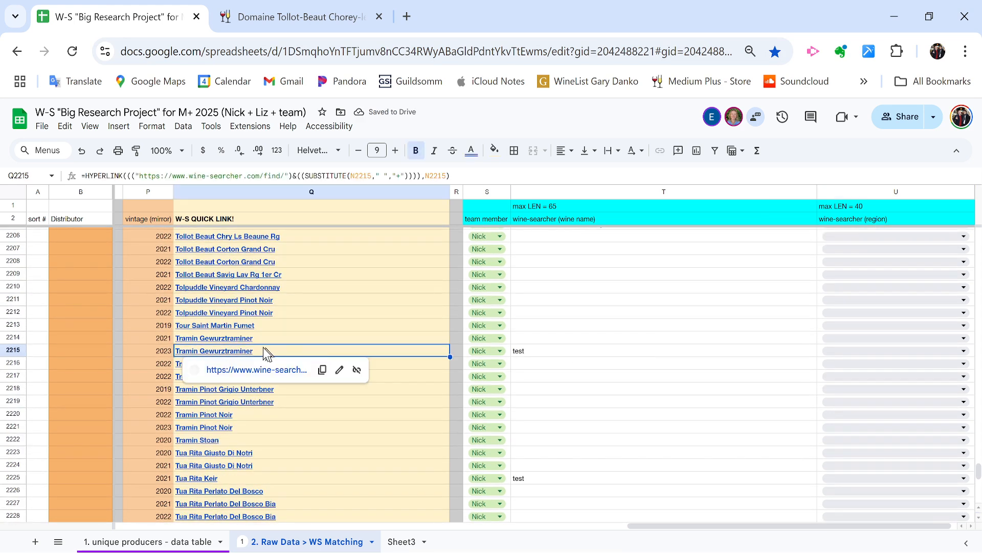
click(236, 370)
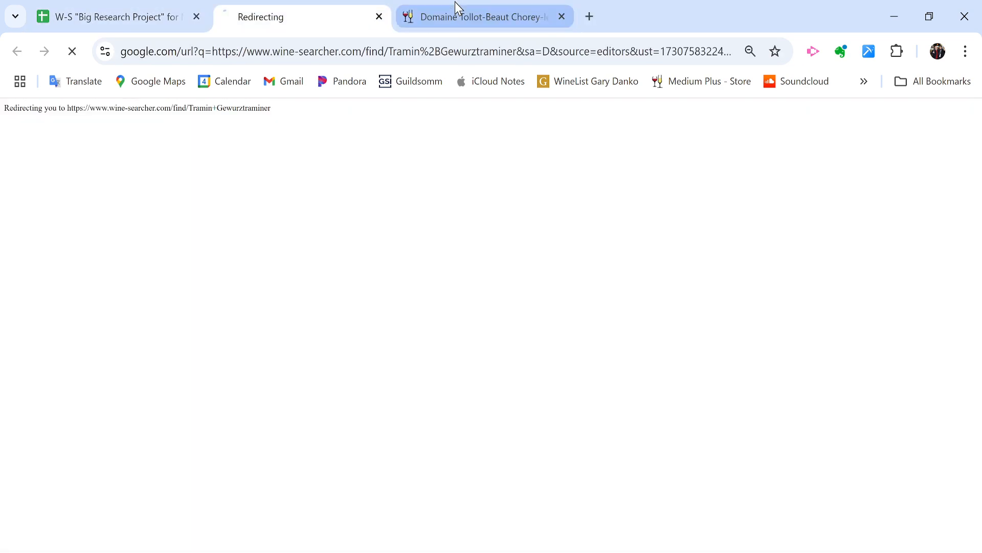
middle_click(454, 7)
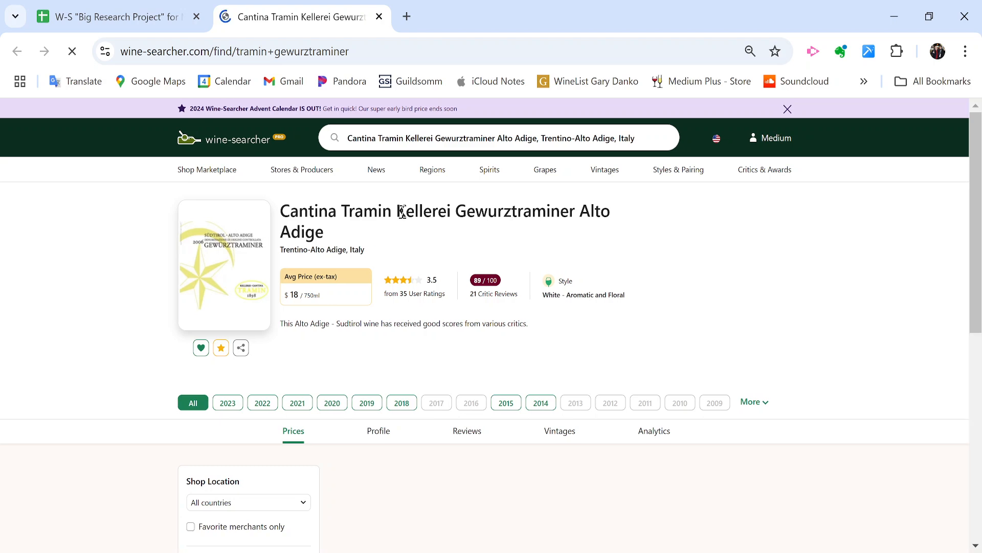
- Replace the placeholder in cell T2215 with the wine name "Cantina Tramin Kellerei Gewurztraminer Alto Adige" copied from the wine-searcher page
triple_click(402, 211)
click(101, 8)
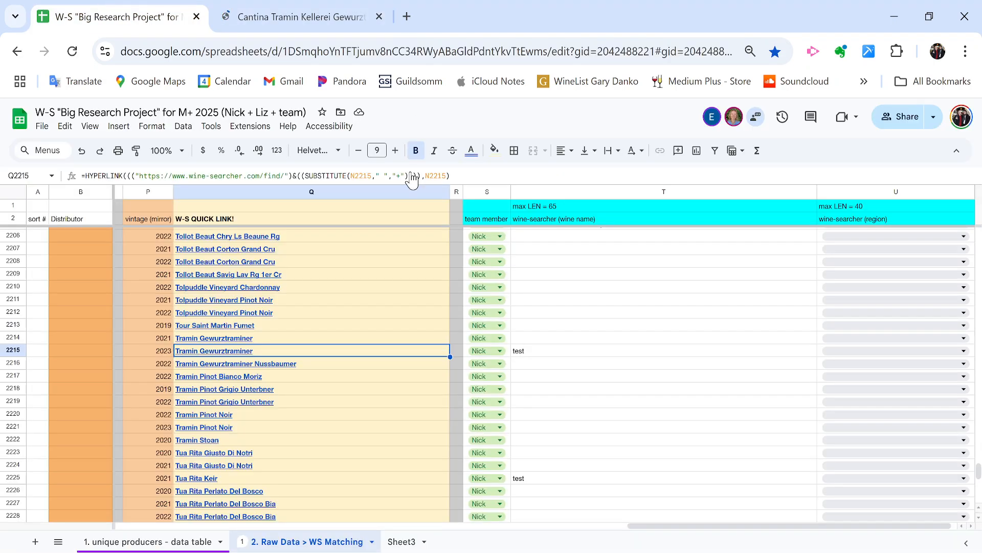
key(Right)
key(Right)
key(ctrl+v)
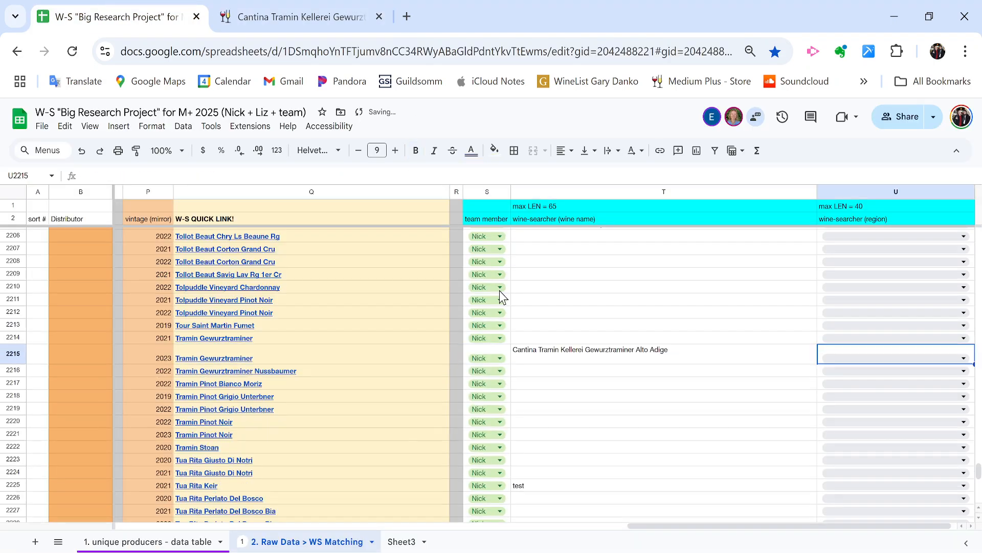
key(BackSpace)
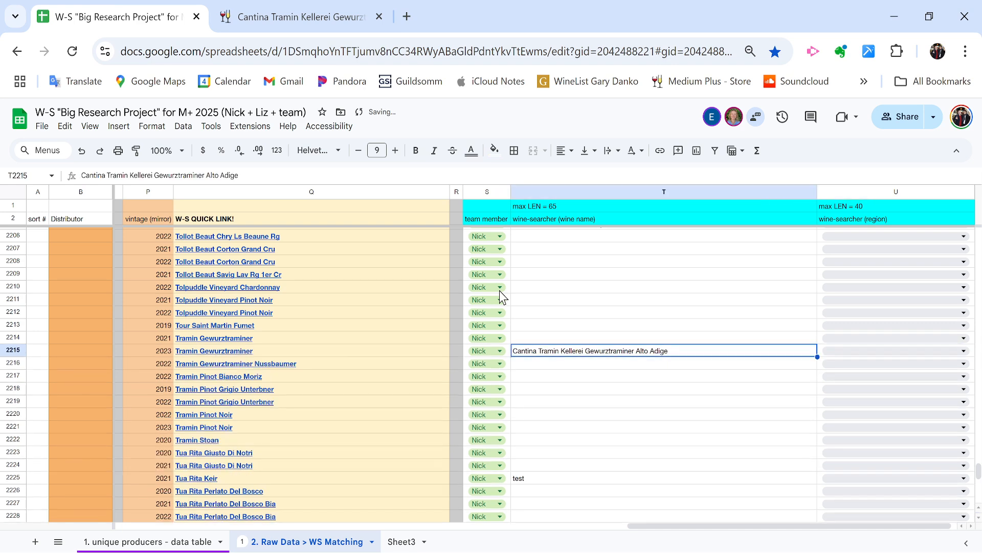
- Copy the region "Trentino-Alto Adige, Italy" from the Cantina Tramin page into the region cell U2215
click(320, 8)
triple_click(323, 250)
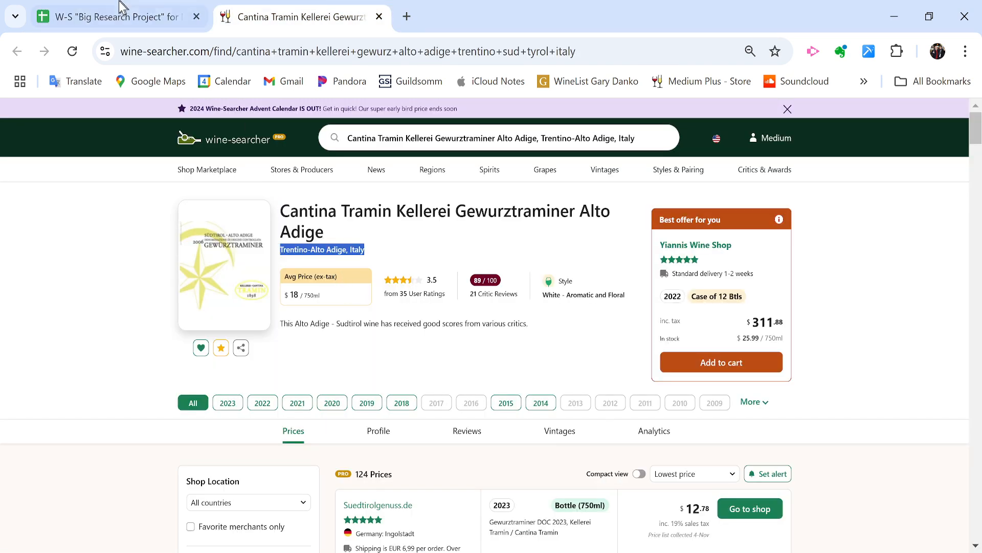
click(128, 17)
key(Right)
key(ctrl+v)
- Open the Tua Rita Keir link in row 2225 and close the Cantina Tramin page
key(Left)
key(ctrl+Down)
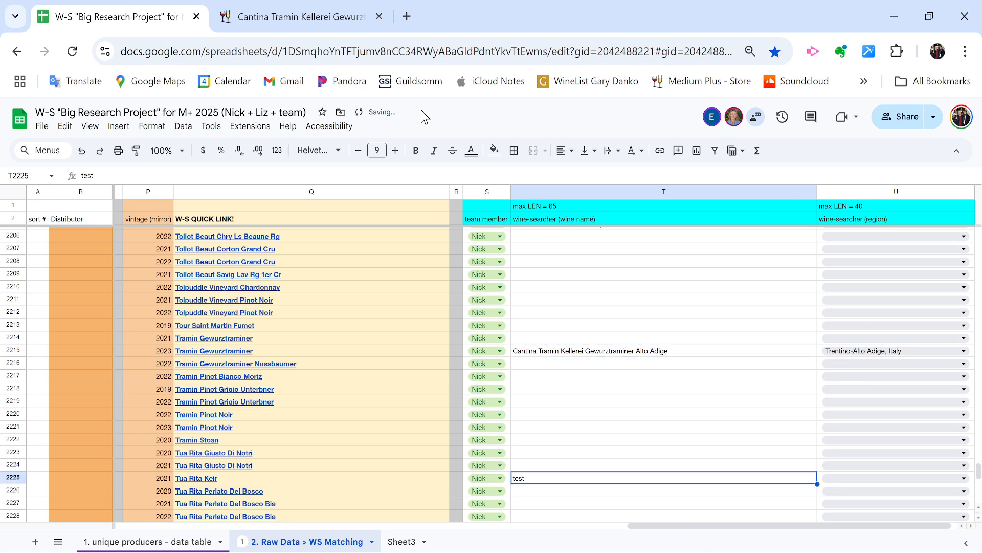
click(197, 480)
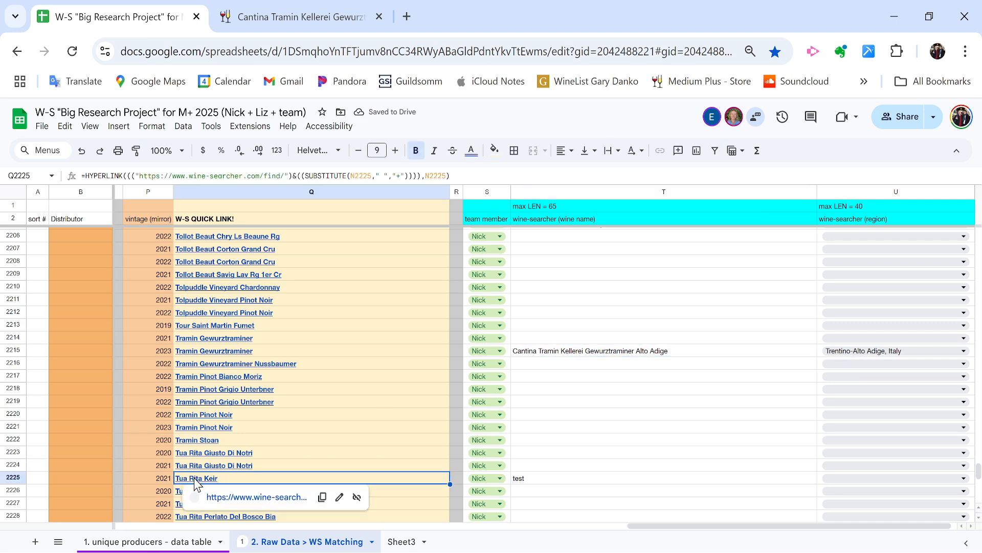
click(220, 498)
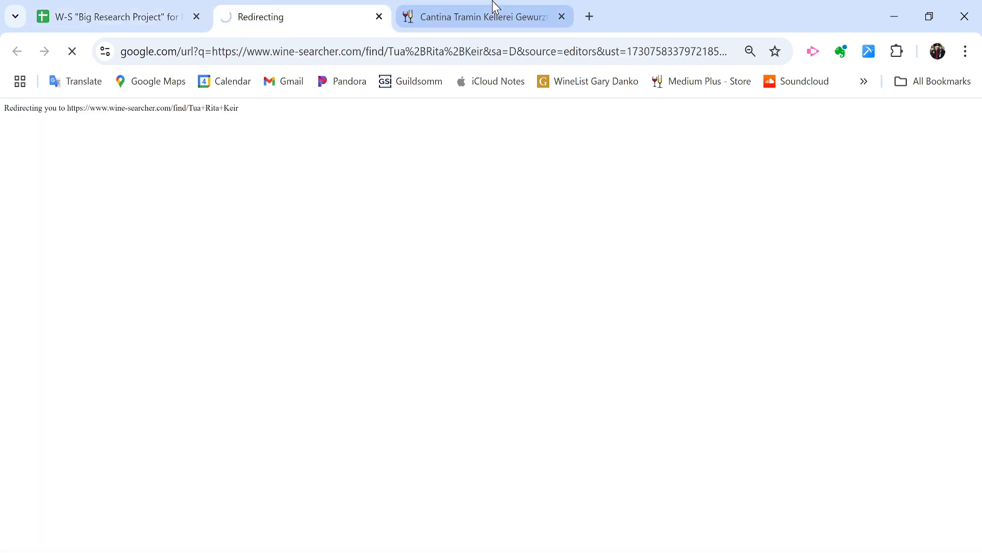
click(494, 6)
key(ctrl+w)
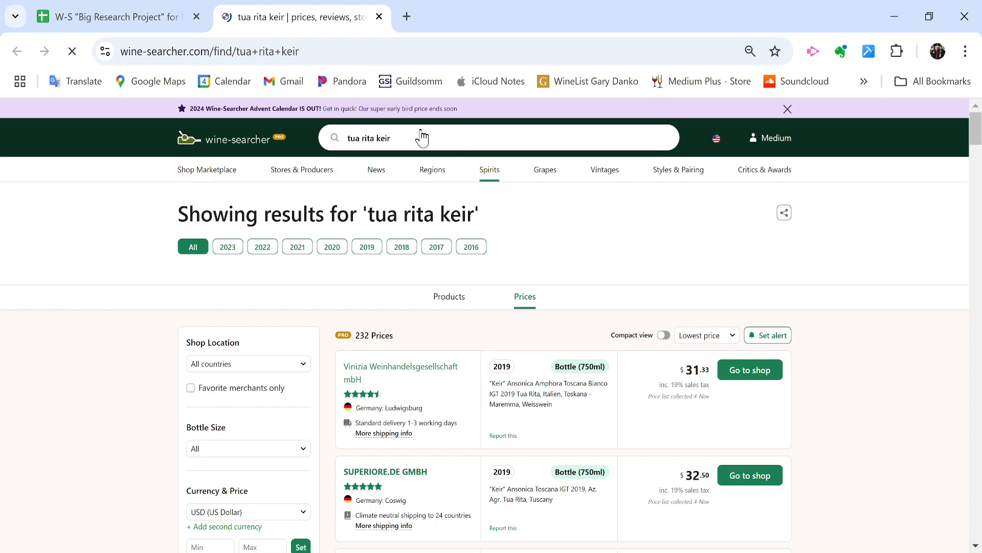
- Check the search suggestions for "tua rita keir" and replace the placeholder in T2225 with "NO EXACT MATCH - NEEDS CLARIFICATION"
click(427, 139)
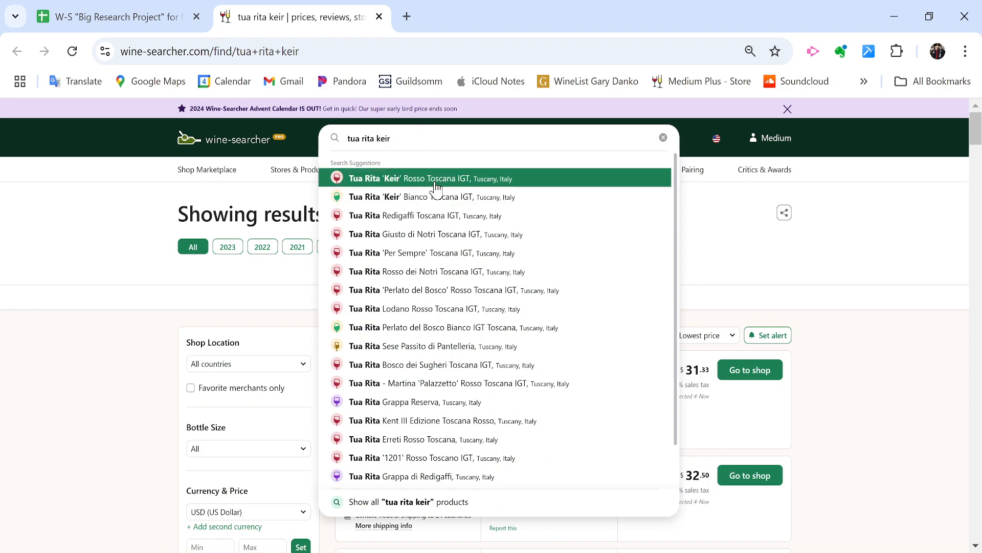
click(135, 13)
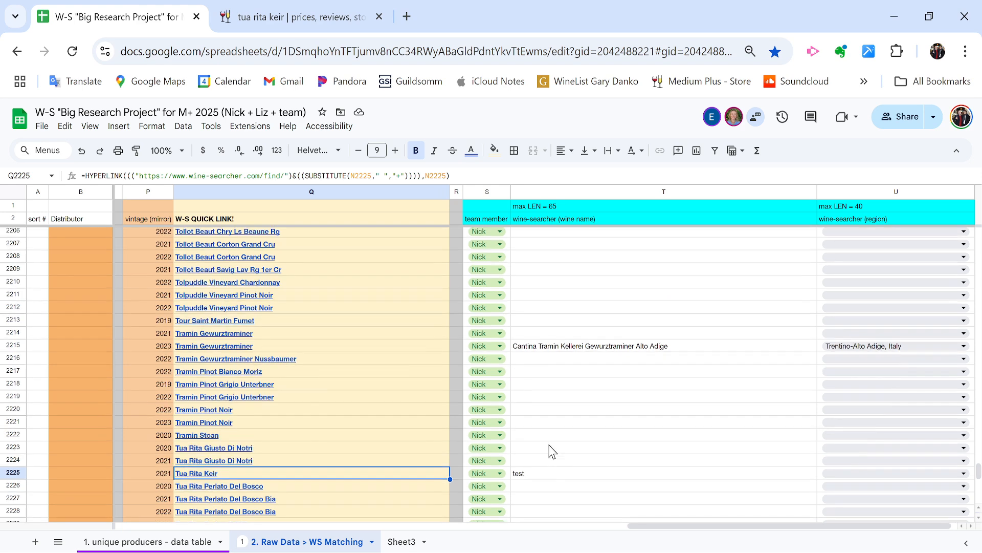
click(567, 439)
key(ctrl+a)
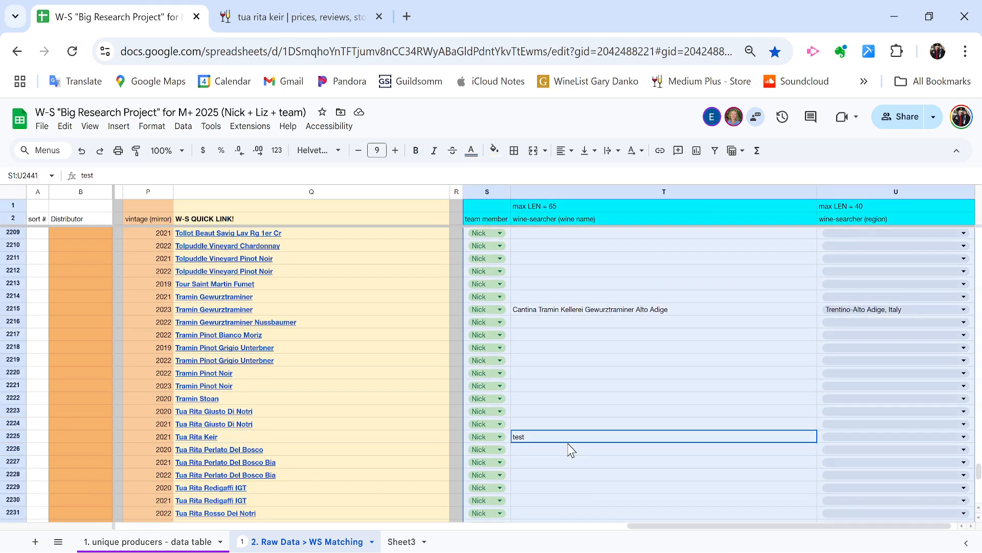
key(Right)
key(Left)
key(Right)
key(Left)
key(Return)
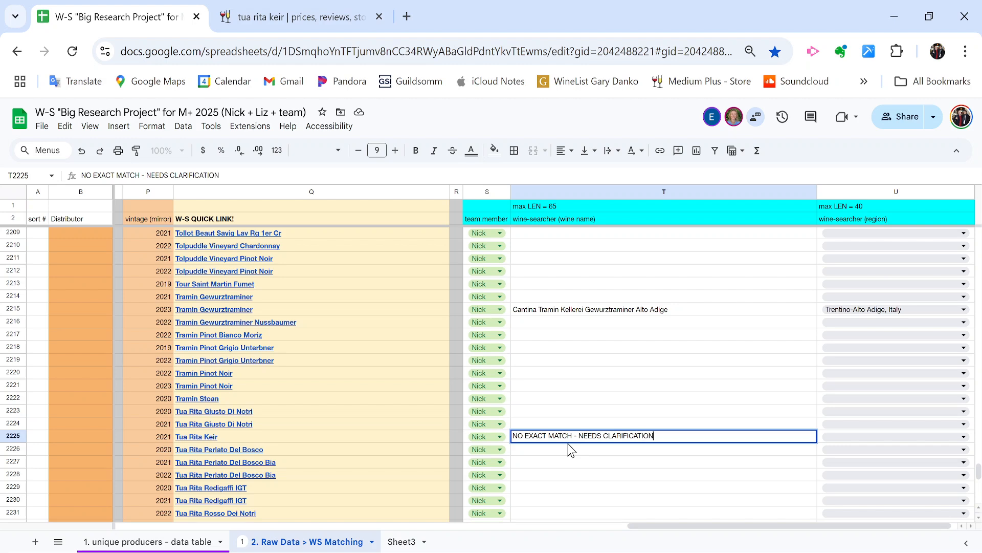
key(Return)
- Fill cell T2225 with bright green and look again at the Tua Rita Keir search suggestions on wine-searcher
click(566, 438)
scroll(567, 441, down, 3)
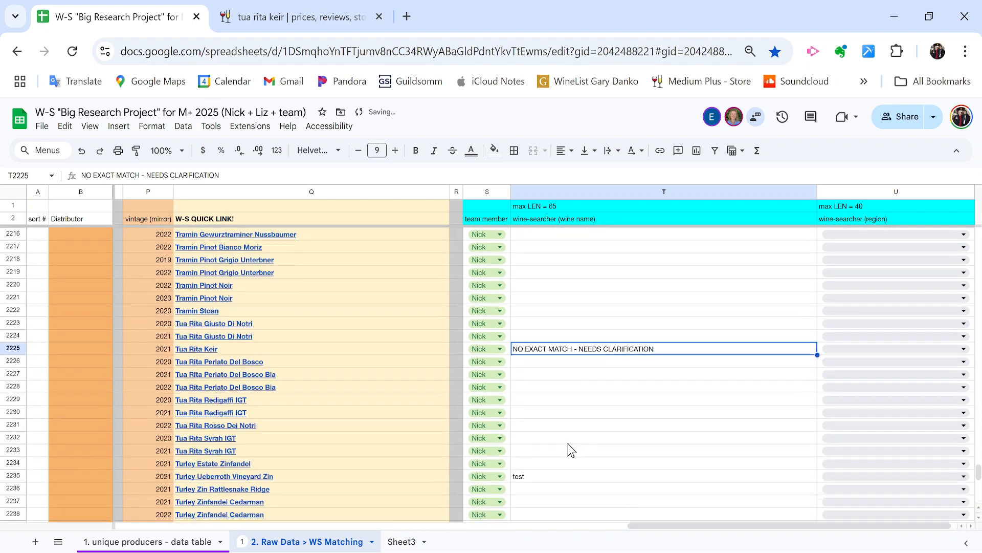
click(495, 151)
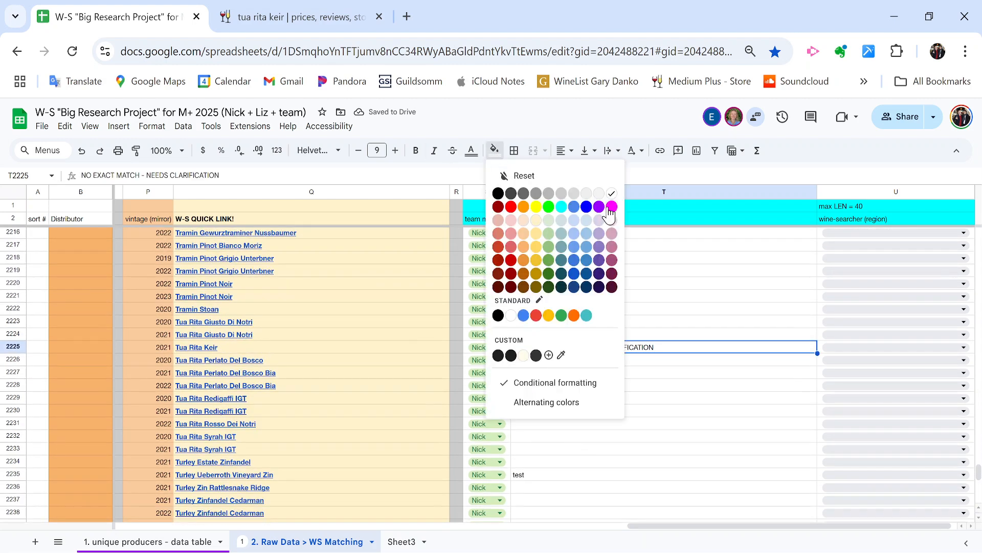
click(550, 207)
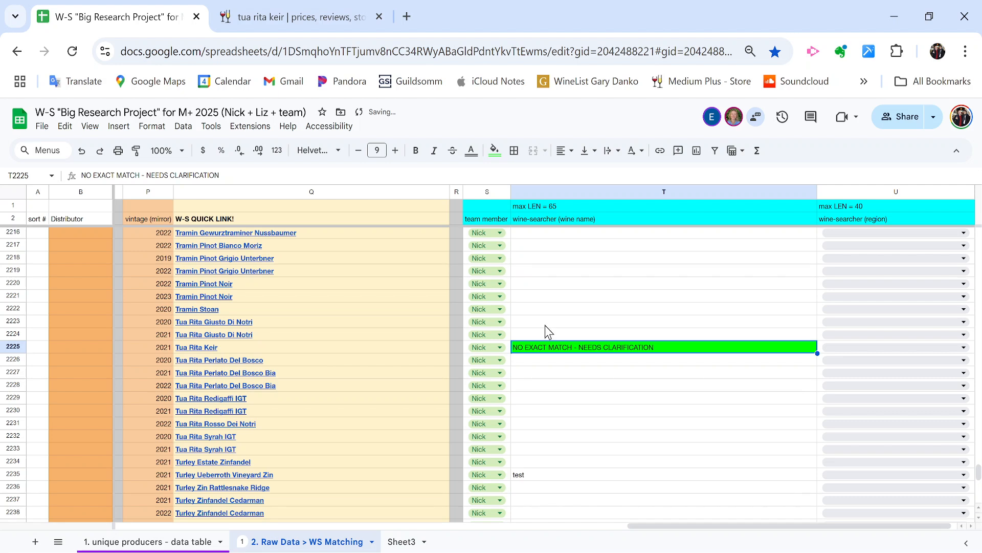
scroll(348, 355, left, 2)
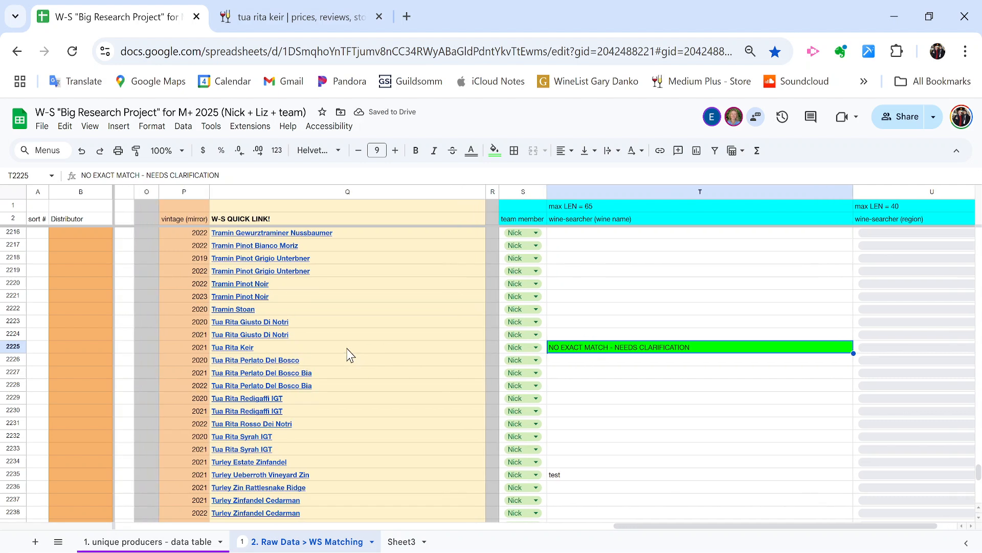
click(248, 8)
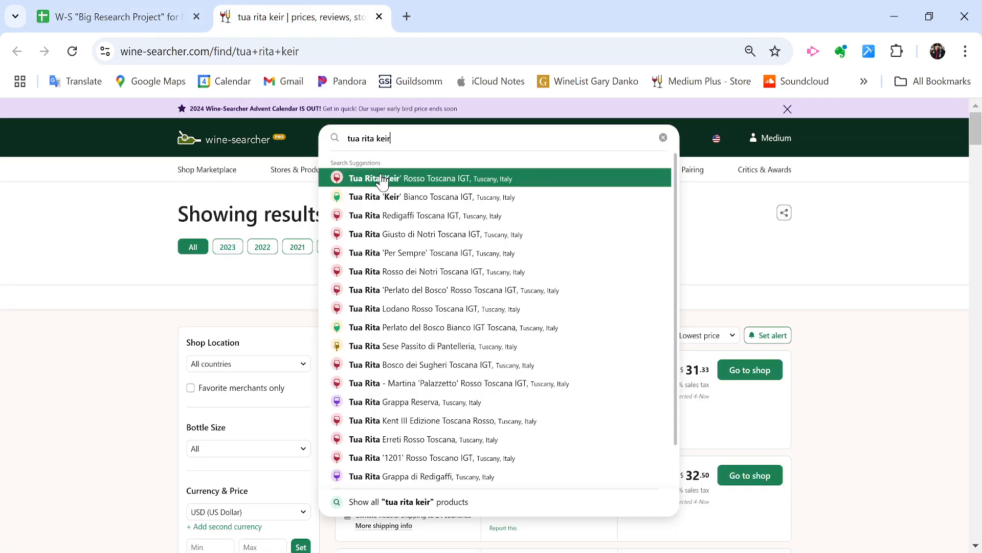
click(115, 15)
- Open the Turley Ueberroth Vineyard Zin link in row 2235 of the spreadsheet
scroll(388, 382, down, 2)
click(575, 365)
key(Down)
key(Left)
key(Left)
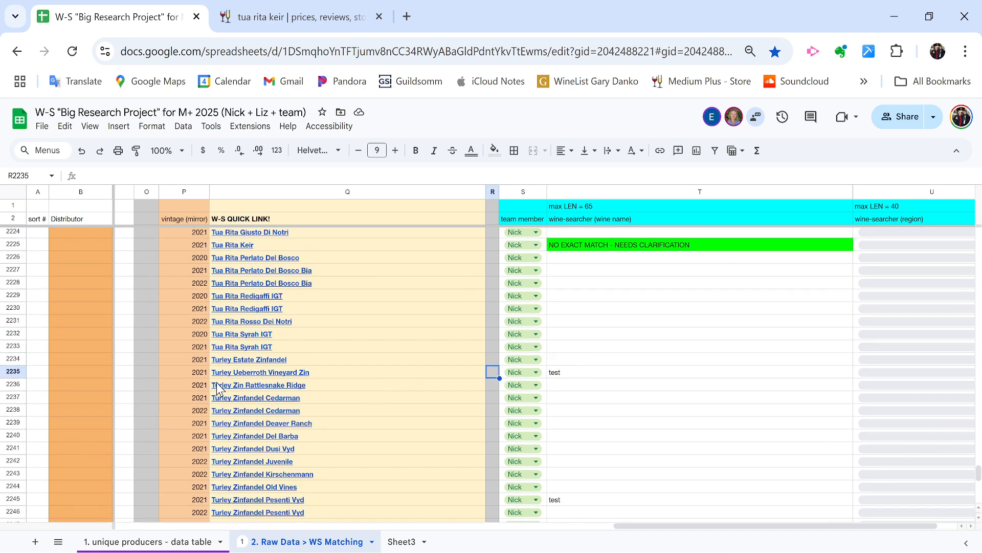
key(Left)
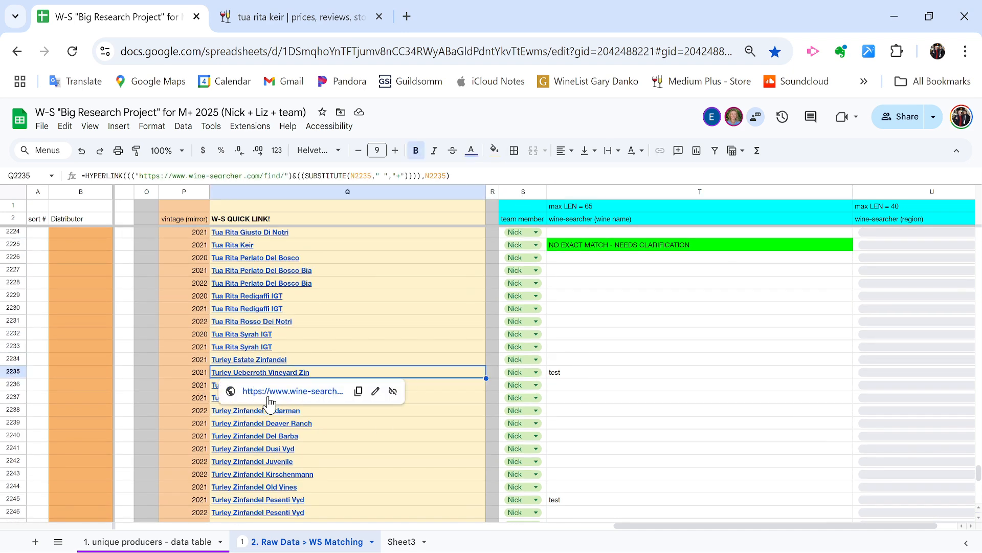
click(268, 397)
click(340, 12)
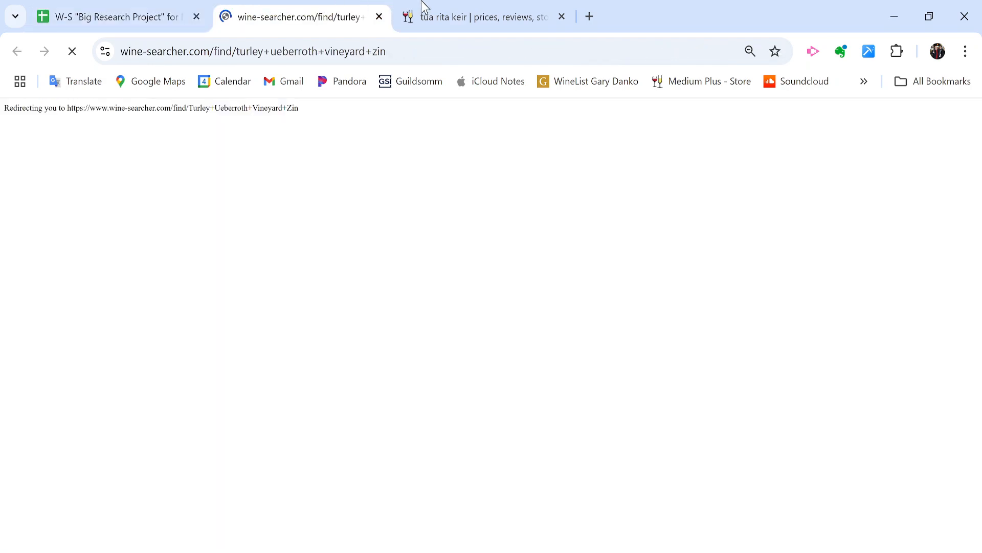
- Replace the placeholder in T2235 with the wine name "Turley Wine Cellars Ueberroth Vineyard Zinfandel" copied from the wine-searcher page
triple_click(295, 217)
key(ctrl+c)
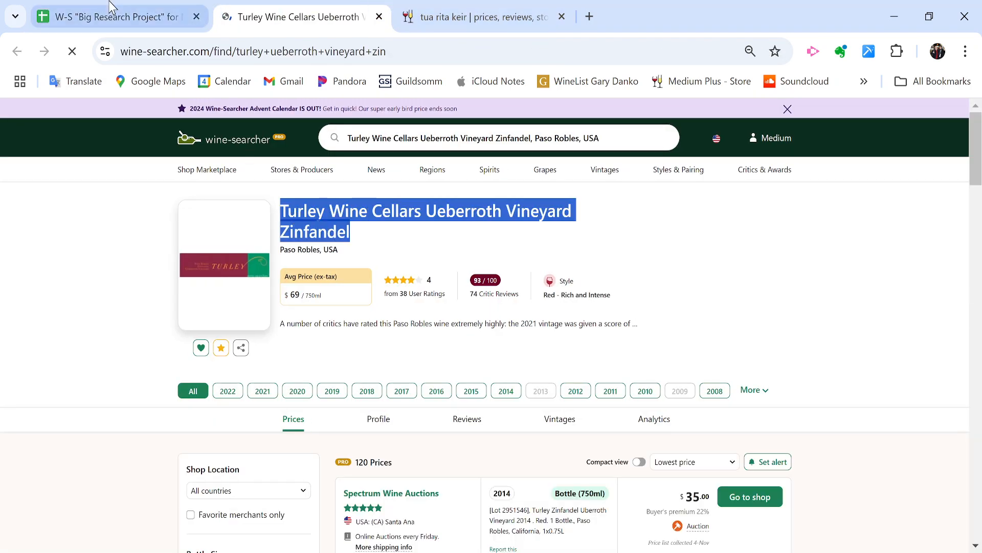
click(118, 17)
key(Right)
key(Right)
key(ctrl+v)
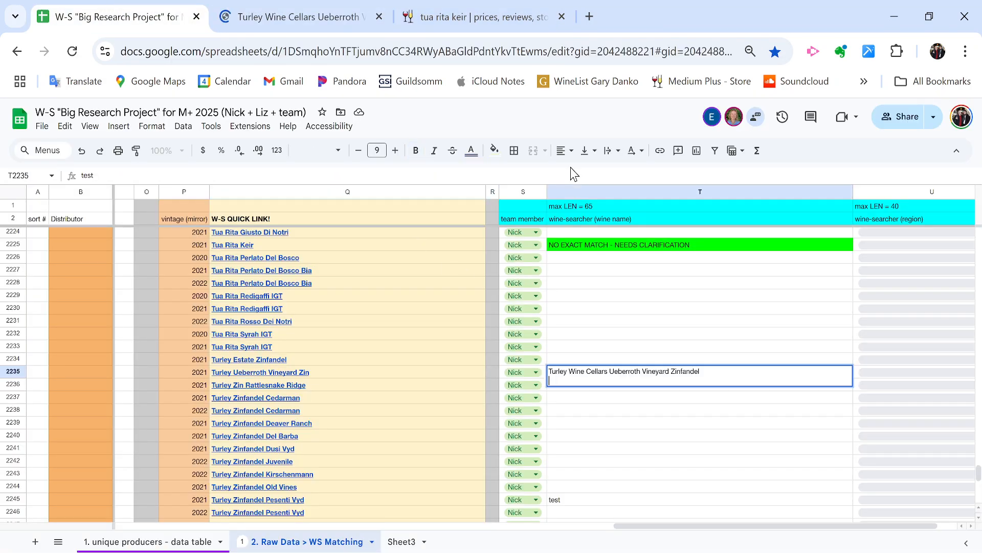
key(Return)
key(Escape)
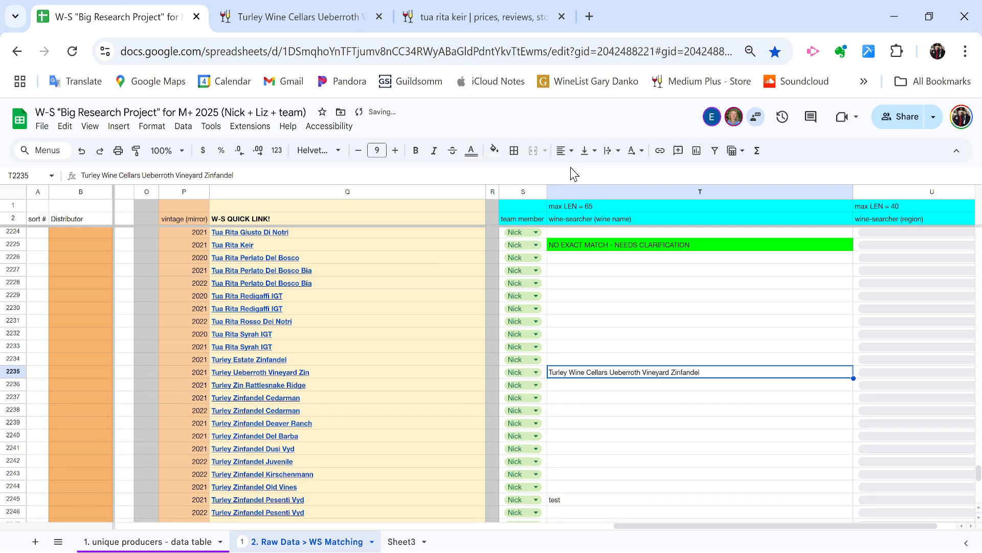
- Copy the region "Paso Robles, USA" from the Ueberroth page into the region cell U2235
click(297, 16)
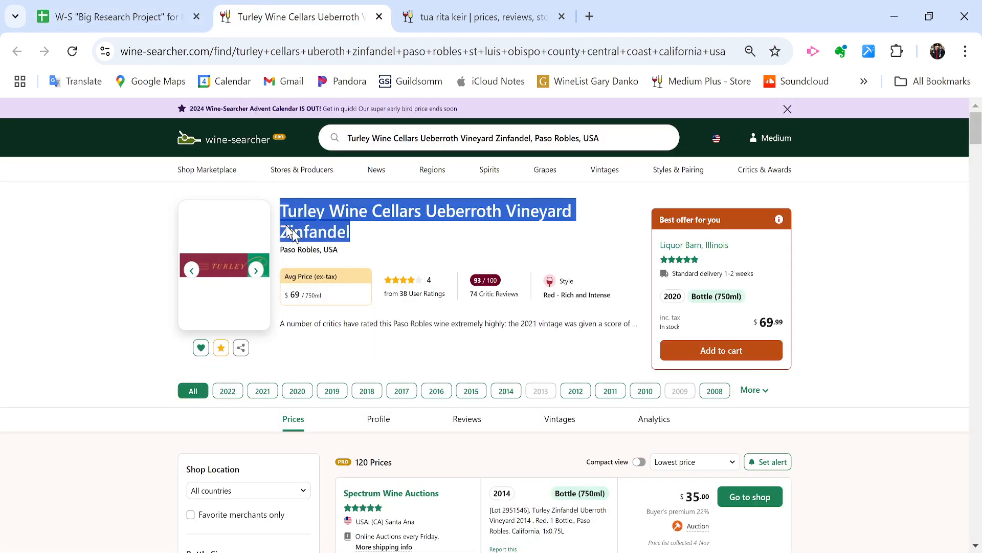
triple_click(310, 251)
key(ctrl+c)
key(ctrl+Page_Up)
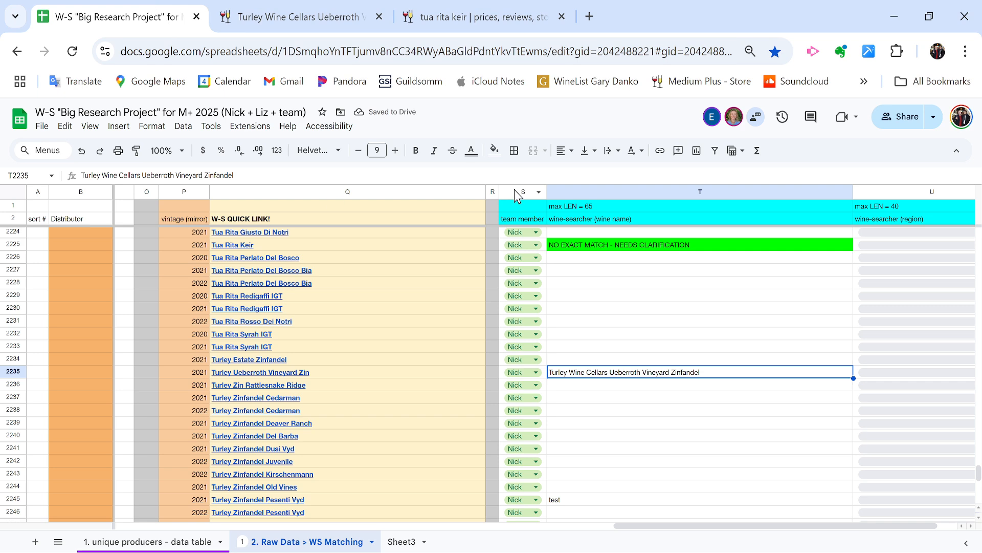
key(Right)
key(ctrl+v)
- Open the Turley Zinfandel Pesenti Vyd link in row 2245 and close the Ueberroth page
key(Left)
key(ctrl+shift+Down)
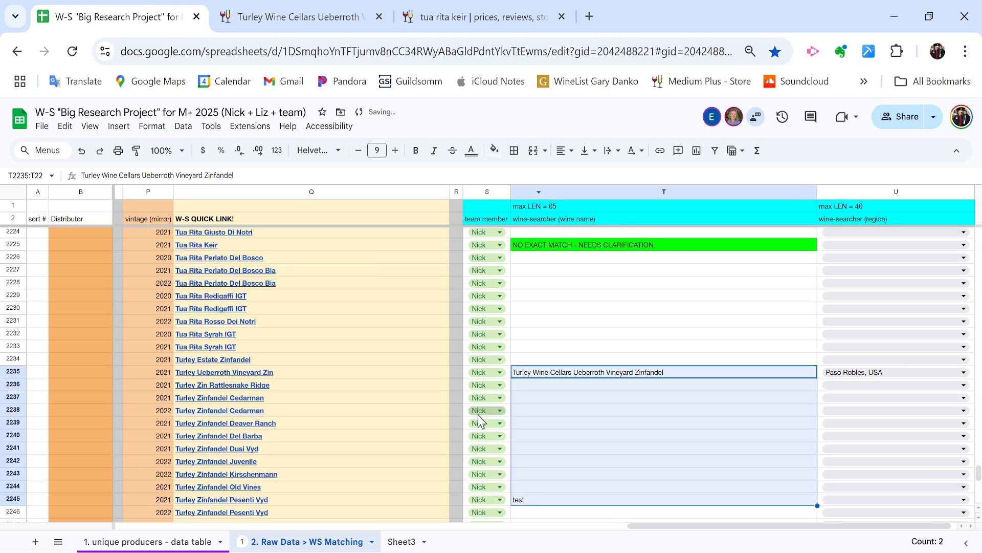
scroll(316, 449, down, 2)
click(230, 429)
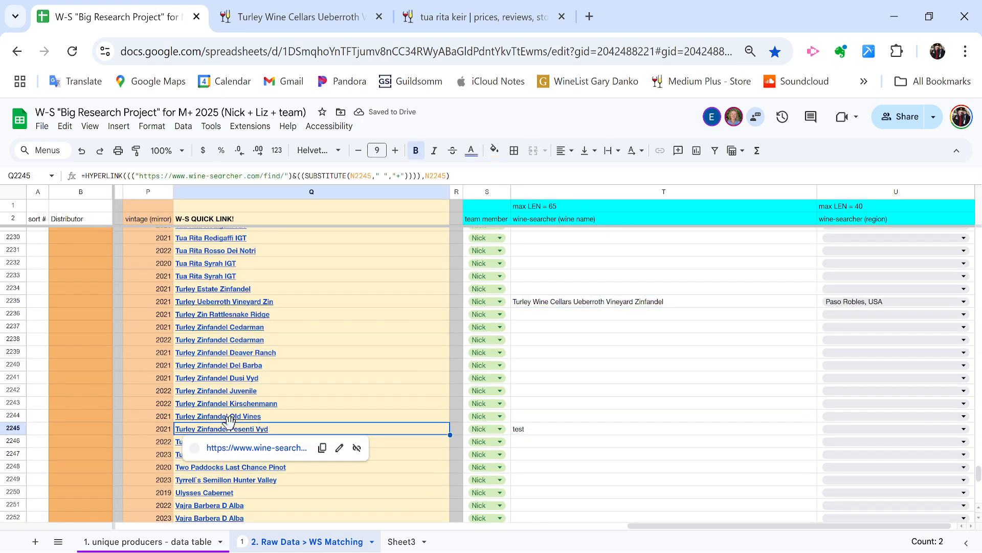
click(250, 447)
click(350, 8)
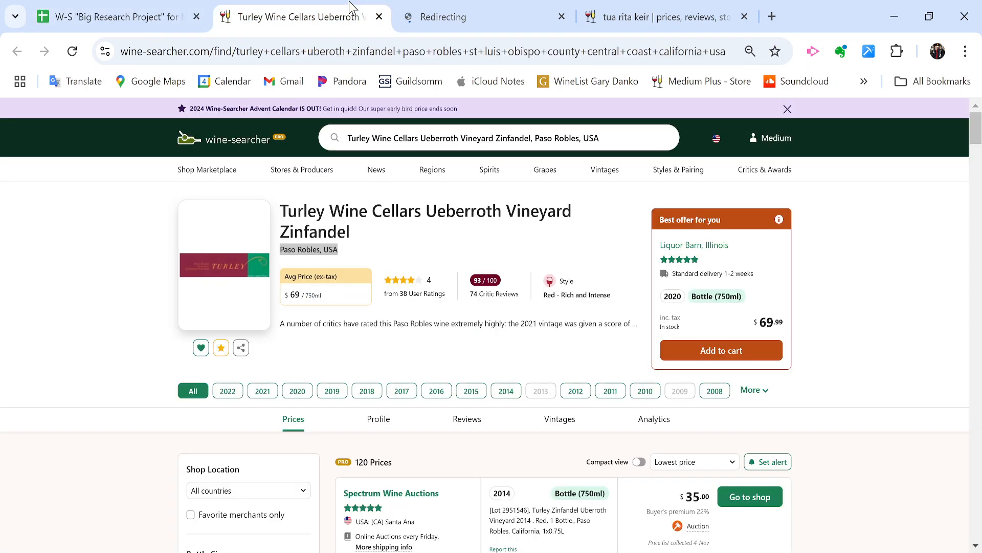
- Replace the placeholder in T2245 with the wine name "Turley Wine Cellars Pesenti Vineyard Zinfandel" copied from the wine-searcher page
triple_click(327, 211)
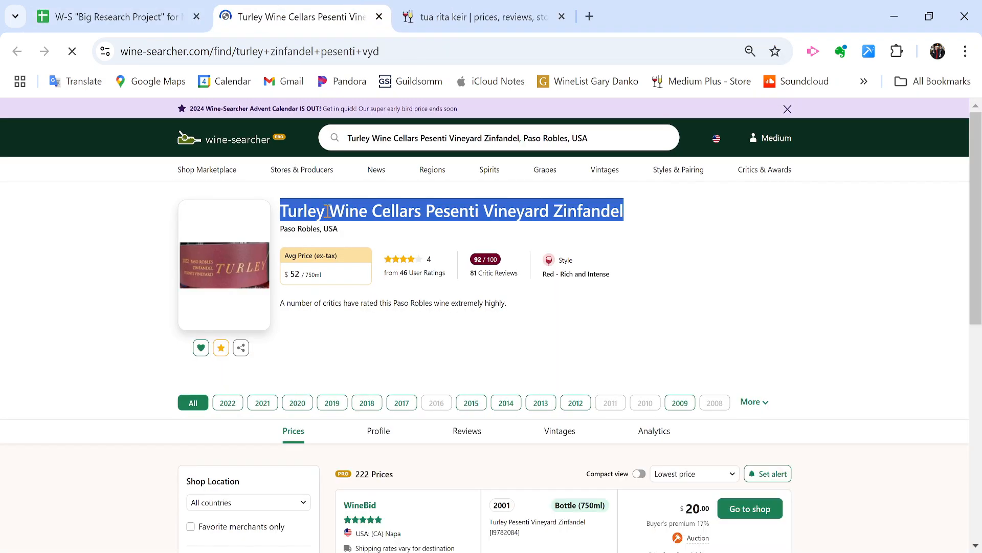
click(115, 7)
key(Right)
key(Right)
key(Right)
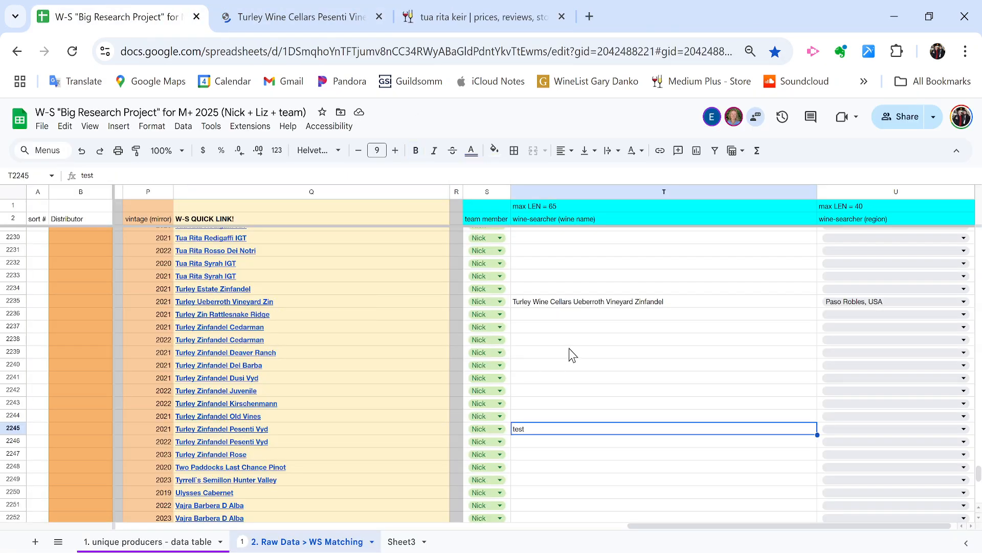
key(ctrl+v)
- Copy the region "Paso Robles, USA" from the Pesenti Vineyard page into the region cell U2245
key(Right)
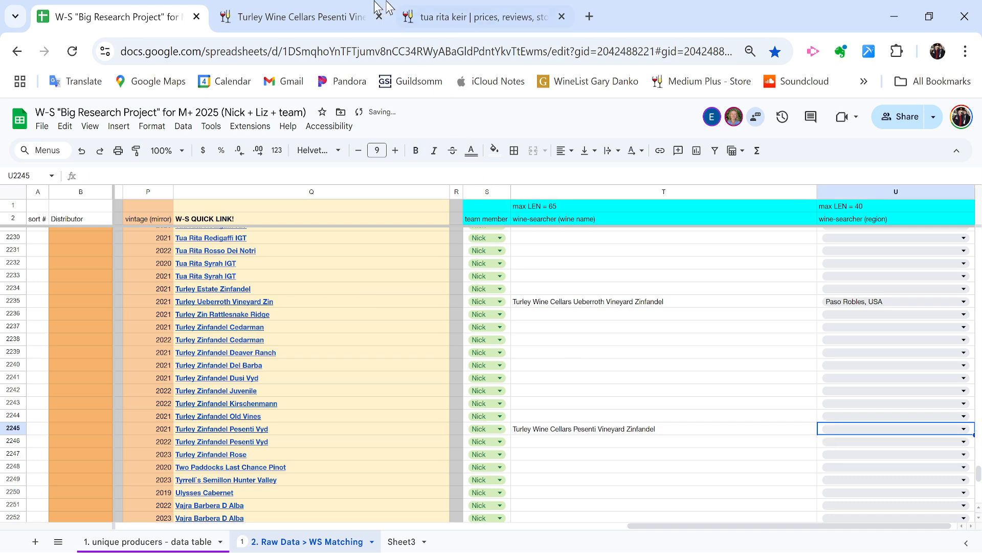
click(323, 23)
triple_click(316, 237)
key(ctrl+c)
click(153, 17)
key(ctrl+v)
- Go through the remaining "test" placeholders in the wine name column to find the last one before the sheet ends
key(Left)
key(ctrl+Down)
key(ctrl+Down)
key(ctrl+Down)
key(ctrl+Down)
key(ctrl+Down)
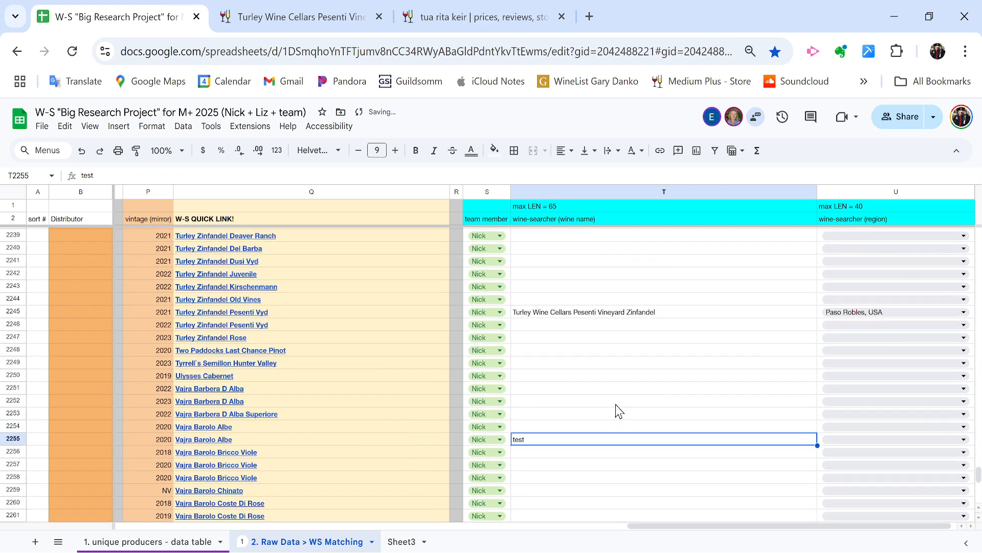
key(ctrl+Down)
key(ctrl+Down)
key(ctrl+Down)
key(ctrl+Down)
key(ctrl+Down)
key(ctrl+Down)
key(ctrl+Down)
key(ctrl+Down)
key(ctrl+Down)
key(ctrl+Down)
key(ctrl+Down)
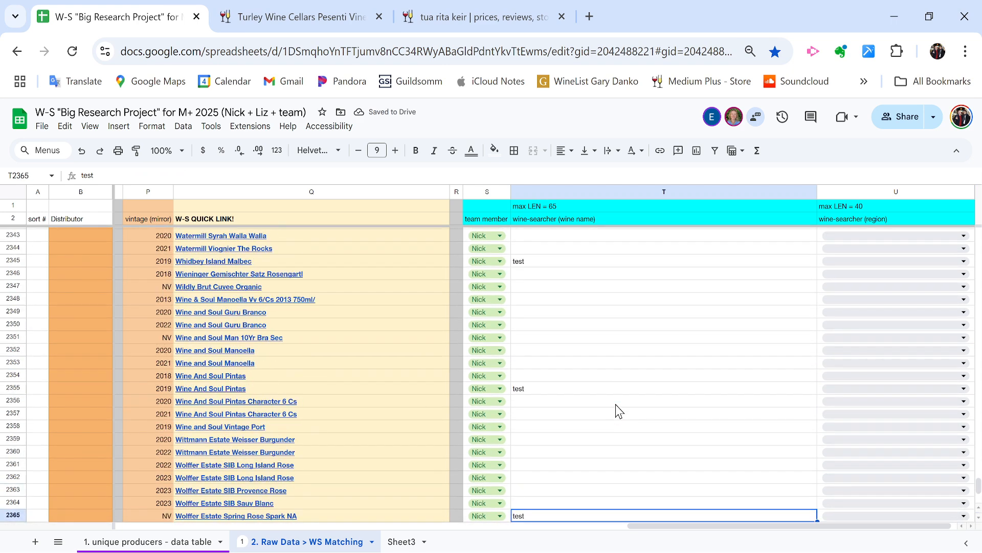
key(ctrl+Down)
key(ctrl+Down)
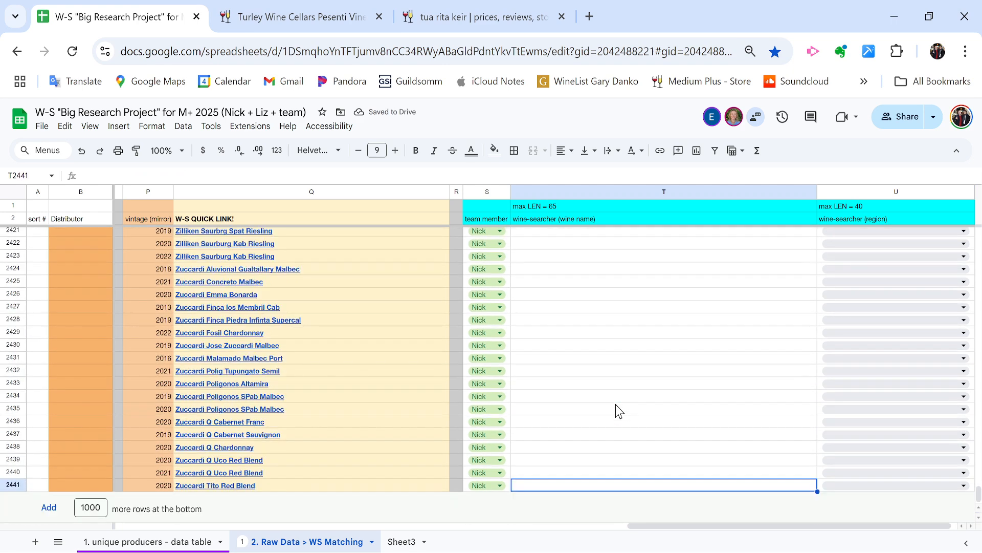
key(ctrl+Up)
- Open the Zenato Lugana Riserva Sergio link in row 2415 and close the Pesenti Vineyard page
click(225, 237)
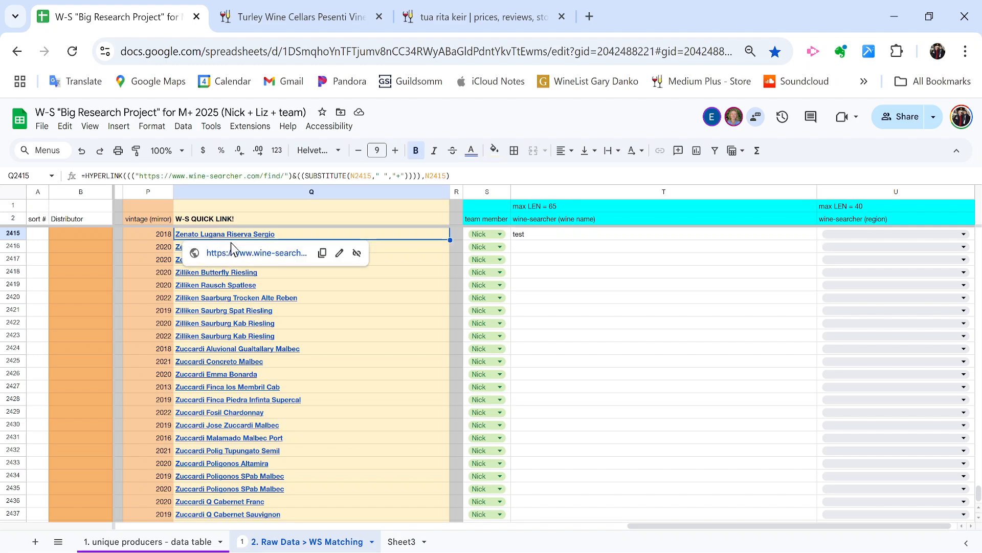
click(222, 253)
click(317, 8)
key(ctrl+w)
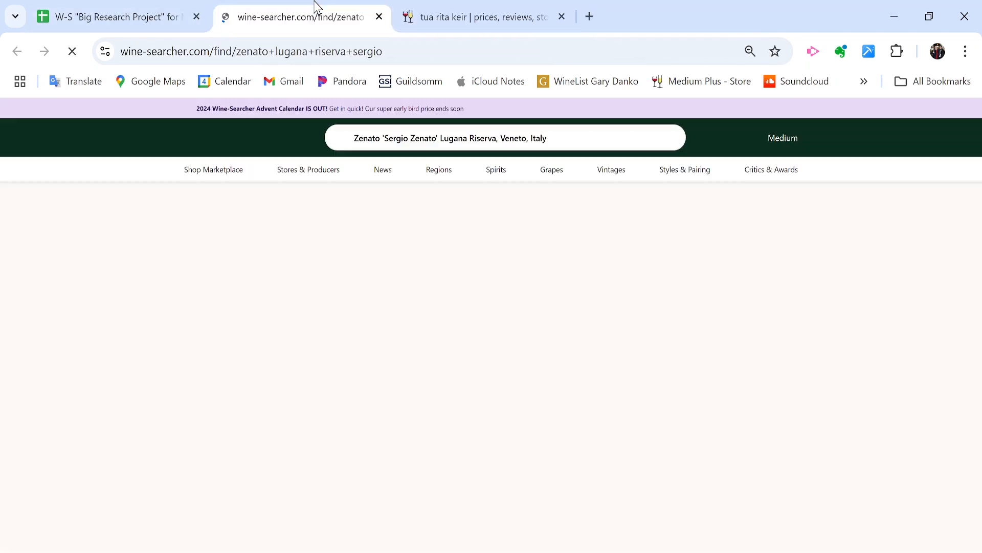
- Replace the placeholder in T2415 with the wine name "Zenato 'Sergio Zenato' Lugana Riserva" copied from the wine-searcher page
triple_click(443, 227)
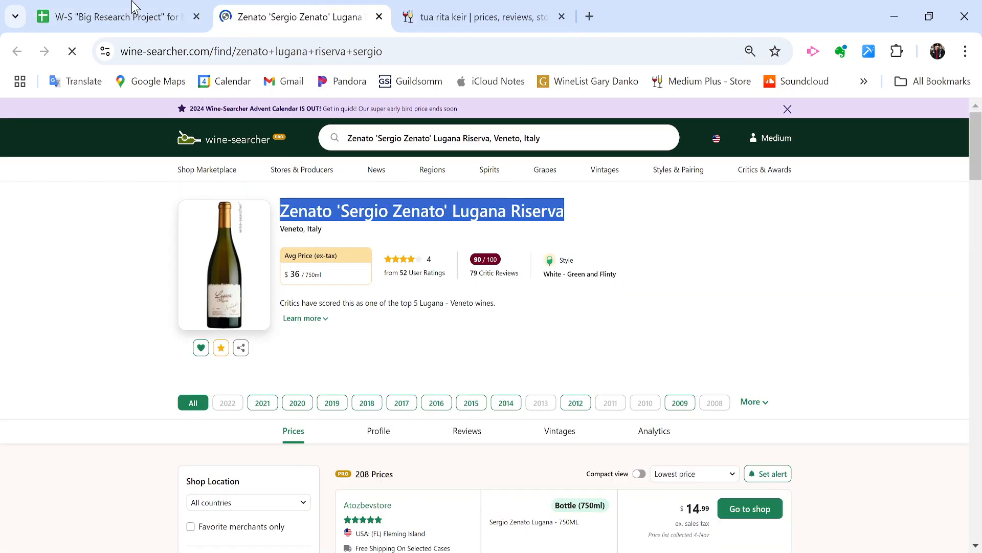
click(164, 10)
key(Right)
key(Right)
key(Right)
key(ctrl+v)
- Copy the region "Veneto, Italy" from the Zenato Lugana Riserva page into the region cell U2415
key(Right)
key(ctrl+Tab)
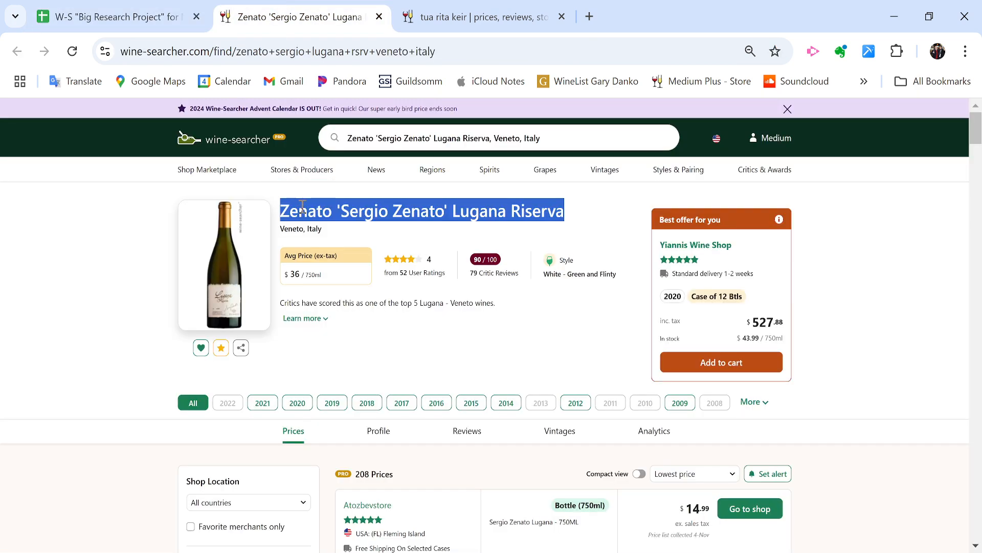
triple_click(311, 229)
key(ctrl+c)
key(ctrl+shift+Tab)
key(ctrl+v)
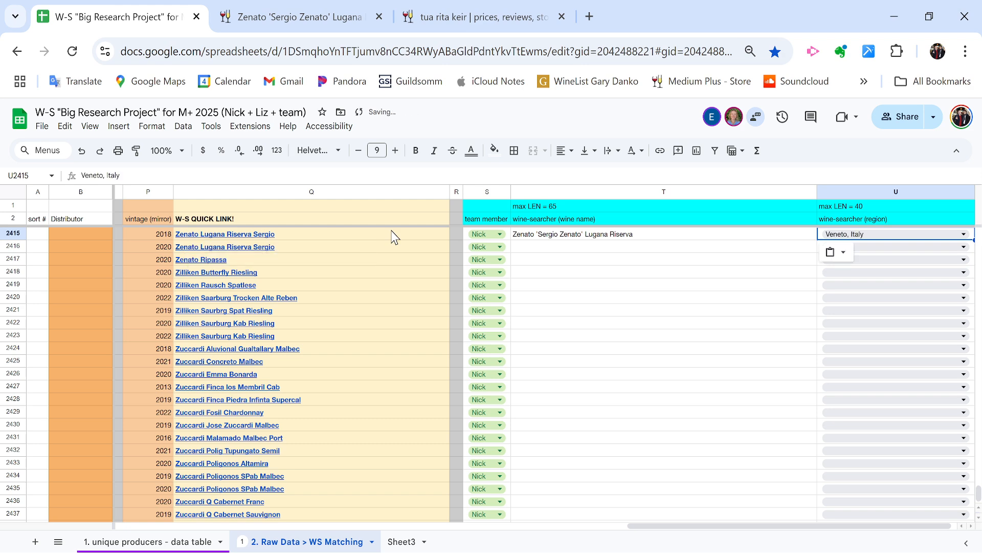
- Open the Zenato Amarone link in row 2405 and close the Lugana Riserva page
key(Left)
key(ctrl+Up)
drag(189, 239, 216, 234)
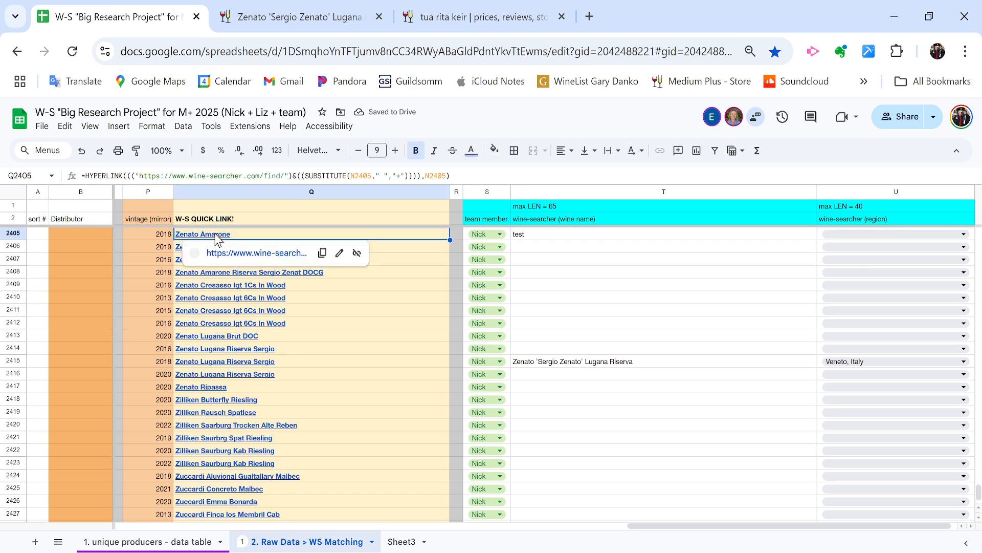
click(239, 257)
click(302, 7)
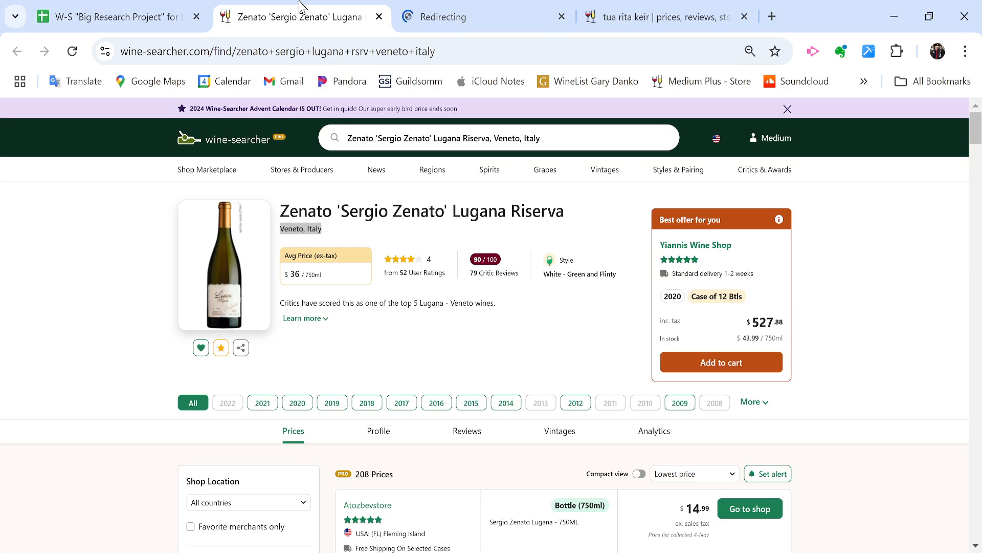
click(379, 16)
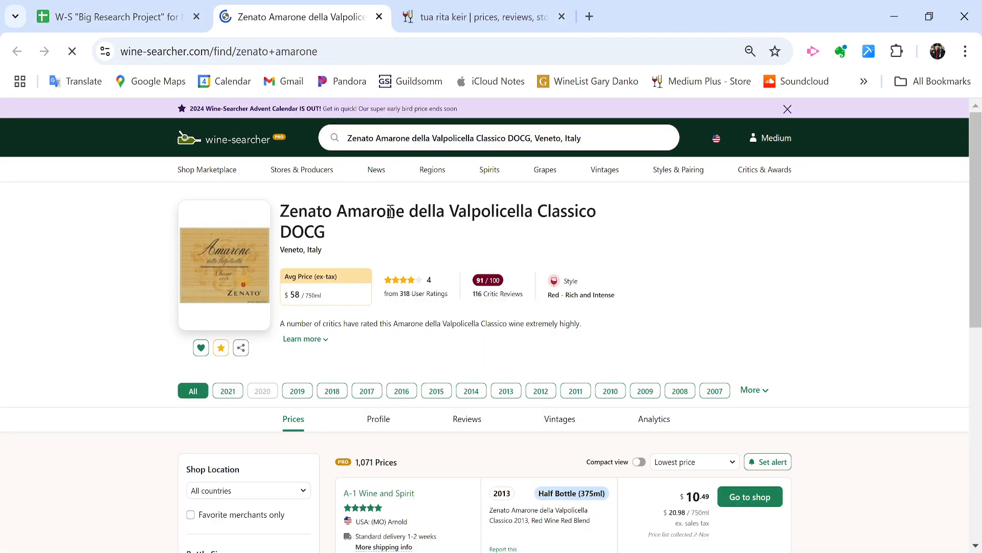
- Replace the placeholder in T2405 with the wine name "Zenato Amarone della Valpolicella Classico DOCG" copied from the wine-searcher page
triple_click(390, 212)
click(141, 13)
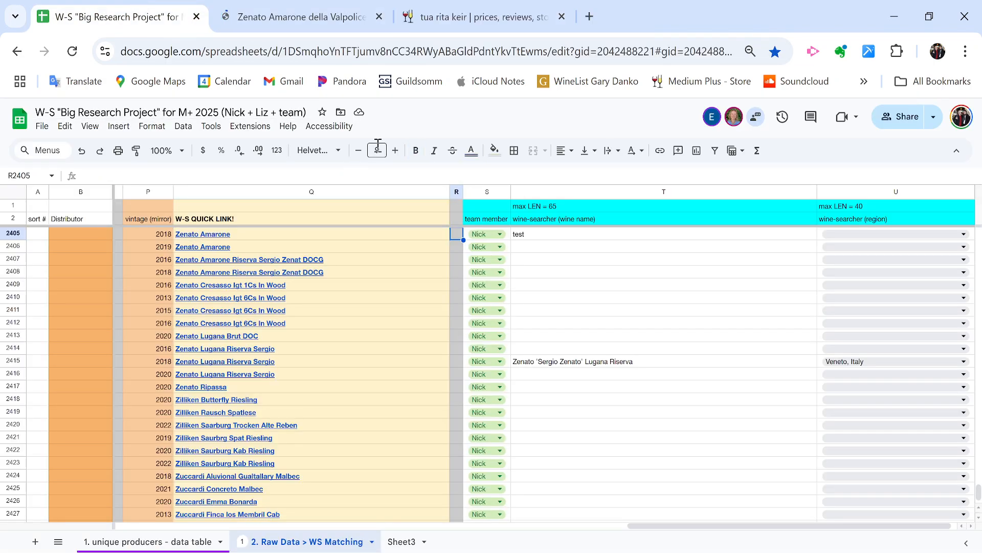
key(Right)
key(Right)
key(ctrl+v)
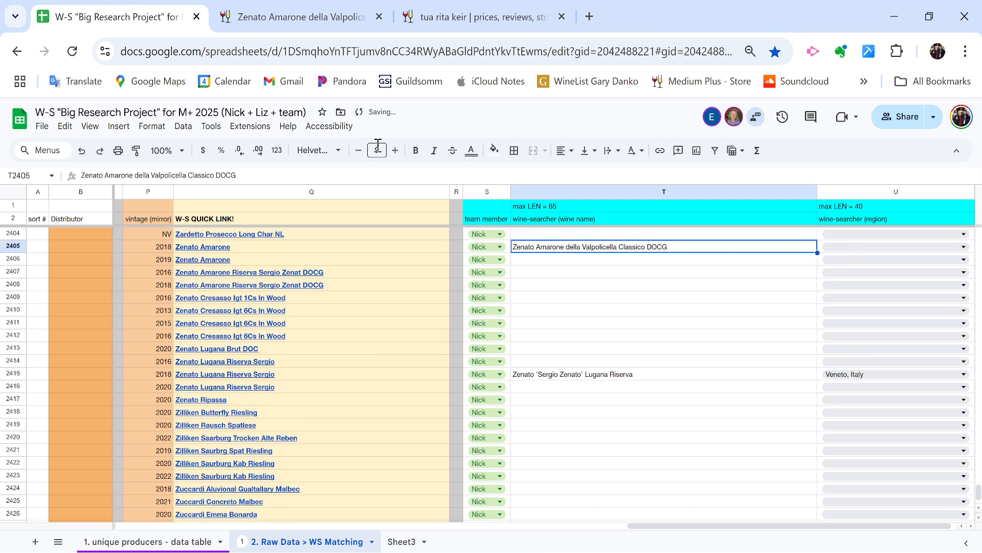
key(Down)
key(Up)
key(Left)
key(Left)
key(Left)
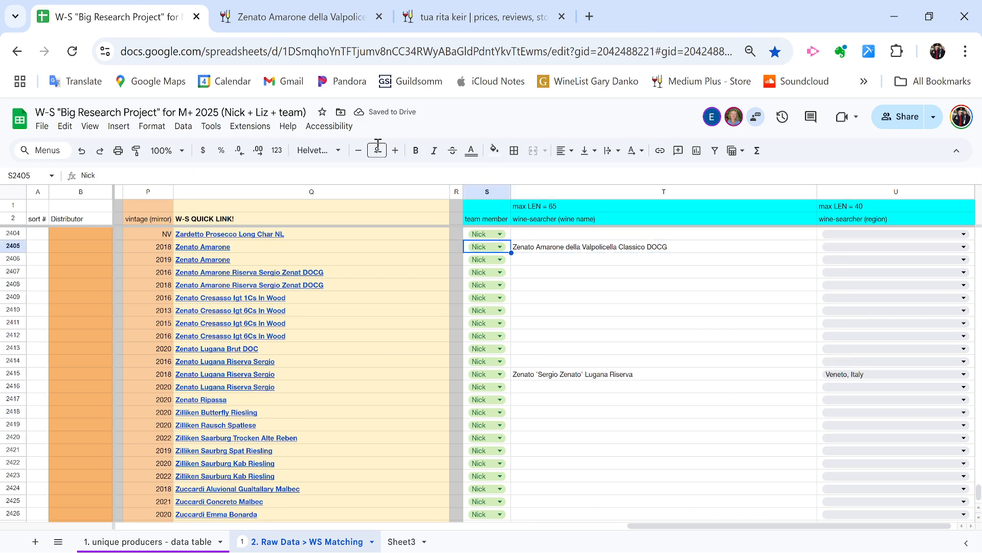
key(Left)
key(Right)
key(Left)
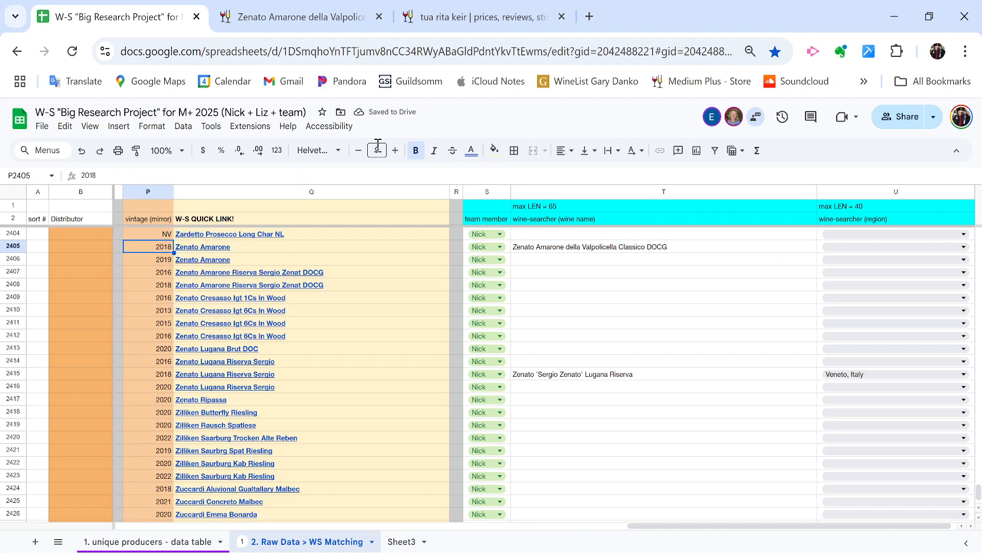
key(Right)
key(Right)
key(Right)
key(Right)
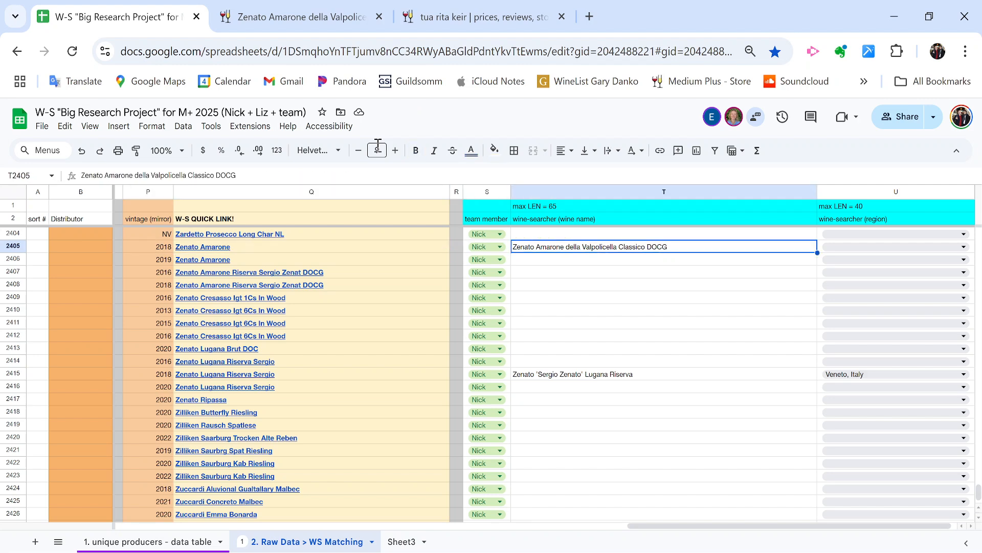
scroll(840, 361, up, 2)
- Copy the region "Veneto, Italy" from the Zenato Amarone page into the region cell U2405
click(297, 16)
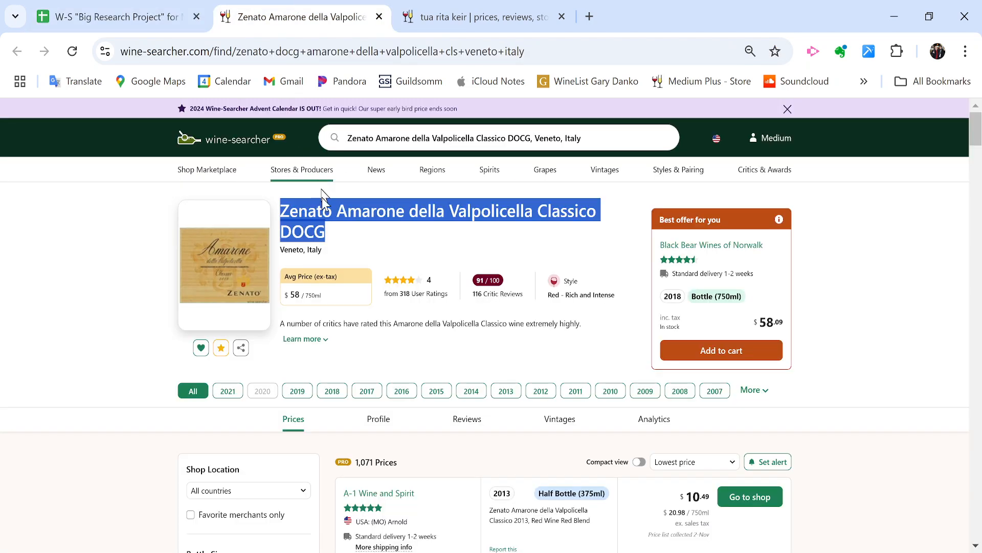
triple_click(303, 254)
click(113, 16)
key(Right)
key(ctrl+v)
- Open the Yalumba The Menzies Coon Cab Sv link in row 2395 and close the Zenato Amarone page
key(Left)
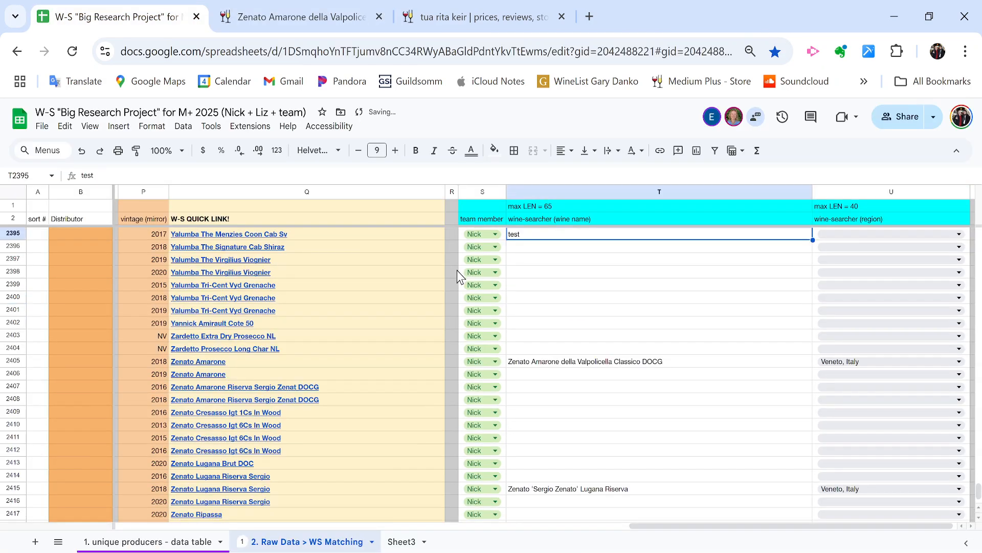
click(317, 235)
click(246, 253)
click(273, 7)
key(ctrl+w)
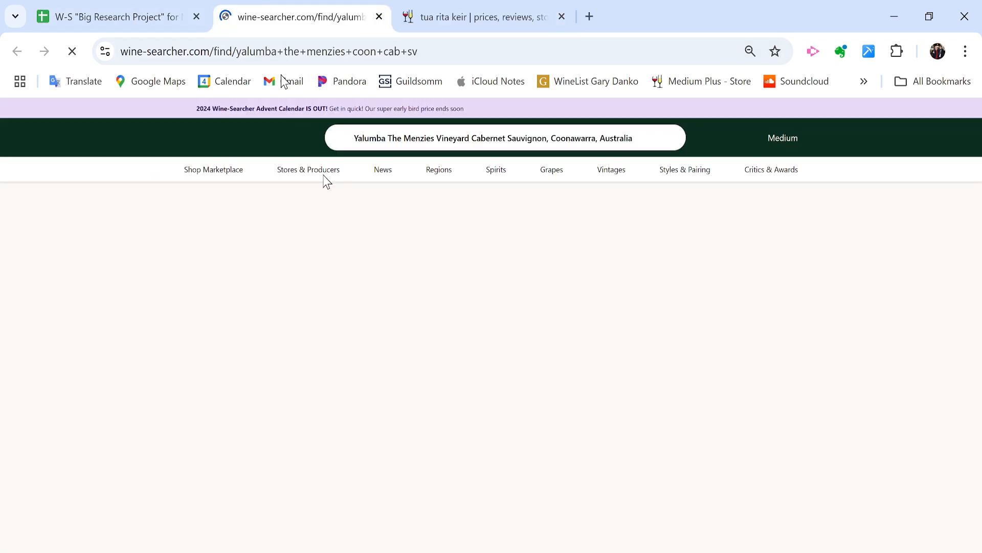
- Replace the placeholder in T2395 with the wine name "Yalumba The Menzies Vineyard Cabernet Sauvignon" copied from the wine-searcher page
triple_click(347, 205)
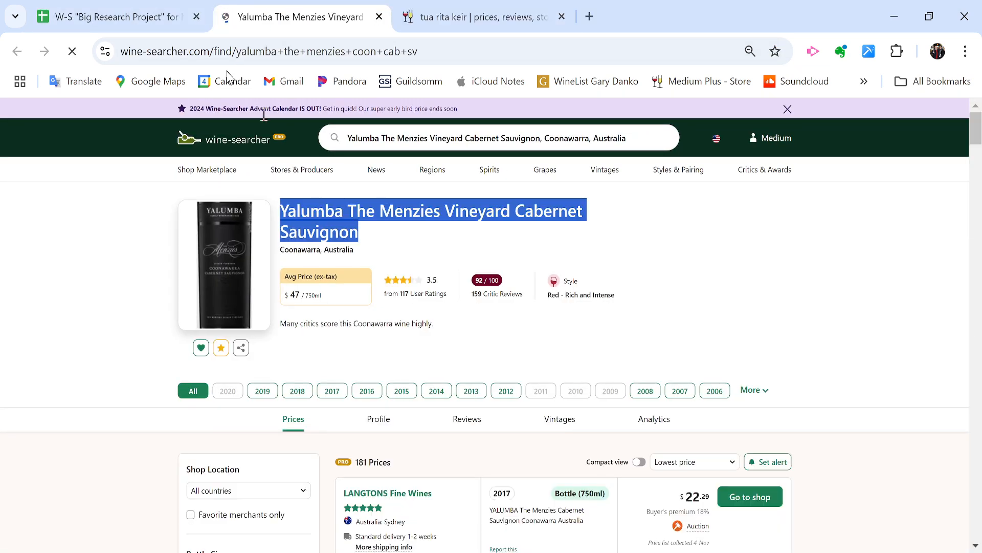
click(167, 7)
key(Right)
key(Right)
key(Right)
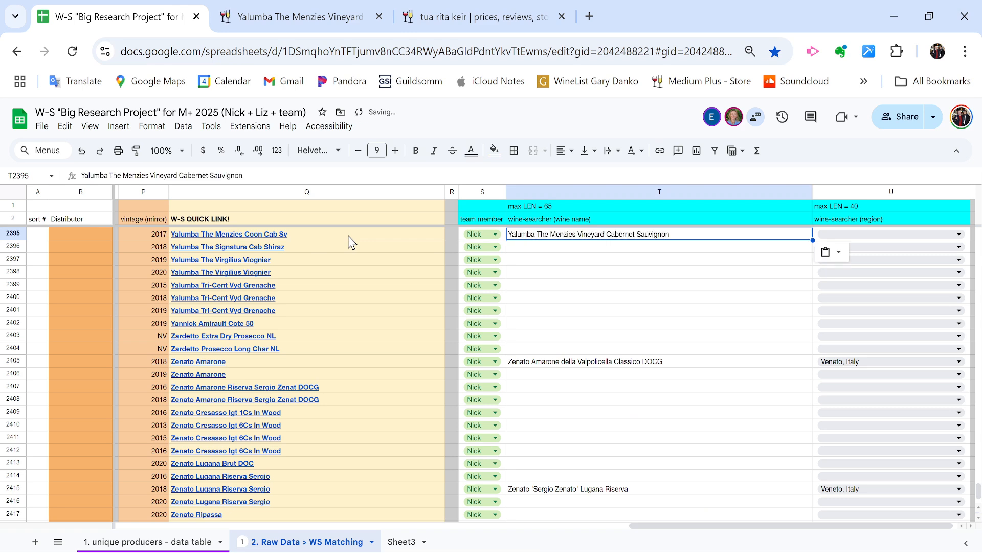
key(ctrl+v)
key(Left)
key(Left)
key(Left)
key(Left)
key(Right)
key(Right)
key(Right)
key(Right)
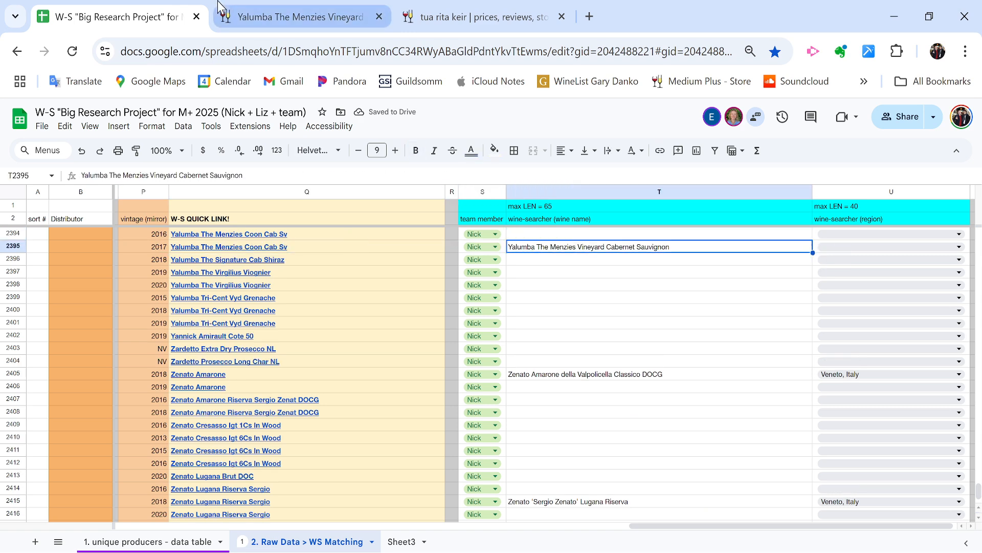
- Copy the region "Coonawarra, Australia" from the Yalumba The Menzies page into the region cell U2395
click(302, 16)
click(314, 269)
triple_click(301, 251)
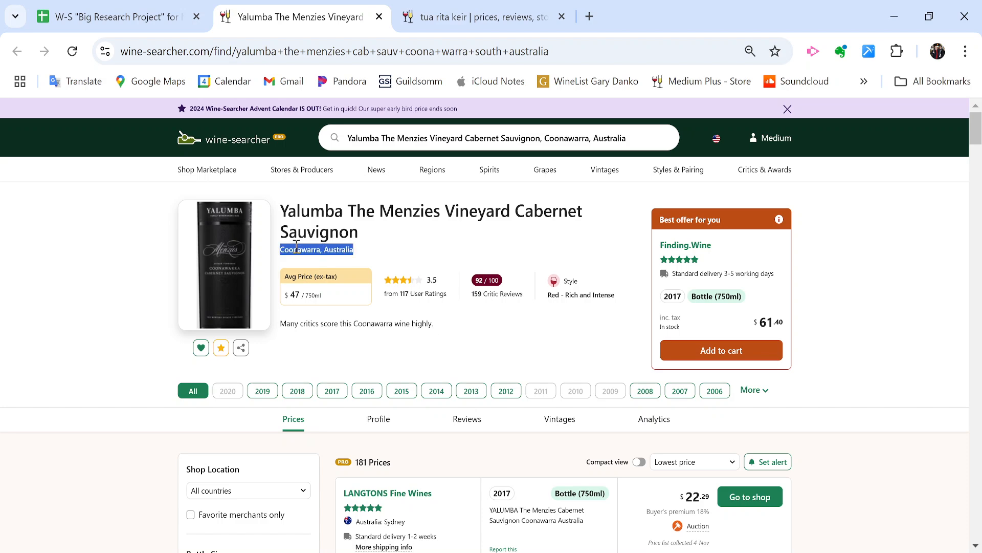
click(118, 17)
key(Right)
key(ctrl+v)
key(Left)
key(Left)
key(Left)
key(Left)
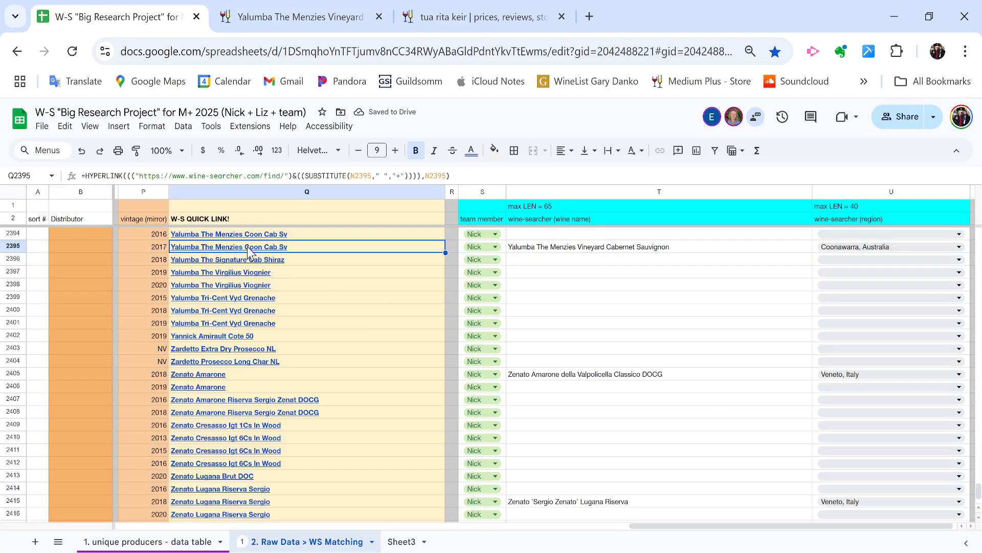
click(616, 245)
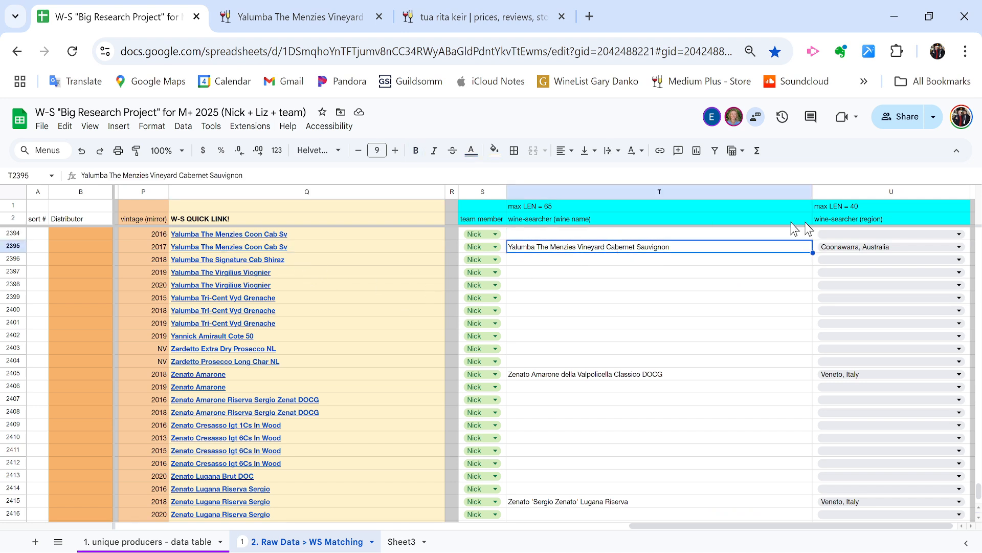
key(Up)
key(Down)
- Open the Yalumba Antique Muscat link in row 2385 and close the Yalumba The Menzies and Tua Rita Keir pages
key(ctrl+Up)
click(224, 233)
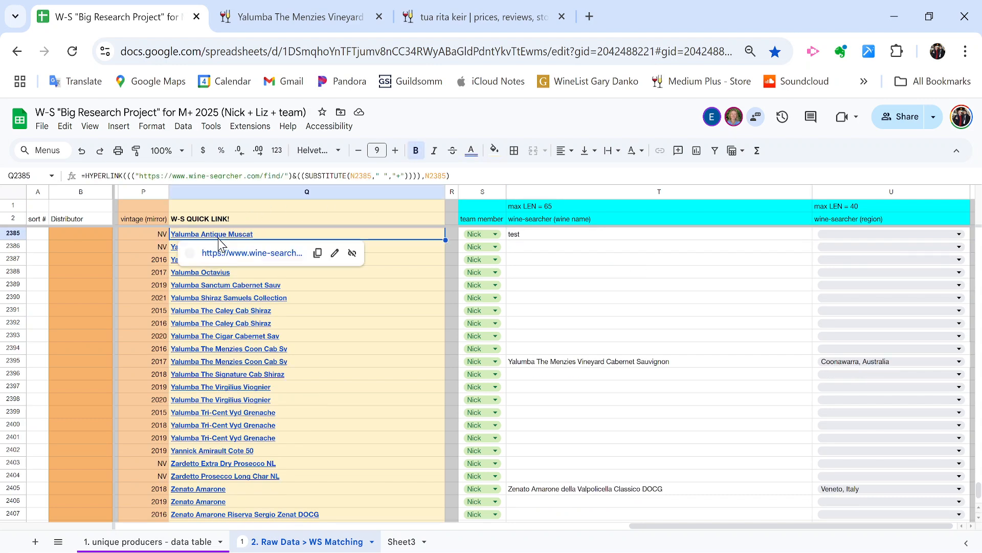
click(240, 254)
click(307, 16)
key(ctrl+w)
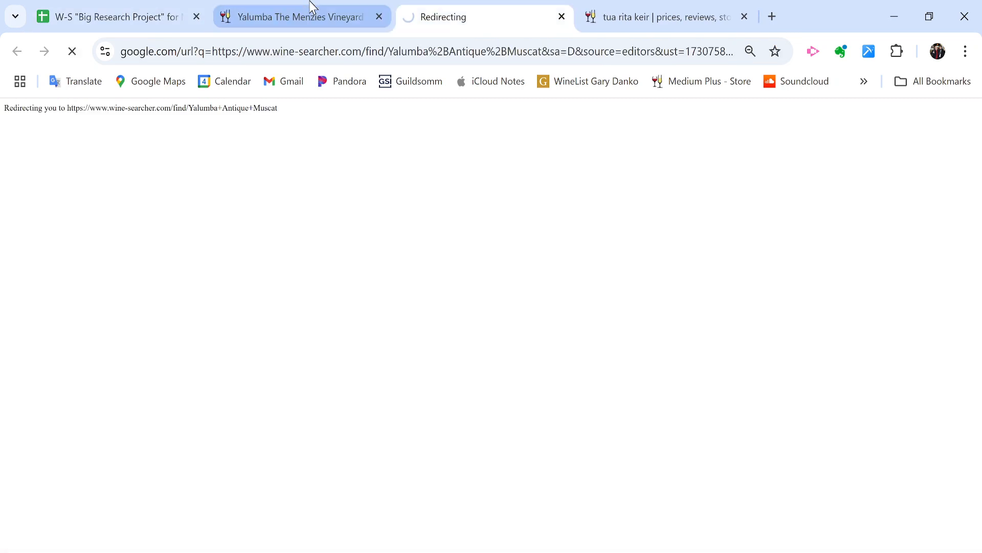
click(532, 7)
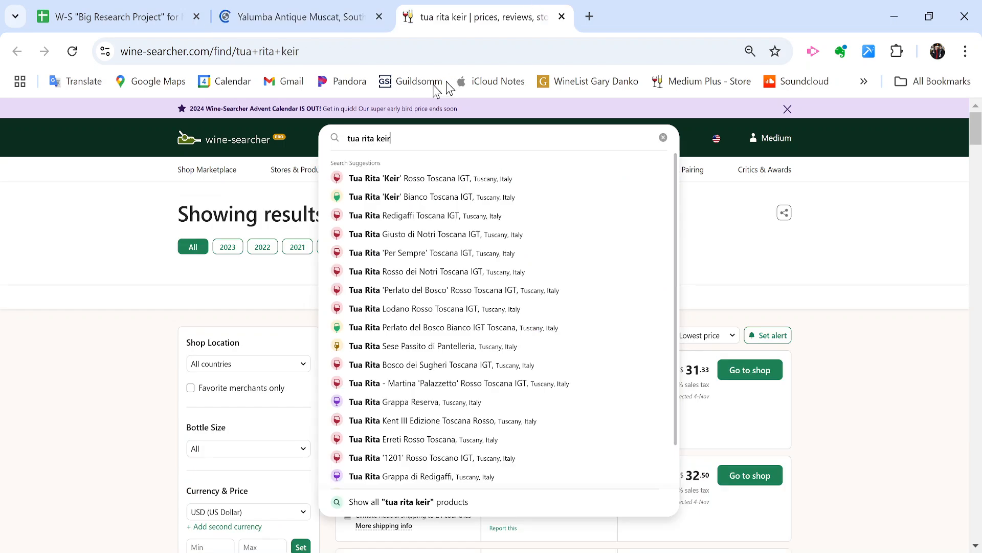
key(ctrl+w)
- Replace the placeholder in T2385 with the wine name "Yalumba Antique Muscat" copied from the wine-searcher page
triple_click(410, 217)
key(ctrl+c)
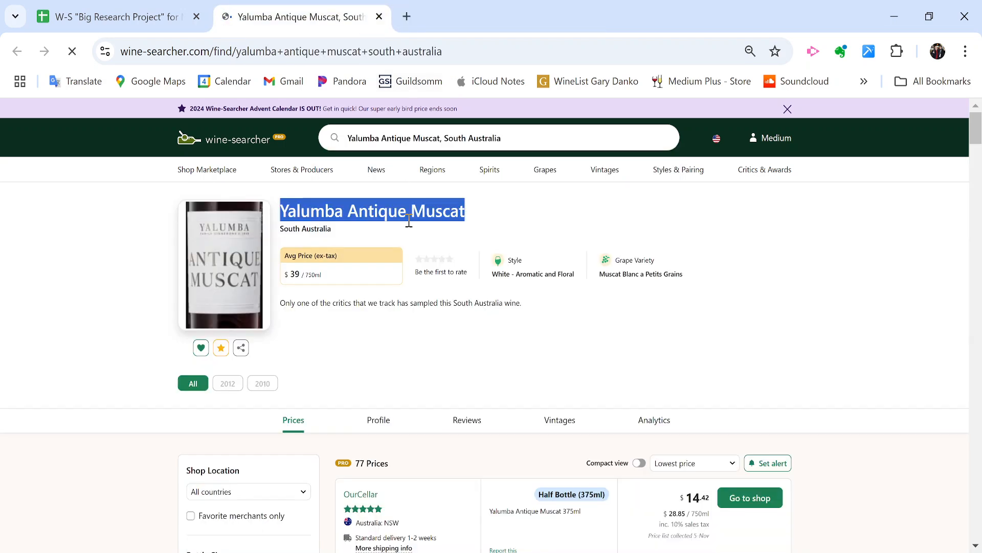
click(126, 7)
key(Right)
key(Right)
key(Right)
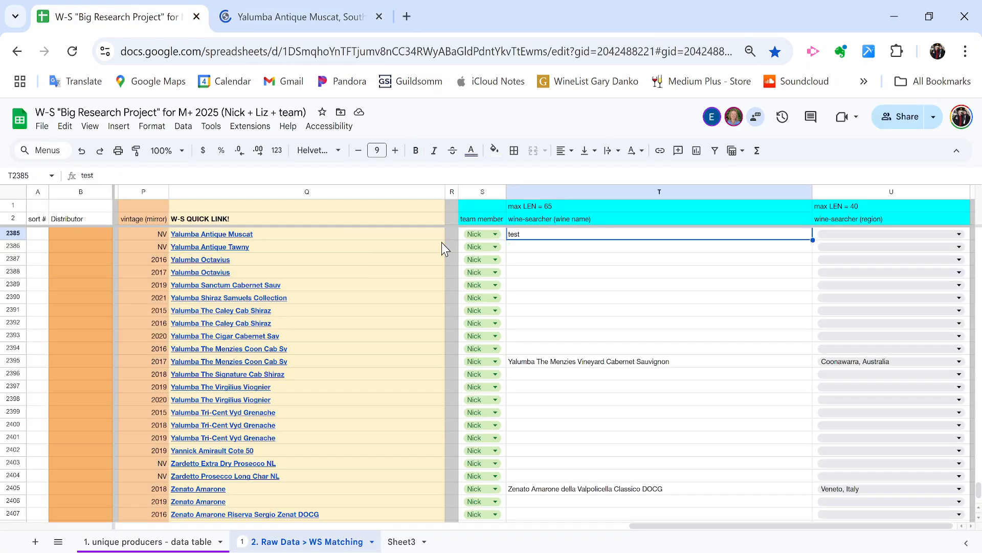
key(ctrl+shift+v)
- Copy the region "South Australia" from the Yalumba Antique Muscat page into the region cell U2385
key(Right)
click(268, 13)
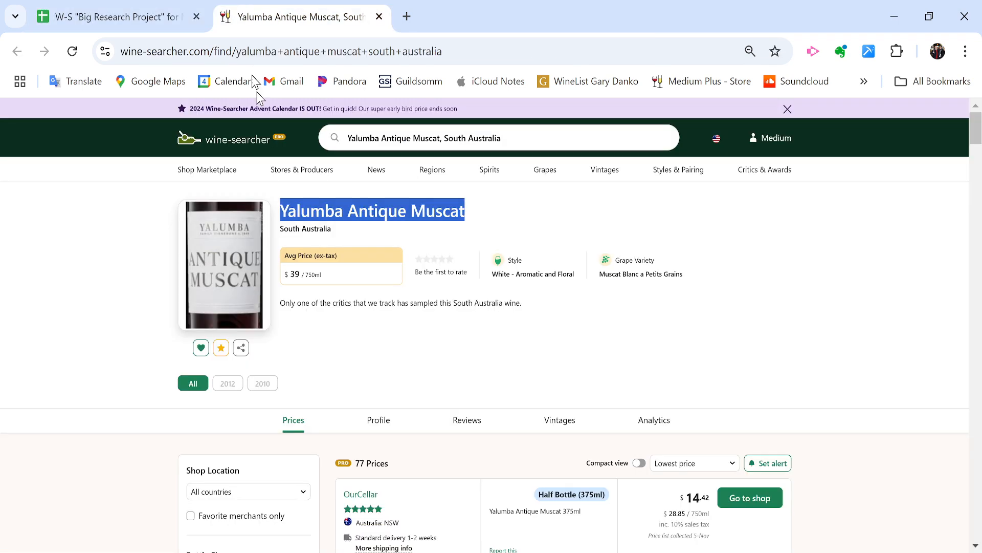
click(301, 235)
triple_click(301, 237)
key(ctrl+c)
click(132, 4)
key(ctrl+shift+v)
- Open the Xavier Monnot Beaune 1Er CLT link in row 2375 and close the Yalumba Antique Muscat page
key(Left)
key(ctrl+Up)
scroll(293, 220, up, 1)
click(233, 251)
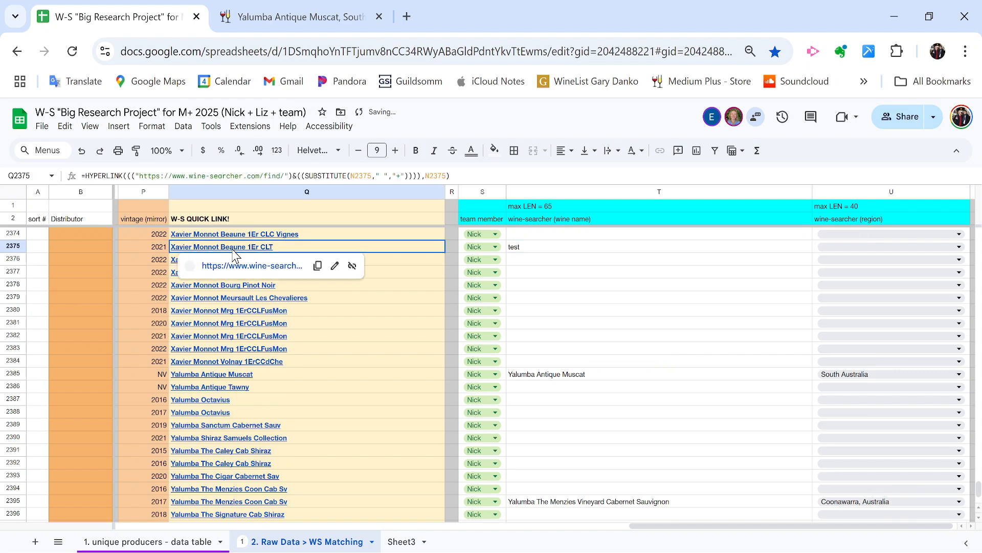
click(237, 263)
click(425, 7)
key(ctrl+w)
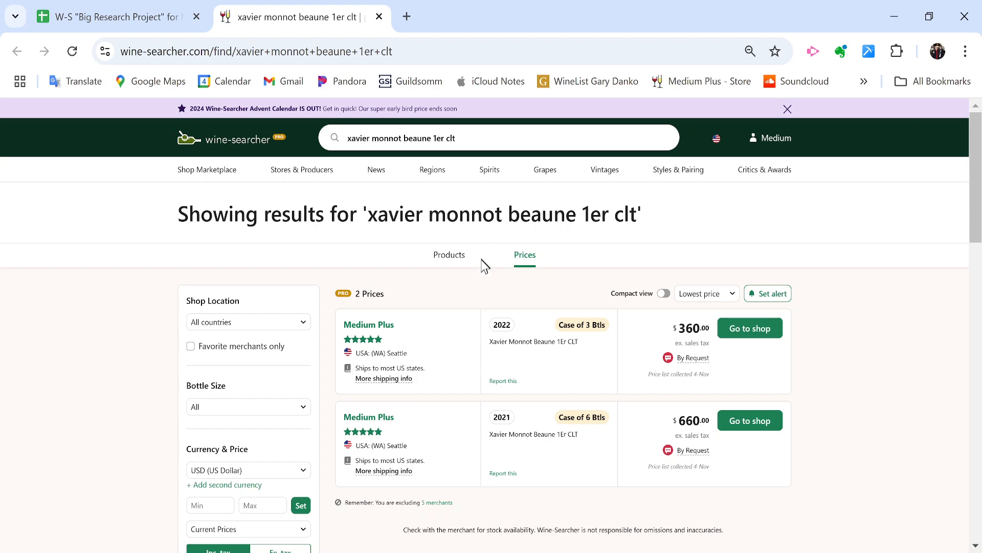
- Examine the prices and product matches for Xavier Monnot Beaune 1er CLT, plus the search suggestions for "xavier monnot beaune"
scroll(546, 358, down, 3)
scroll(545, 358, up, 3)
triple_click(219, 214)
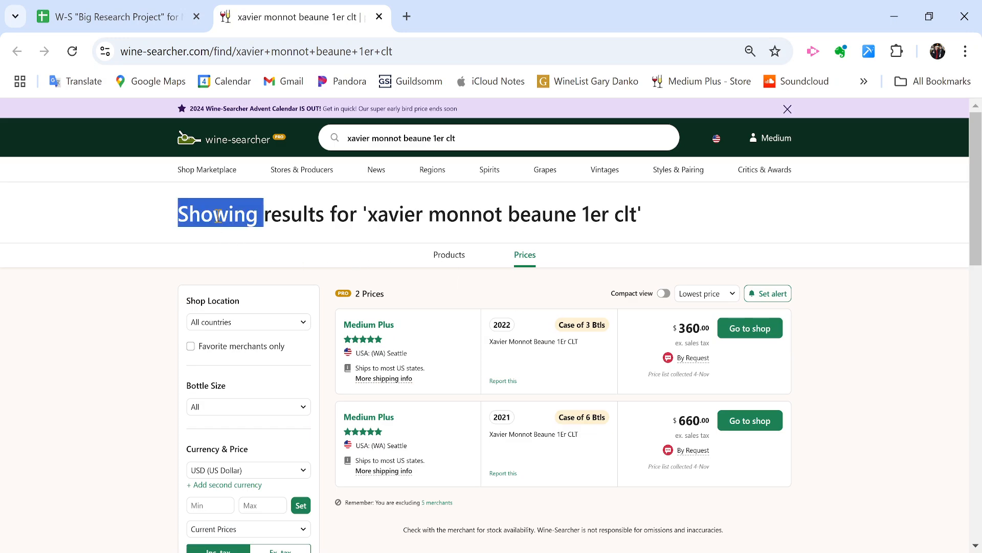
double_click(596, 214)
double_click(618, 215)
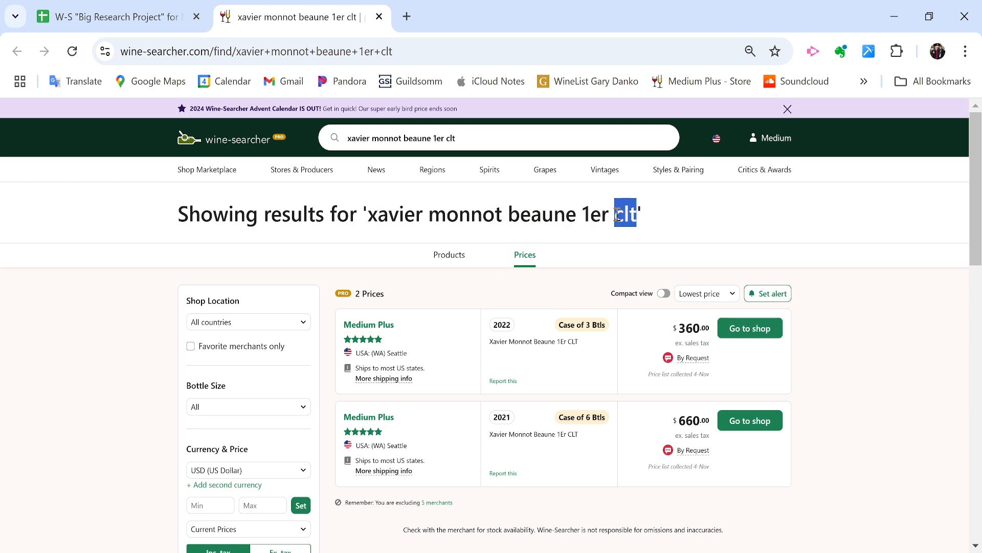
triple_click(517, 343)
triple_click(531, 434)
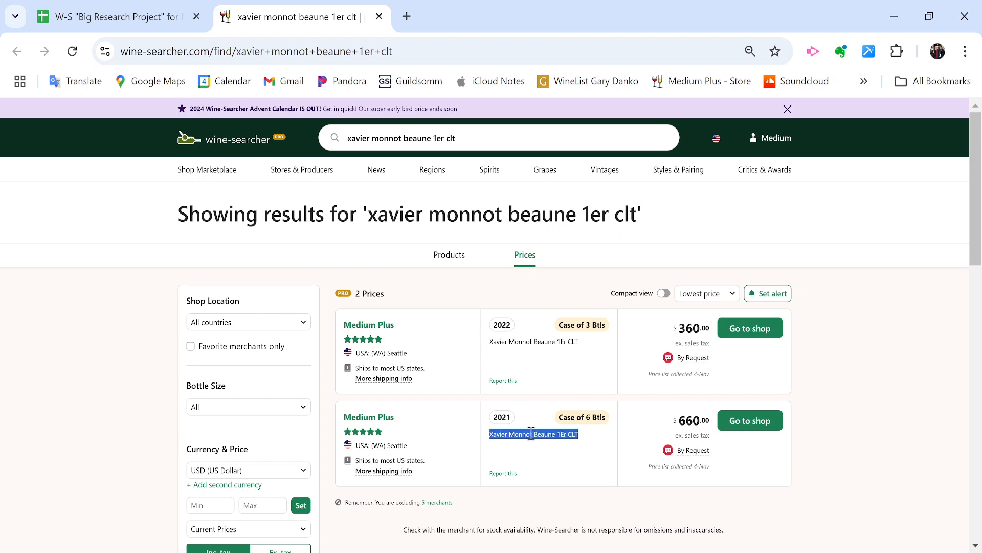
click(457, 267)
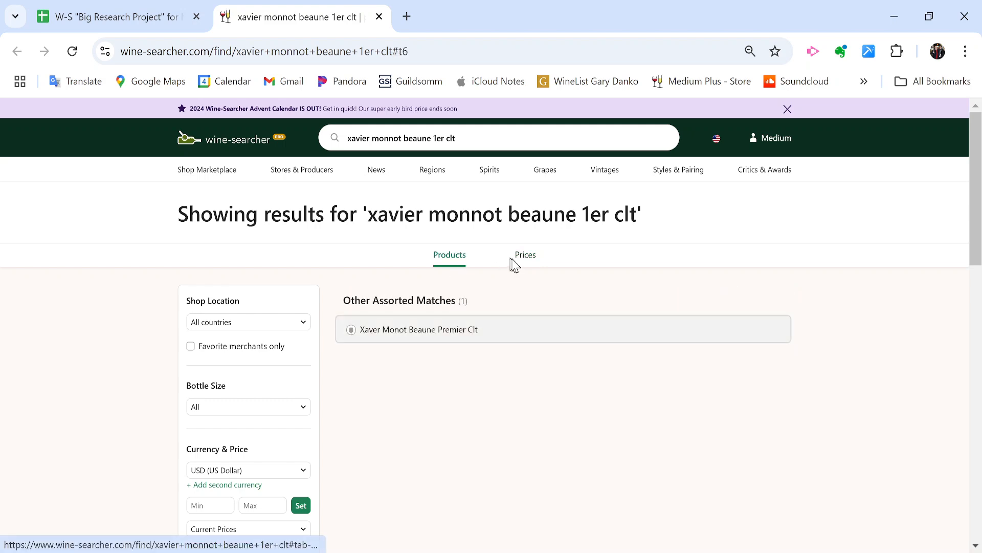
click(526, 256)
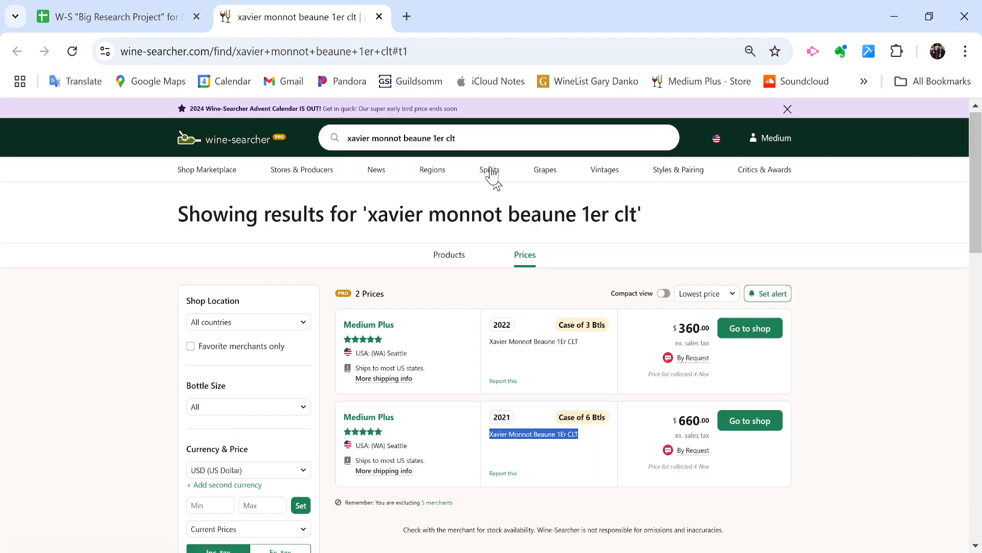
click(471, 138)
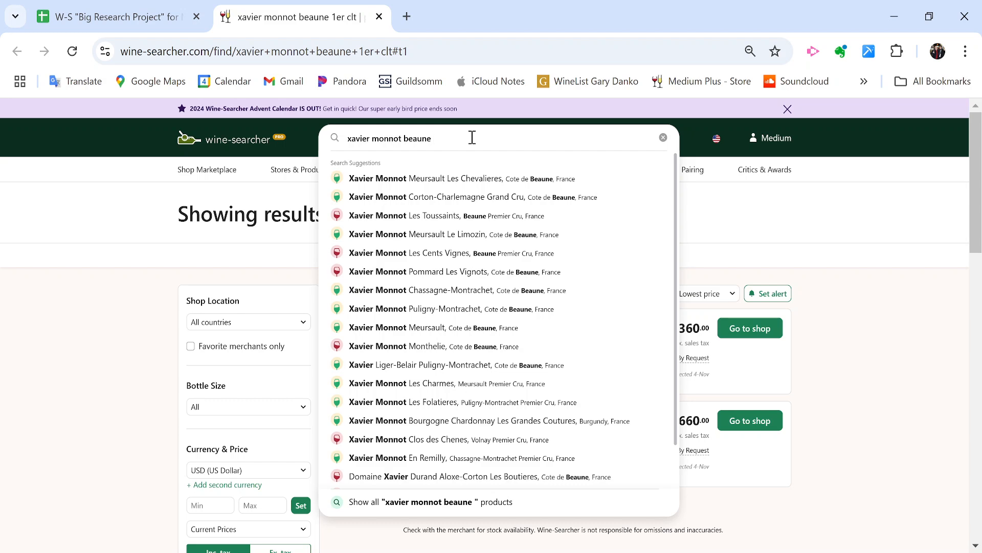
click(119, 342)
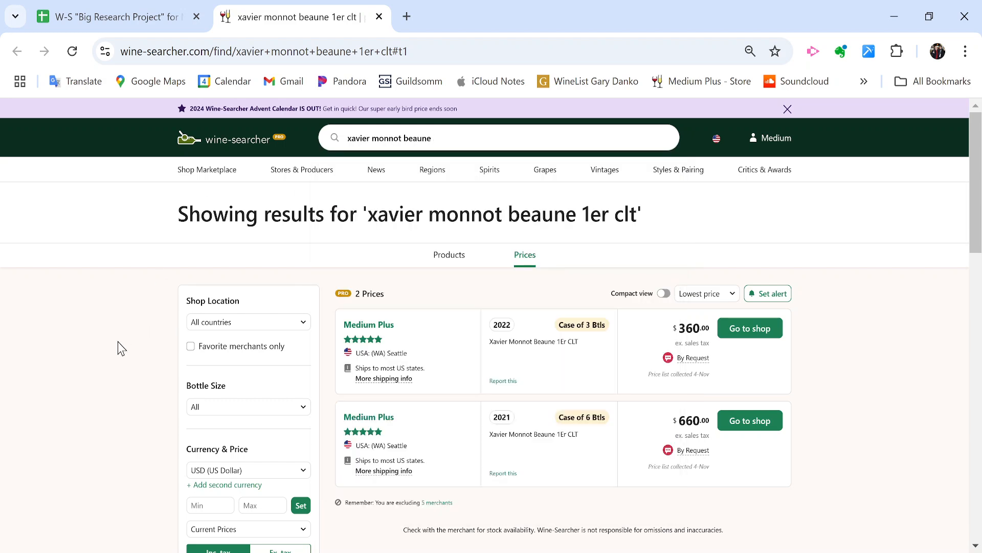
- Enter "NO EXACT MATCH" as both the wine name and the region in row 2375
click(118, 17)
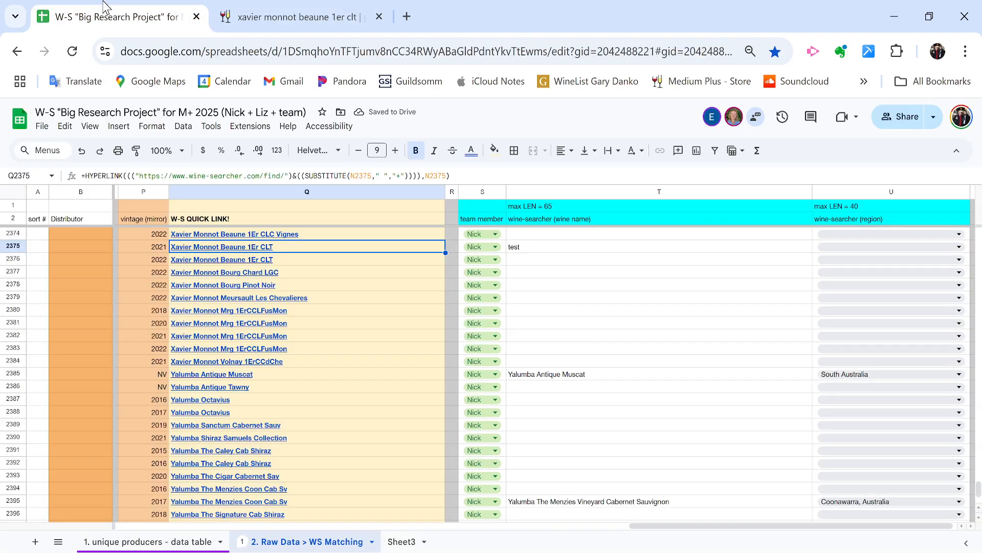
click(586, 248)
text(NO EXACT M)
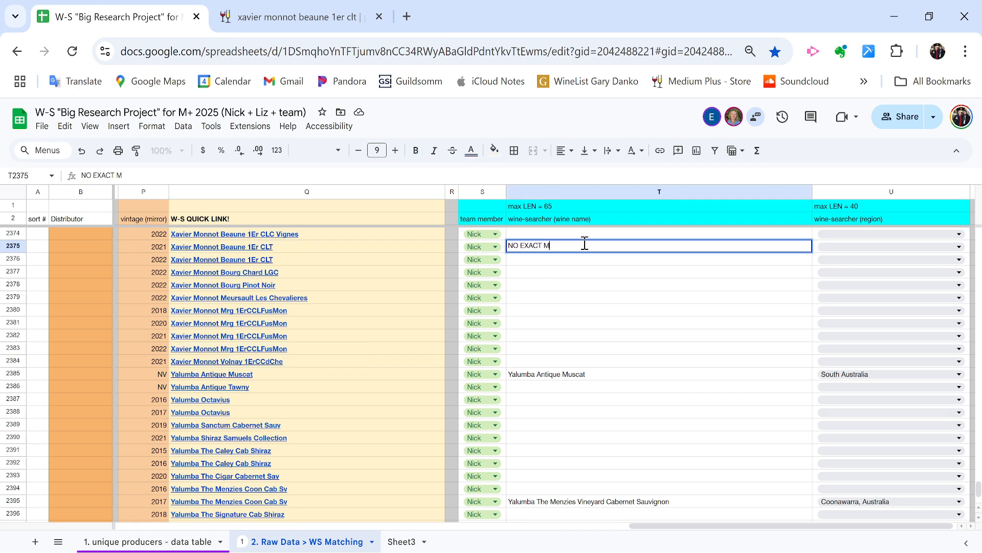
key(Return)
key(Up)
key(ctrl+c)
key(Right)
key(ctrl+v)
key(Left)
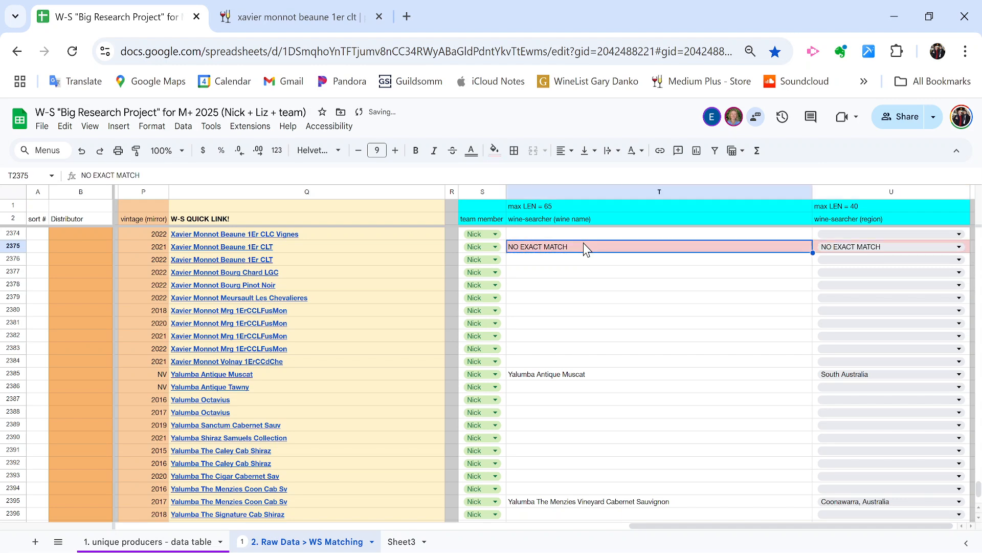
- Open the Wolffer Estate Spring Rose Spark NA link in row 2365 and close the Xavier Monnot page
scroll(584, 244, up, 1)
scroll(586, 249, up, 1)
key(ctrl+Up)
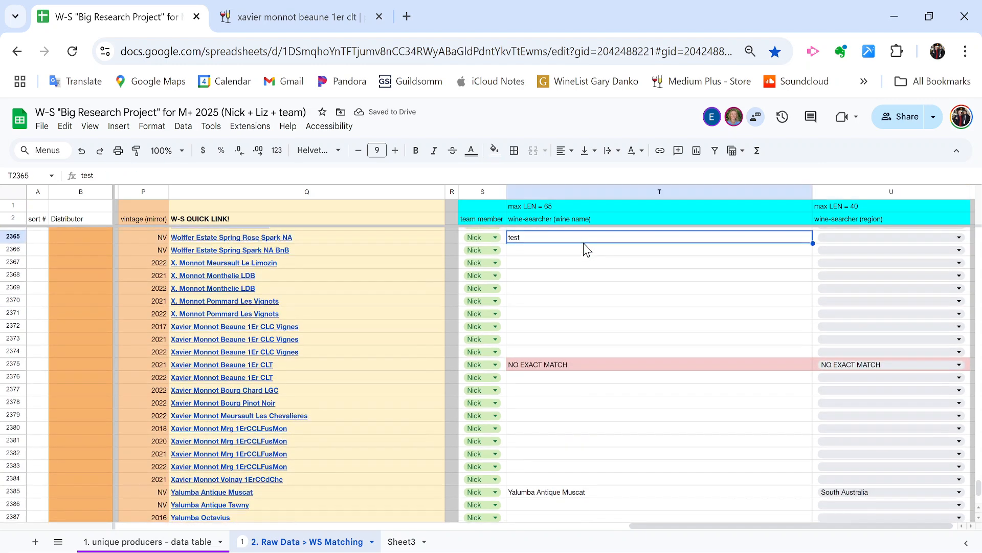
key(ctrl+Up)
key(ctrl+Down)
click(251, 367)
click(262, 382)
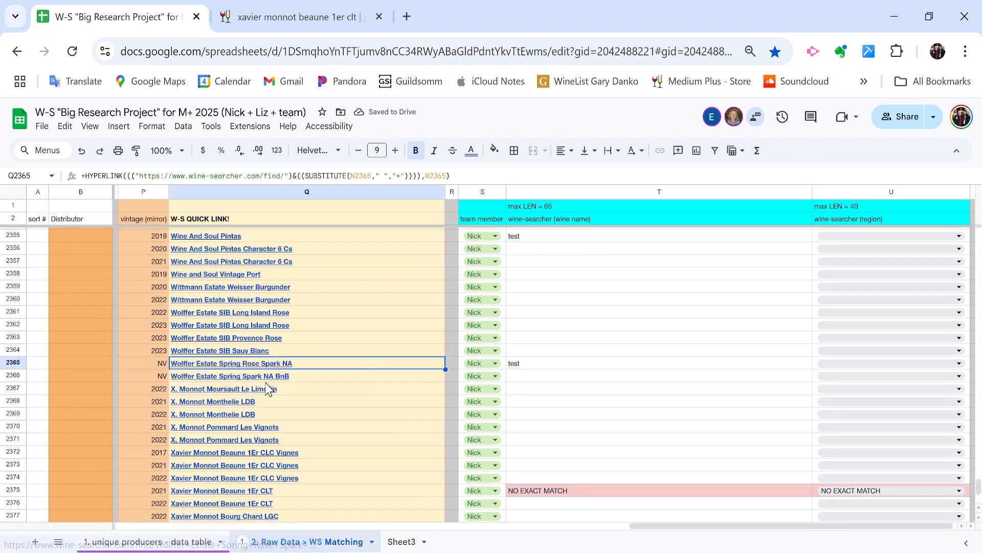
click(459, 8)
key(ctrl+w)
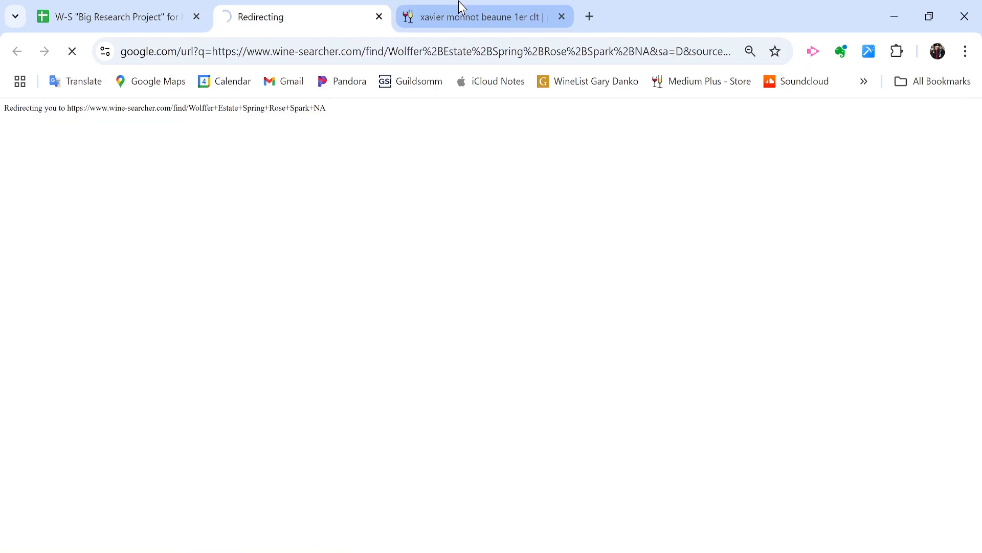
- Copy the wine name "Wolffer Estate 'Spring in a Bottle' Sparkling Low Alcohol Rose" from wine-searcher into row 2365's wine name cell
triple_click(353, 233)
key(ctrl+shift+Tab)
key(Right)
key(Right)
key(Right)
key(Return)
key(ctrl+v)
key(Return)
key(Up)
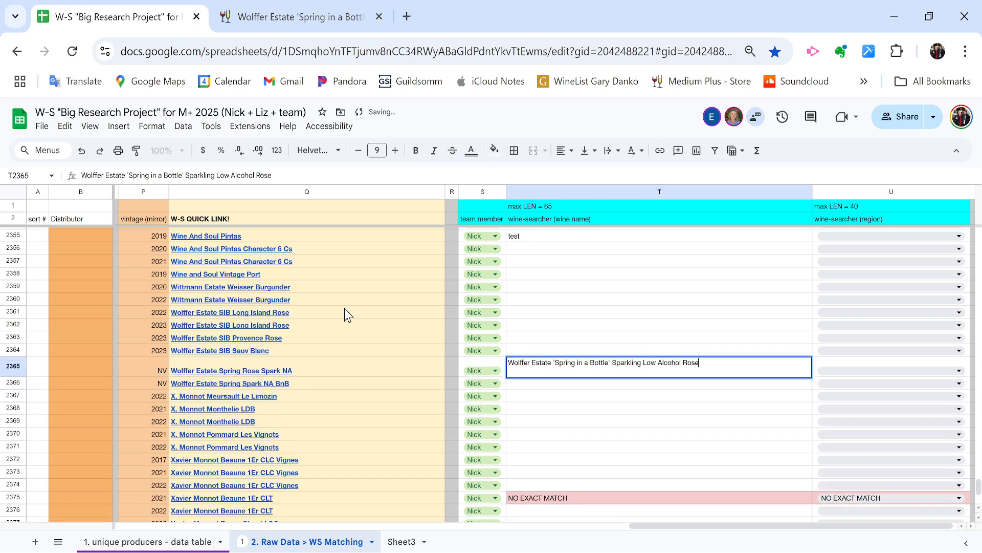
key(Left)
key(Left)
key(Left)
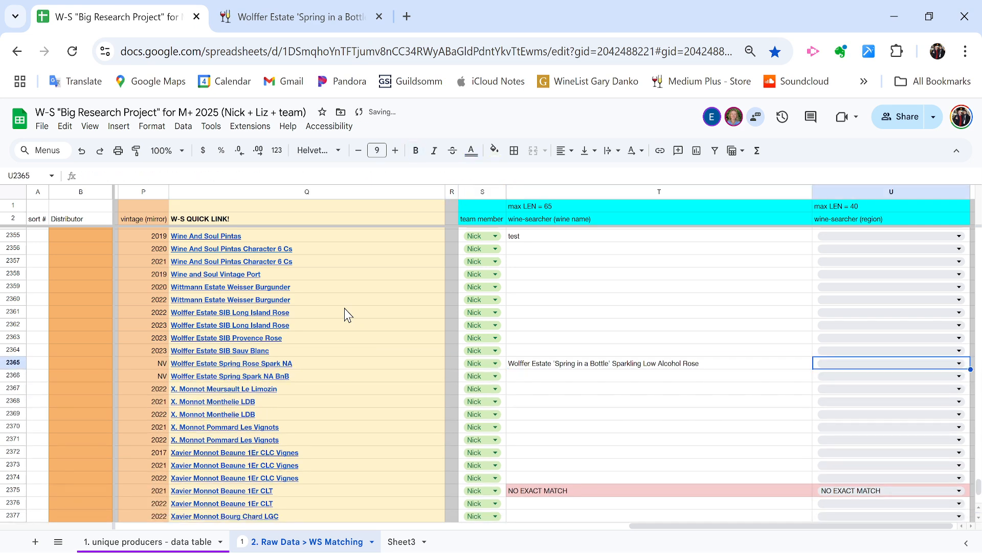
- Copy the region "Rheinhessen, Germany" from the Wolffer Estate page into the region cell of row 2365
key(ctrl+Tab)
triple_click(336, 250)
key(ctrl+Tab)
key(Right)
key(Right)
key(Right)
key(Right)
key(ctrl+v)
- Open the Wine And Soul Pintas link in row 2355 and close the Wolffer Estate page
key(Left)
key(ctrl+Up)
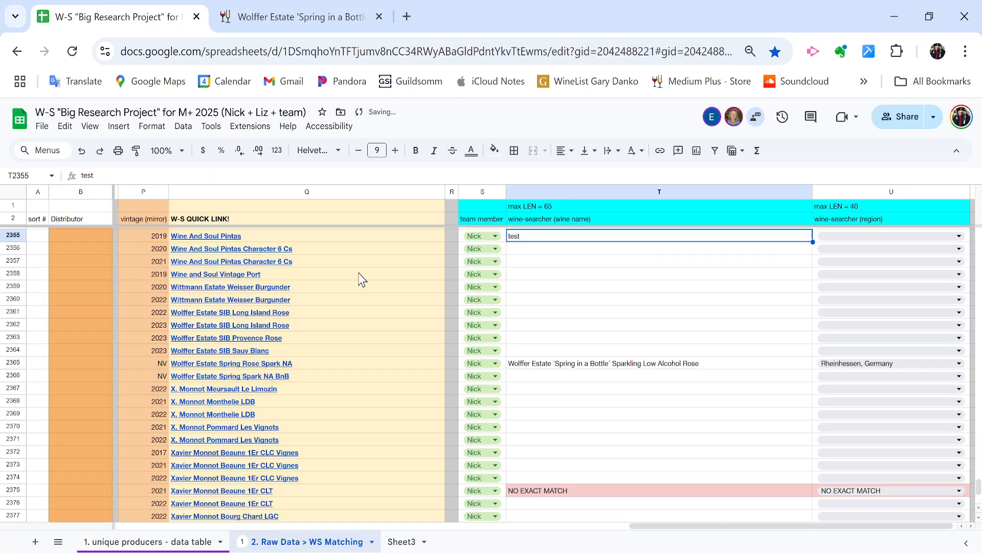
click(196, 257)
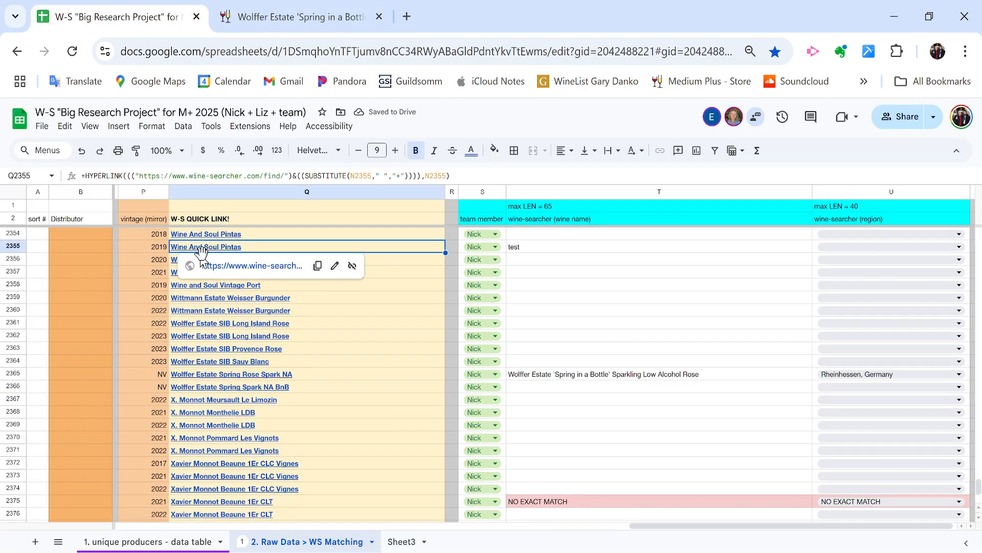
click(222, 266)
click(353, 7)
key(ctrl+w)
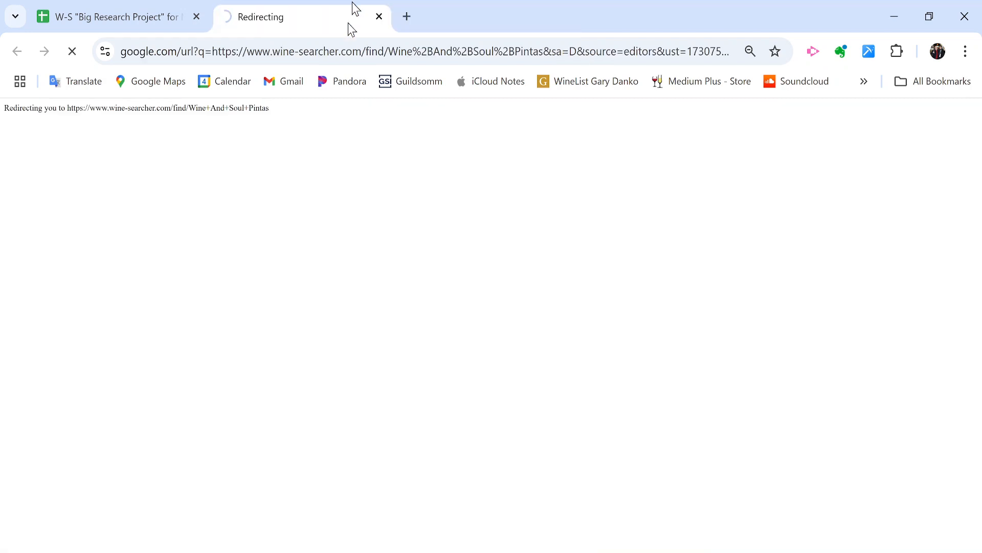
- Replace the "test" placeholder in row 2355 with the wine name "Wine & Soul Pintas Tinto" copied from wine-searcher
drag(335, 215, 338, 218)
triple_click(337, 215)
key(ctrl+c)
click(136, 15)
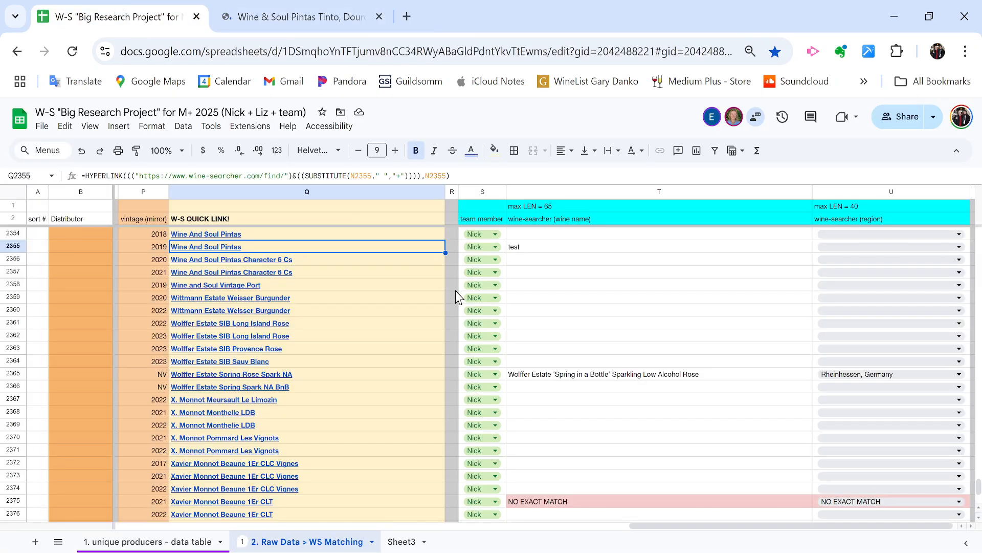
key(Right)
key(Right)
key(Right)
key(Return)
key(ctrl+a)
key(ctrl+v)
key(Tab)
key(Left)
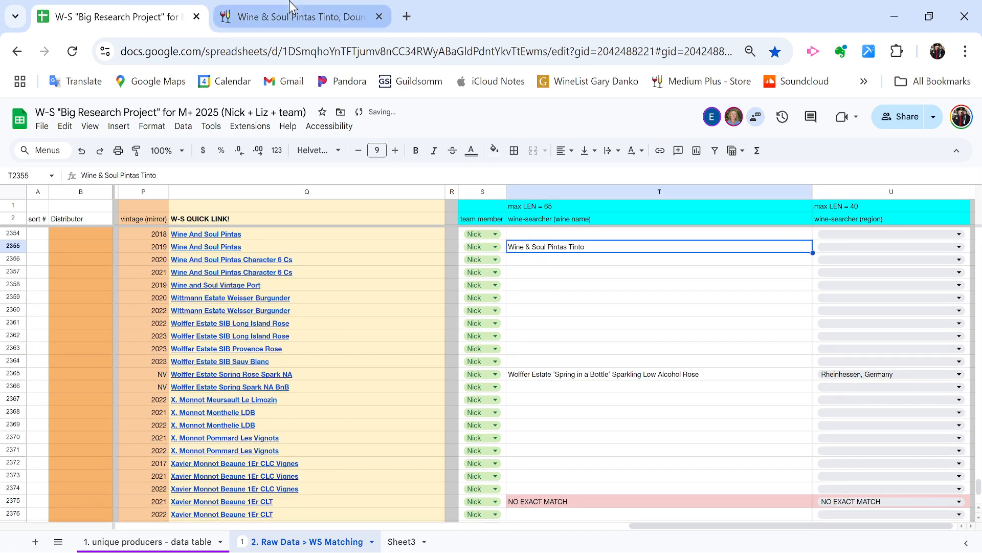
- Copy the region "Douro, Portugal" from the Wine & Soul page into the region cell of row 2355
click(294, 17)
triple_click(305, 229)
click(92, 7)
key(Tab)
key(ctrl+v)
- Look up through the wine name column for the last completed row, and select the first "test" placeholder below it, in row 2255
key(ctrl+Up)
key(ctrl+Up)
key(ctrl+Up)
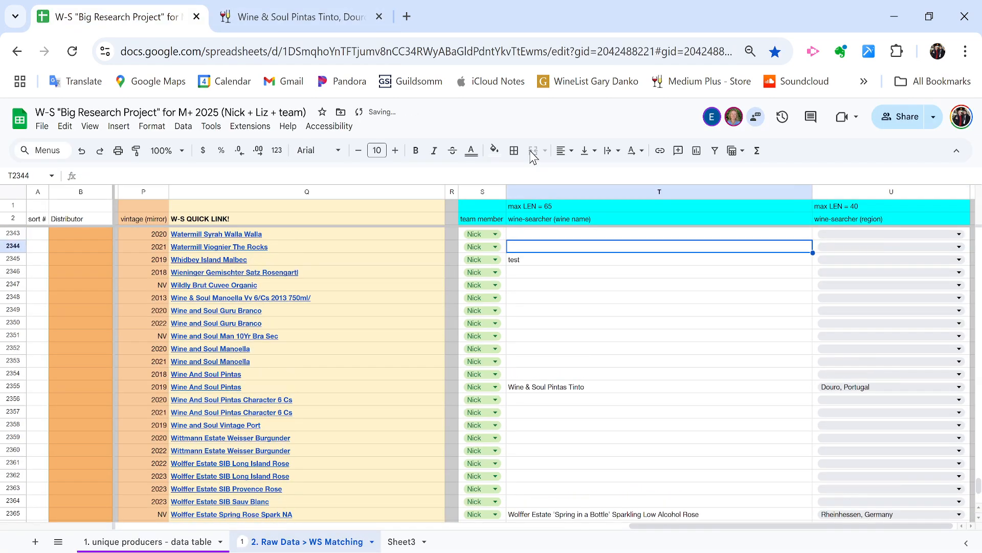
key(ctrl+Up)
key(ctrl+Up)
key(ctrl+Up)
key(ctrl+Up)
key(ctrl+Up)
key(ctrl+Up)
key(ctrl+Up)
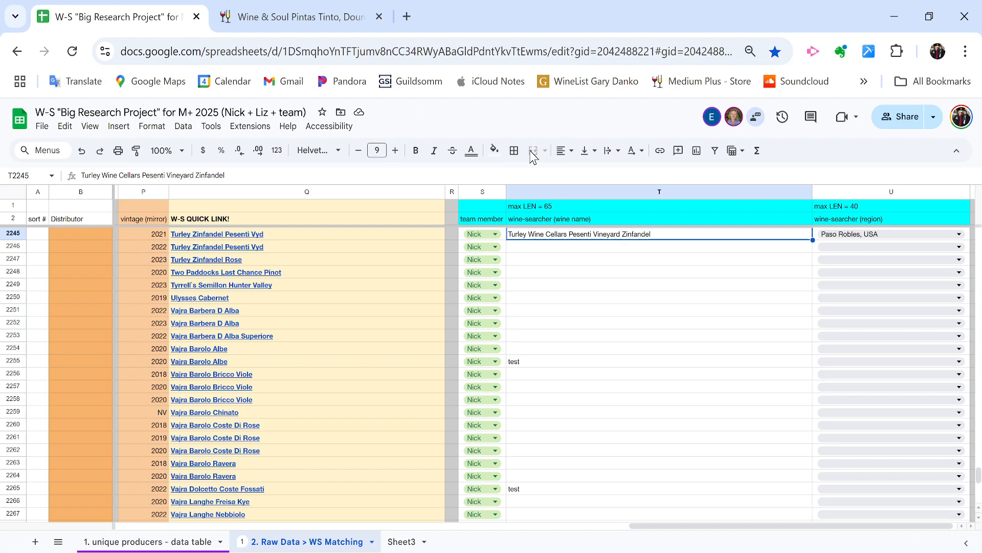
key(Down)
key(Down)
key(ctrl+Down)
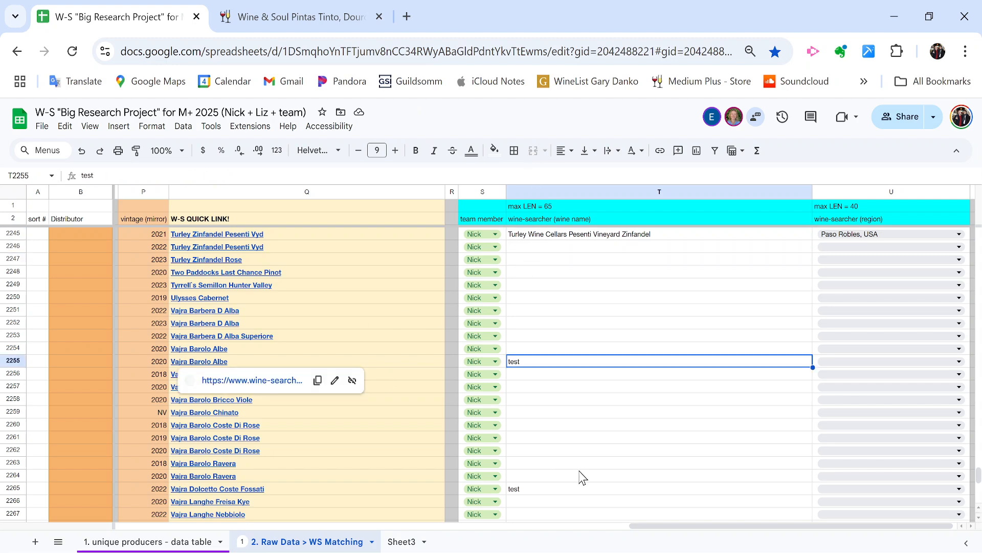
scroll(660, 374, down, 1)
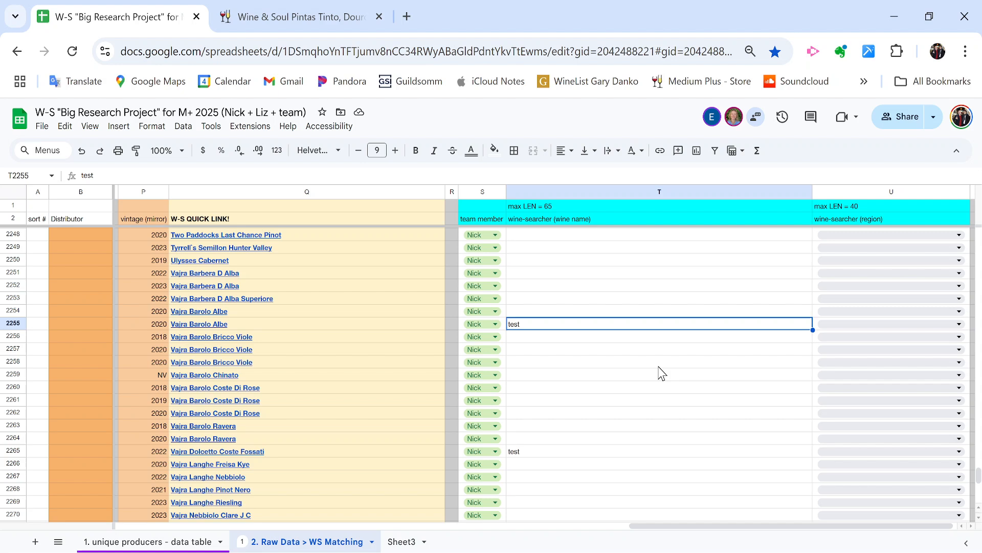
- Open the Vajra Barolo Albe link in row 2255 and close the Wine & Soul Pintas page
click(199, 324)
ctrl+click(223, 342)
click(256, 6)
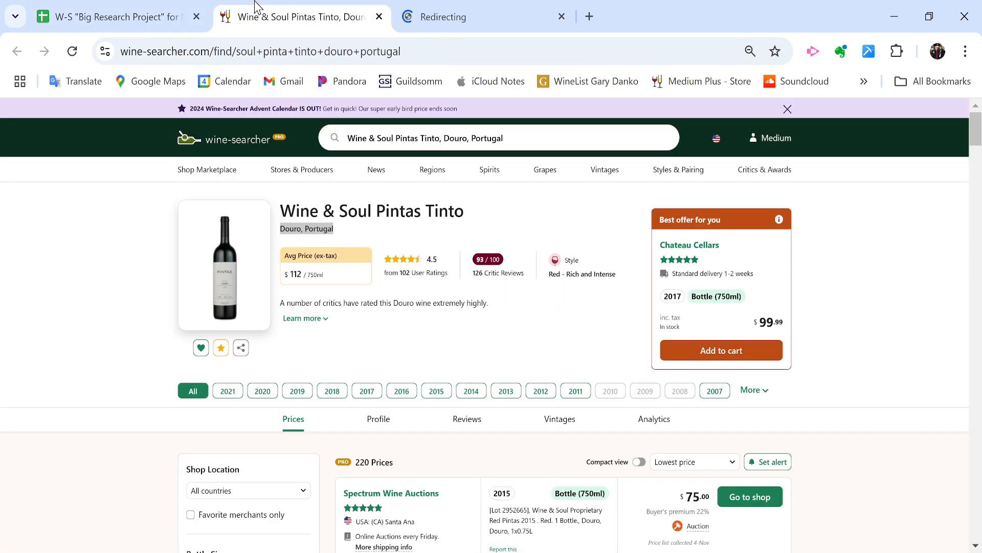
key(ctrl+w)
click(273, 51)
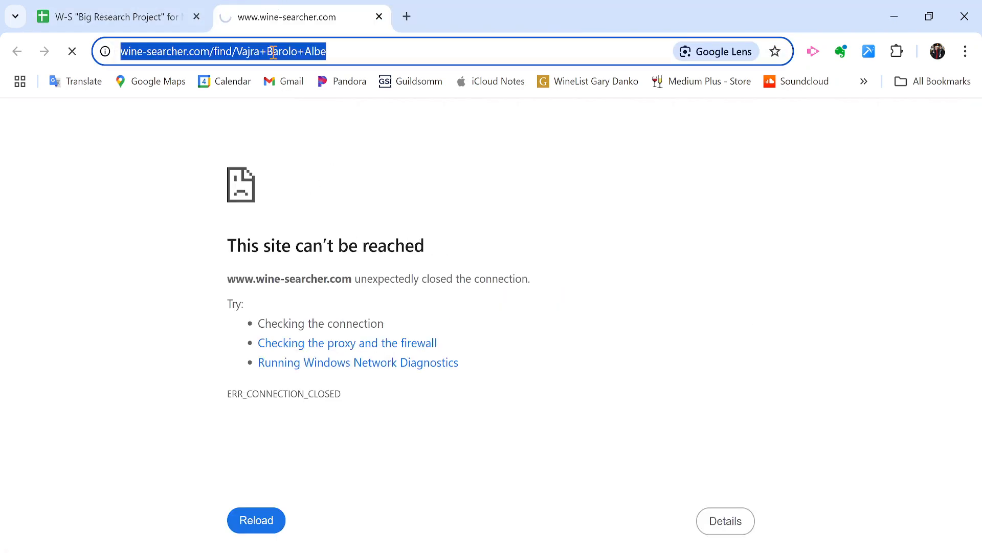
- Replace the "test" placeholder in row 2255 with the wine name "G.D. Vajra Albe" copied from wine-searcher
triple_click(334, 211)
key(ctrl+c)
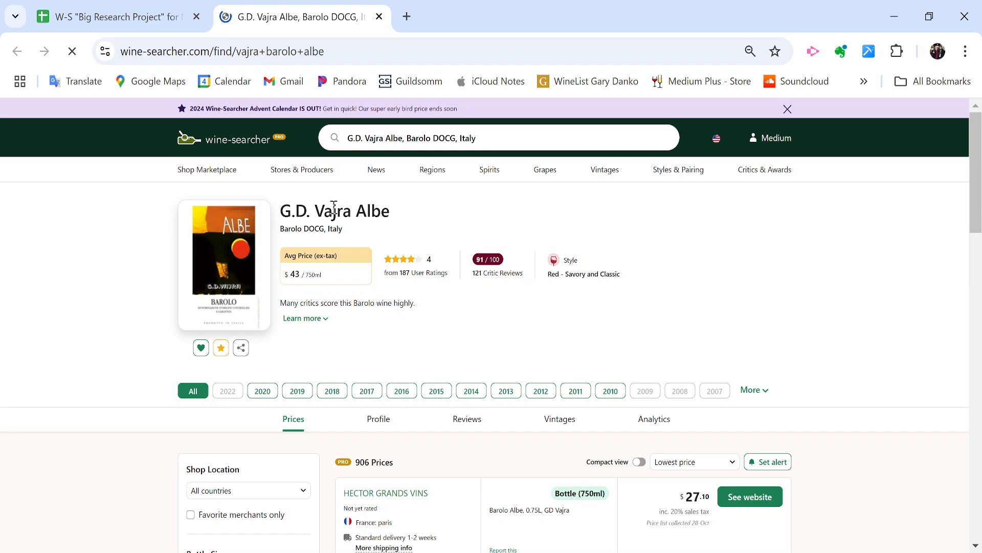
click(134, 7)
key(Right)
key(Right)
key(Right)
key(ctrl+v)
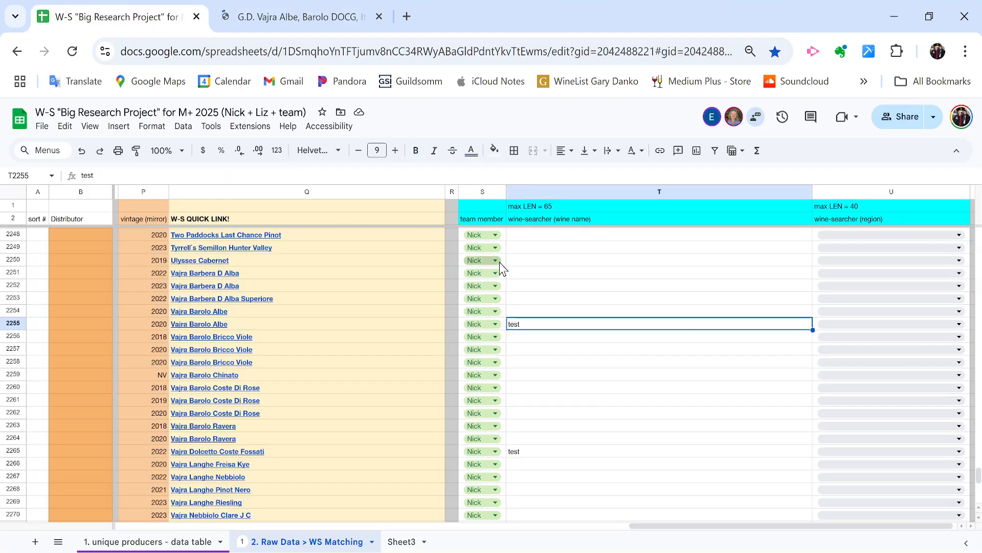
- Copy the region "Barolo DOCG, Italy" from the G.D. Vajra Albe page into the region cell of row 2255
click(250, 7)
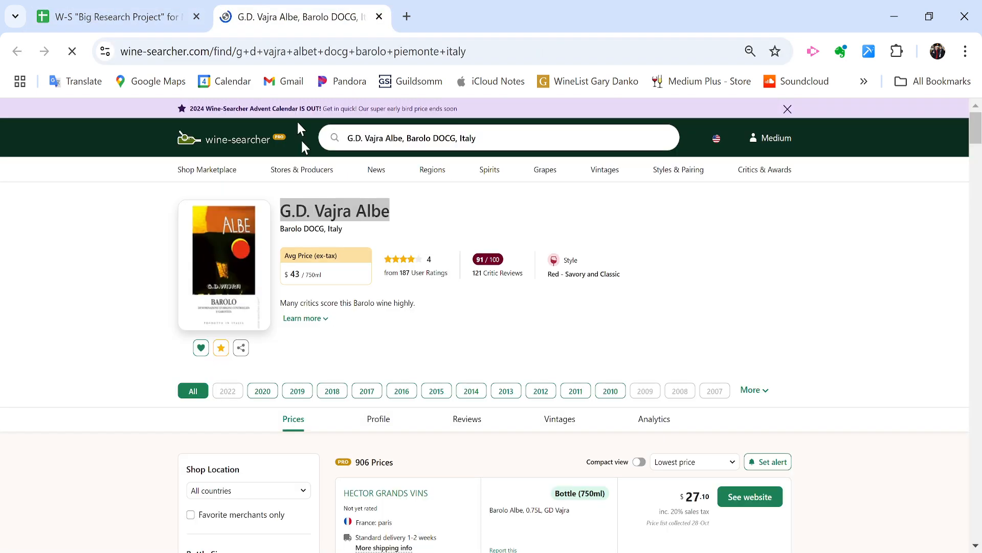
double_click(306, 225)
double_click(302, 197)
triple_click(302, 198)
key(ctrl+c)
click(114, 7)
key(Right)
key(ctrl+v)
- Open the Vajra Dolcetto Coste Fossati link in row 2265 and close the G.D. Vajra Albe page
key(Left)
key(ctrl+Down)
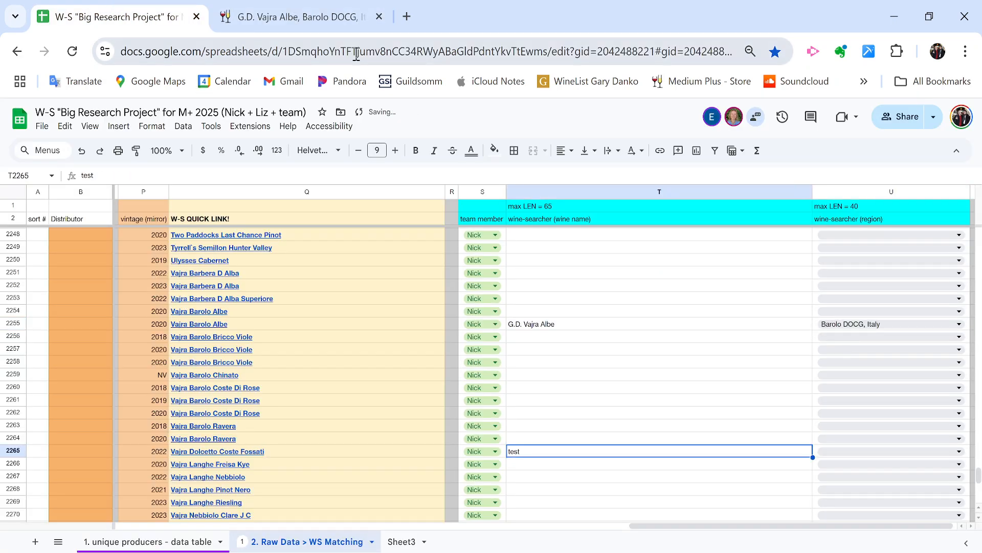
click(237, 450)
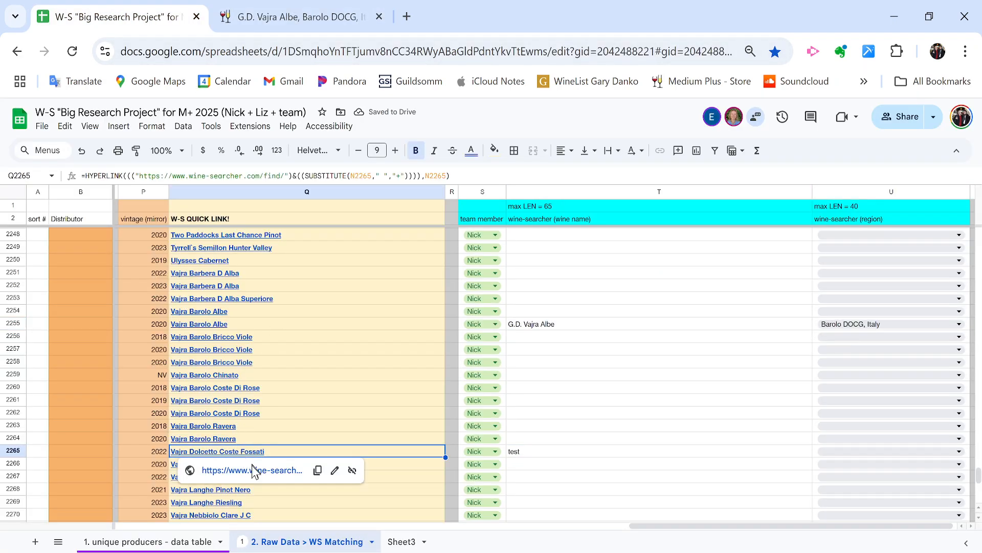
click(257, 467)
click(276, 4)
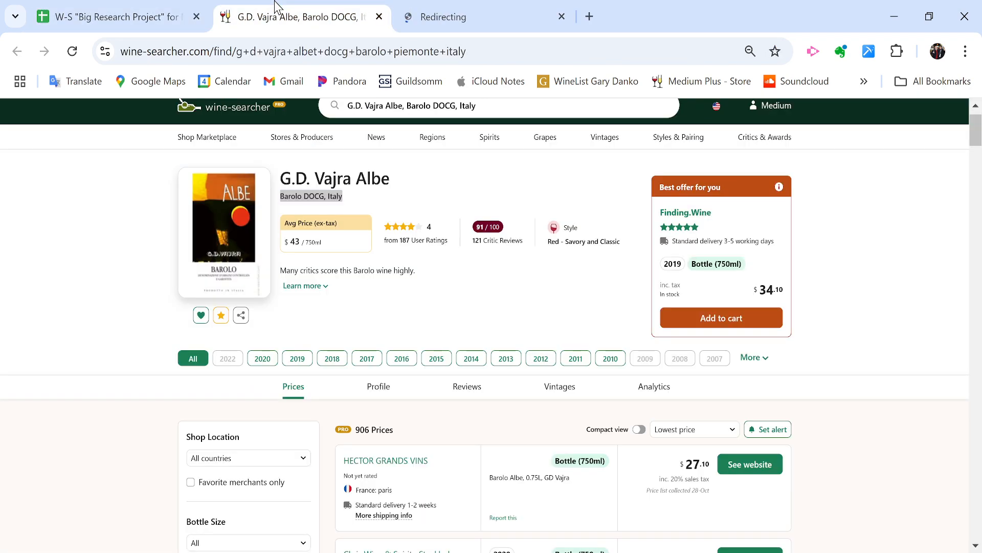
key(ctrl+w)
- Replace the "test" placeholder in row 2265 with the wine name "G.D. Vajra Coste & Fossati Dolcetto d'Alba" copied from wine-searcher
triple_click(393, 211)
key(ctrl+c)
click(132, 9)
key(Right)
key(Right)
key(Right)
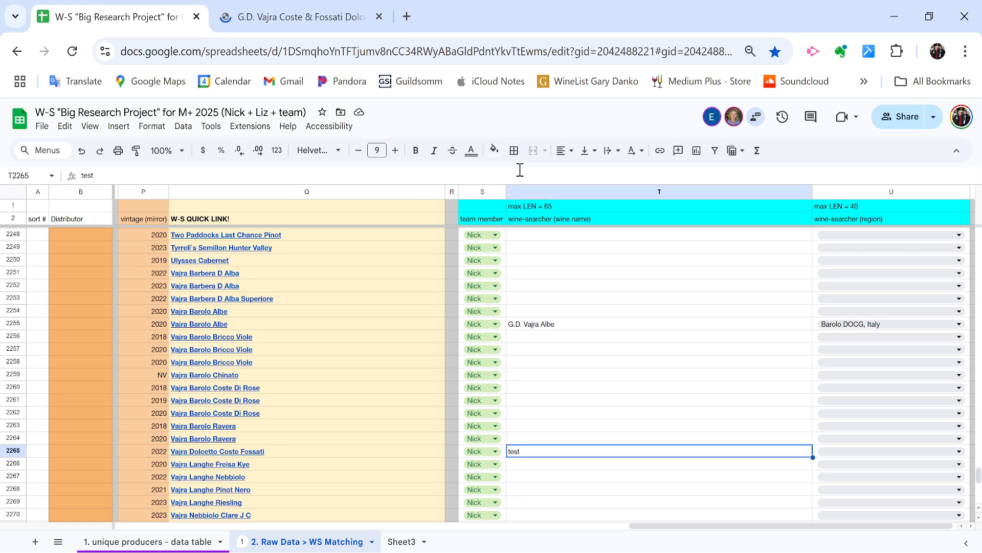
key(ctrl+v)
- Copy the region "Piedmont, Italy" from the Coste & Fossati page into the region cell of row 2265
key(Right)
click(346, 6)
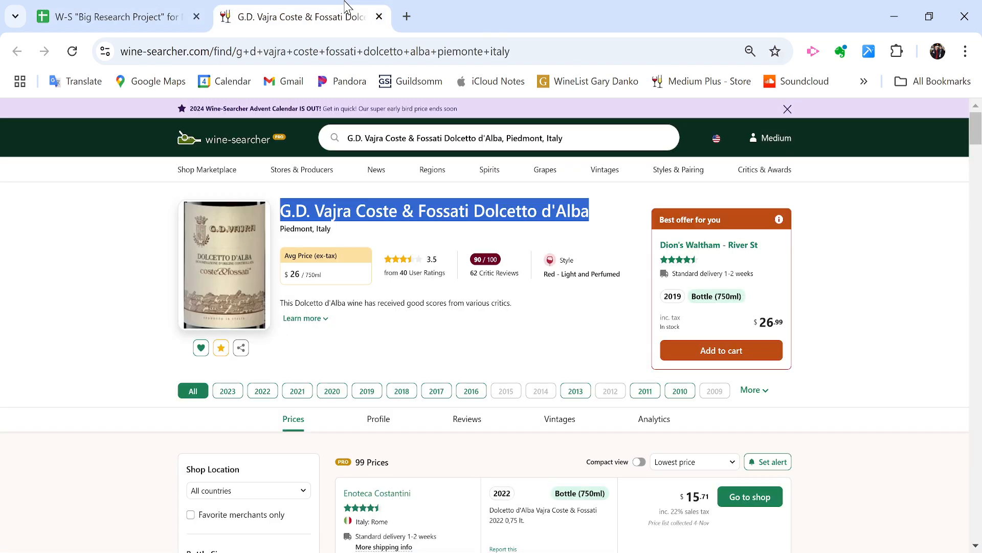
triple_click(306, 230)
key(ctrl+c)
click(171, 20)
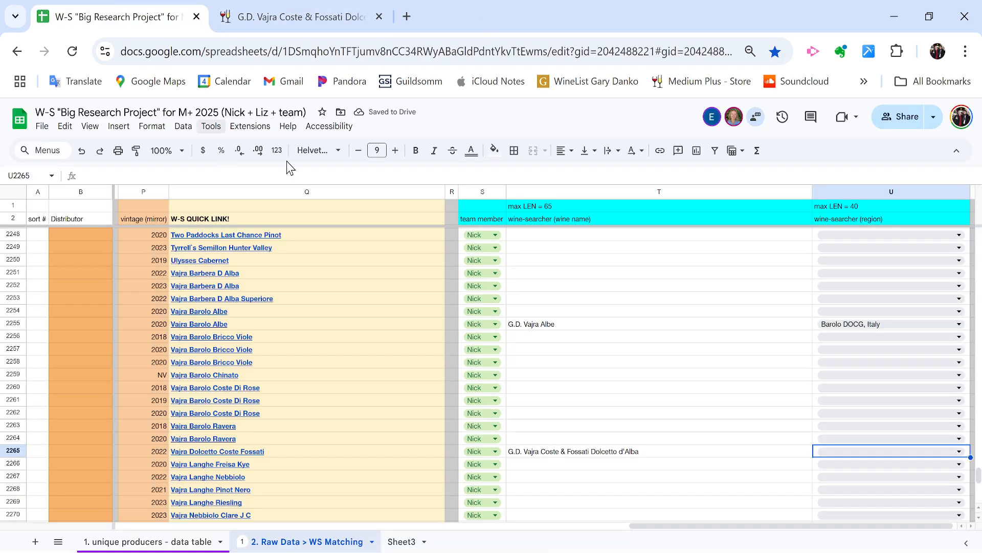
key(ctrl+v)
- Open the Valle Seco Mi Prima Vera link in row 2275 and close the G.D. Vajra Coste & Fossati page
key(Left)
key(ctrl+Down)
scroll(336, 377, down, 1)
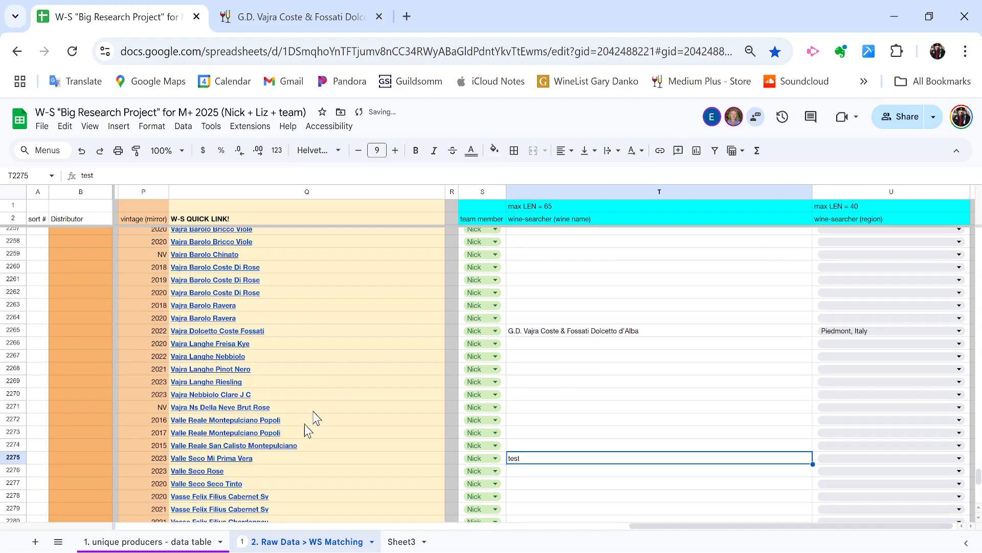
click(231, 461)
click(214, 477)
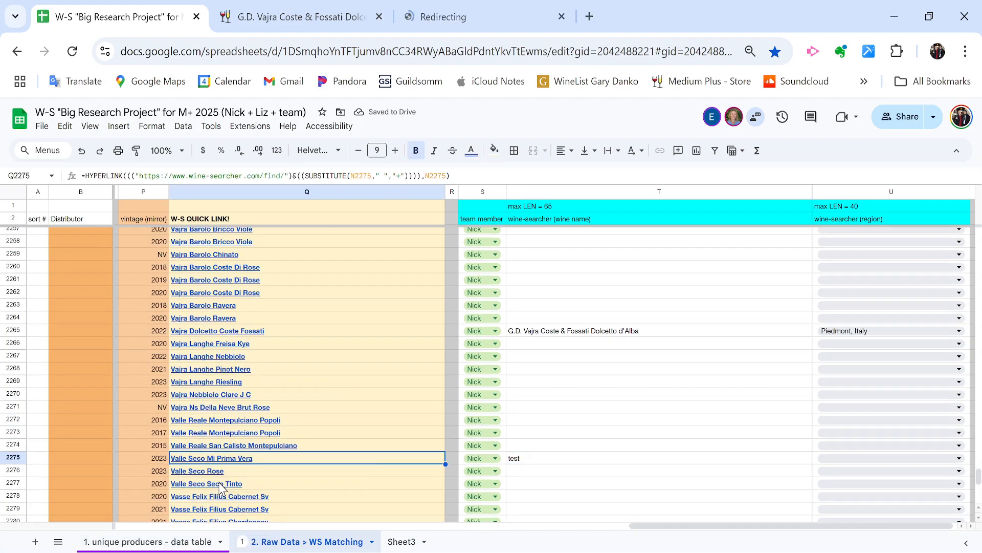
click(286, 81)
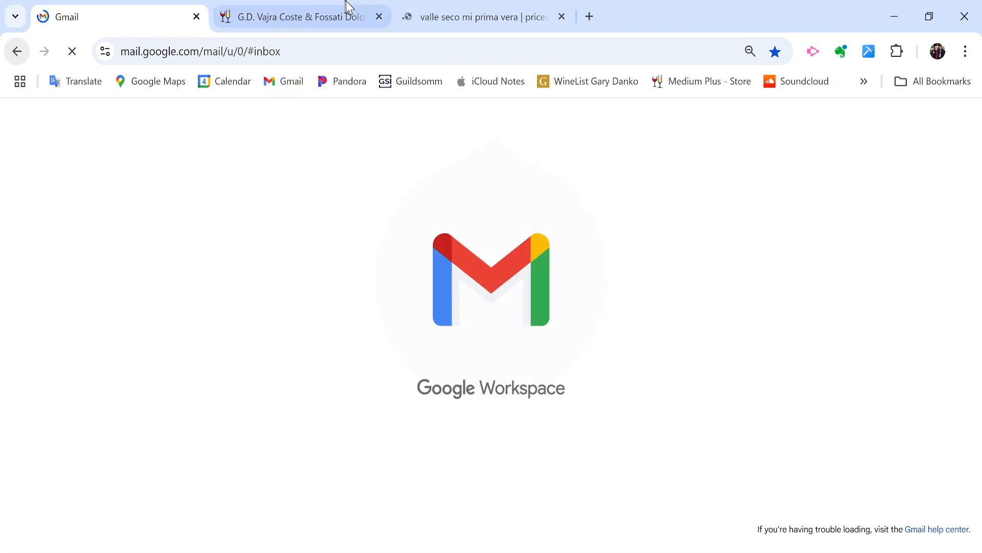
click(347, 9)
key(ctrl+w)
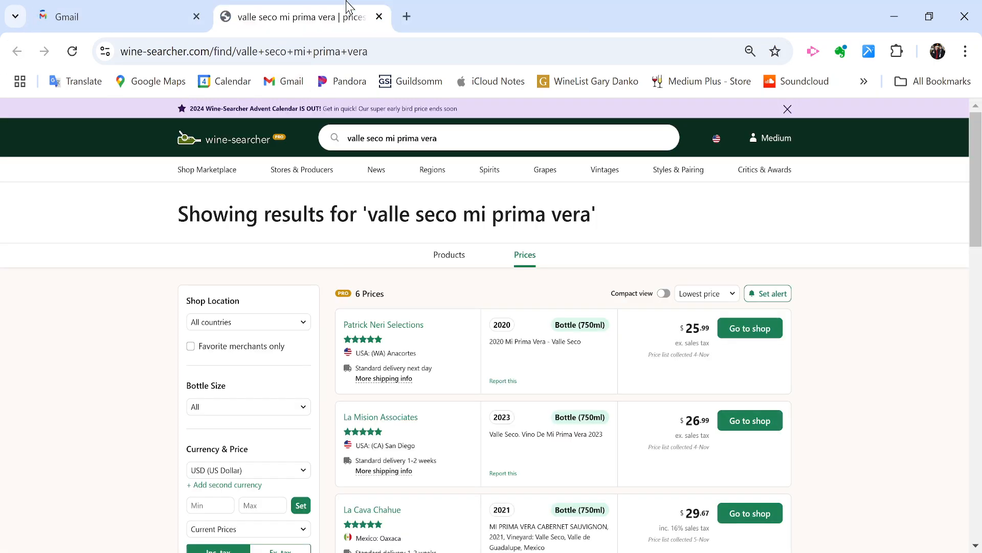
- Examine the search suggestions for "valle seco mi prima vera" and for the search shortened to "valle seco"
triple_click(427, 215)
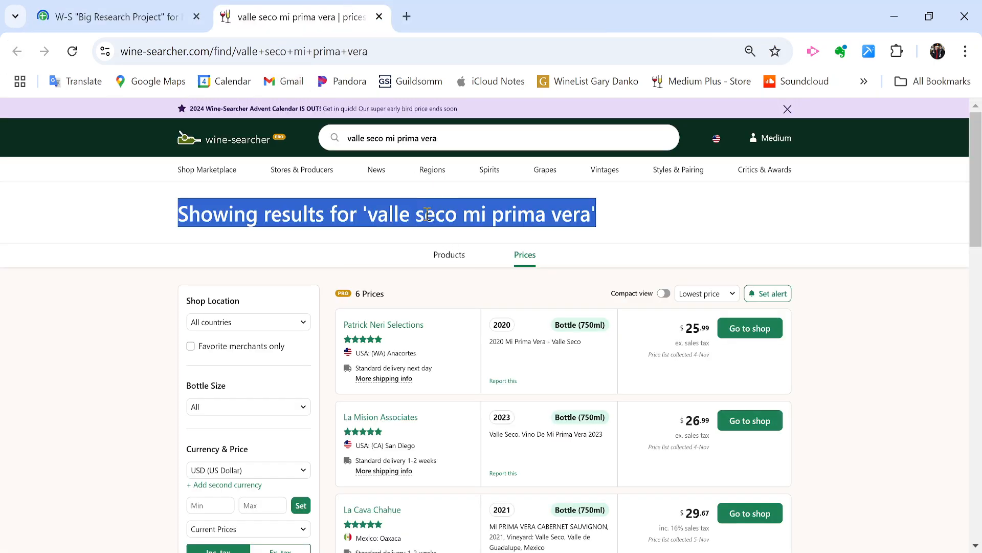
click(464, 135)
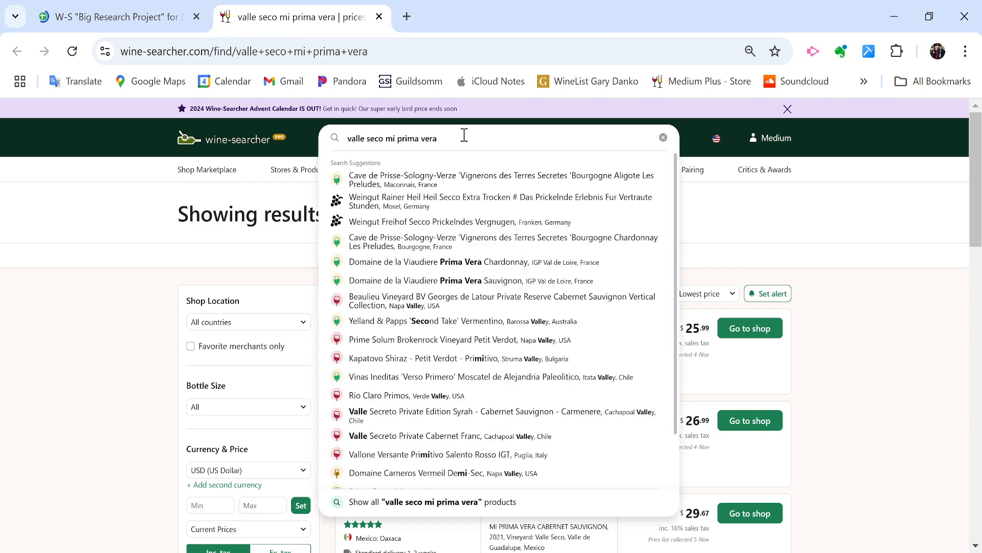
drag(384, 139, 495, 162)
key(BackSpace)
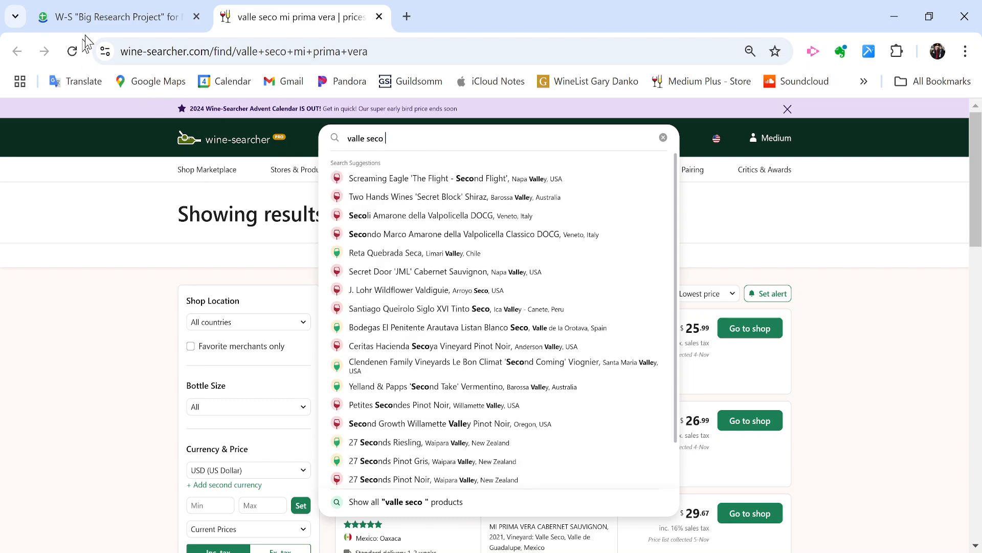
- Switch to the research spreadsheet and go to the existing NO EXACT MATCH entry in the wine name cell of row 2375
click(98, 9)
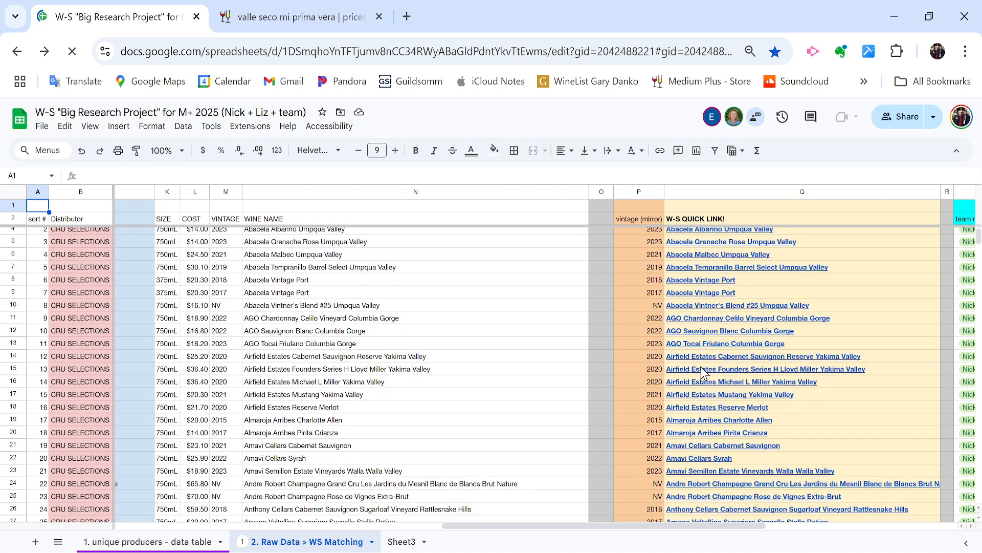
key(ctrl+f)
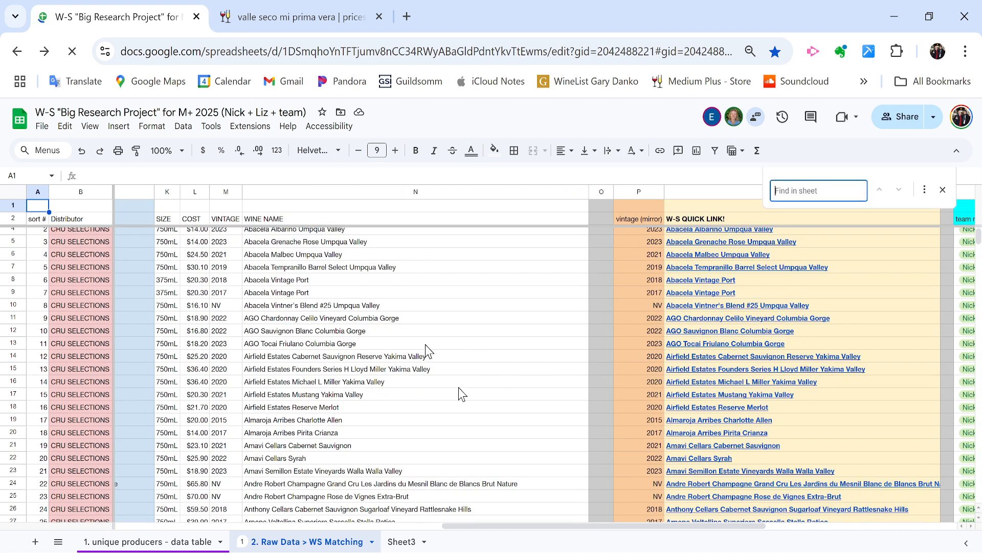
click(568, 407)
scroll(575, 408, right, 10)
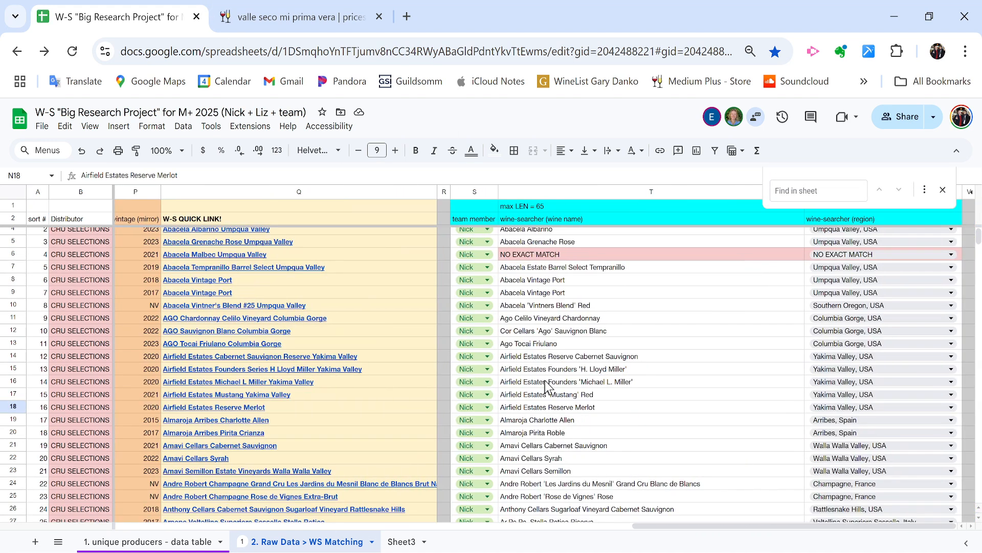
right_click(545, 386)
click(547, 385)
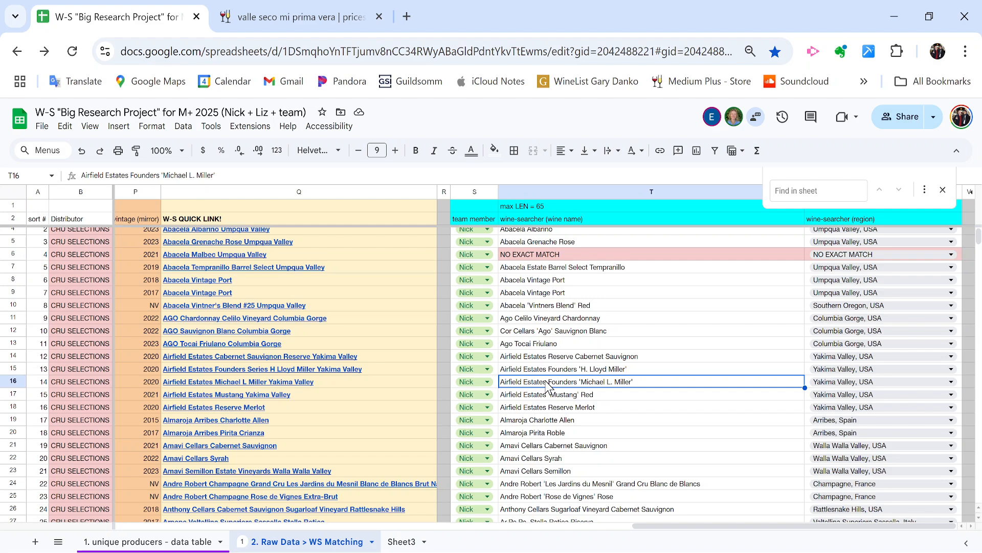
key(ctrl+Down)
key(ctrl+Down)
key(ctrl+Down)
key(ctrl+Down)
key(ctrl+Down)
key(ctrl+Down)
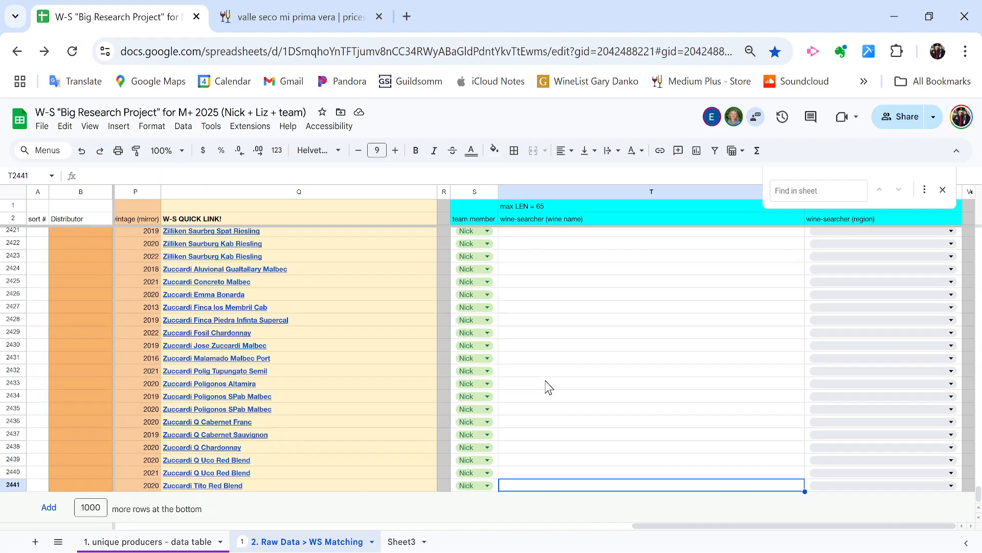
key(ctrl+Up)
key(ctrl+Up)
key(ctrl+Up)
key(ctrl+Up)
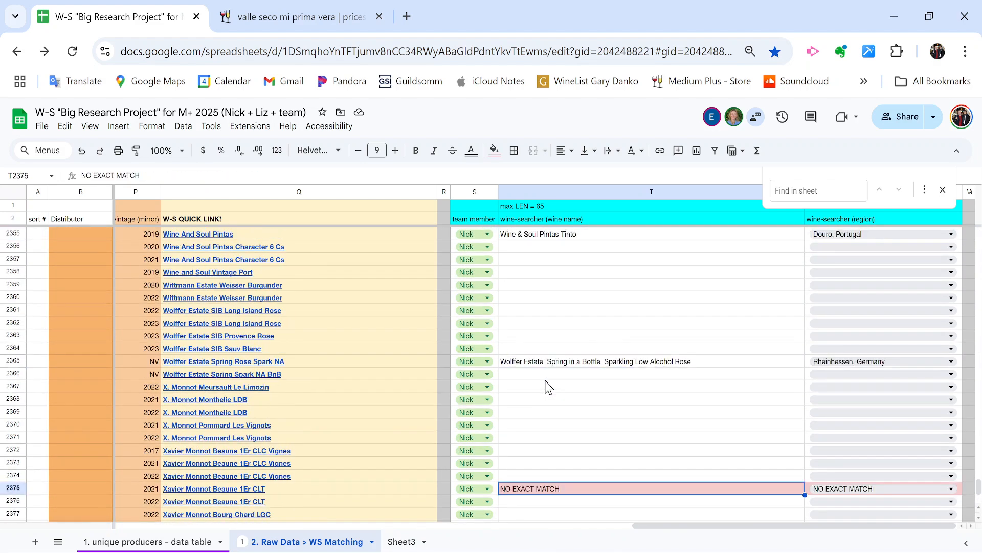
- Mark the Valle Seco Mi Prima Vera row 2275 as NO EXACT MATCH in both the wine name and region cells
scroll(547, 388, down, 2)
key(ctrl+Down)
scroll(551, 410, down, 5)
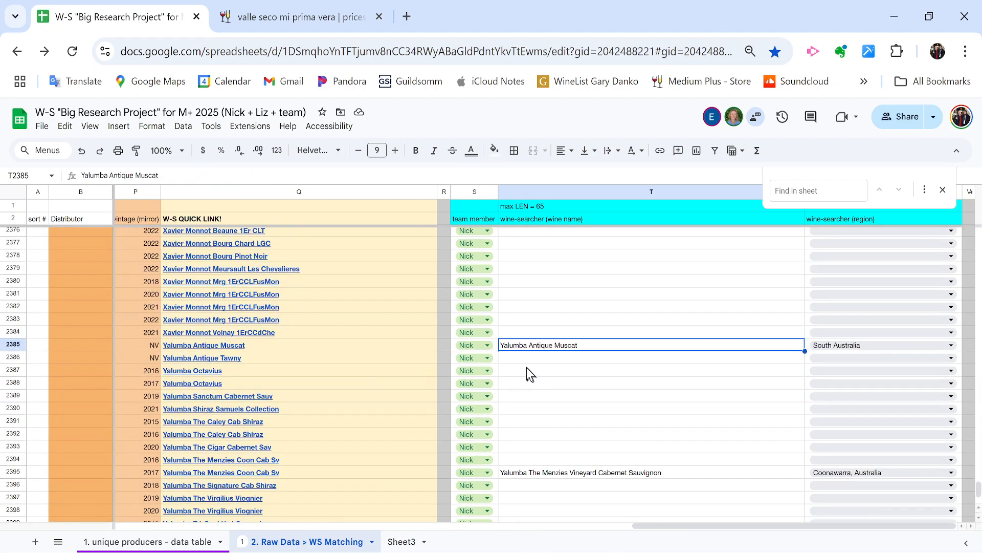
scroll(556, 444, down, 10)
scroll(555, 443, up, 20)
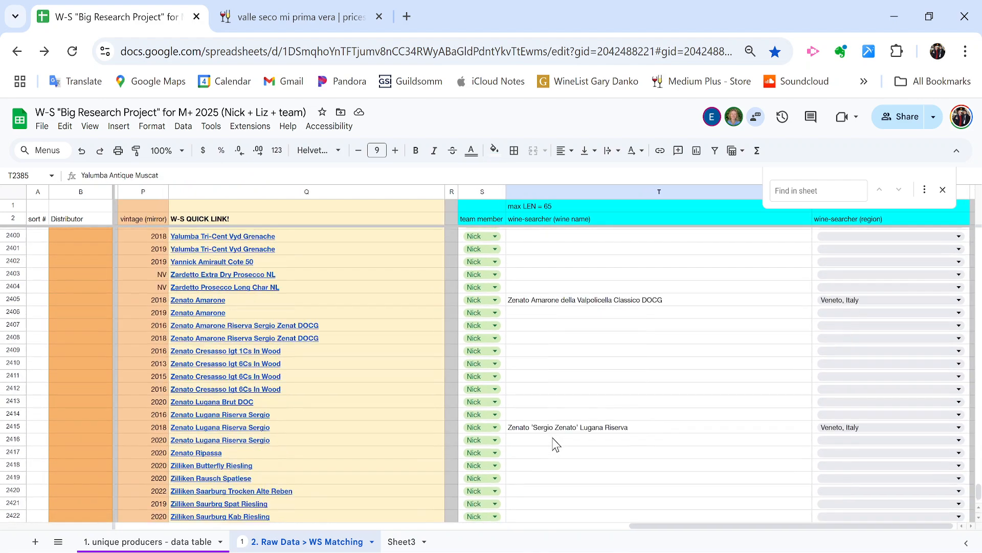
scroll(555, 443, up, 12)
click(559, 488)
key(Up)
key(ctrl+v)
key(Right)
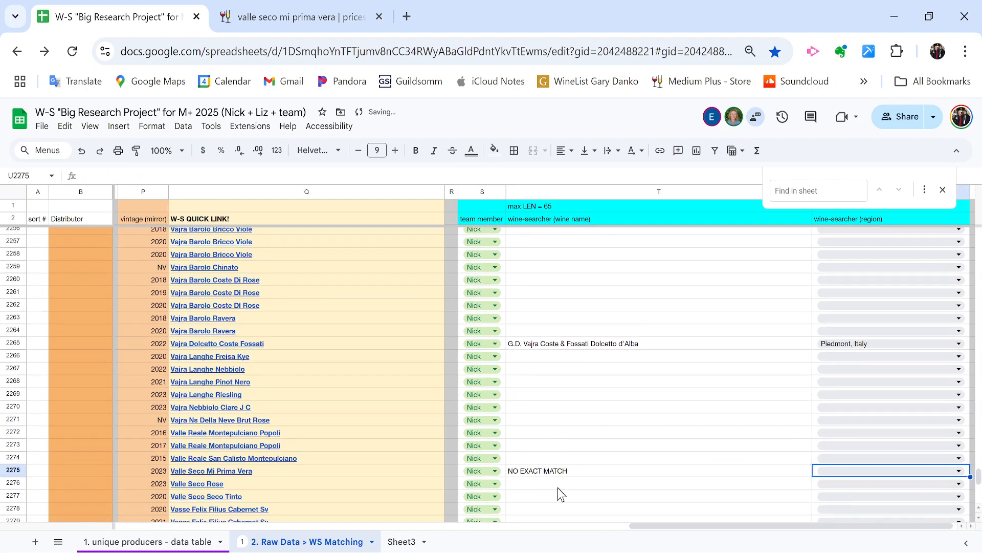
key(ctrl+v)
- Open the Vasse Felix Premier Chardonnay link in the "test" row 2285 and close the Valle Seco page
scroll(559, 494, down, 3)
click(552, 429)
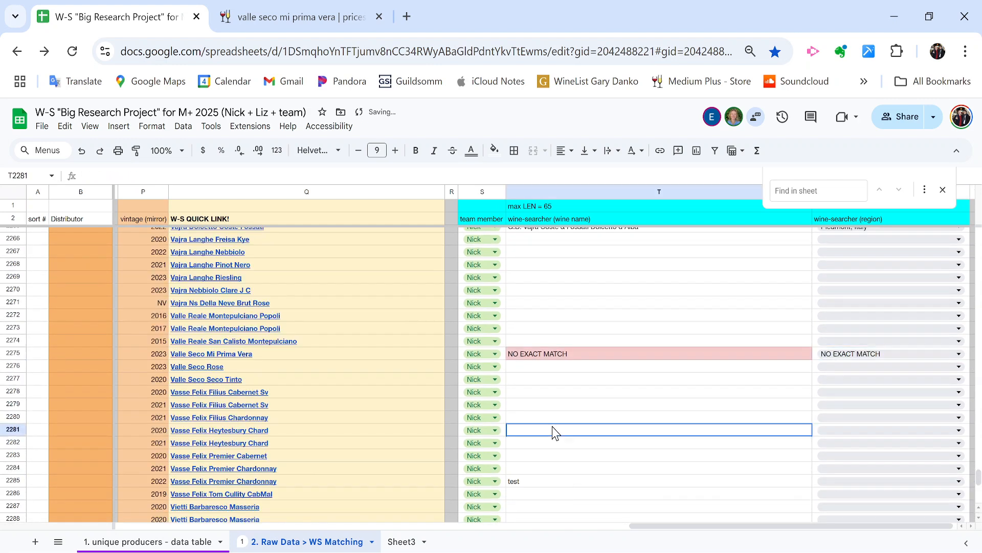
key(Down)
key(Down)
key(Down)
key(Down)
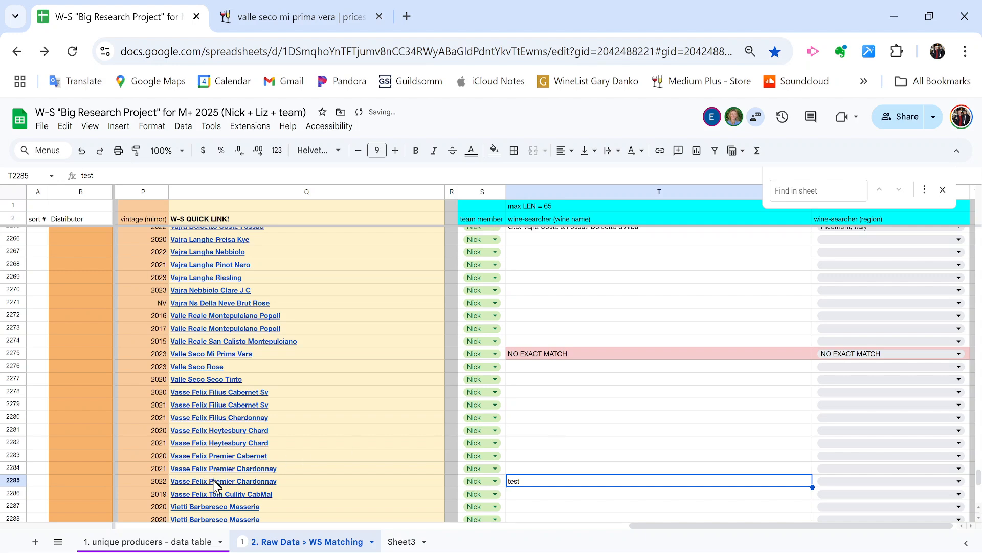
click(215, 483)
click(240, 500)
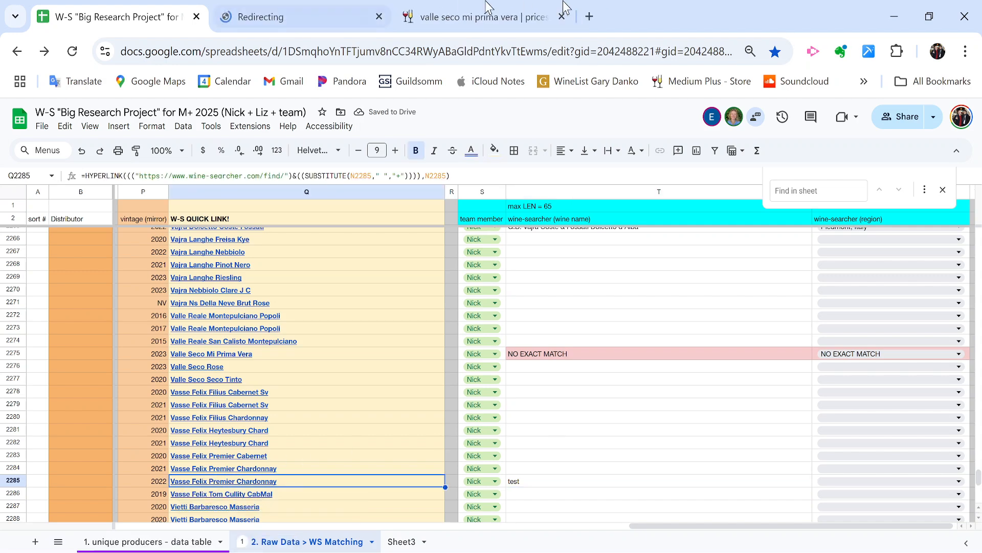
click(532, 10)
key(ctrl+w)
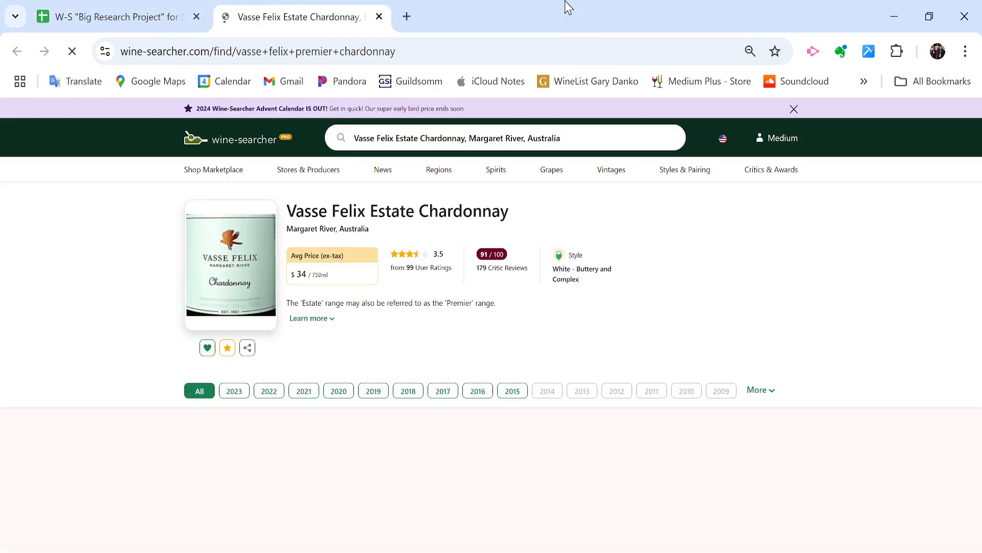
- Compare the Vasse Felix Estate Chardonnay page with the link name in row 2285, then check the search suggestions for "Vasse Felix premier"
triple_click(410, 213)
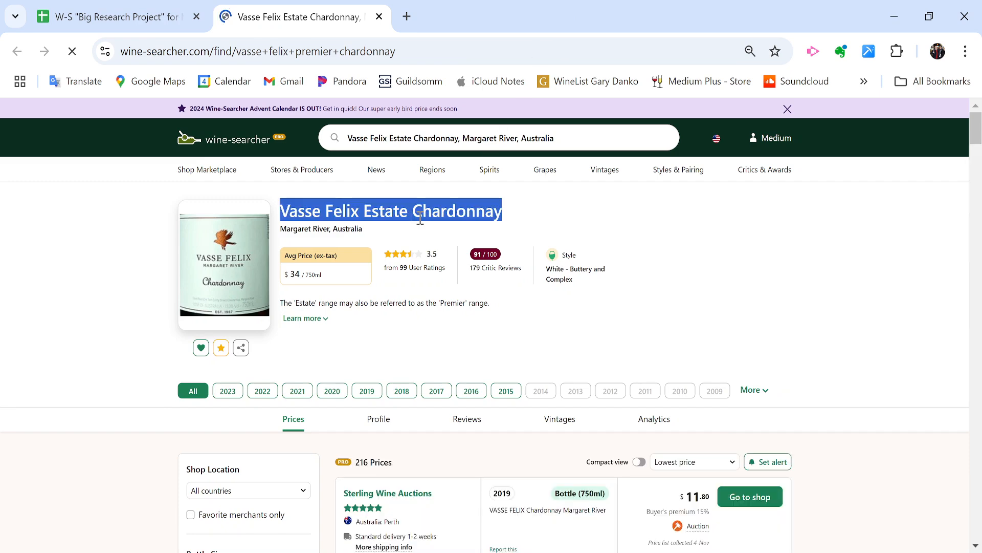
scroll(637, 281, down, 2)
scroll(641, 281, up, 2)
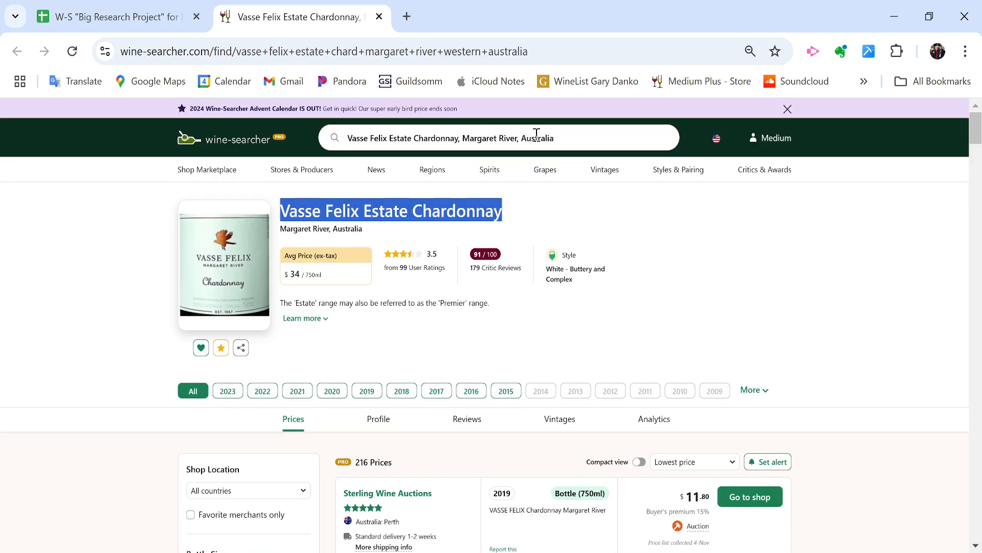
click(118, 17)
scroll(653, 430, down, 2)
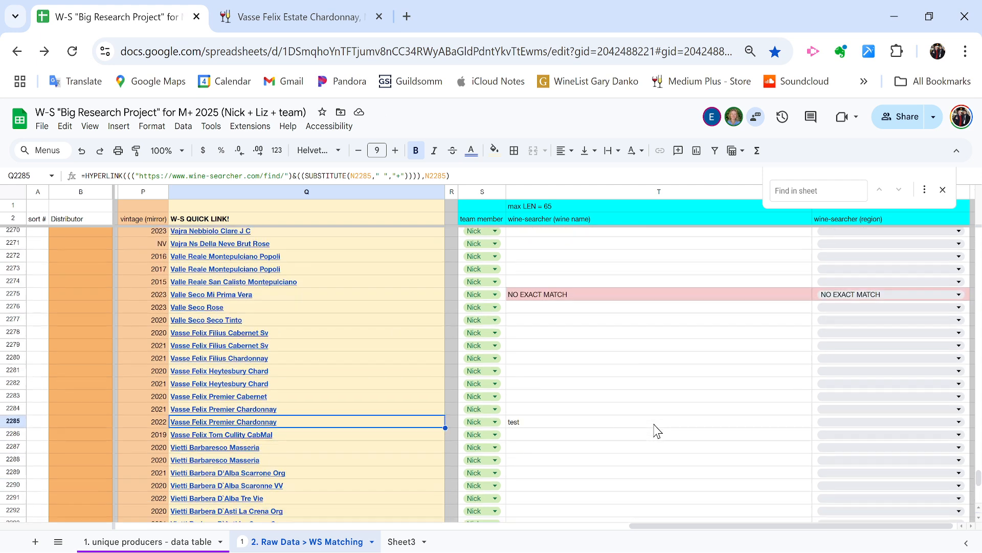
click(361, 15)
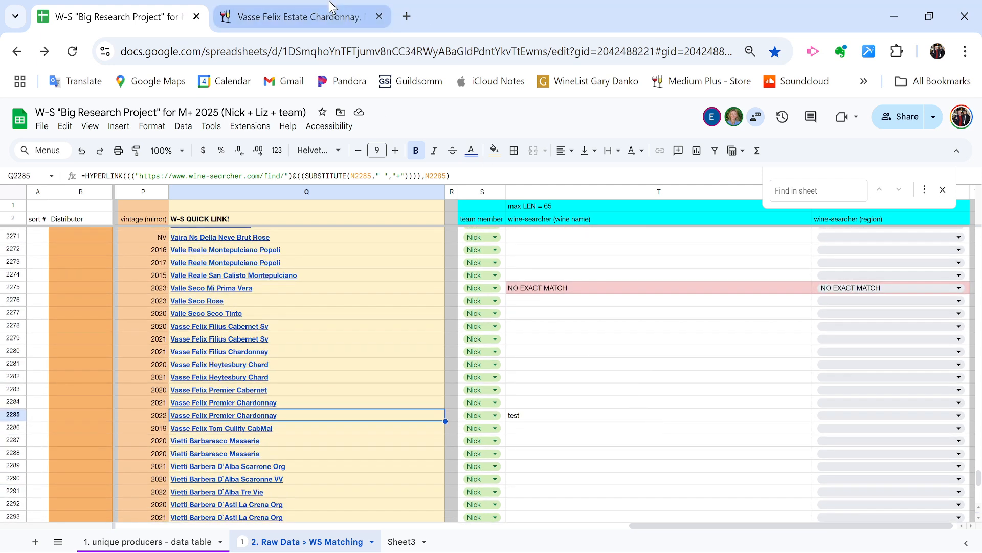
click(105, 11)
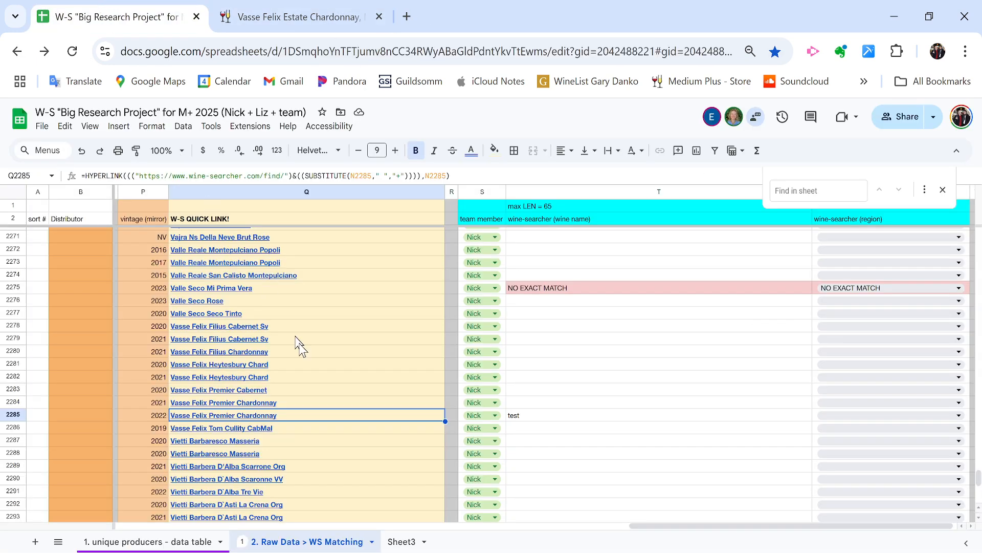
click(294, 18)
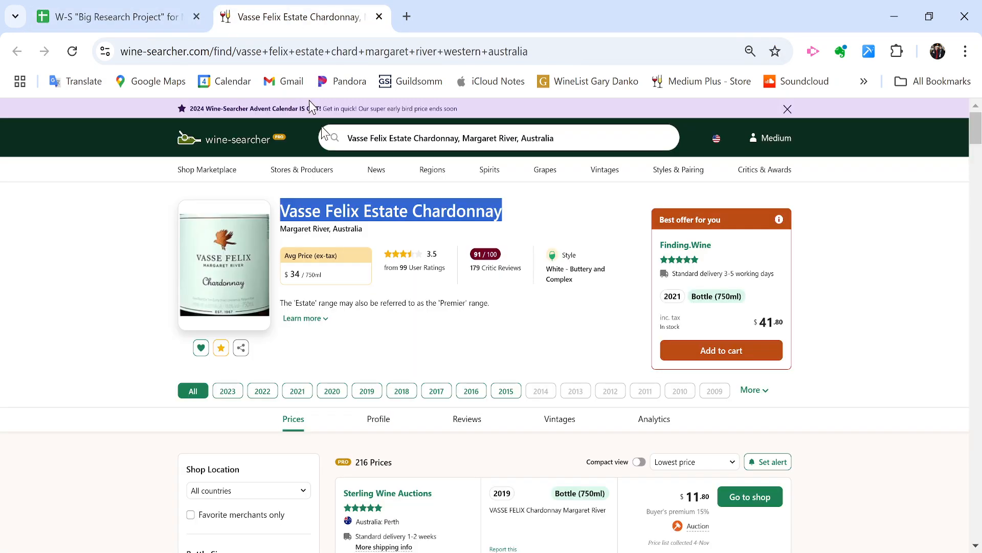
drag(391, 142, 702, 171)
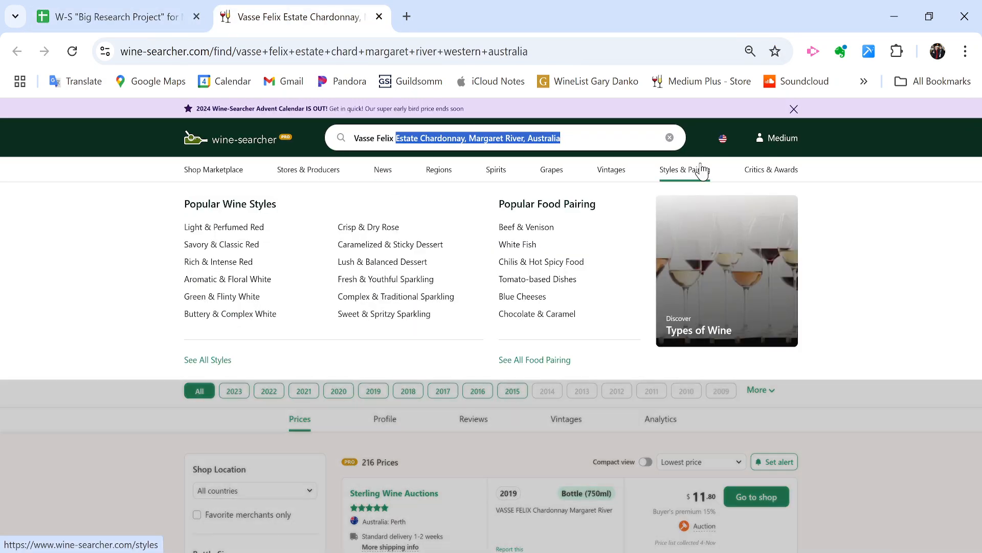
text(premier)
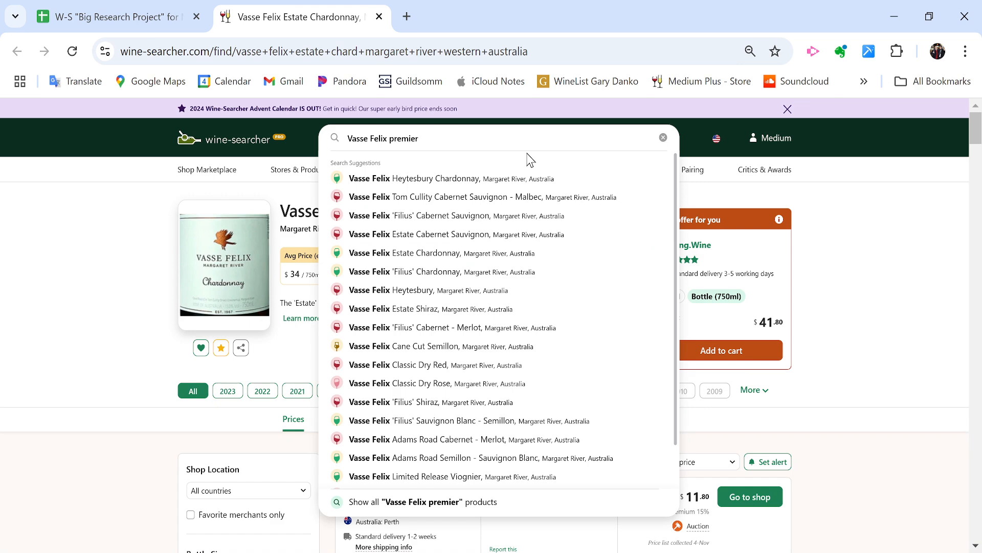
- Copy the NO EXACT MATCH wine name and region cells from row 2275 into row 2285, replacing "test"
click(118, 16)
click(574, 341)
key(Up)
key(Up)
key(Up)
key(Up)
key(shift+Right)
key(ctrl+c)
key(Down)
key(Down)
key(Down)
key(Down)
key(Down)
key(Down)
key(Down)
key(Down)
key(Down)
key(Down)
key(ctrl+v)
- Open the Vietti Barolo Castiglione link in row 2295 and close the Vasse Felix page
scroll(574, 347, down, 5)
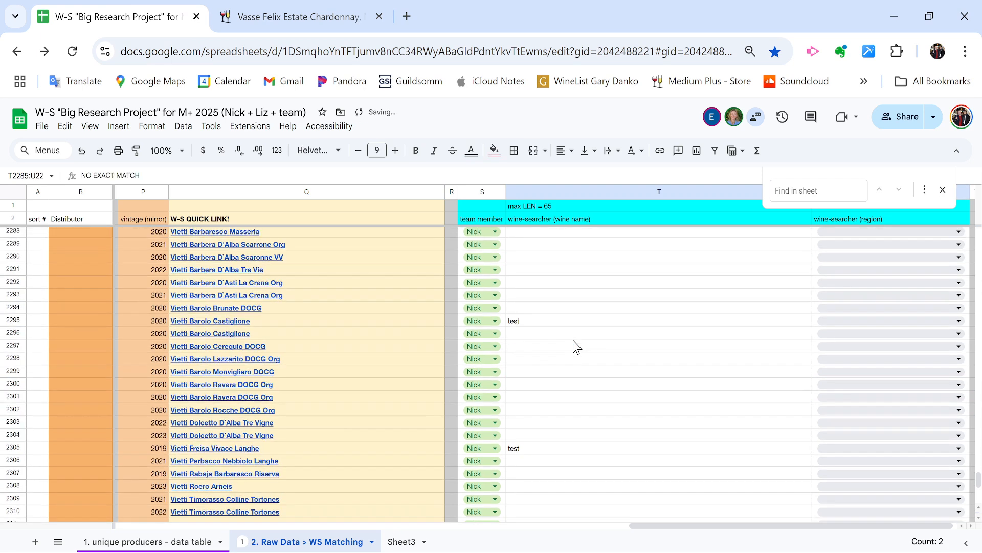
click(353, 322)
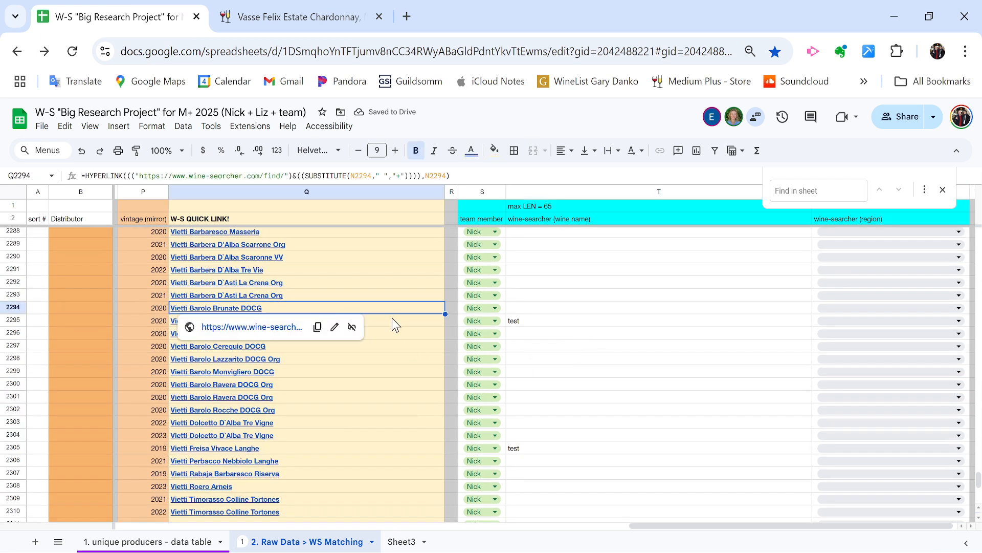
click(253, 339)
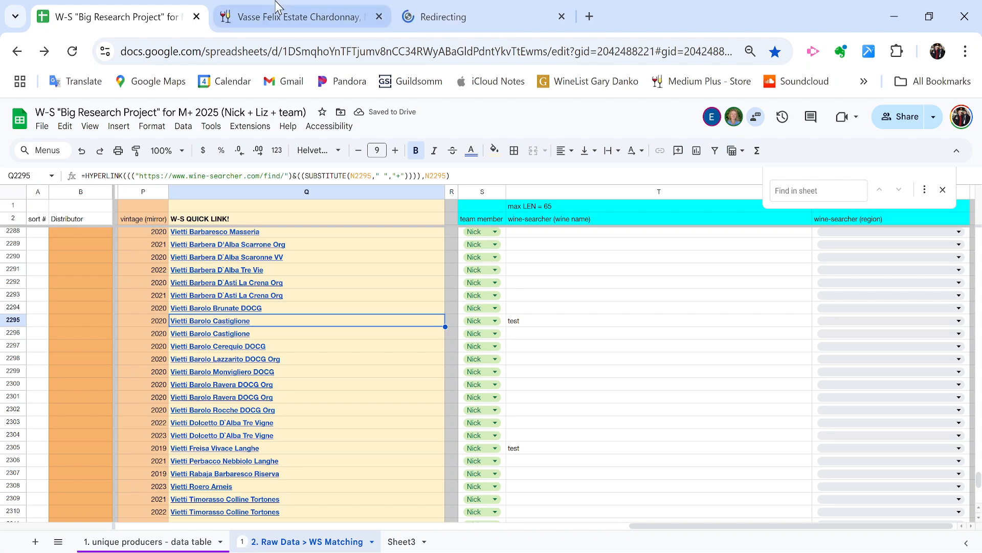
click(277, 7)
key(ctrl+w)
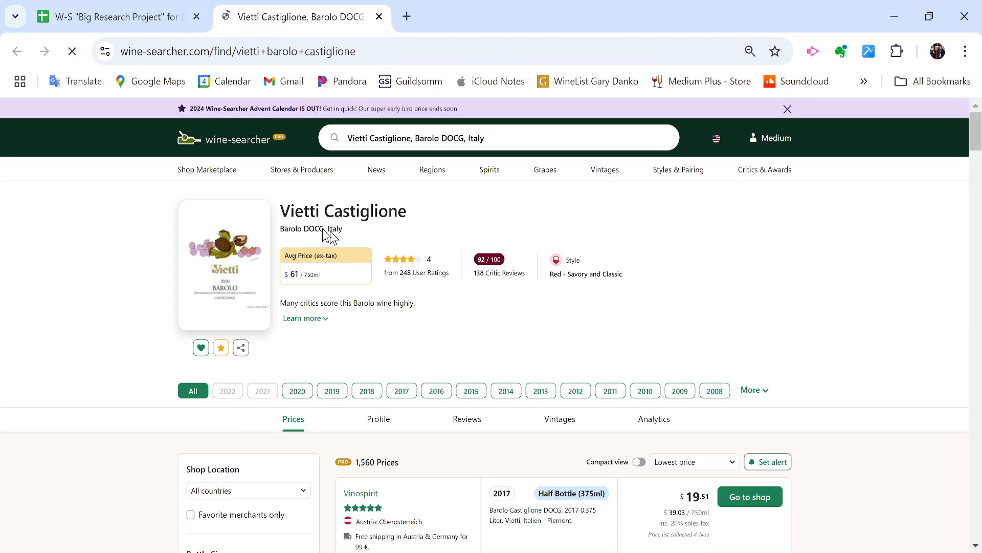
- Replace the "test" placeholder in row 2295 with the wine name "Vietti Castiglione" copied from wine-searcher
triple_click(311, 214)
click(163, 15)
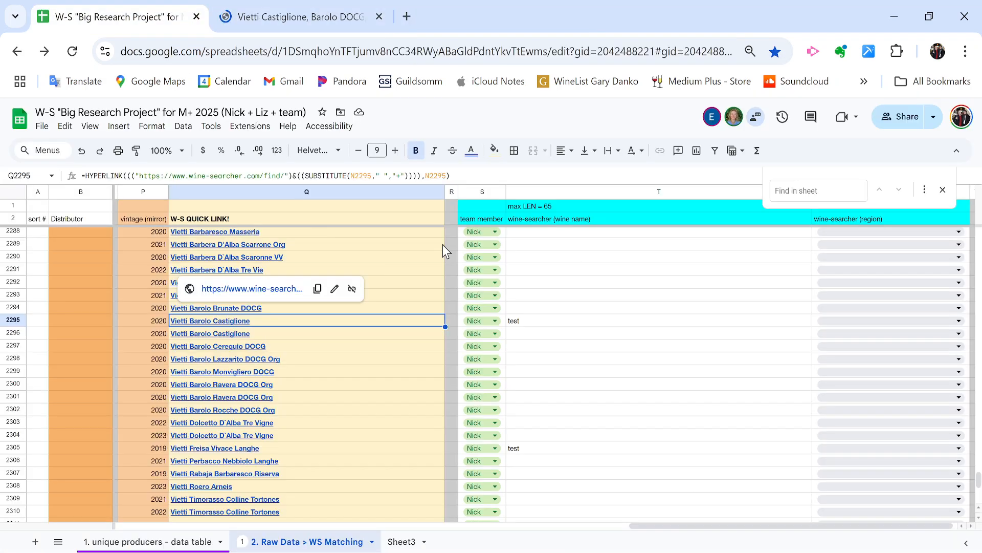
key(Right)
key(ctrl+v)
- Copy the region "Barolo DOCG, Italy" from the Vietti Castiglione page into the region cell of row 2295
click(297, 16)
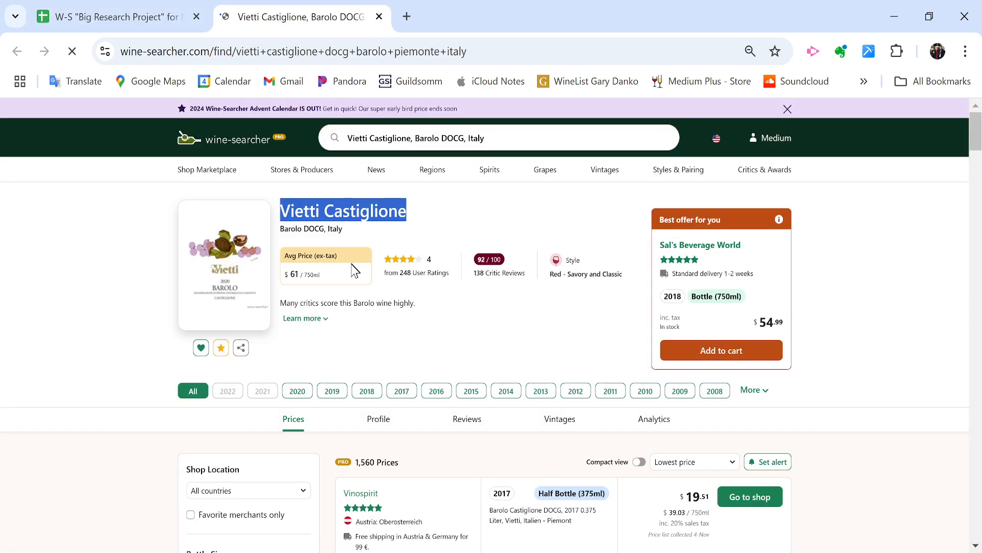
triple_click(297, 229)
click(123, 16)
key(Right)
key(ctrl+v)
- Open the Vietti Freisa Vivace Langhe link in row 2305 and close the Vietti Castiglione page
key(Left)
key(ctrl+Down)
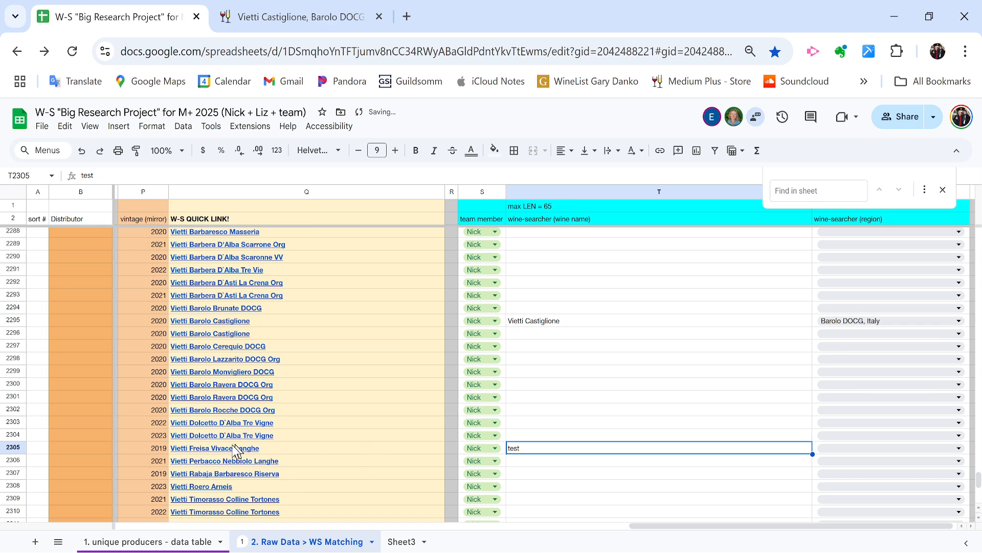
click(217, 452)
click(225, 468)
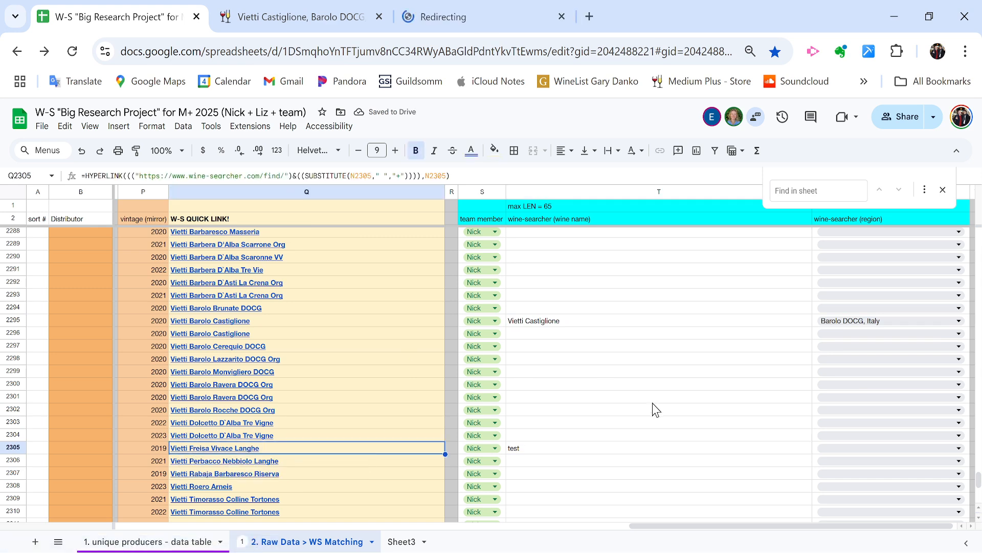
click(390, 1)
key(ctrl+w)
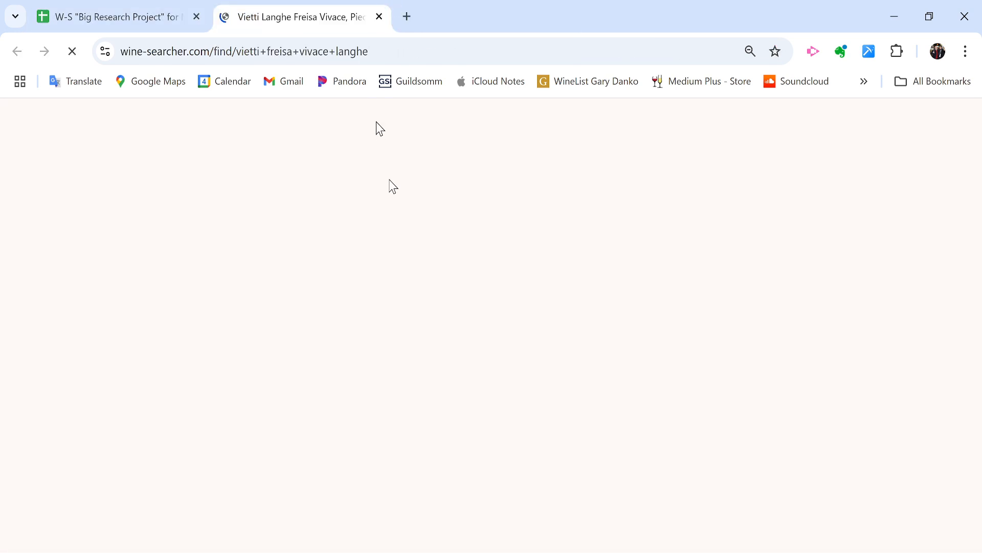
- Replace the "test" placeholder in row 2305 with the wine name "Vietti Langhe Freisa Vivace" copied from wine-searcher
triple_click(391, 211)
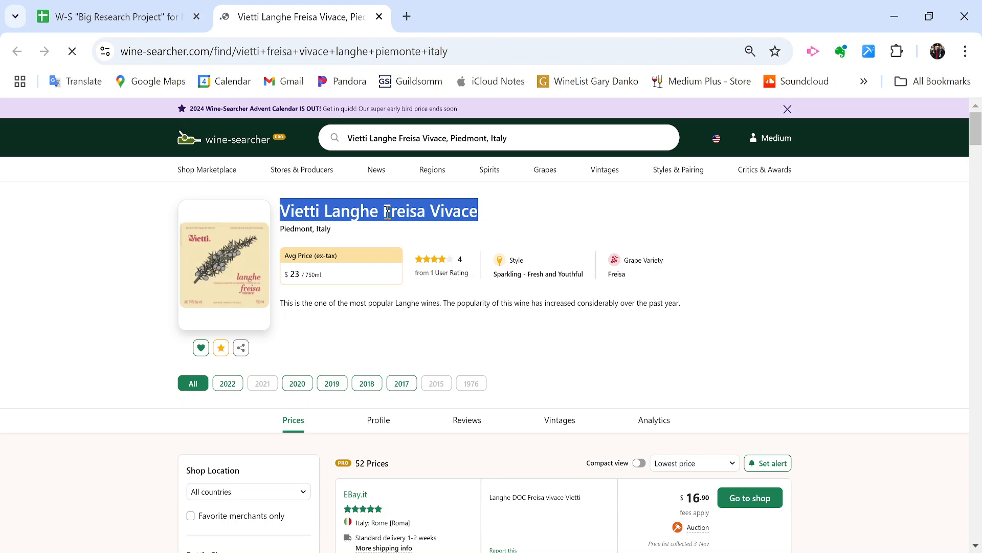
click(132, 13)
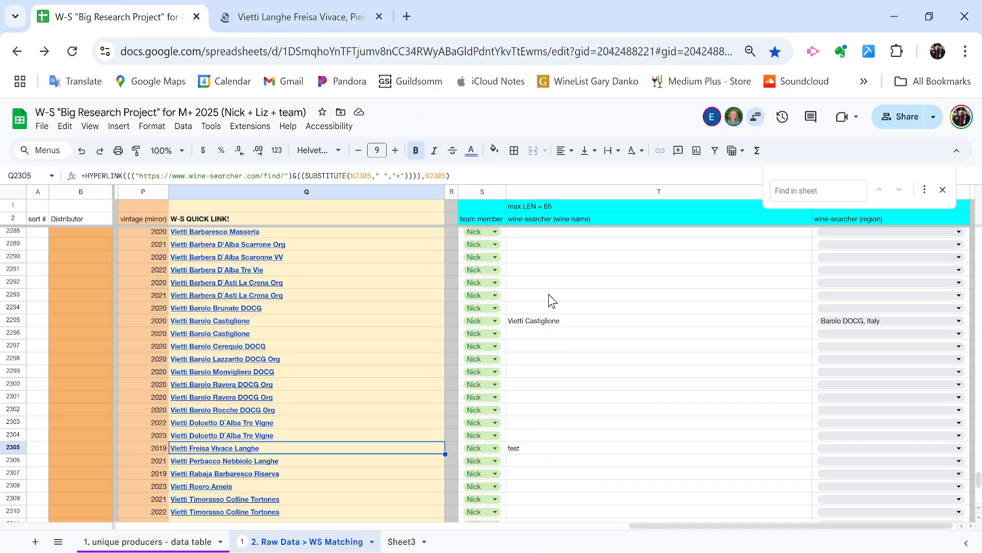
key(ctrl+v)
- Copy the region "Piedmont, Italy" from the Vietti Langhe Freisa Vivace page into the region cell of row 2305
click(302, 16)
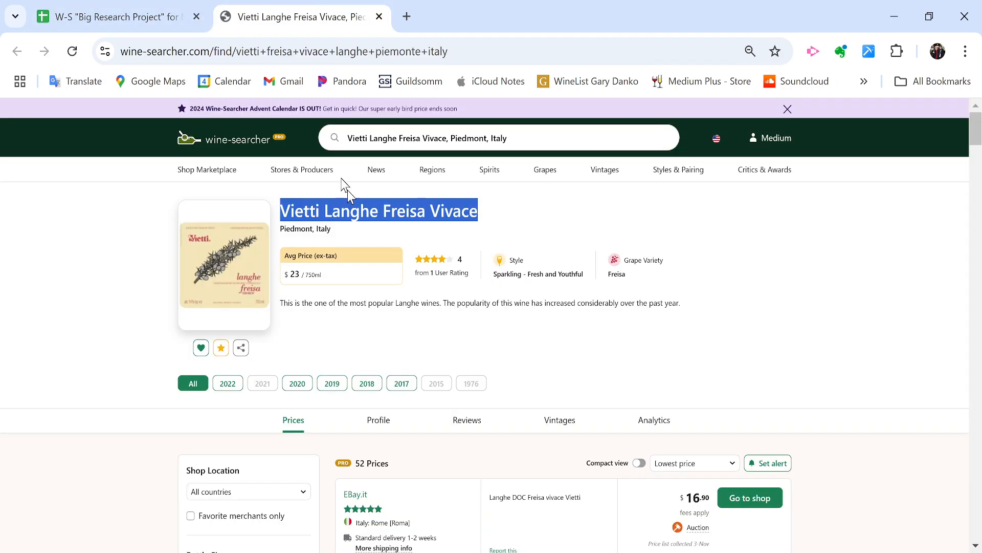
click(321, 238)
drag(280, 228, 332, 229)
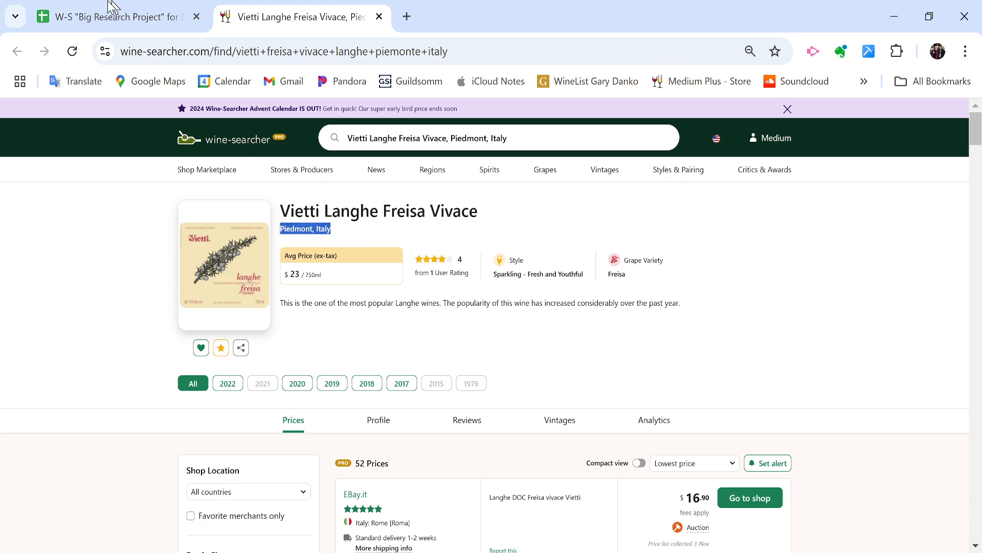
click(132, 15)
key(Tab)
key(ctrl+v)
- Open the Villa Maria Rsv Pinot Noir link in row 2315 and close the Vietti Langhe Freisa Vivace page
key(Left)
key(ctrl+Down)
scroll(710, 368, down, 2)
click(311, 408)
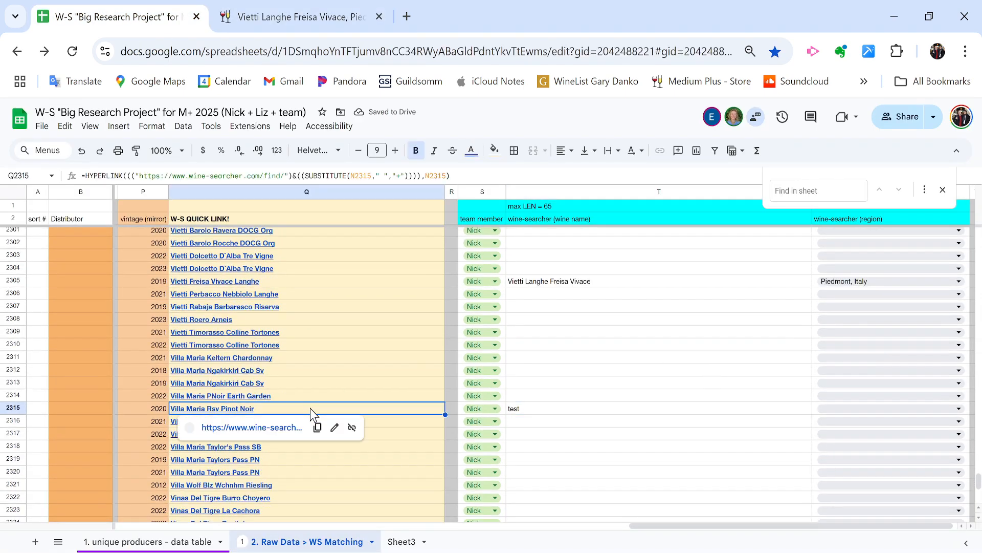
click(221, 426)
click(222, 10)
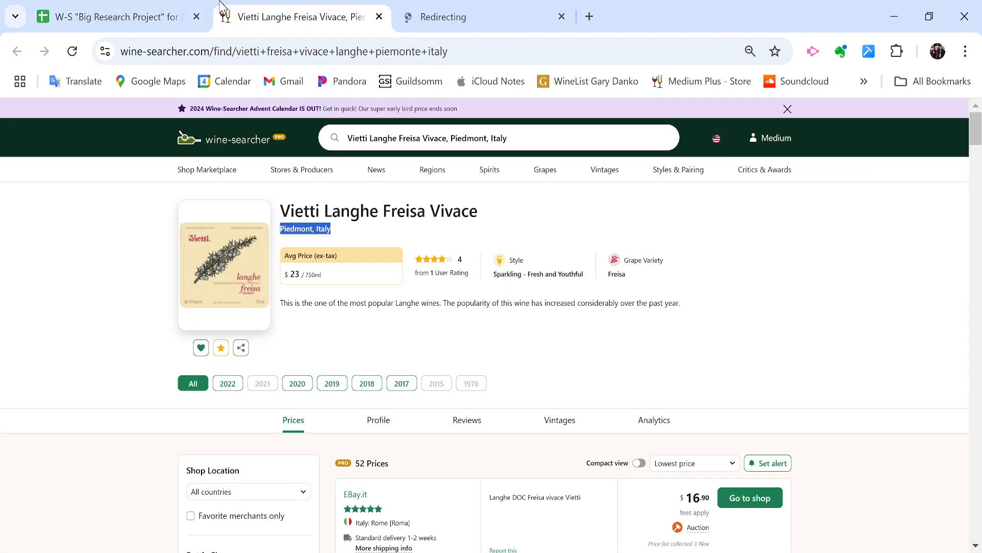
key(ctrl+w)
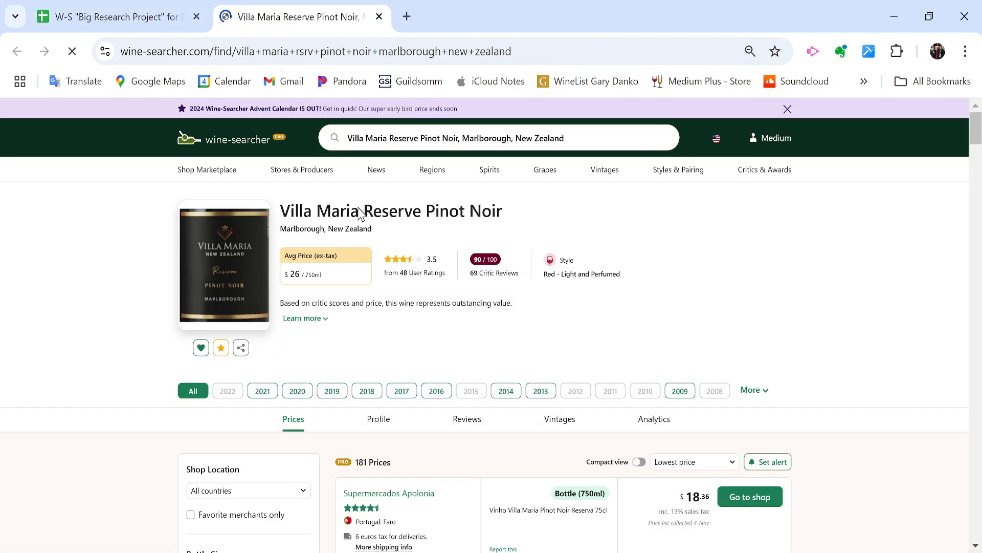
- Replace the "test" placeholder in row 2315 with the wine name "Villa Maria Reserve Pinot Noir" copied from wine-searcher
triple_click(360, 211)
click(118, 16)
key(Right)
key(Right)
key(Right)
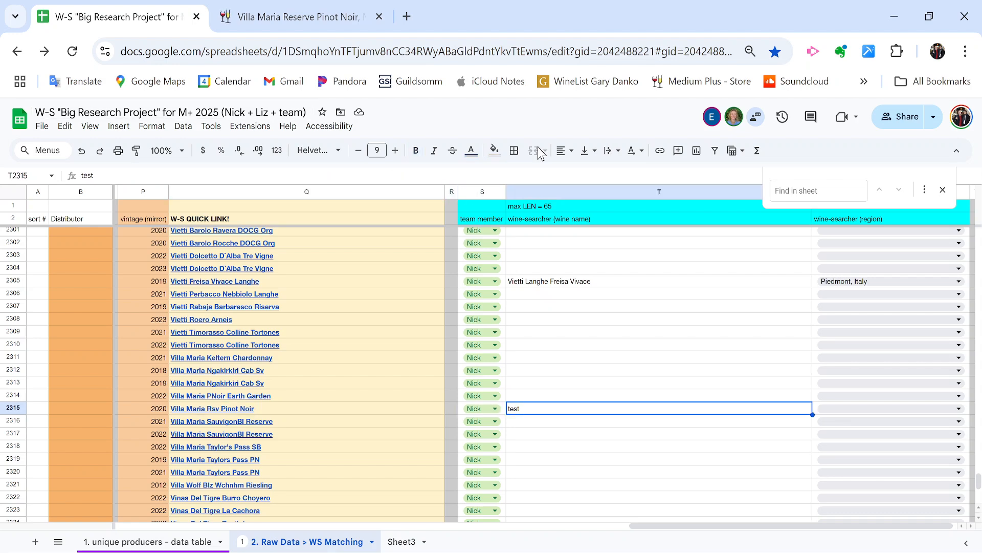
key(ctrl+v)
- Copy the region "Marlborough, New Zealand" from the Villa Maria Reserve Pinot Noir page into the region cell of row 2315
click(297, 17)
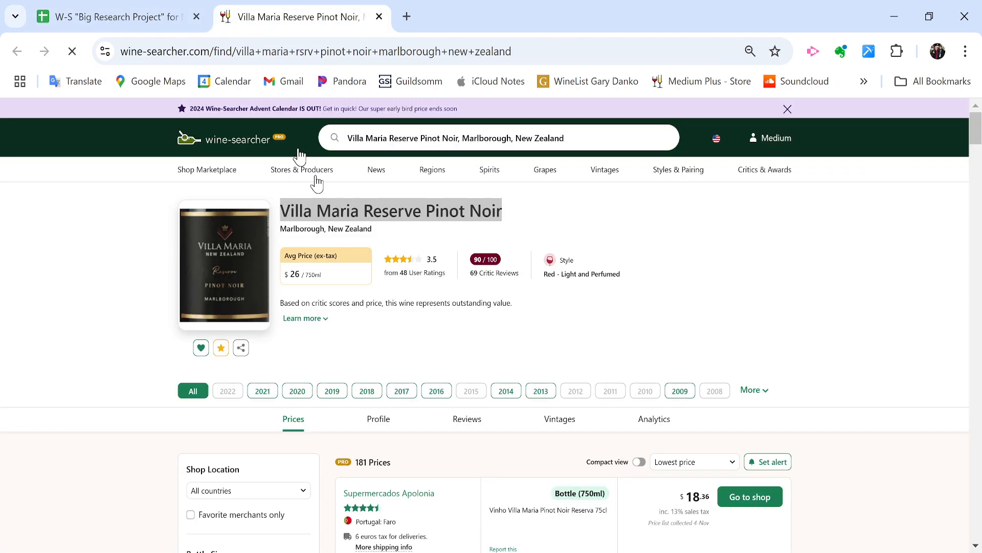
triple_click(331, 230)
click(118, 17)
key(Right)
key(ctrl+v)
- Open the Vinedos de La Reina Duquesa Cuvee Blan link in row 2325 and close the Villa Maria page
key(Left)
key(ctrl+Down)
key(Down)
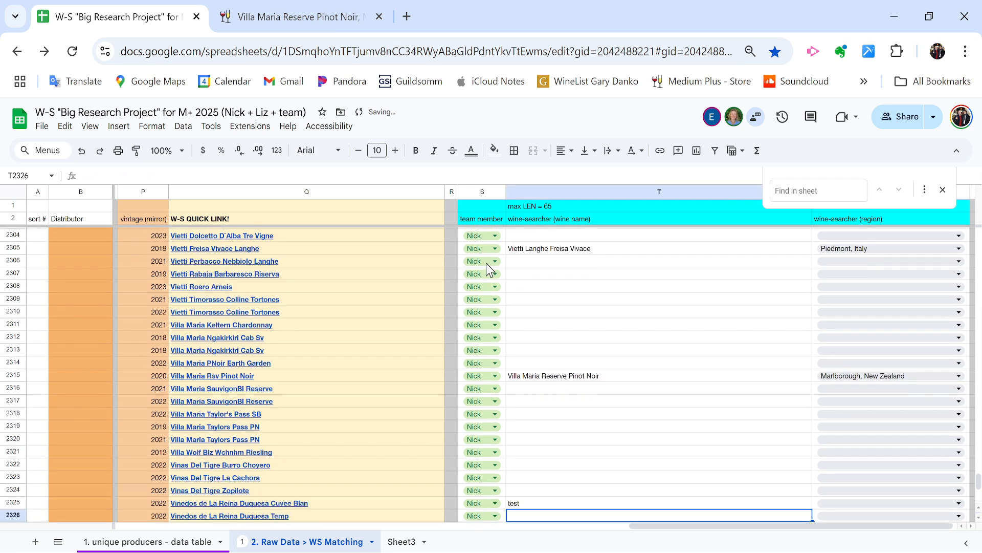
scroll(486, 264, down, 3)
click(275, 312)
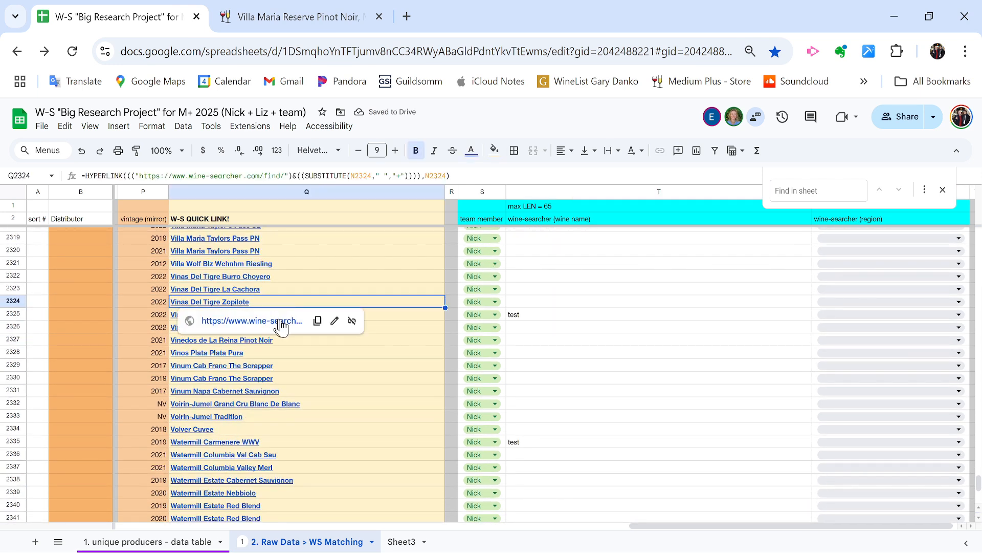
right_click(387, 318)
click(270, 339)
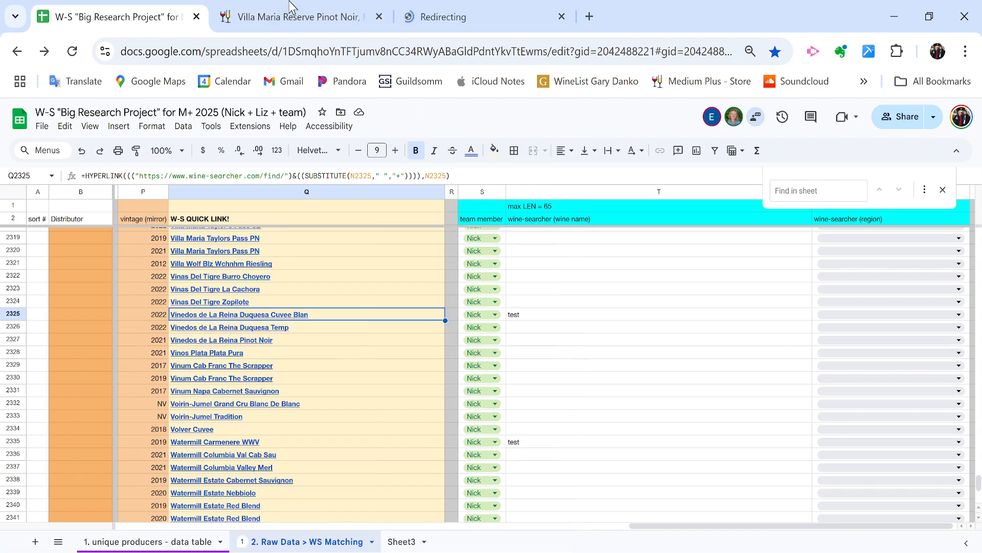
click(290, 7)
middle_click(290, 7)
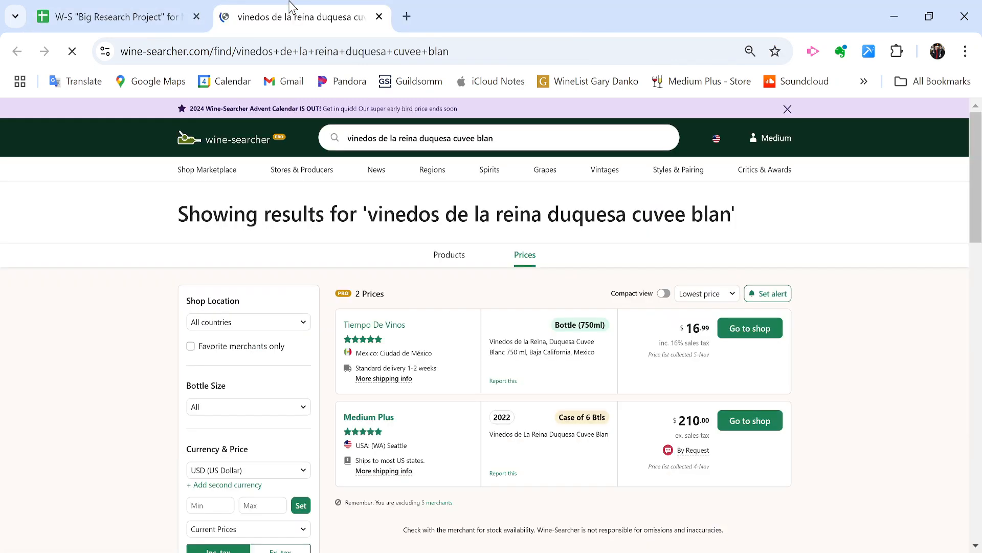
- Shorten the wine-searcher query to "duquesa" and check the suggestions for the Vinedos de La Reina wine
double_click(596, 217)
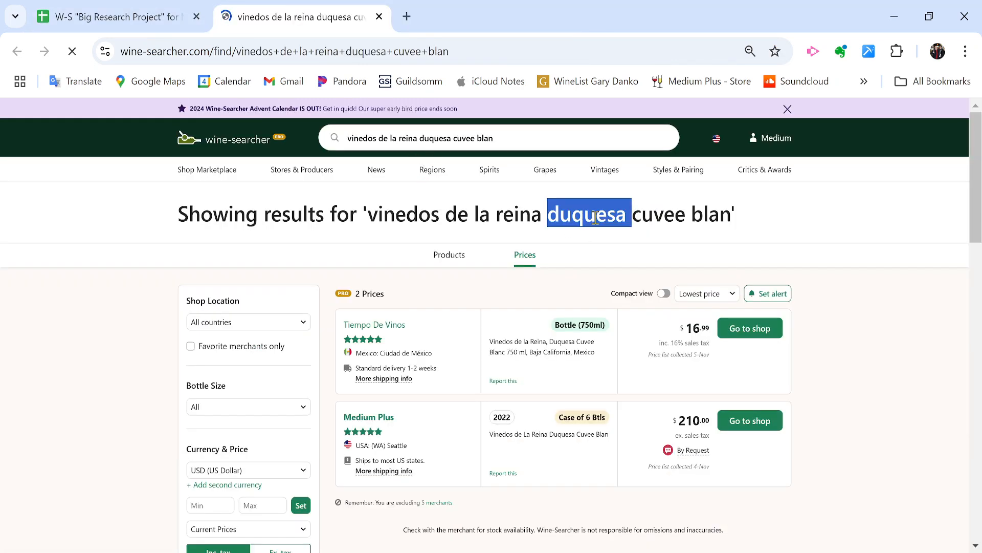
click(538, 135)
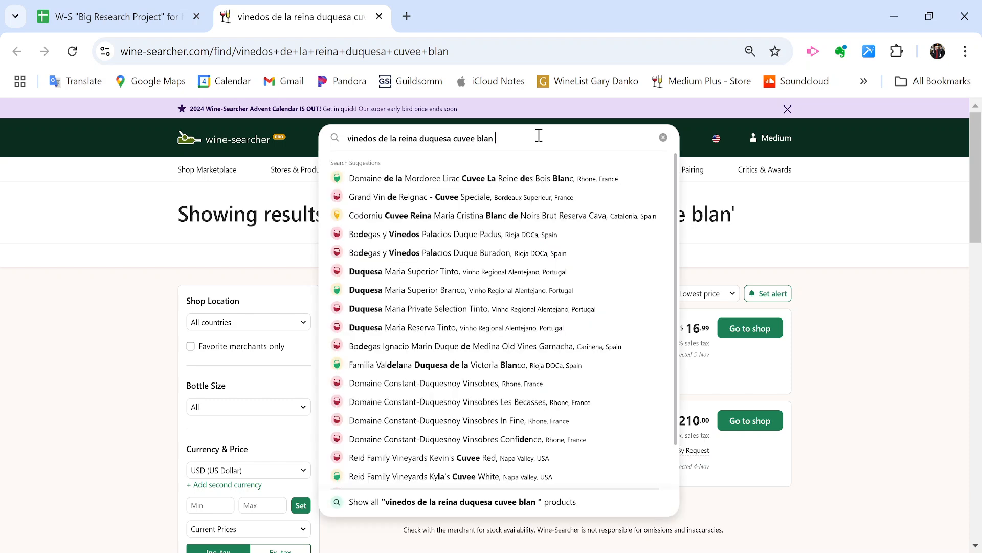
double_click(437, 136)
key(ctrl+x)
key(ctrl+a)
key(ctrl+v)
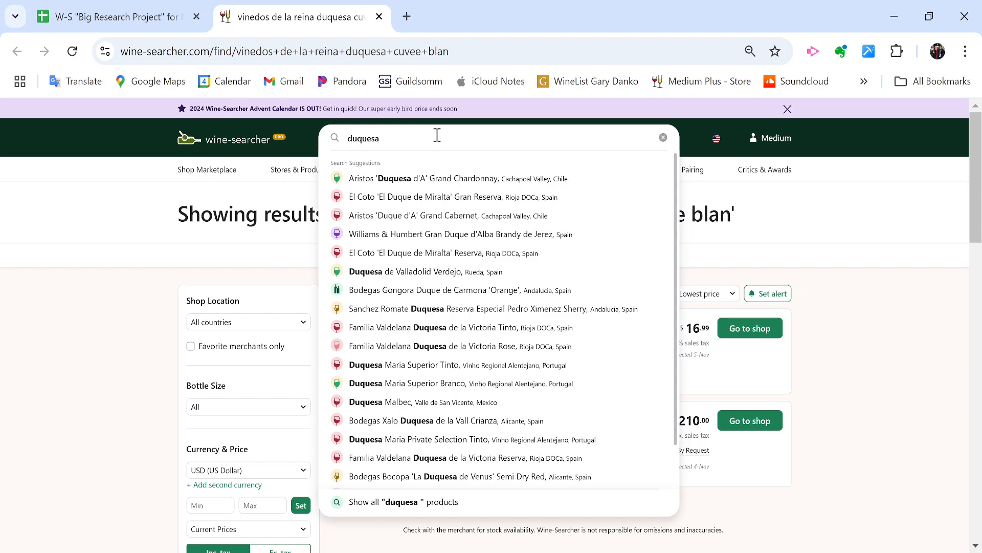
- Copy NO EXACT MATCH from an earlier row into the wine name and region cells of row 2325
click(128, 17)
click(562, 329)
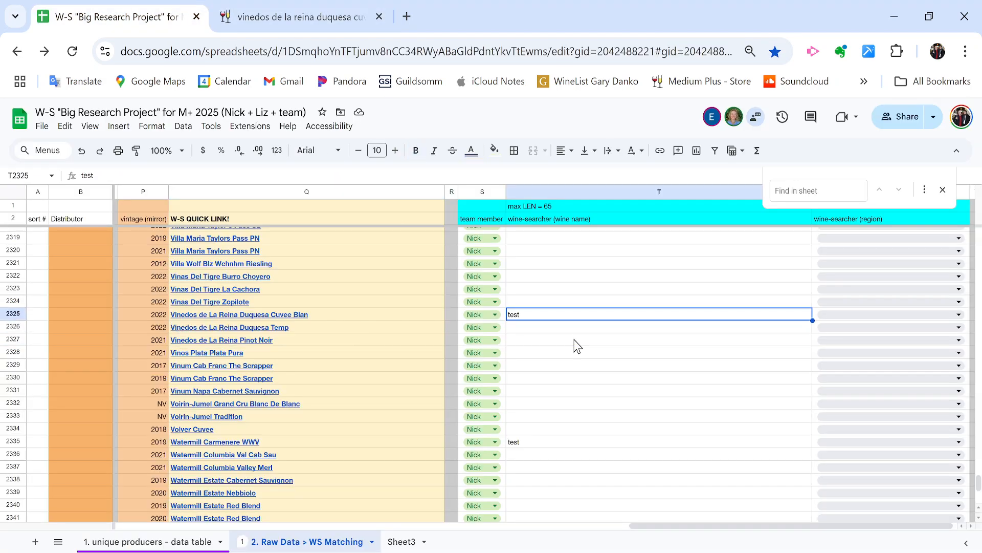
key(ctrl+Up)
key(ctrl+Up)
key(ctrl+Up)
key(ctrl+Up)
key(ctrl+Up)
key(ctrl+Down)
key(ctrl+Down)
key(ctrl+Down)
key(ctrl+Down)
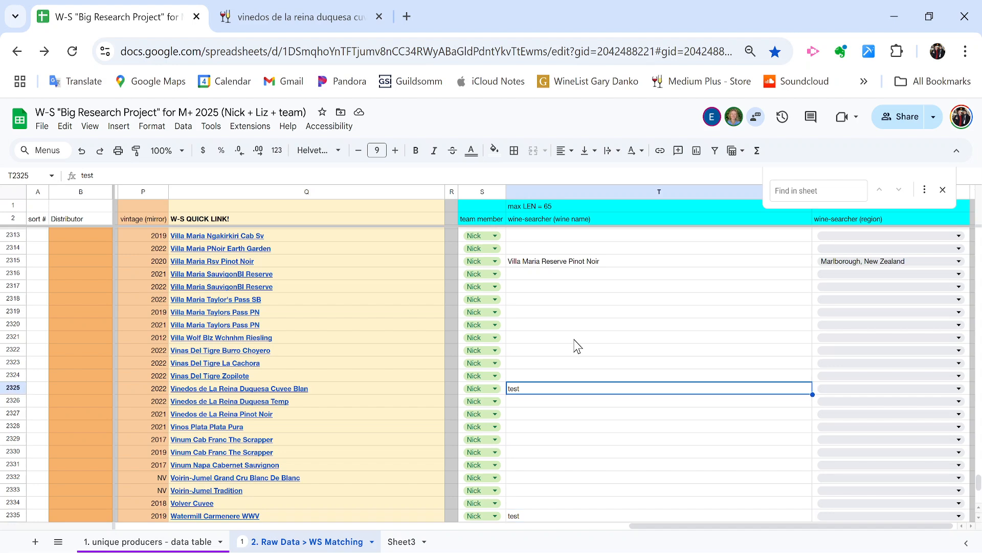
key(ctrl+v)
key(Right)
key(ctrl+v)
key(Left)
- Open the Watermill Carmenere WWV link in row 2335 and close the Vinedos de La Reina search page
key(ctrl+Down)
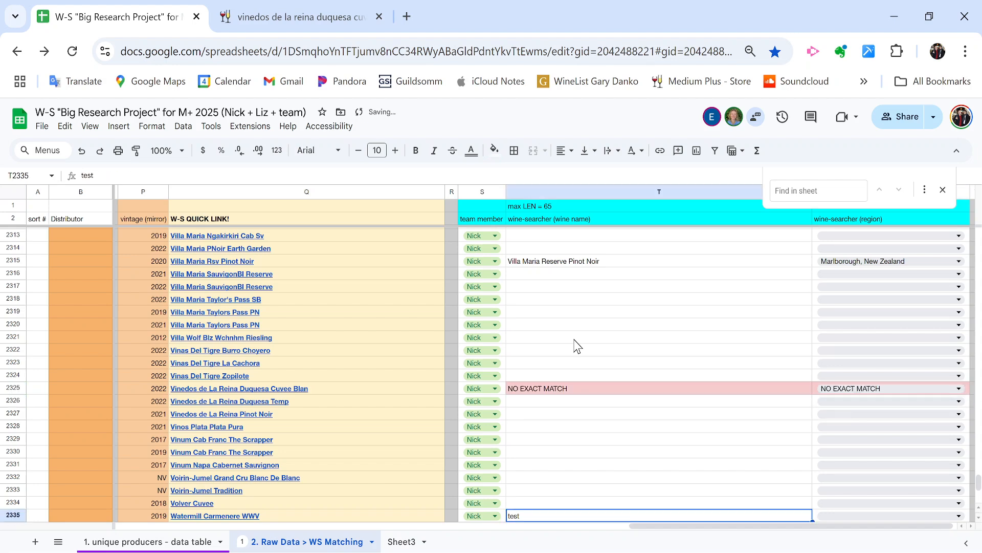
scroll(574, 344, down, 2)
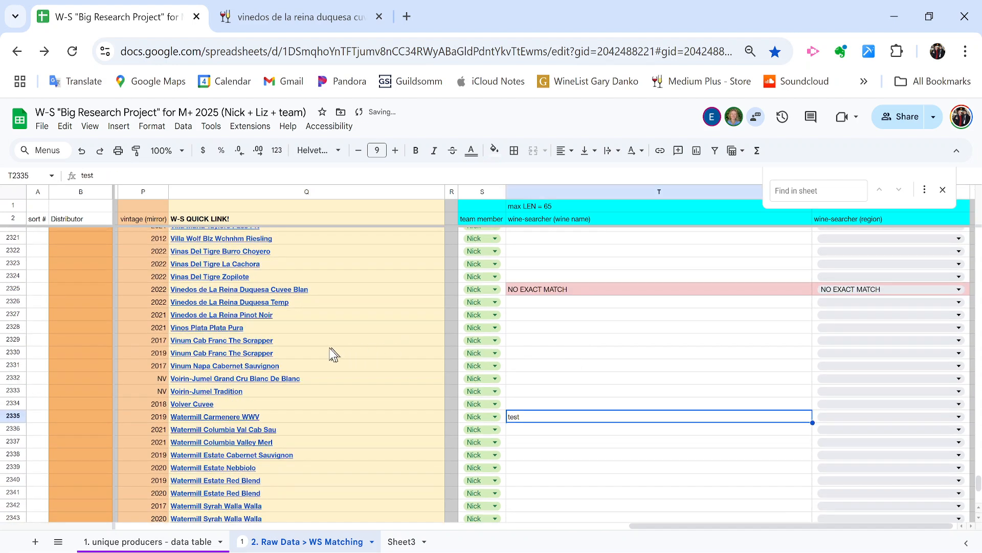
click(214, 420)
click(243, 436)
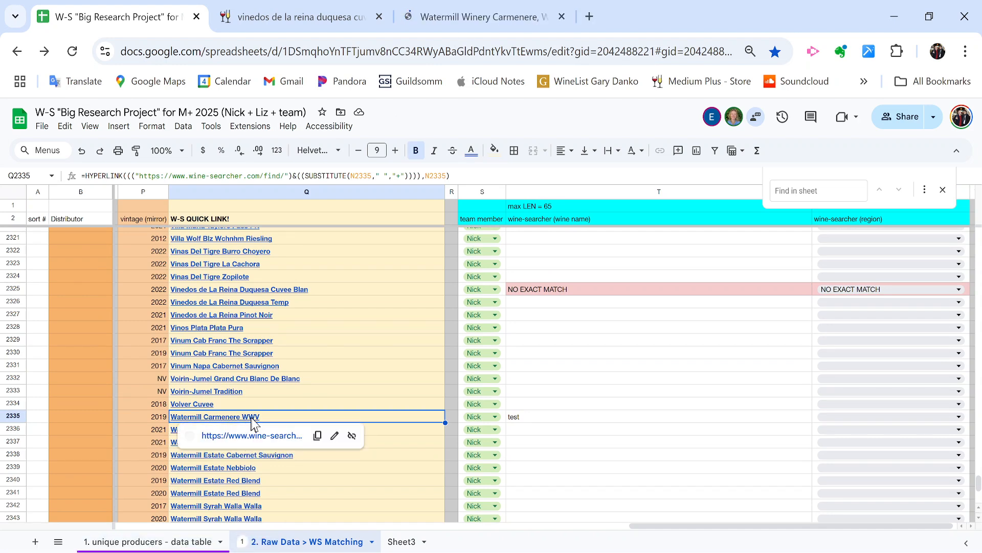
click(296, 8)
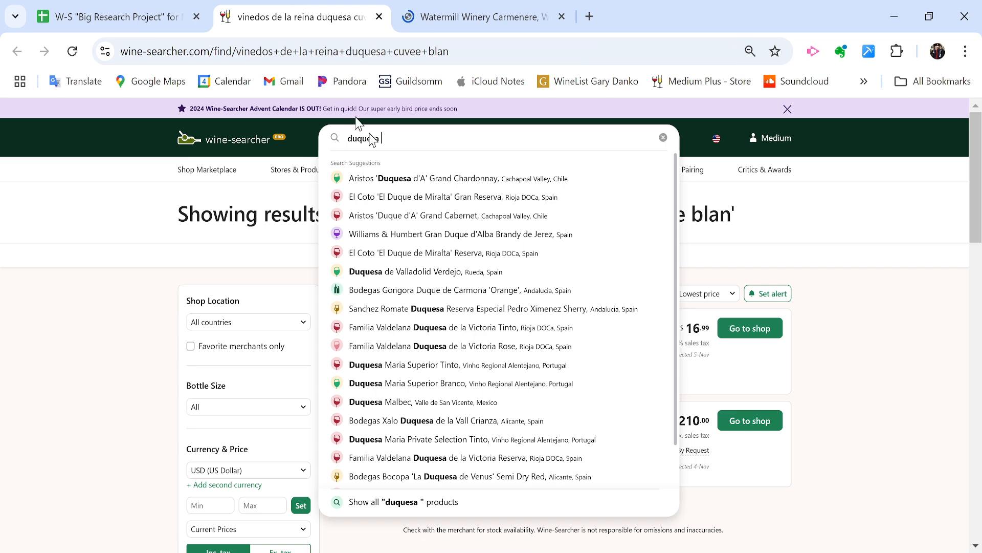
key(ctrl+w)
- Replace the "test" placeholder in row 2335 with the wine name "Watermill Winery Carmenere" copied from wine-searcher
triple_click(377, 219)
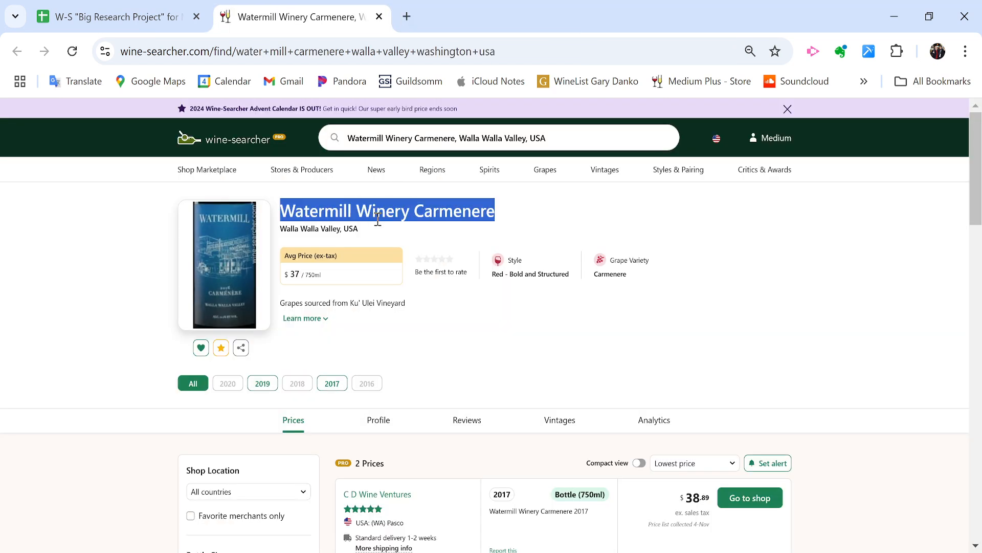
click(104, 7)
key(Right)
key(Right)
key(Right)
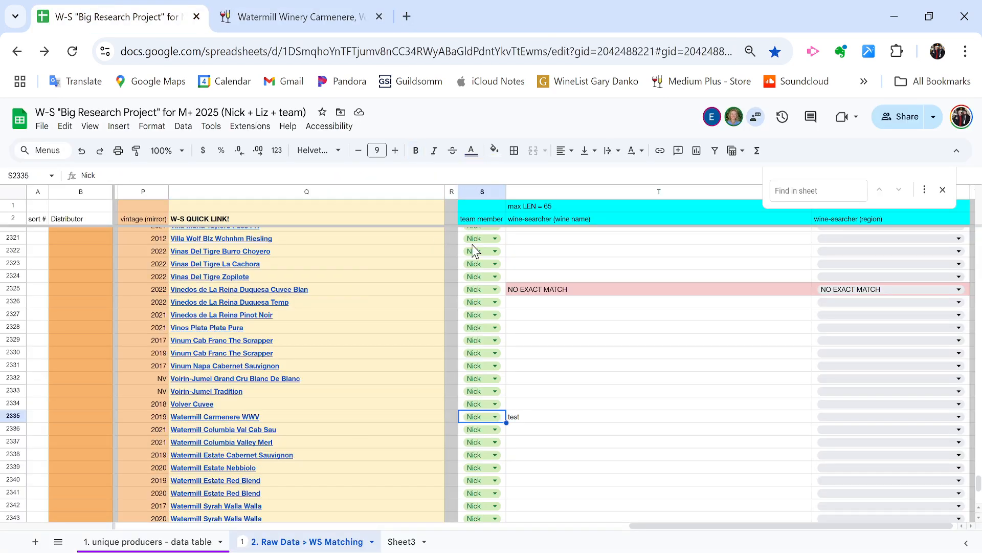
key(ctrl+v)
- Copy the region "Walla Walla Valley, USA" from the Watermill Winery Carmenere page into the region cell of row 2335
click(241, 13)
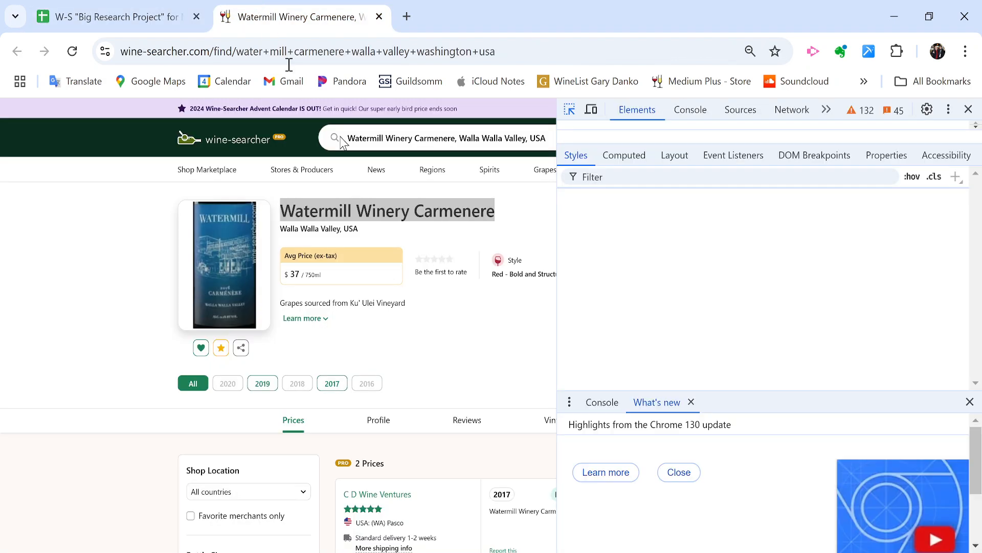
click(968, 109)
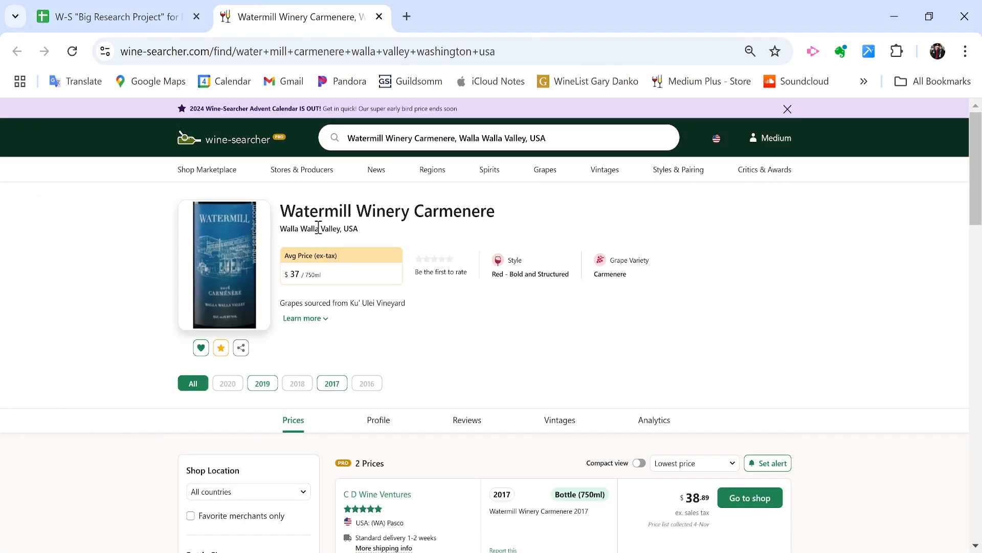
triple_click(318, 228)
click(293, 238)
drag(282, 229, 342, 229)
click(117, 16)
key(ctrl+v)
- Open the Whidbey Island Malbec link in row 2345 and close the Watermill Winery Carmenere page
key(Left)
key(ctrl+Down)
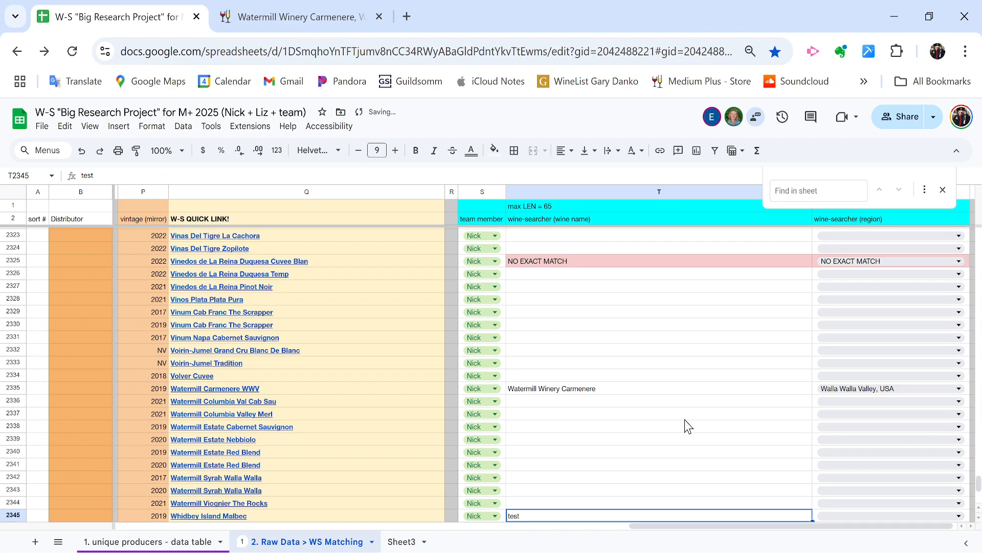
scroll(685, 427, down, 5)
click(236, 385)
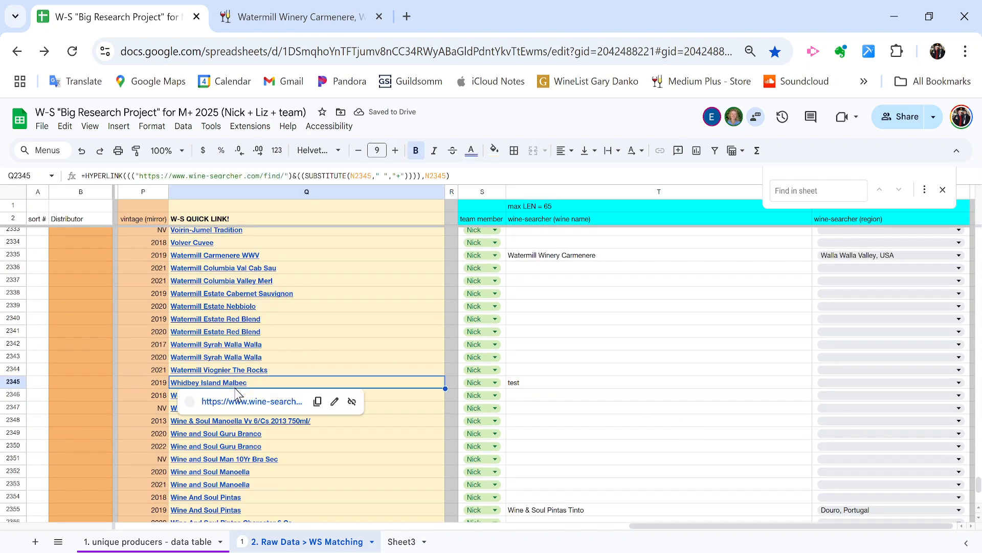
click(228, 401)
click(288, 6)
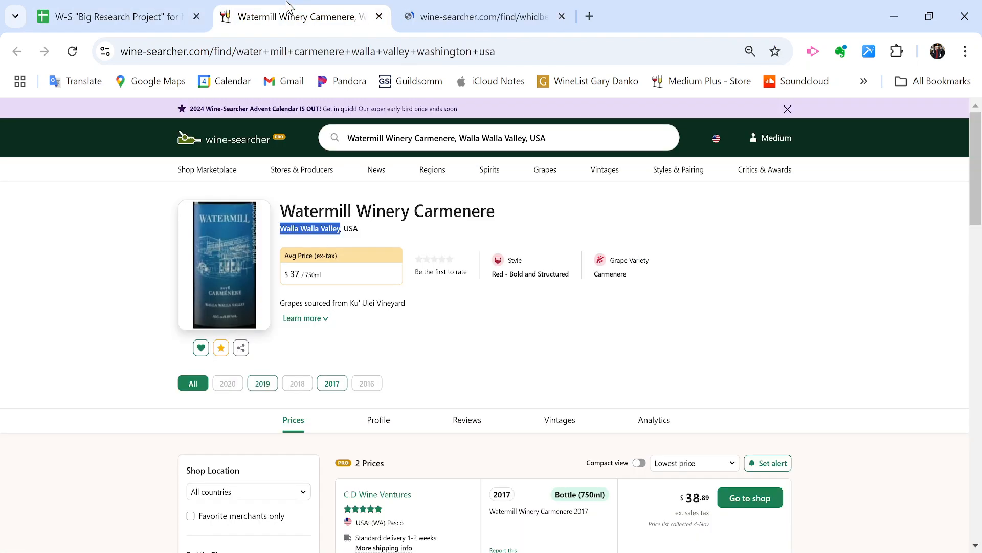
key(ctrl+w)
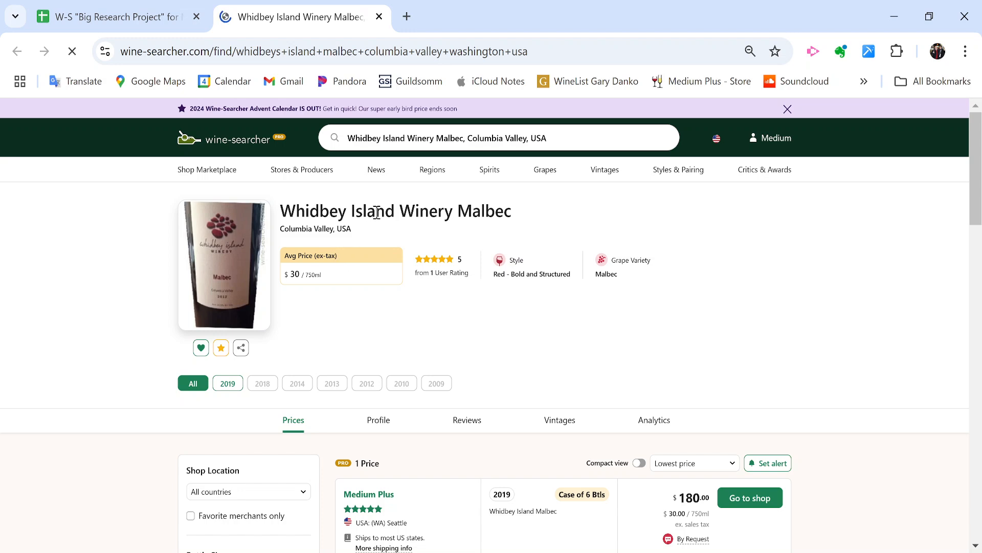
- Replace the "test" placeholder in row 2345 with the wine name "Whidbey Island Winery Malbec" copied from wine-searcher
triple_click(377, 212)
click(143, 3)
key(Right)
key(Right)
key(Right)
key(ctrl+v)
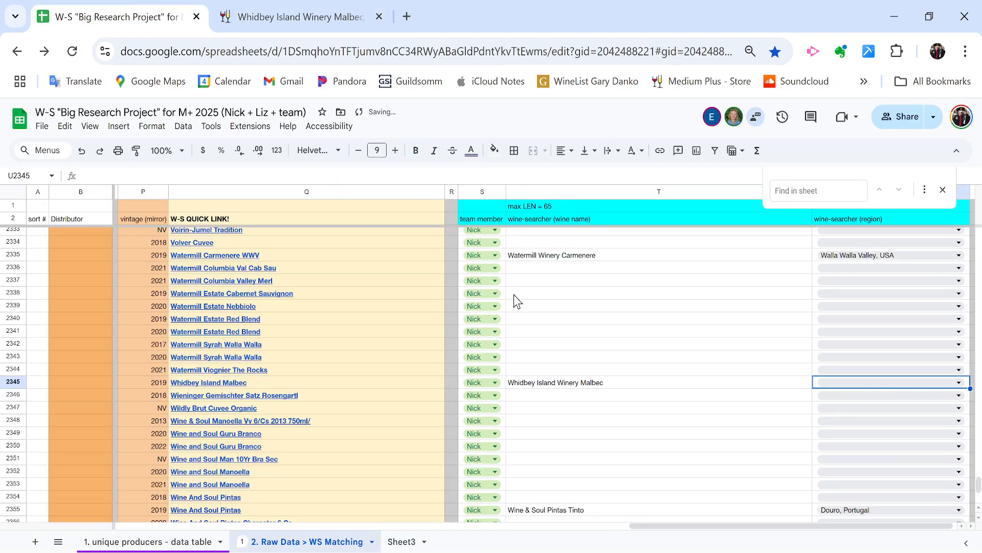
- Copy the region "Columbia Valley, USA" from the Whidbey Island Winery Malbec page into the region cell of row 2345
click(276, 13)
triple_click(320, 233)
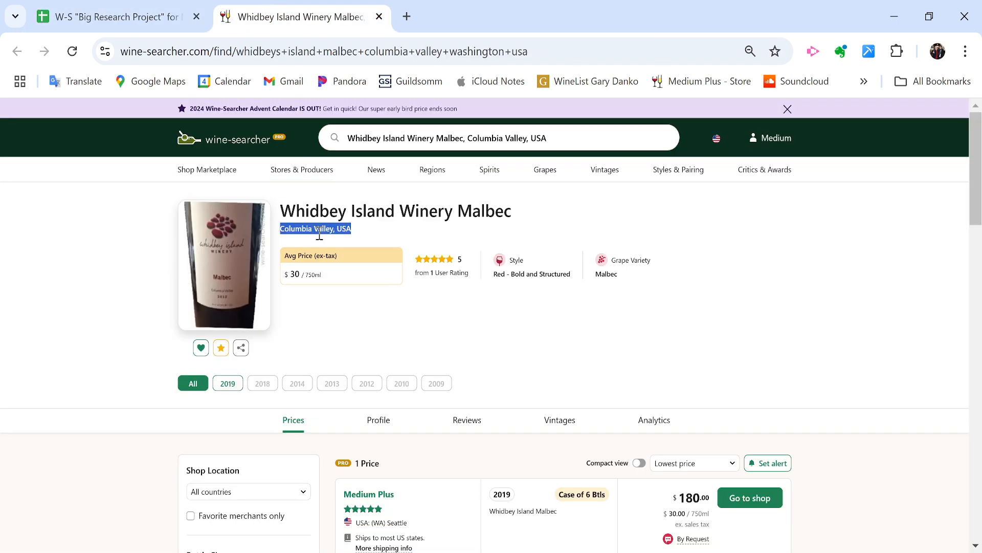
click(164, 6)
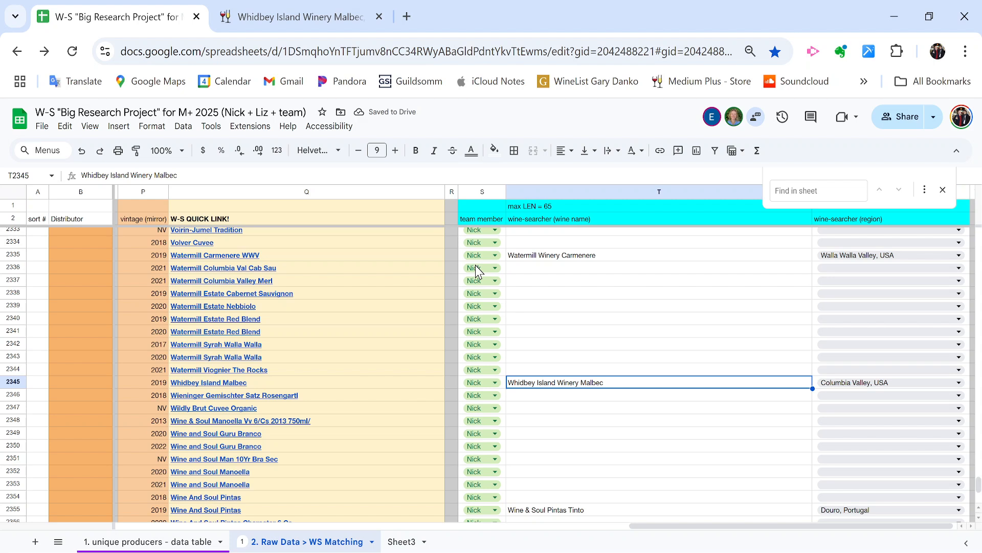
key(Down)
key(Down)
key(Down)
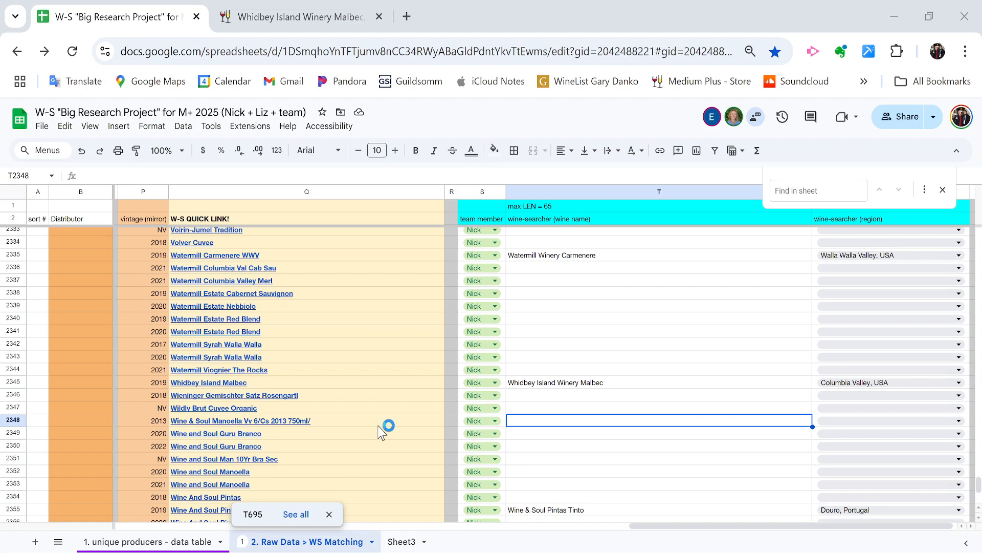
- Switch to a blank Notepad document and note "10 items" and "3:30 seconds (expert mode)" on separate lines
text(10)
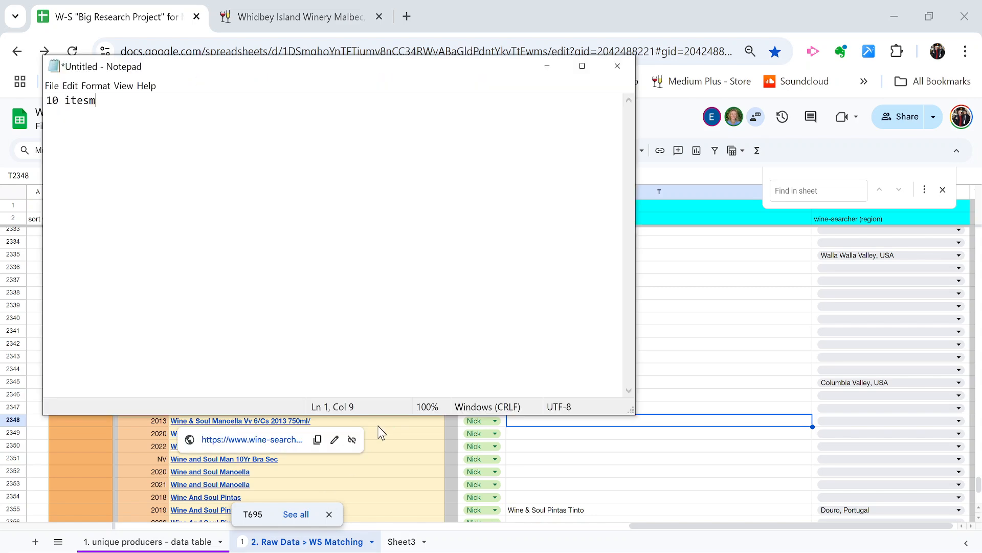
text( itesm)
key(BackSpace)
key(BackSpace)
key(BackSpace)
text(t)
key(BackSpace)
text(ems)
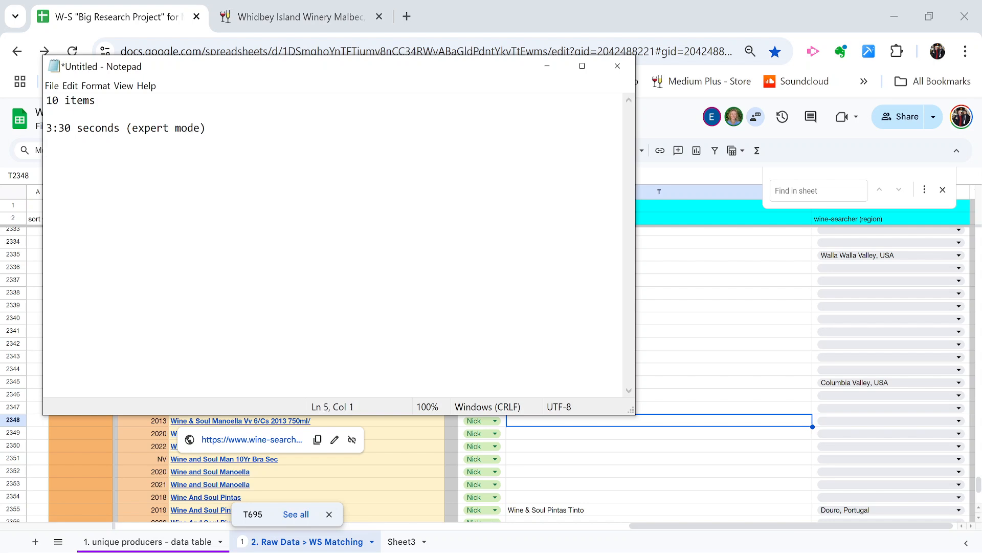
- Multiply 60 by 3.5 in Calculator and add the line "210 seconds" to the Notepad note
key(alt+Tab)
text(60 × )
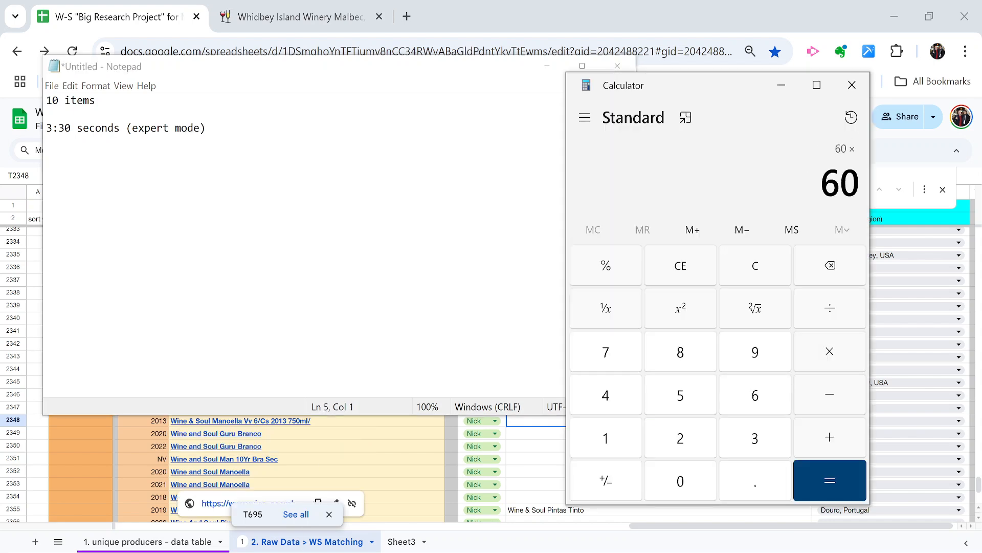
text(3.5)
key(Return)
key(alt+Tab)
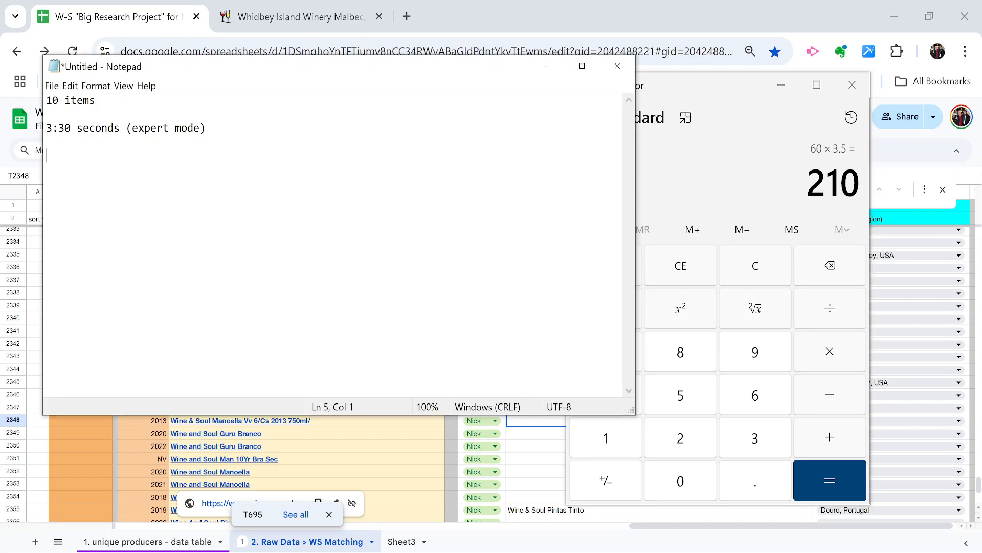
text(210 seconds)
- Divide the 210 seconds by 10 in Calculator and add "21 seconds per wine" to the Notepad note
key(alt+Tab)
text(10)
key(Return)
key(alt+Tab)
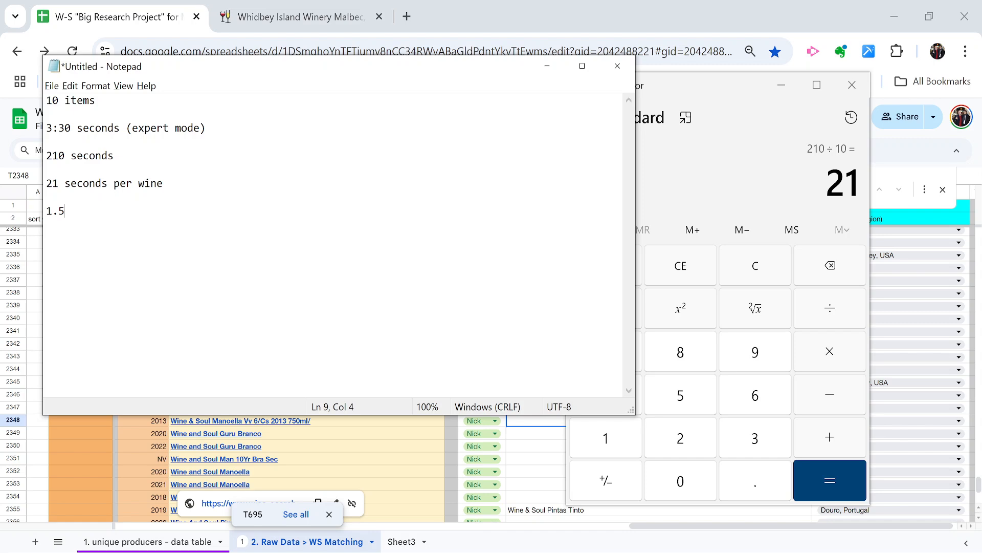
- Multiply the 21 seconds by 1.5 in Calculator and add the line "30 seconds peer wine" to the Notepad note
key(alt+Tab)
text(*1.5)
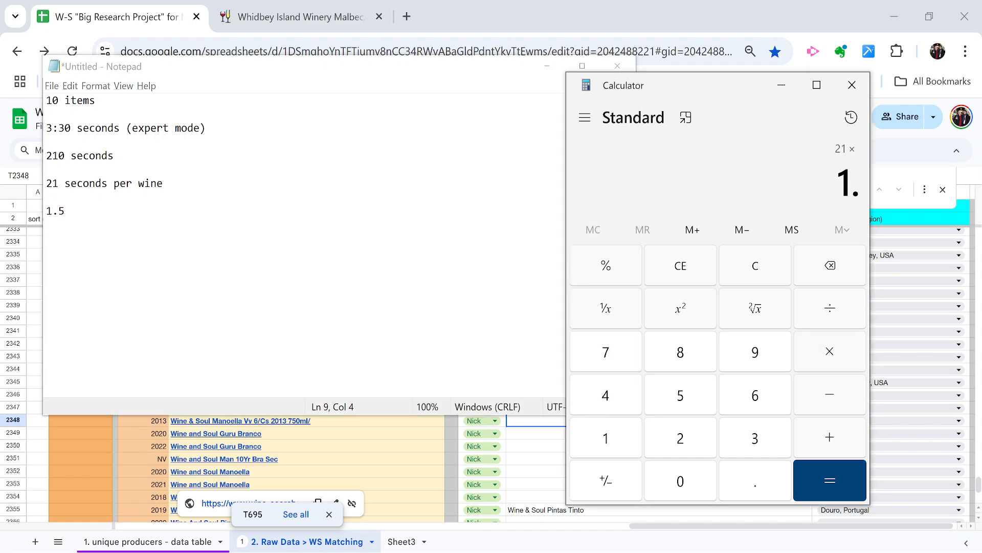
key(Return)
key(alt+Tab)
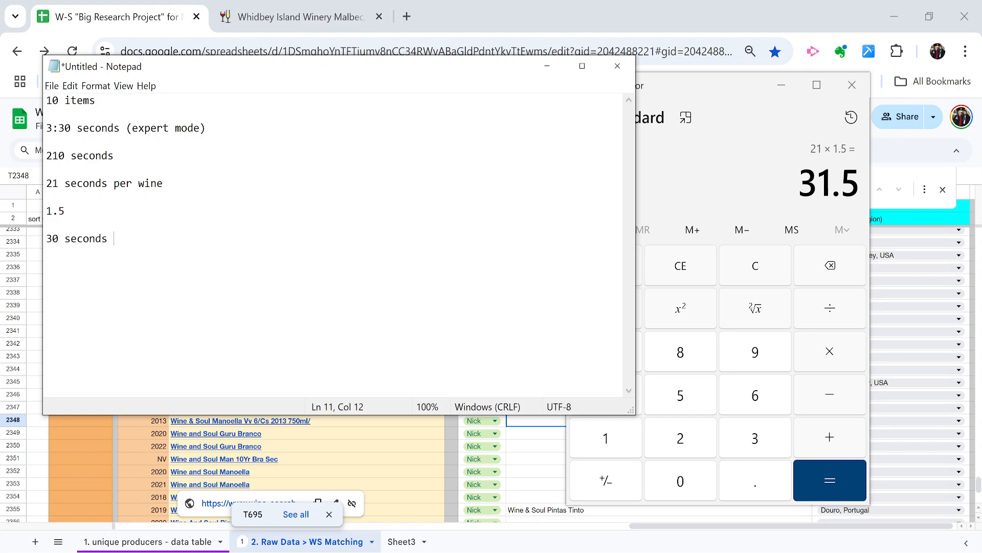
- Clear Calculator, enter 120, and extend the 30-second line in Notepad with "= 120 wines / hour"
key(alt+Tab)
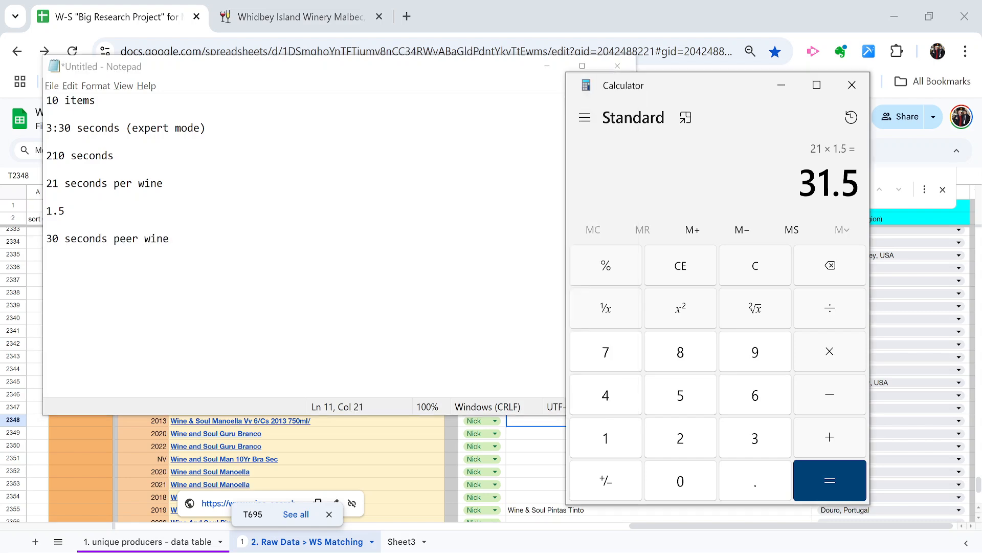
key(Escape)
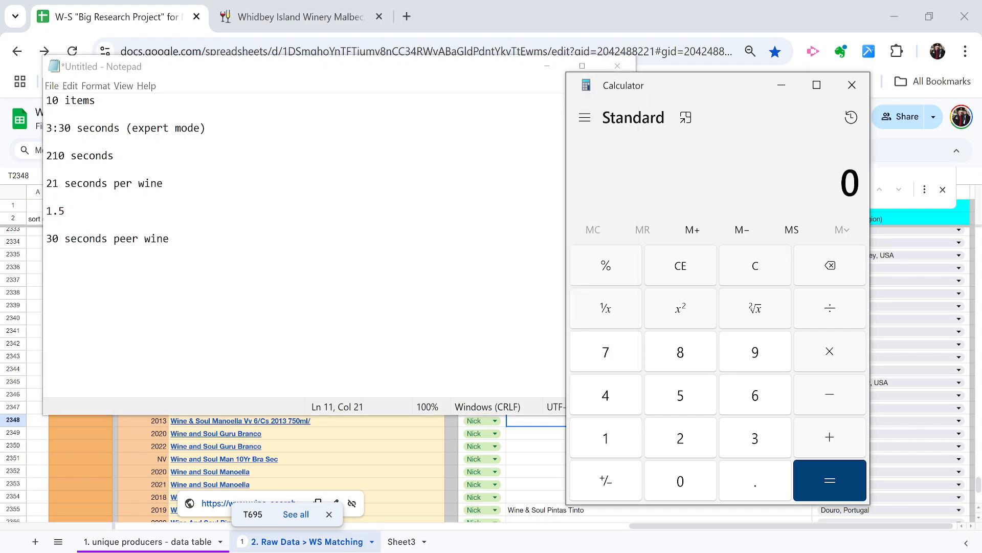
text(120)
key(alt+Tab)
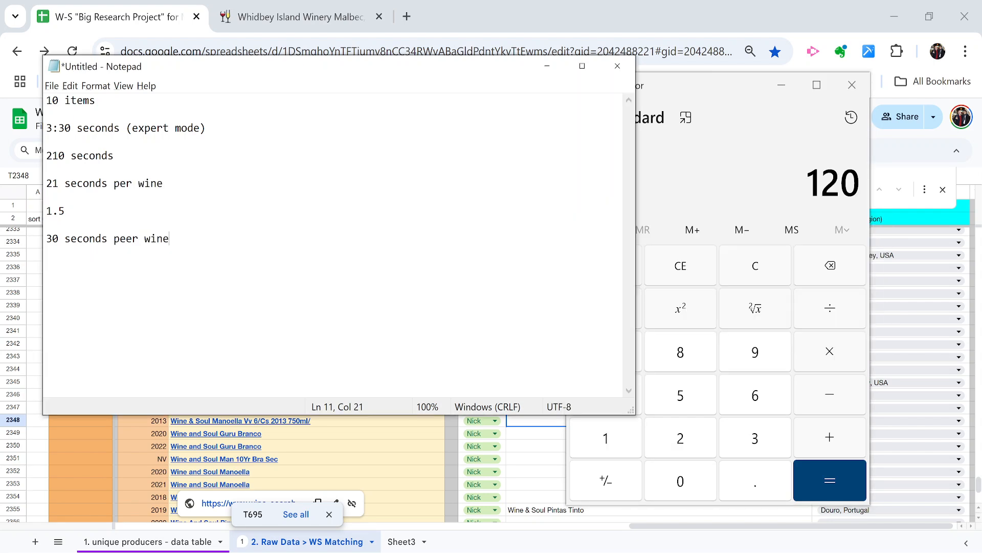
text(120 wines / hour)
- Add the line "20 seconds per wine = 180 wines / hour" to the Notepad note
text(20 )
text(seconds per wine )
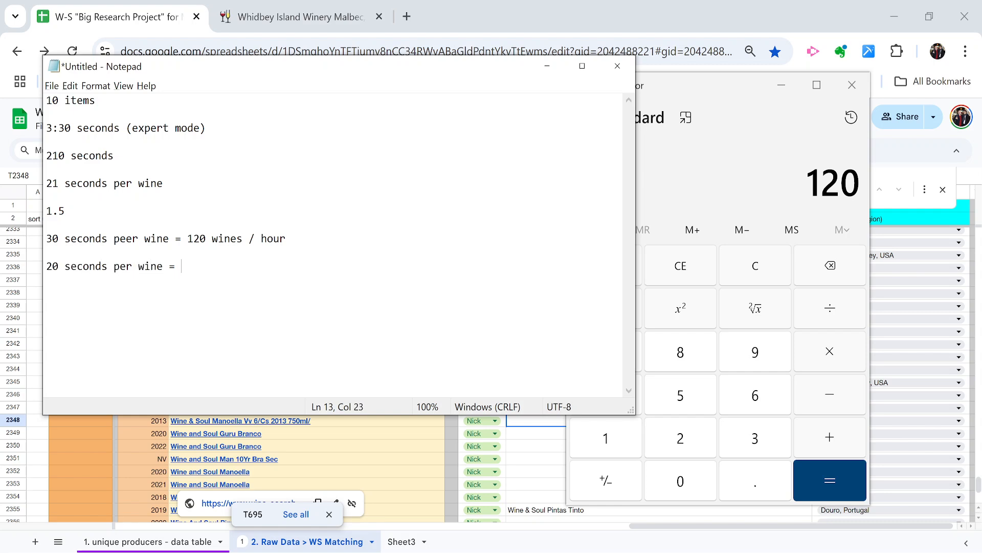
text(= 180 winess / hour)
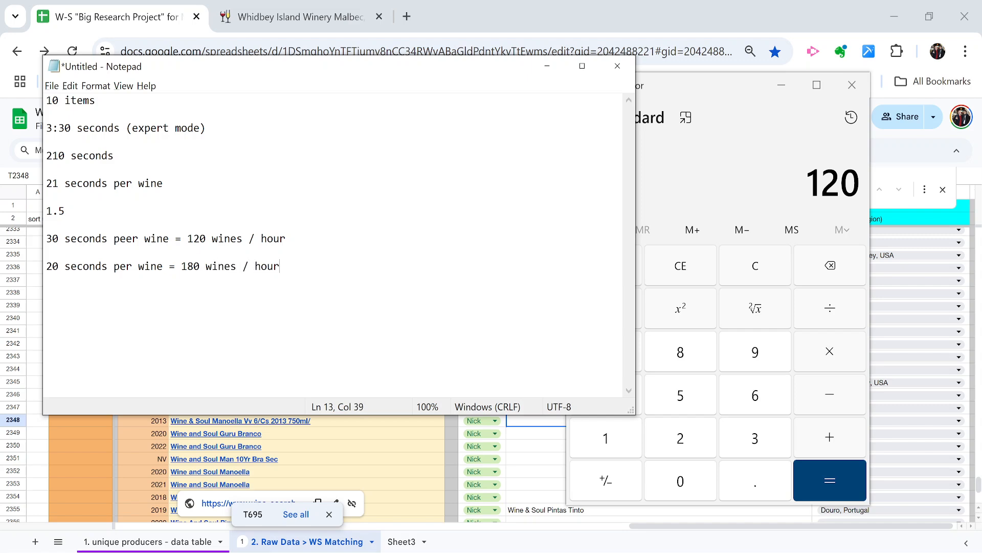
- Return to the research spreadsheet in the browser and review the sampled rows' wine names and regions above and below row 2348
key(alt+Tab)
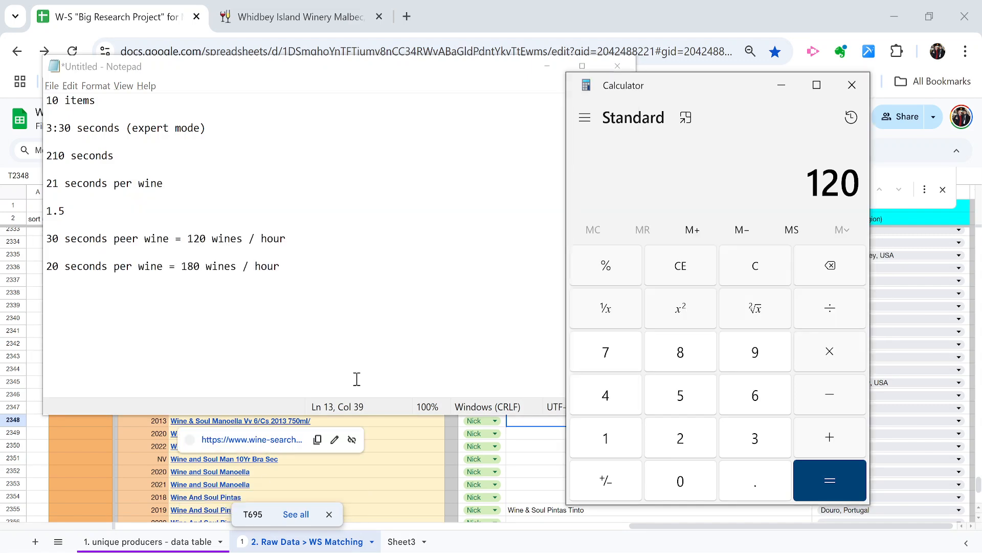
click(376, 462)
click(638, 426)
scroll(640, 430, up, 5)
scroll(640, 432, down, 15)
scroll(641, 432, up, 20)
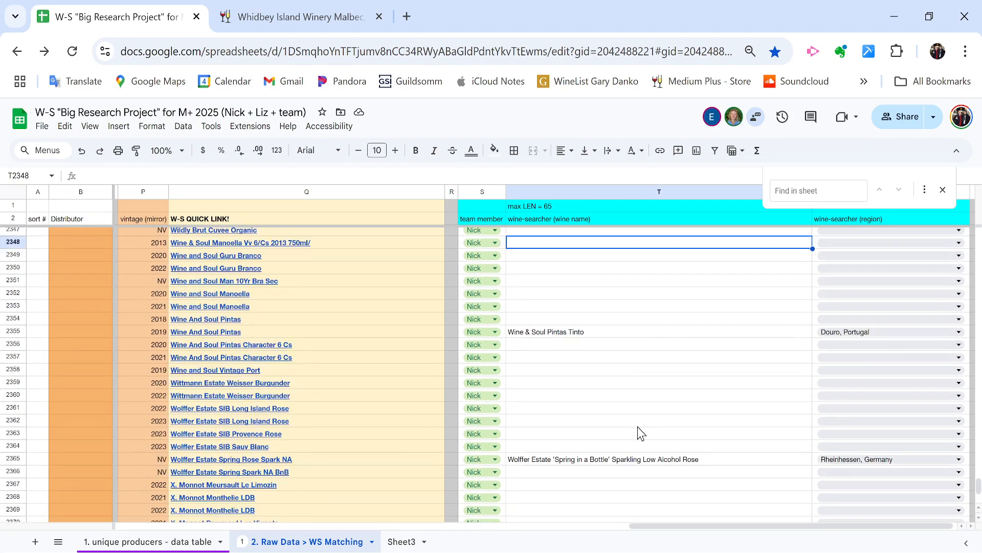
scroll(640, 432, right, 1)
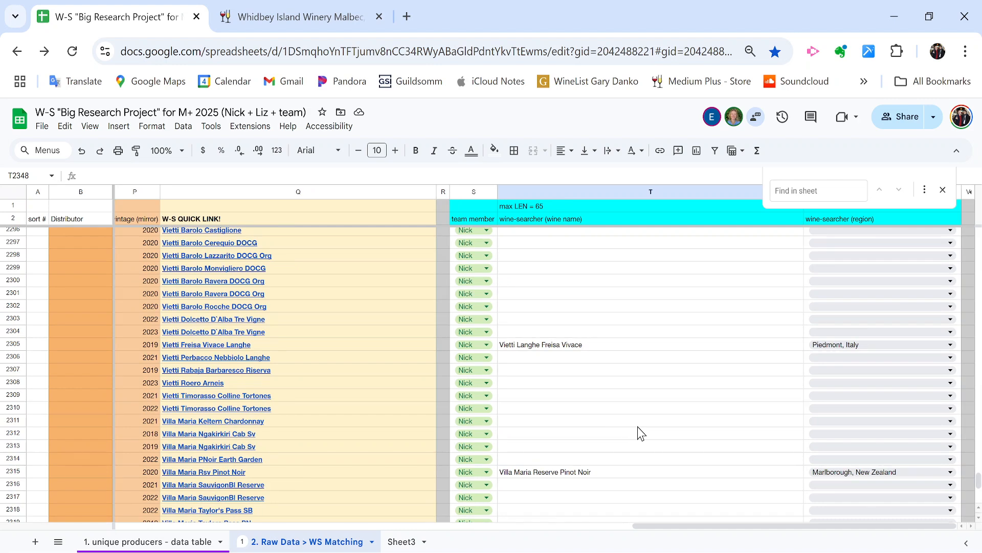
scroll(641, 432, down, 5)
scroll(641, 433, down, 5)
scroll(640, 432, up, 5)
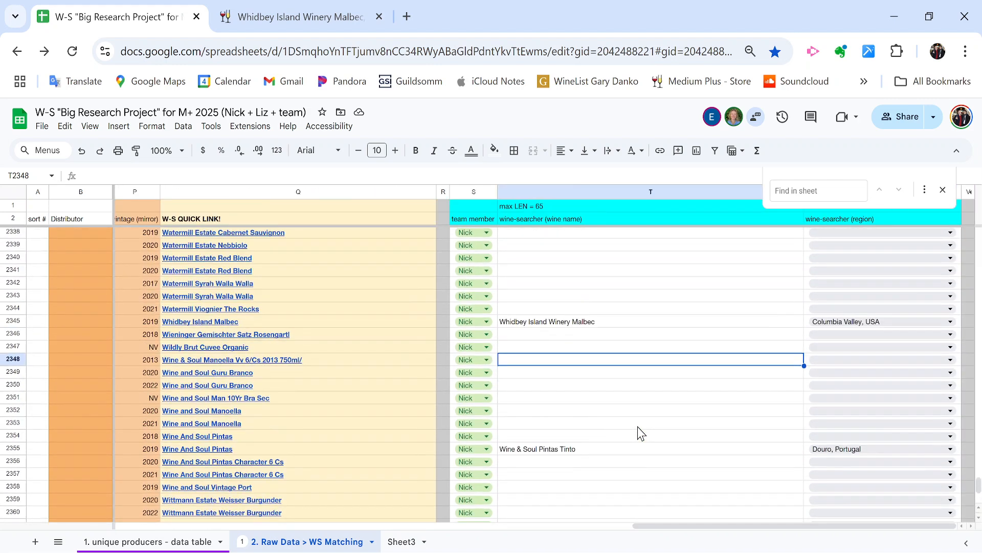
- Examine the NO EXACT MATCH entries in row 2325 and the quick link of the same row
click(572, 293)
key(Up)
key(shift+Right)
key(shift+Right)
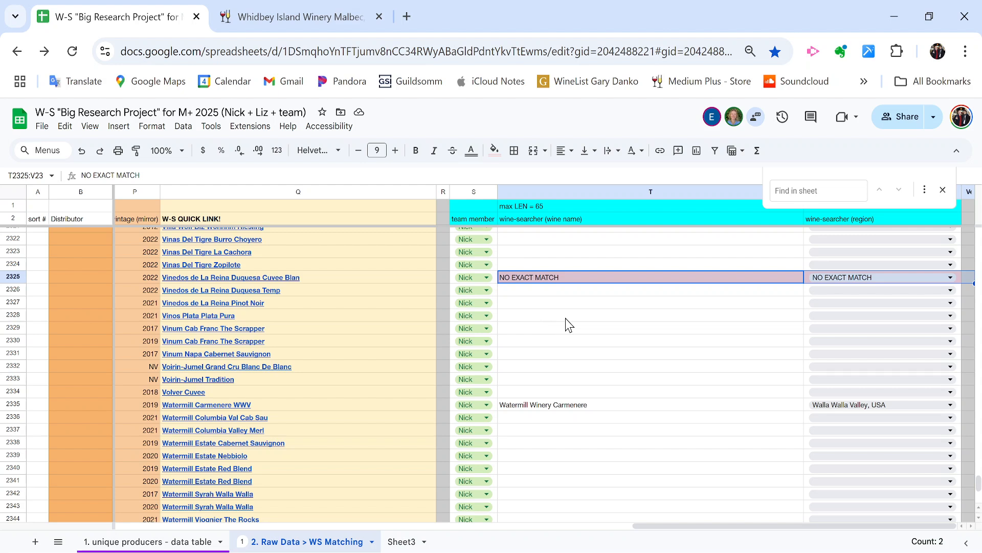
click(566, 317)
key(Up)
key(Up)
key(Up)
key(shift+Right)
key(shift+Right)
key(Left)
key(Left)
key(Left)
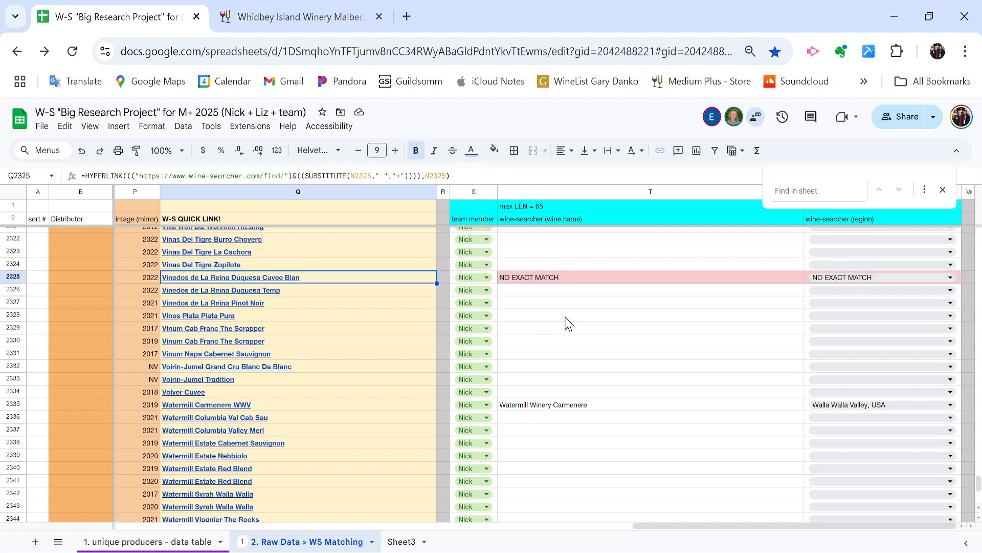
- Hide columns A through O of the matching sheet
scroll(568, 323, left, 5)
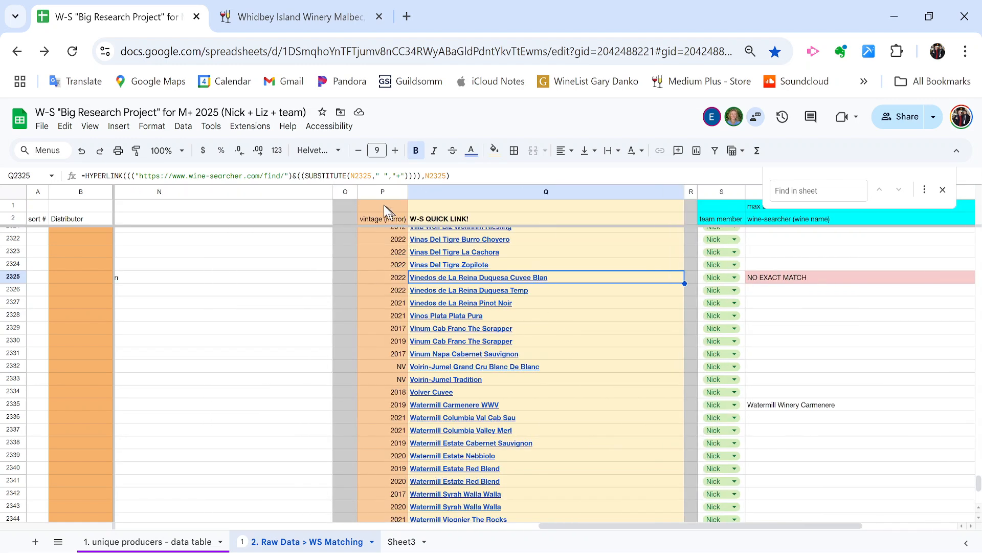
click(344, 192)
scroll(340, 202, left, 10)
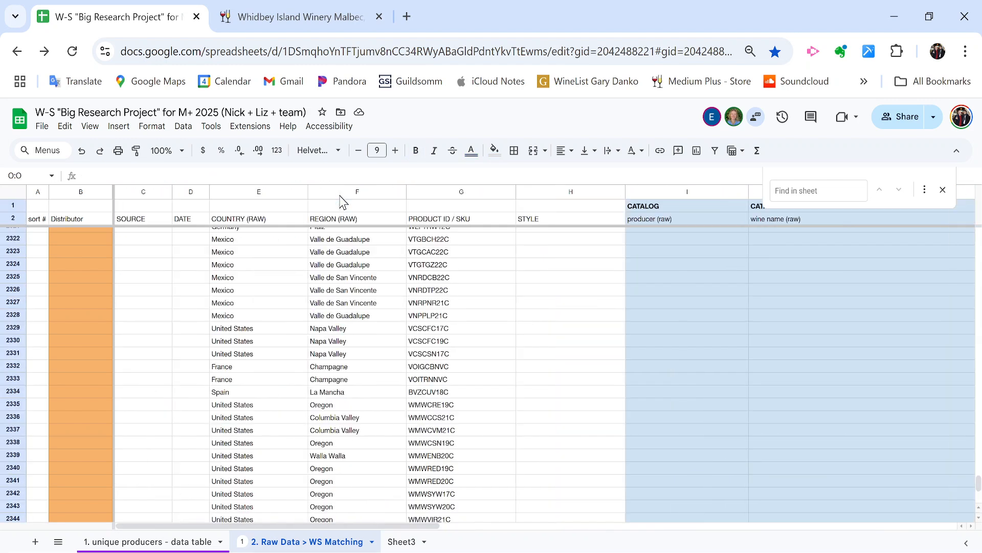
scroll(32, 205, up, 2)
shift+click(31, 192)
right_click(31, 192)
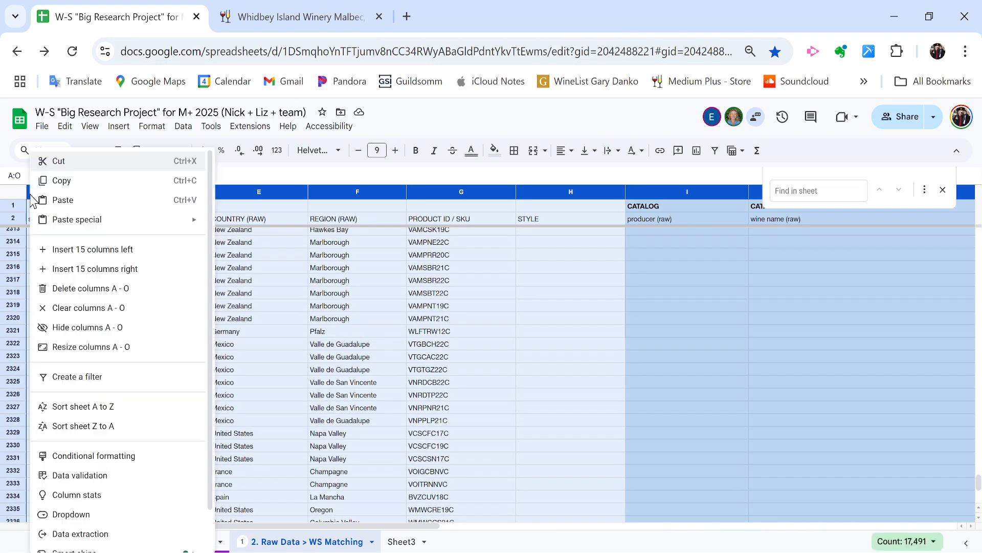
click(145, 325)
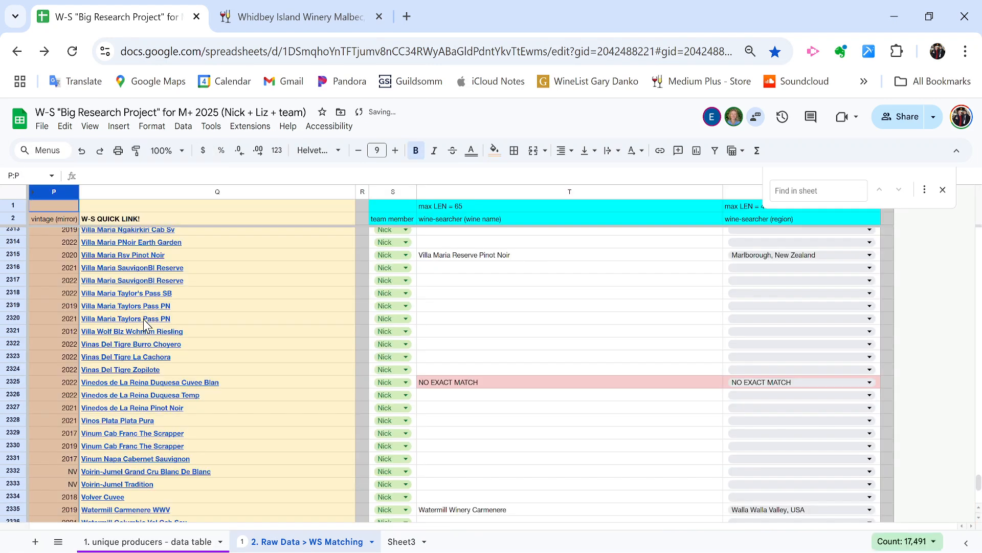
click(513, 325)
- Close the find bar and go to the last rows of the matching sheet
scroll(512, 323, down, 7)
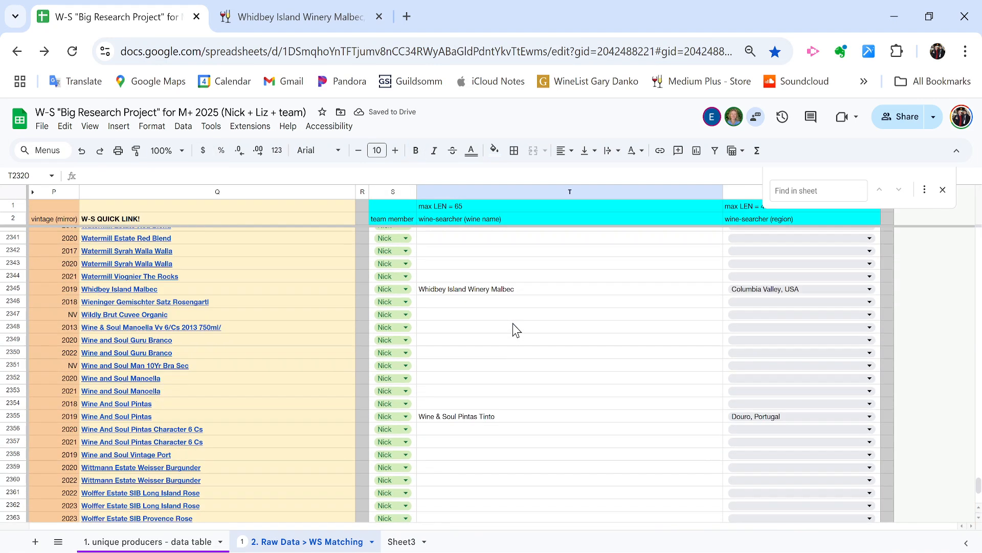
key(Escape)
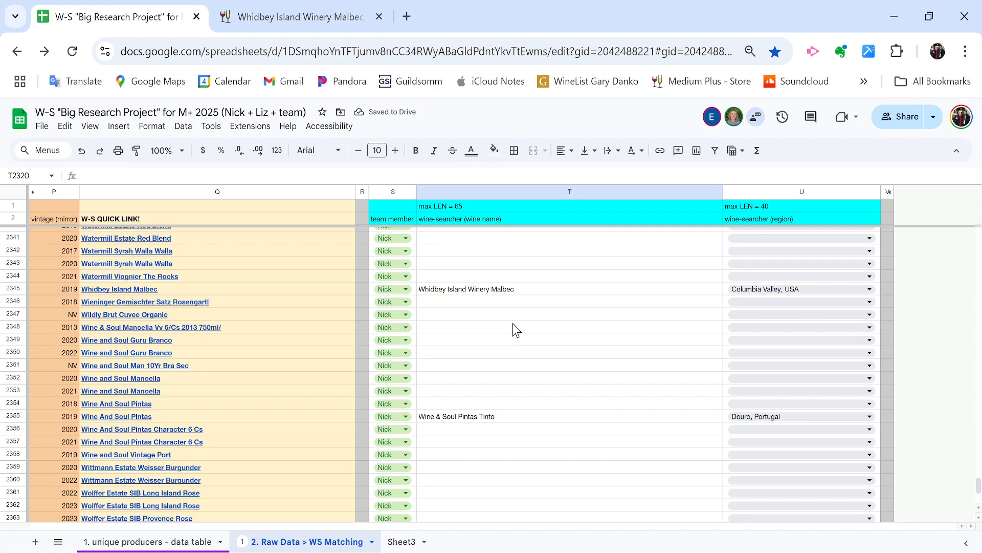
click(513, 323)
scroll(513, 323, down, 15)
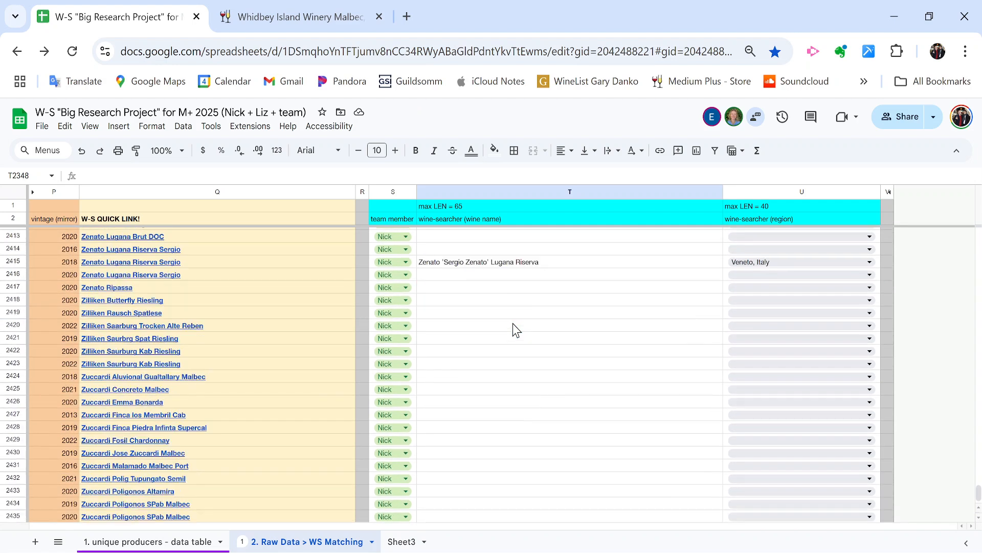
scroll(512, 330, down, 5)
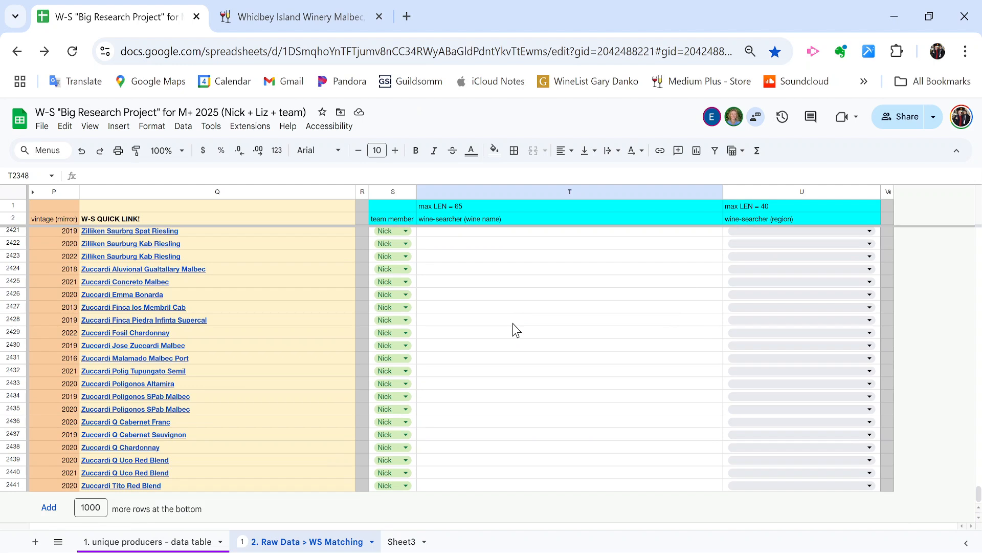
- Open the wine-searcher link for Zuccardi Poligonos Altamira in row 2433 and close the Whidbey Island Winery Malbec page
click(176, 383)
click(171, 401)
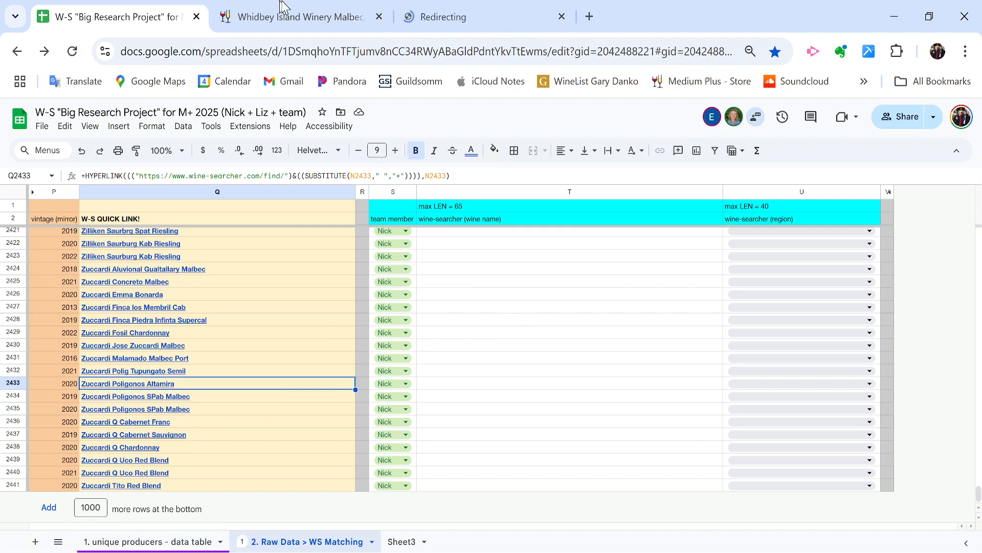
click(282, 8)
key(ctrl+w)
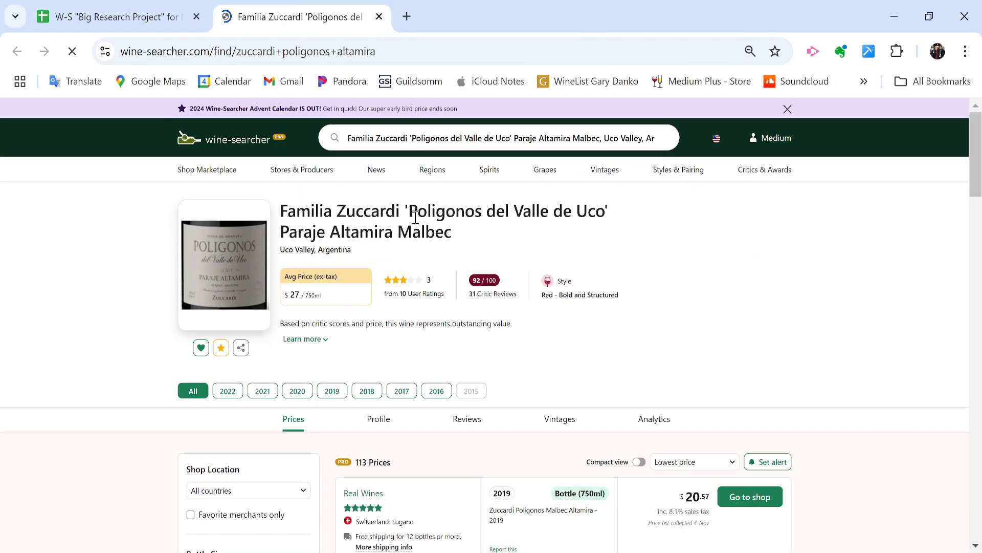
- Copy the wine name "Familia Zuccardi 'Poligonos del Valle de Uco' Paraje Altamira Malbec" from wine-searcher into the wine name cell of row 2433
triple_click(415, 217)
key(ctrl+c)
key(ctrl+shift+Tab)
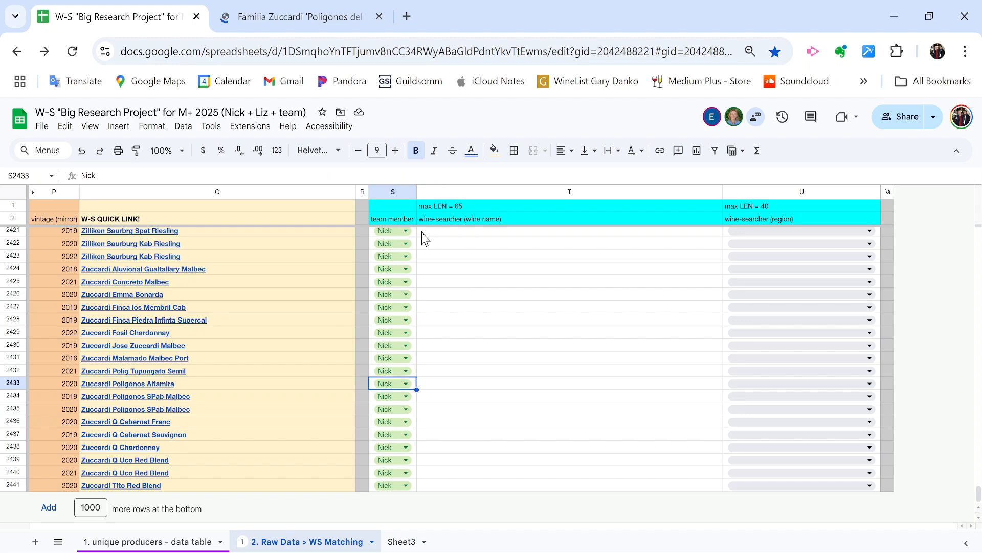
key(Right)
key(ctrl+v)
key(Down)
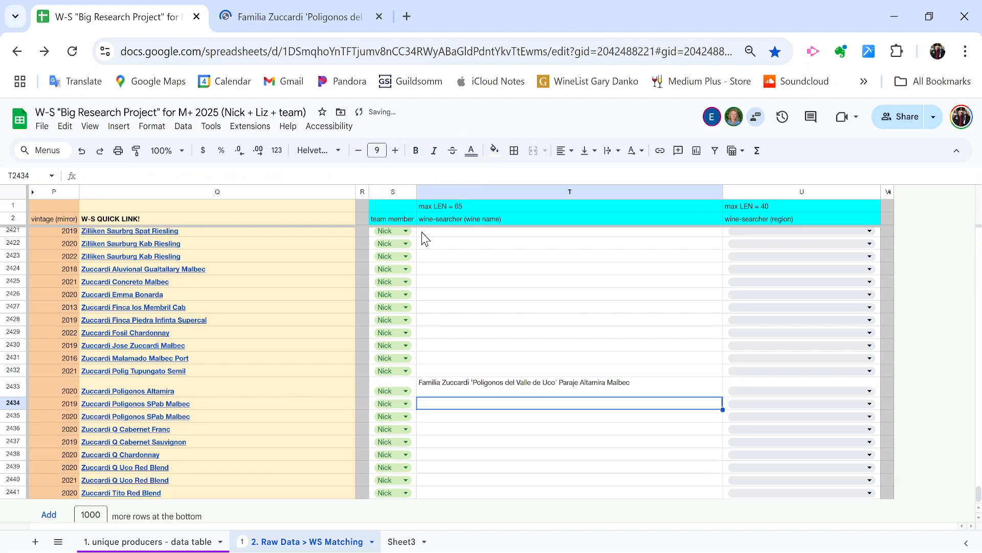
- Copy the region "Uco Valley, Argentina" from the Familia Zuccardi wine page into the region cell of row 2433
click(239, 1)
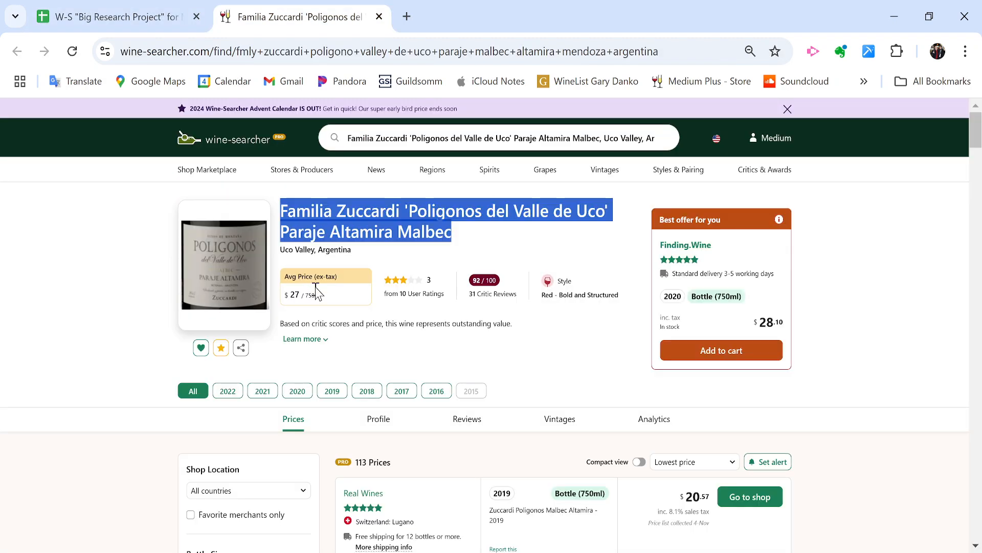
triple_click(319, 255)
key(ctrl+c)
click(113, 16)
key(Right)
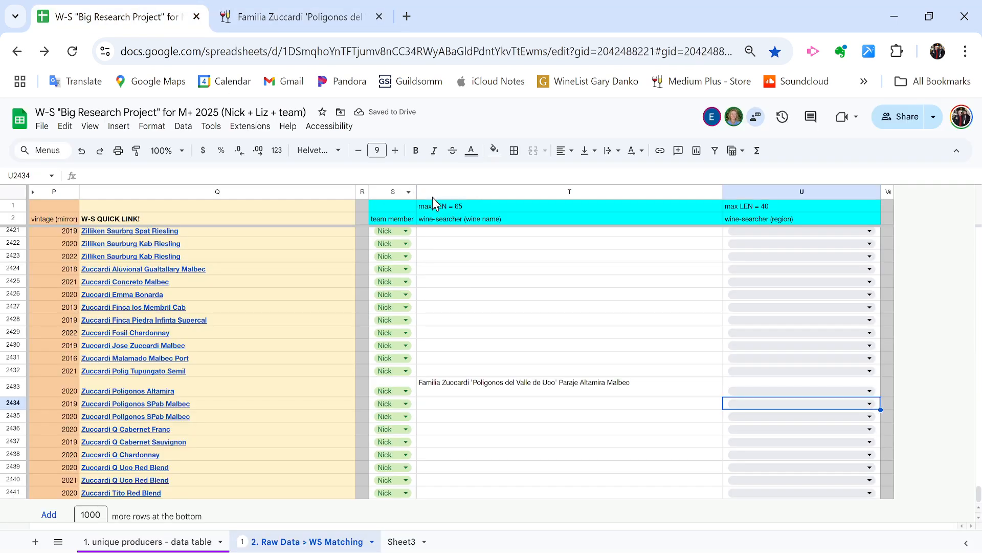
key(Up)
key(ctrl+v)
key(Left)
key(Down)
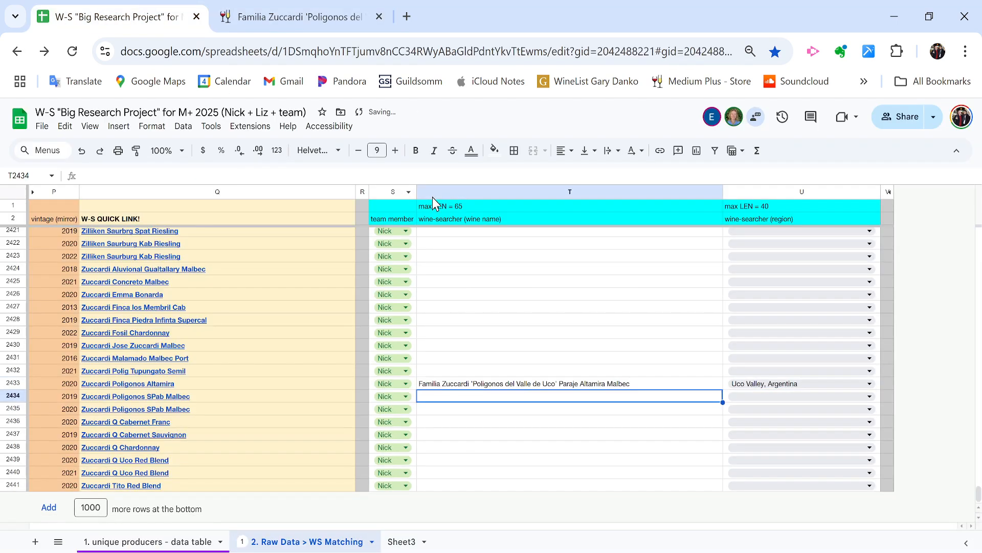